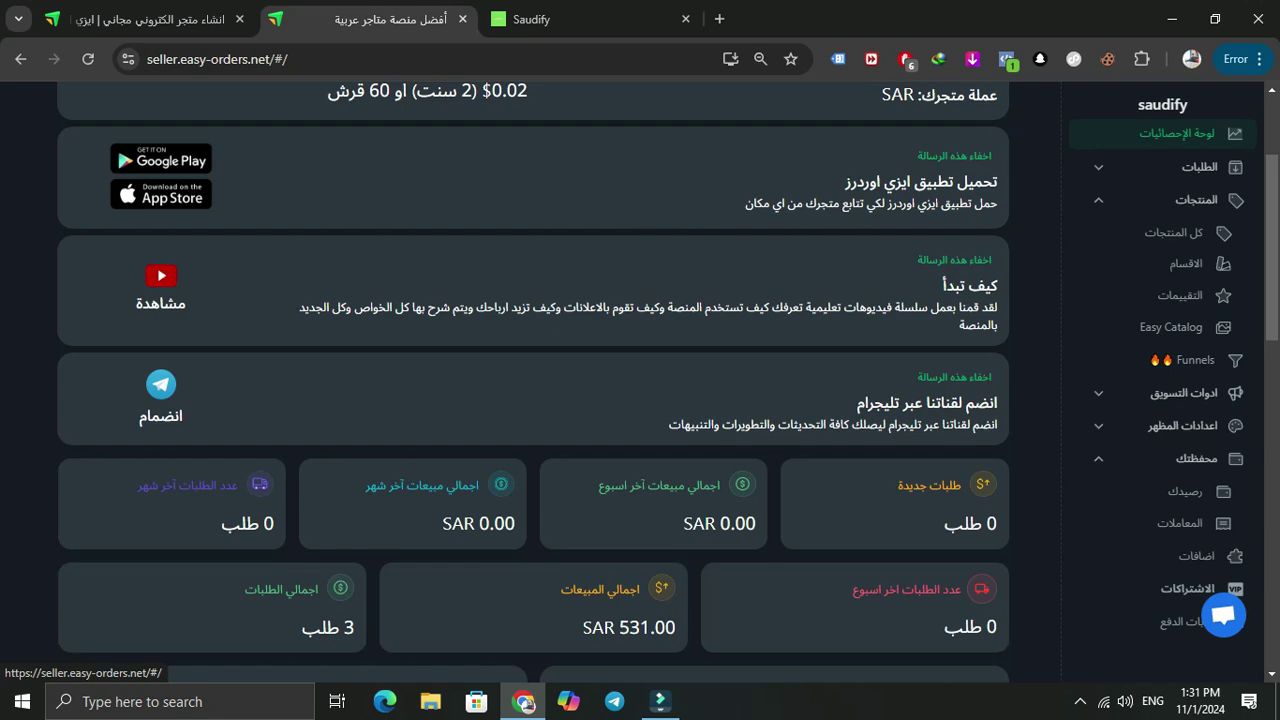
{"action": "scroll", "coordinate": [640, 380], "scroll_direction": "up", "scroll_amount": 2}
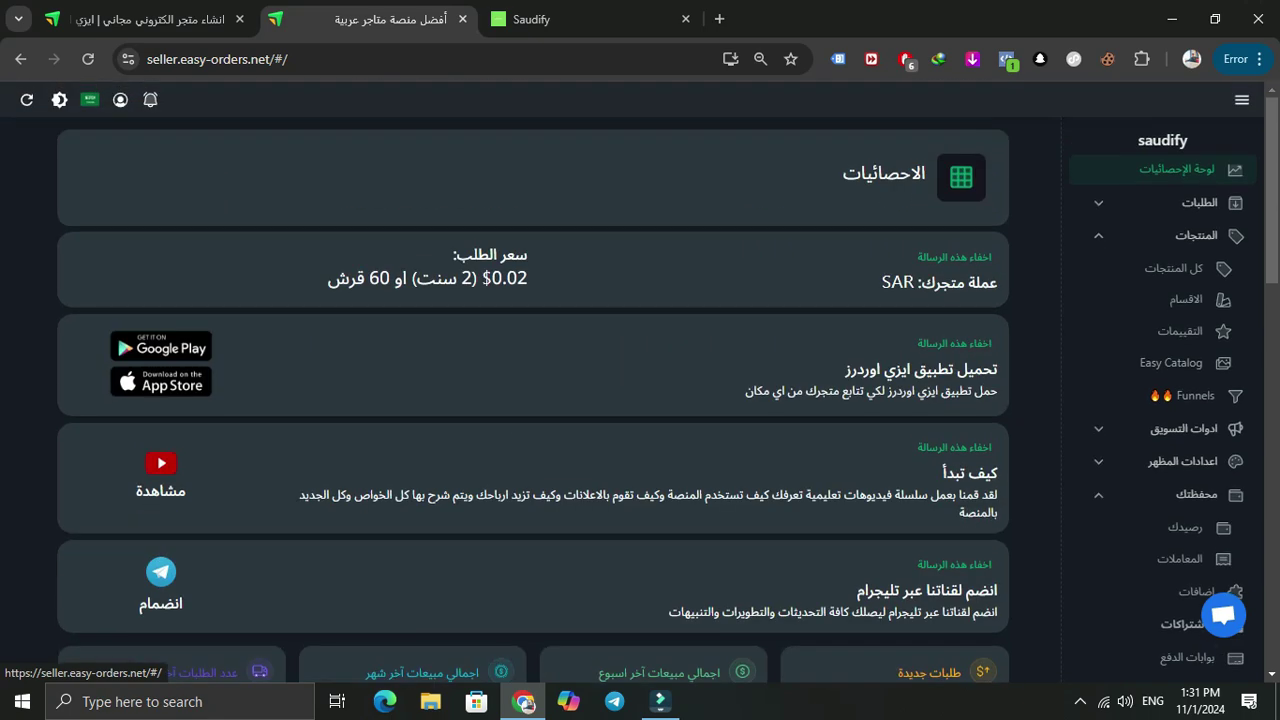
{"action": "scroll", "coordinate": [640, 380], "scroll_direction": "down", "scroll_amount": 1}
{"action": "scroll", "coordinate": [533, 380], "scroll_direction": "up", "scroll_amount": 2}
{"action": "scroll", "coordinate": [533, 380], "scroll_direction": "down", "scroll_amount": 2}
{"action": "scroll", "coordinate": [533, 380], "scroll_direction": "up", "scroll_amount": 1}
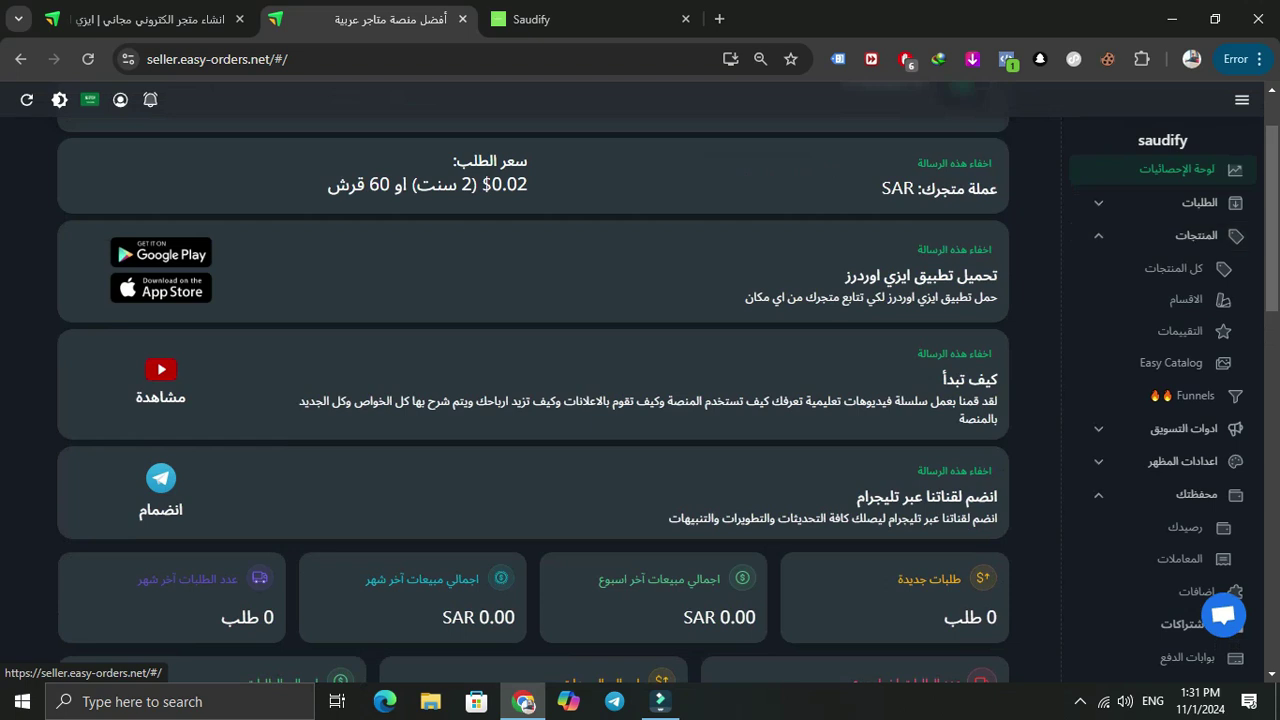
{"action": "scroll", "coordinate": [1160, 420], "scroll_direction": "down", "scroll_amount": 2}
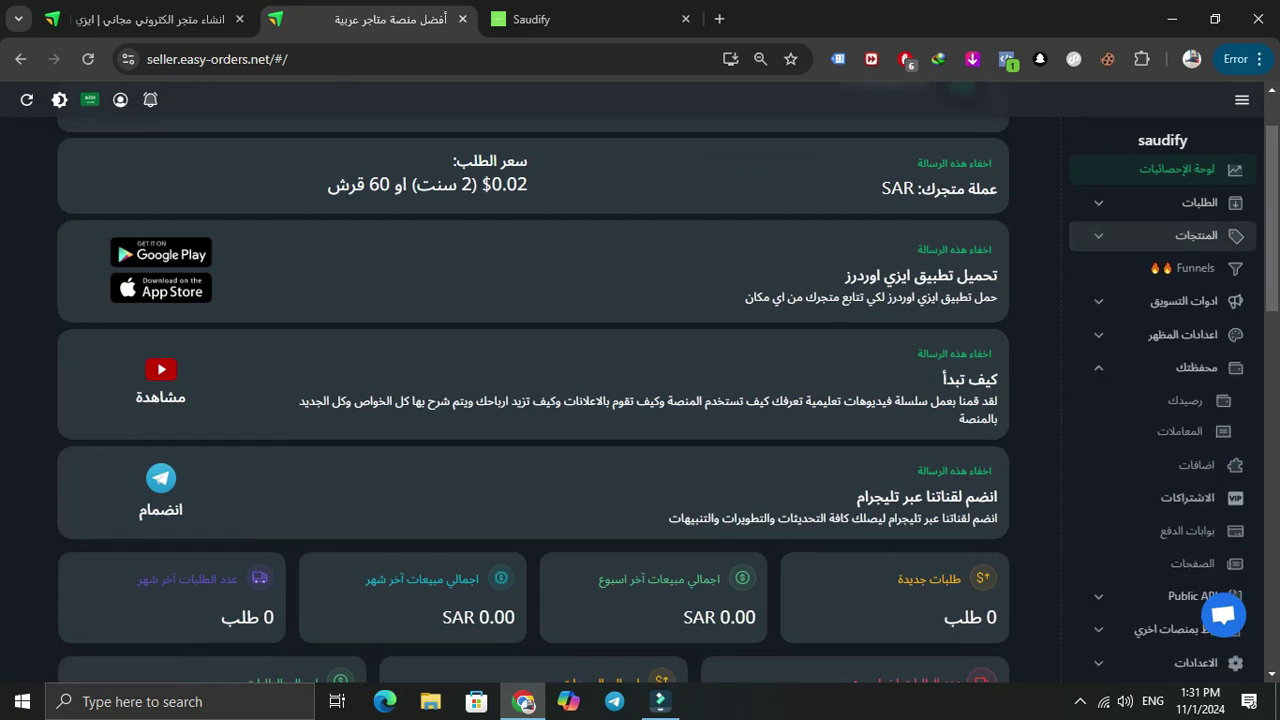
{"action": "scroll", "coordinate": [1160, 420], "scroll_direction": "up", "scroll_amount": 2}
Open the store's categories list (الاقسام) and start creating a new category
{"action": "left_click", "coordinate": [1187, 300]}
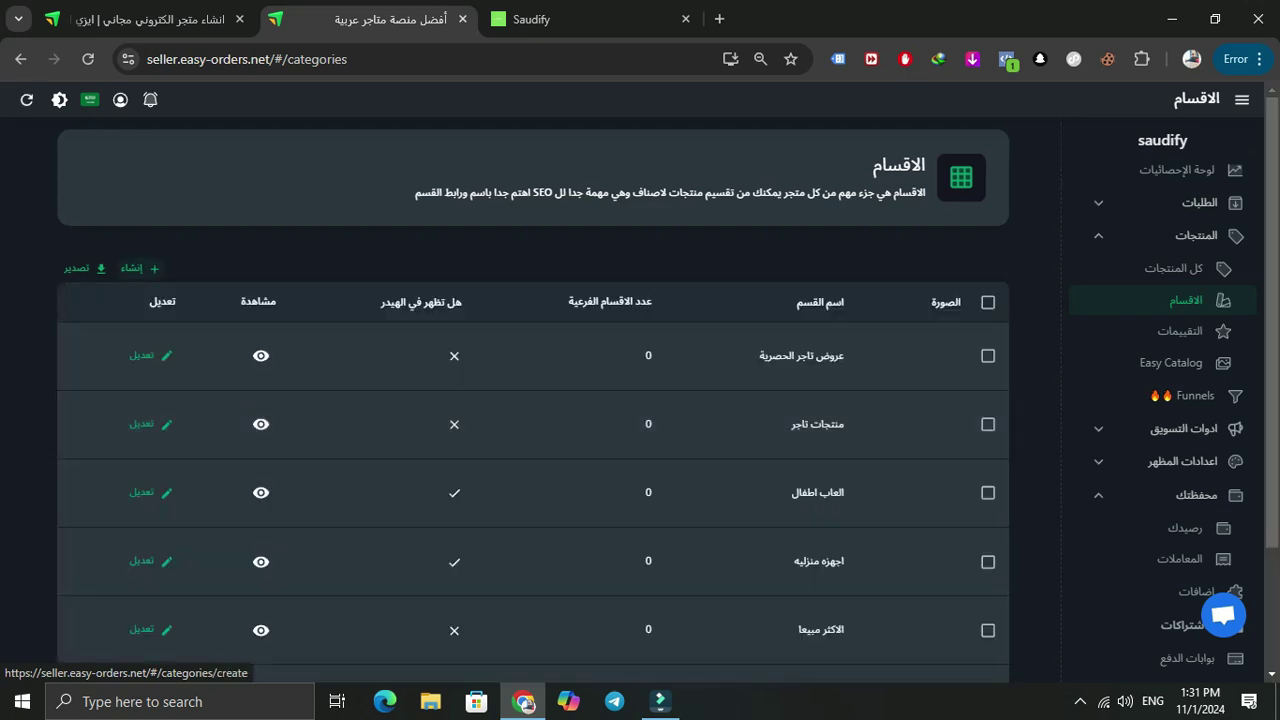
{"action": "left_click", "coordinate": [131, 268]}
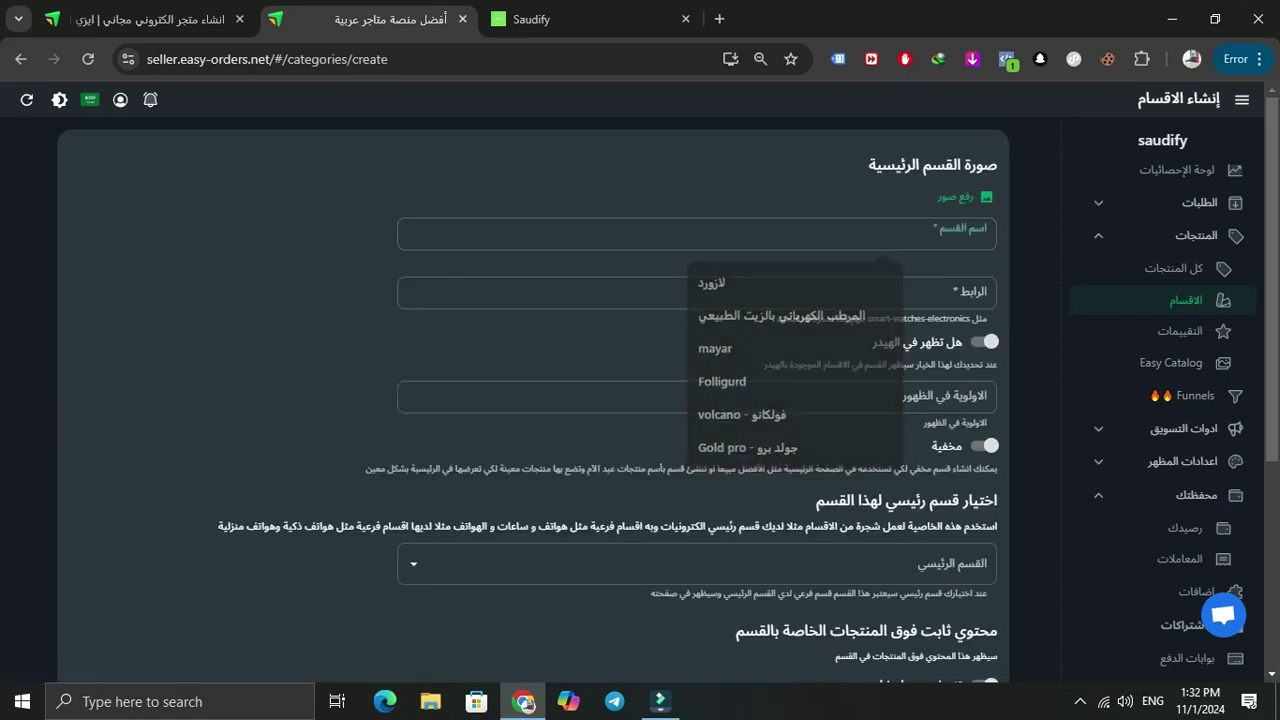
{"action": "left_click", "coordinate": [697, 234]}
{"action": "left_click", "coordinate": [260, 250]}
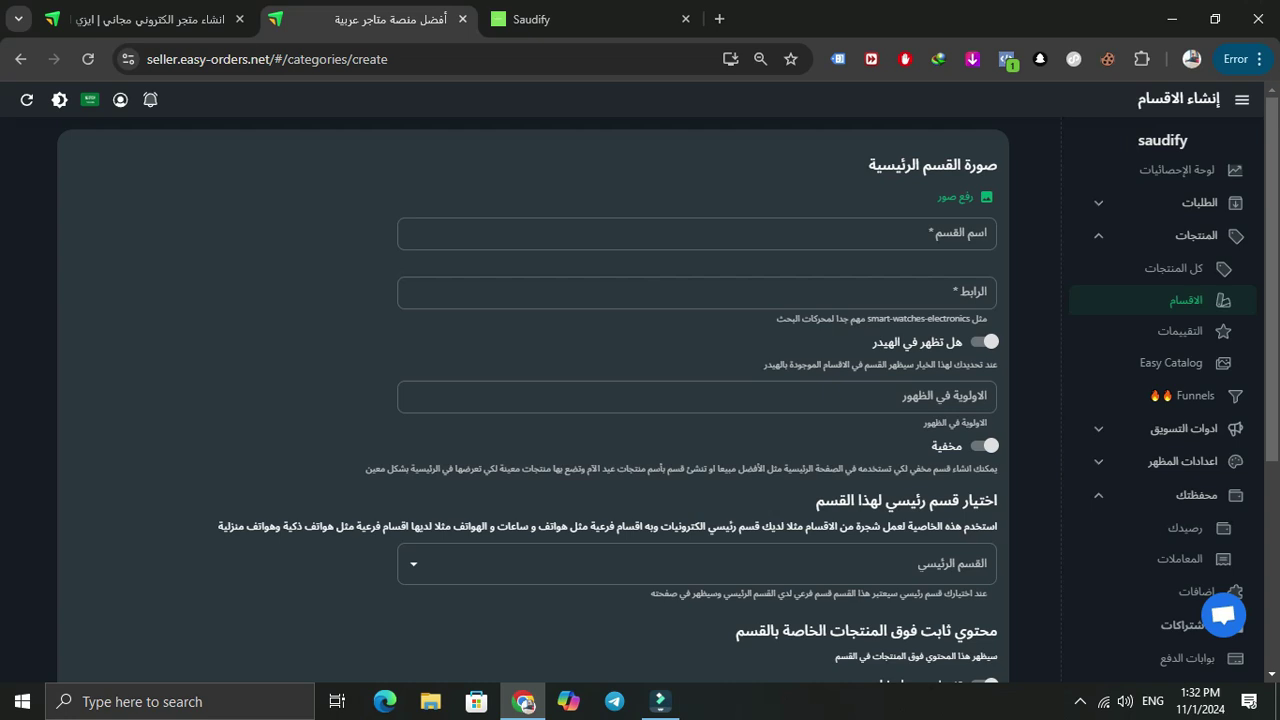
Enter ساعات رجالي as the name of the new category
{"action": "left_click", "coordinate": [886, 234]}
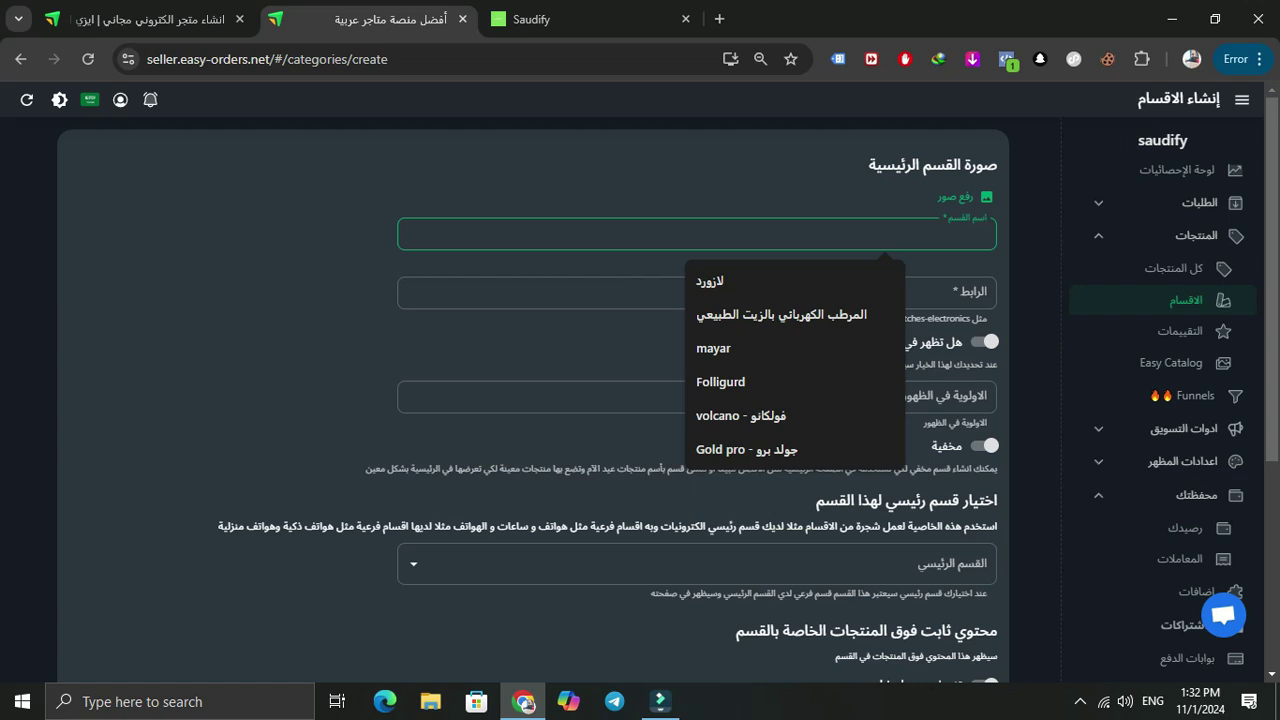
{"action": "type", "text": "shu"}
{"action": "key", "text": "BackSpace"}
{"action": "key", "text": "BackSpace"}
{"action": "key", "text": "BackSpace"}
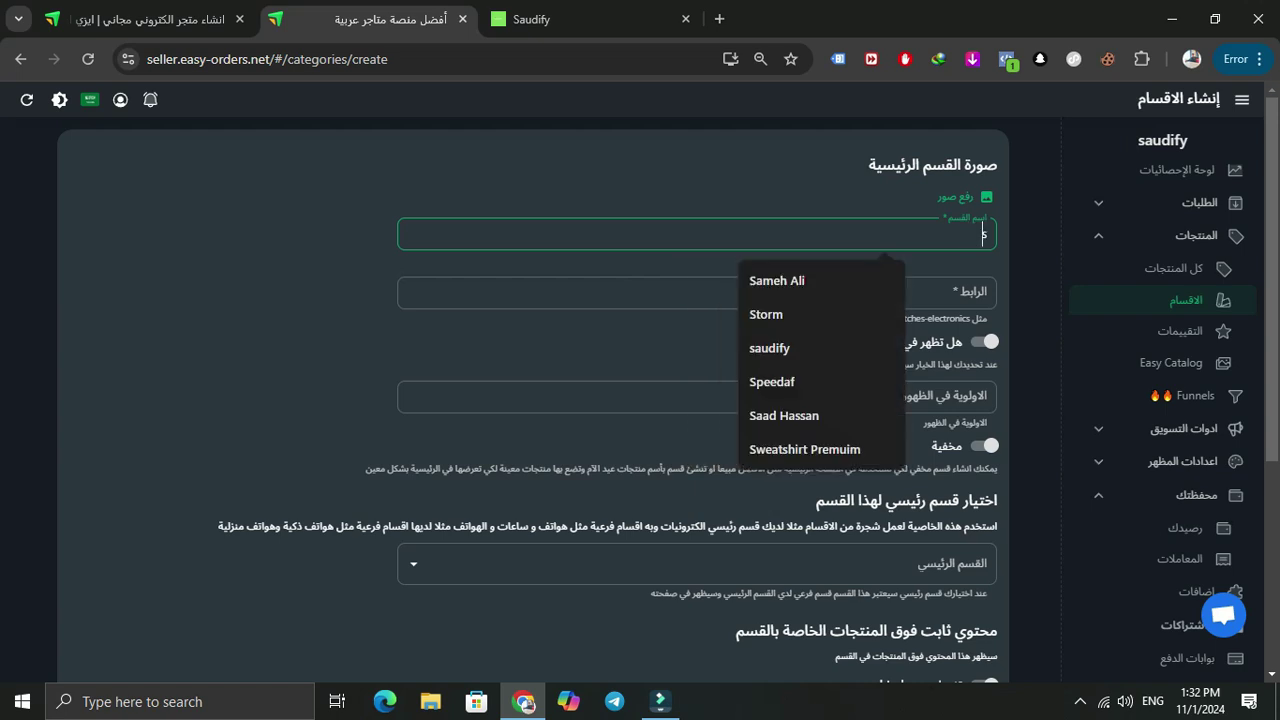
{"action": "key", "text": "alt+shift"}
{"action": "type", "text": "ش"}
{"action": "key", "text": "BackSpace"}
{"action": "type", "text": "ساعات"}
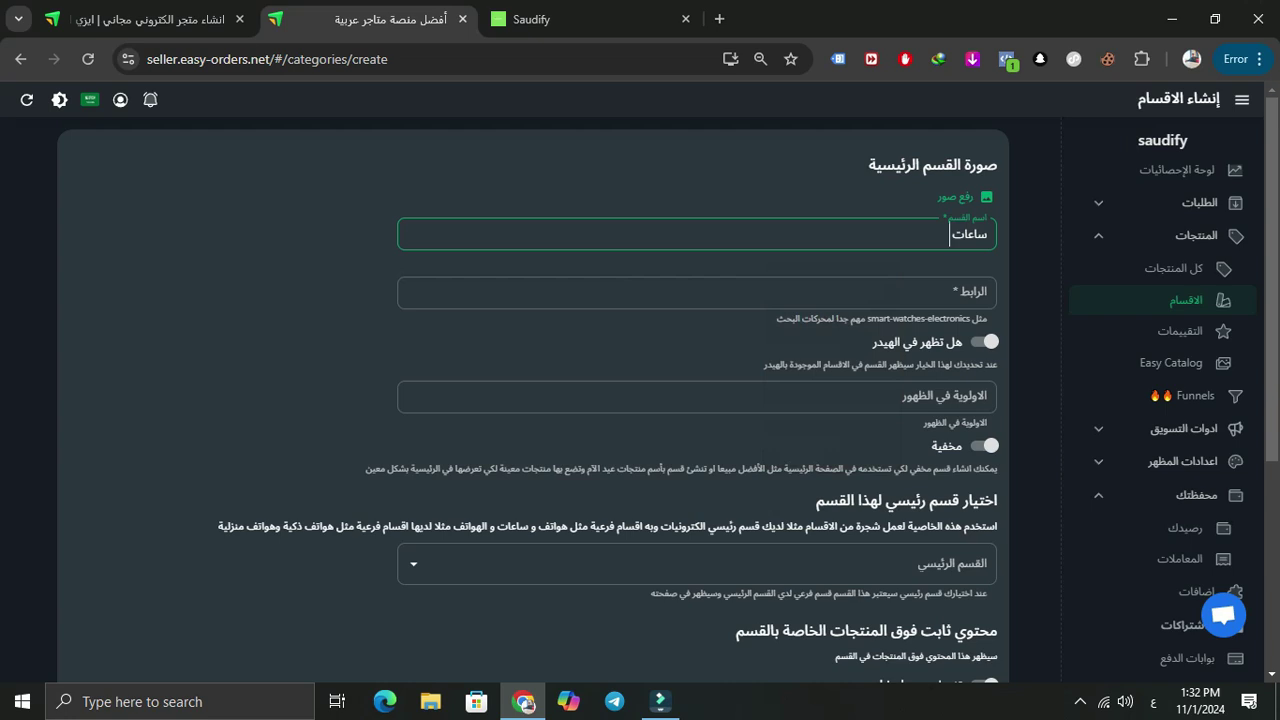
{"action": "type", "text": " رجالي"}
Set the category's link (الرابط) to watch-men
{"action": "left_click", "coordinate": [940, 292]}
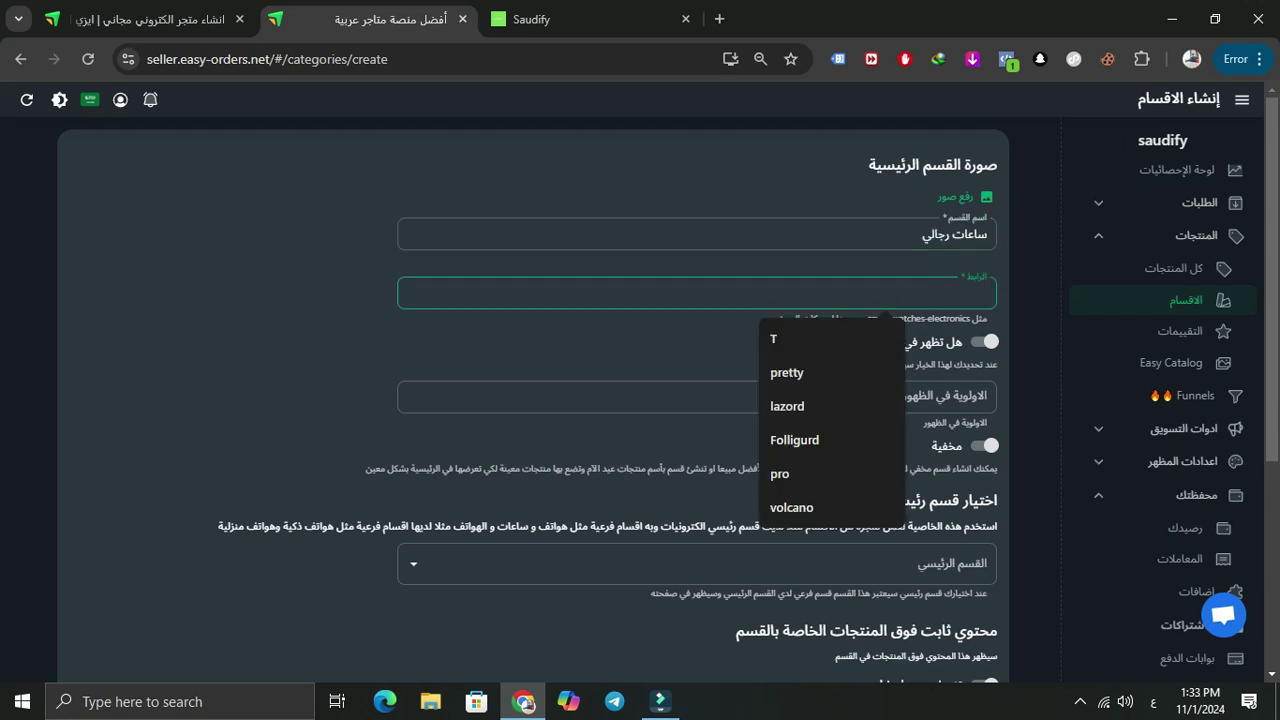
{"action": "key", "text": "shift+Tab"}
{"action": "key", "text": "Tab"}
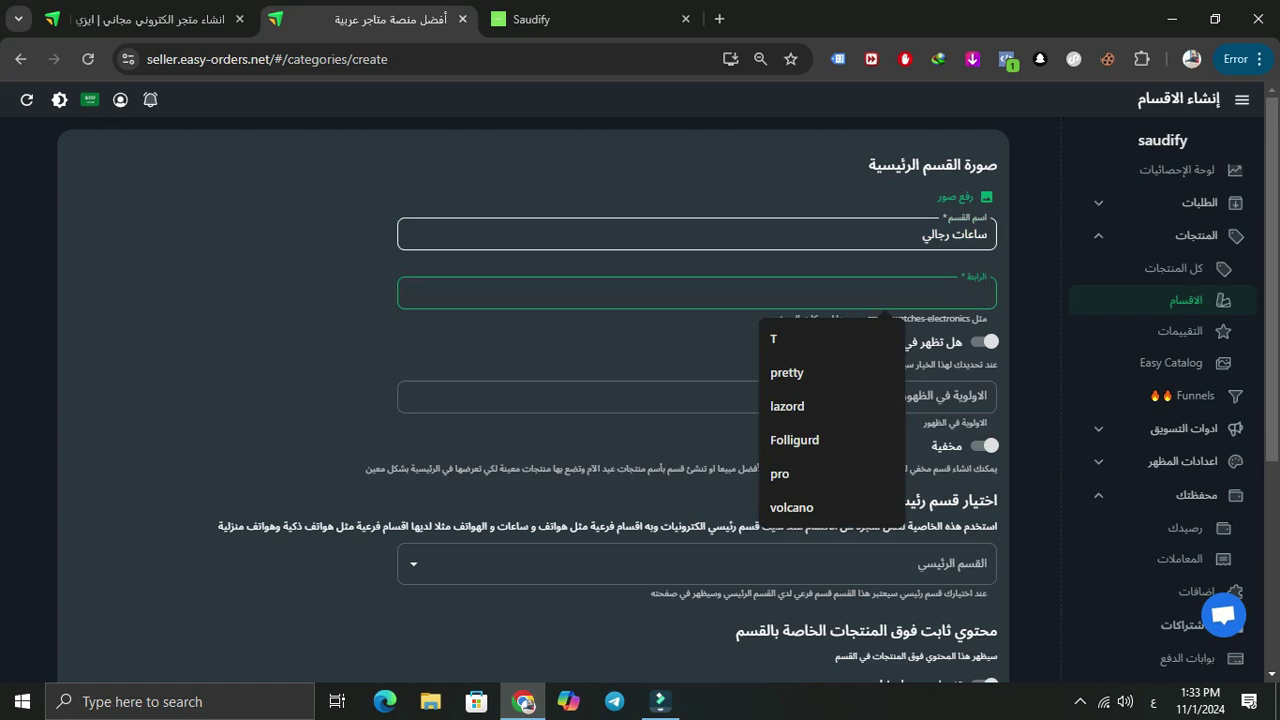
{"action": "key", "text": "Escape"}
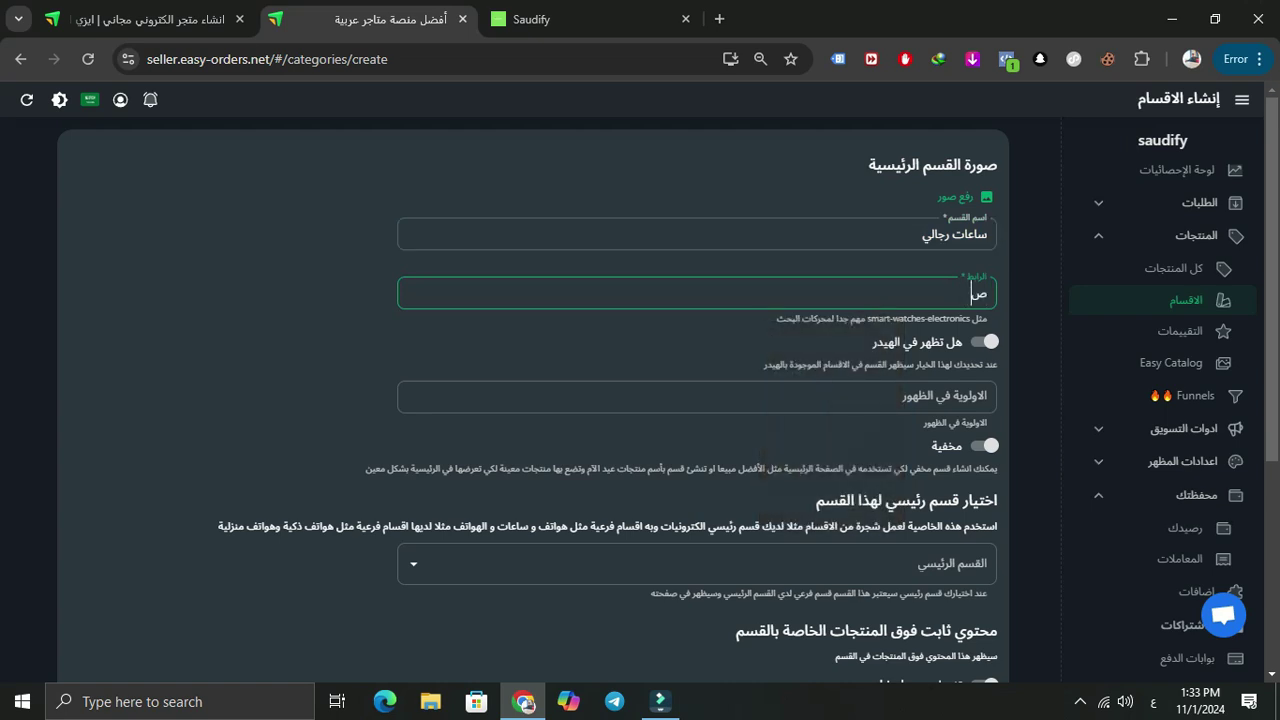
{"action": "key", "text": "super+space"}
{"action": "type", "text": "ta"}
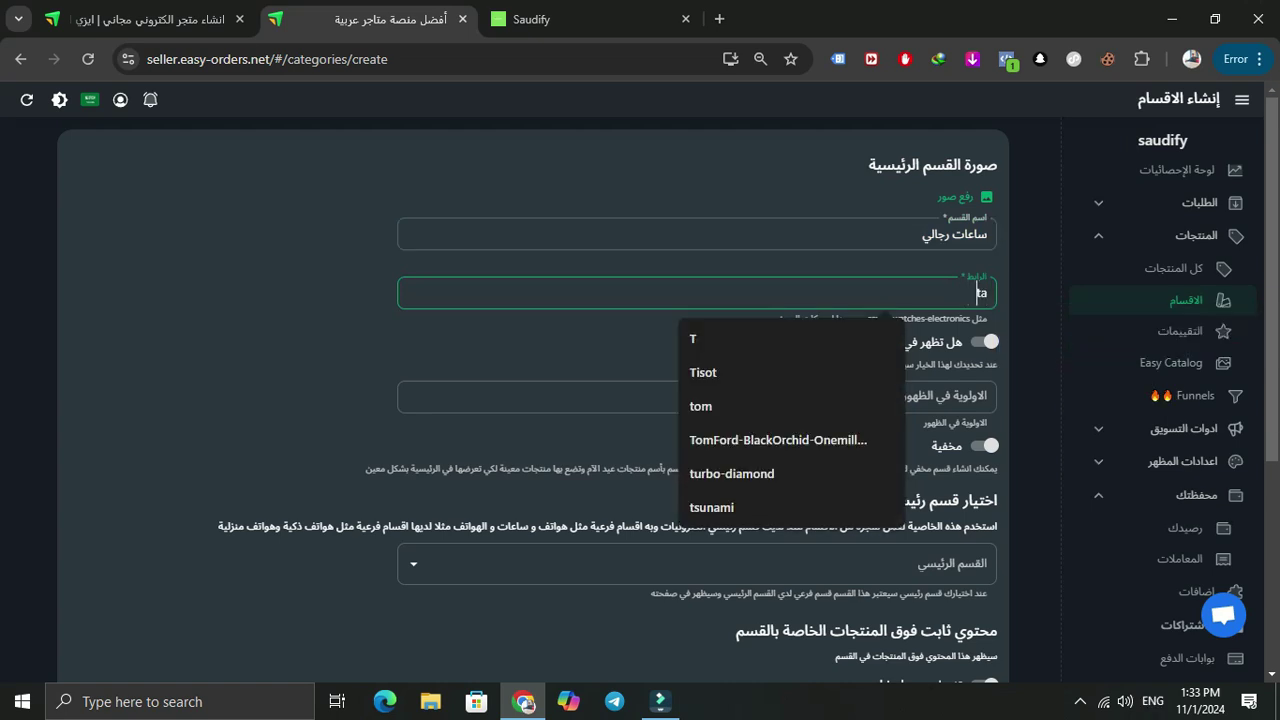
{"action": "type", "text": "rch"}
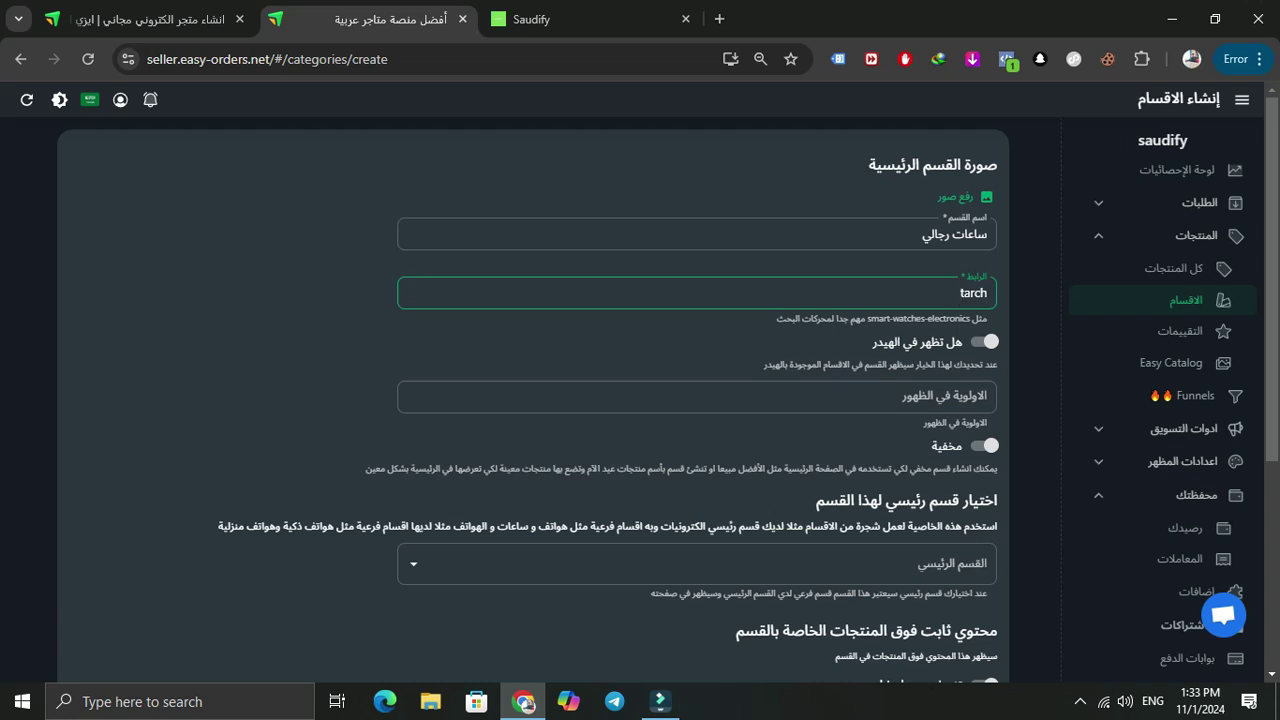
{"action": "key", "text": "BackSpace"}
{"action": "key", "text": "BackSpace"}
{"action": "key", "text": "BackSpace"}
{"action": "key", "text": "BackSpace"}
{"action": "key", "text": "BackSpace"}
{"action": "type", "text": "wa"}
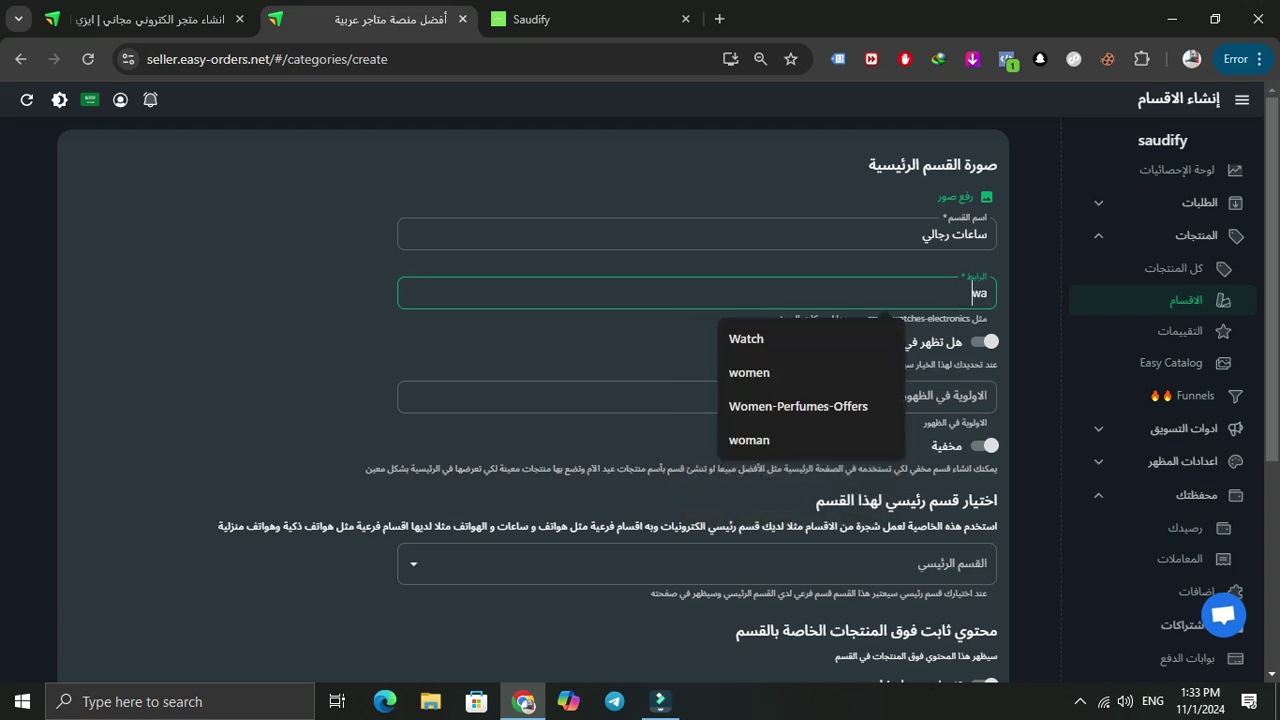
{"action": "type", "text": "tch"}
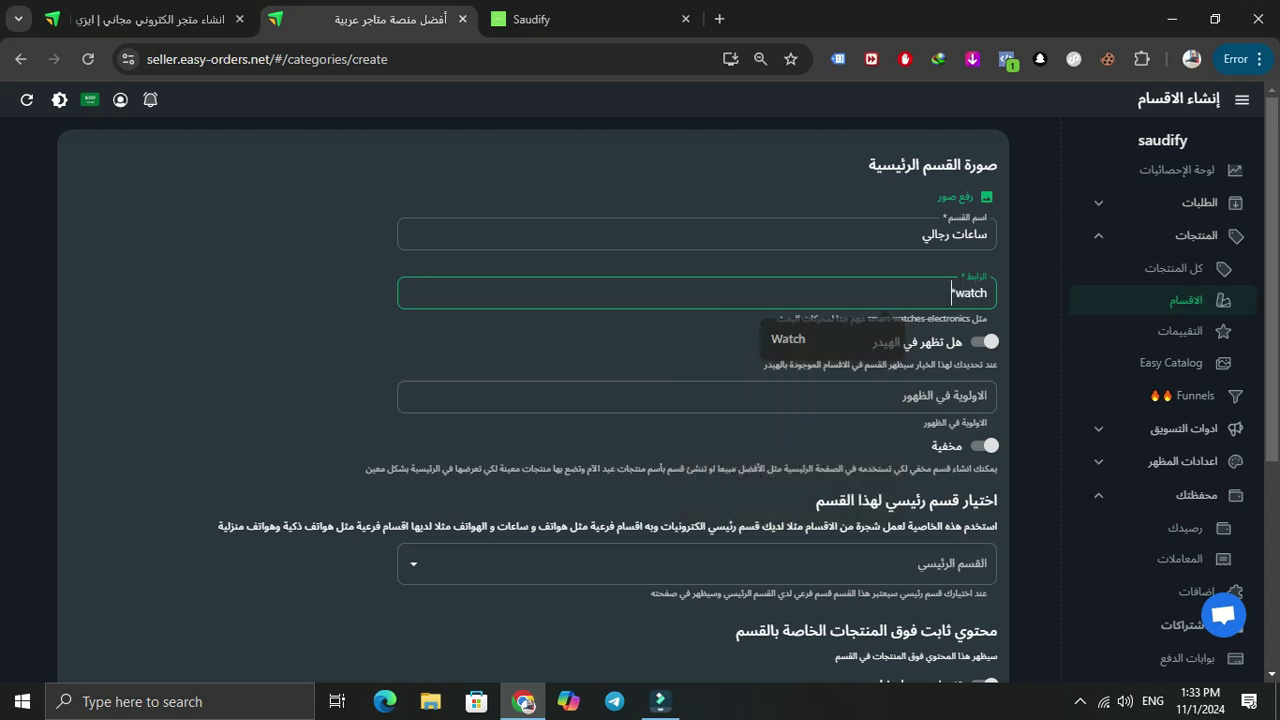
{"action": "type", "text": "-m"}
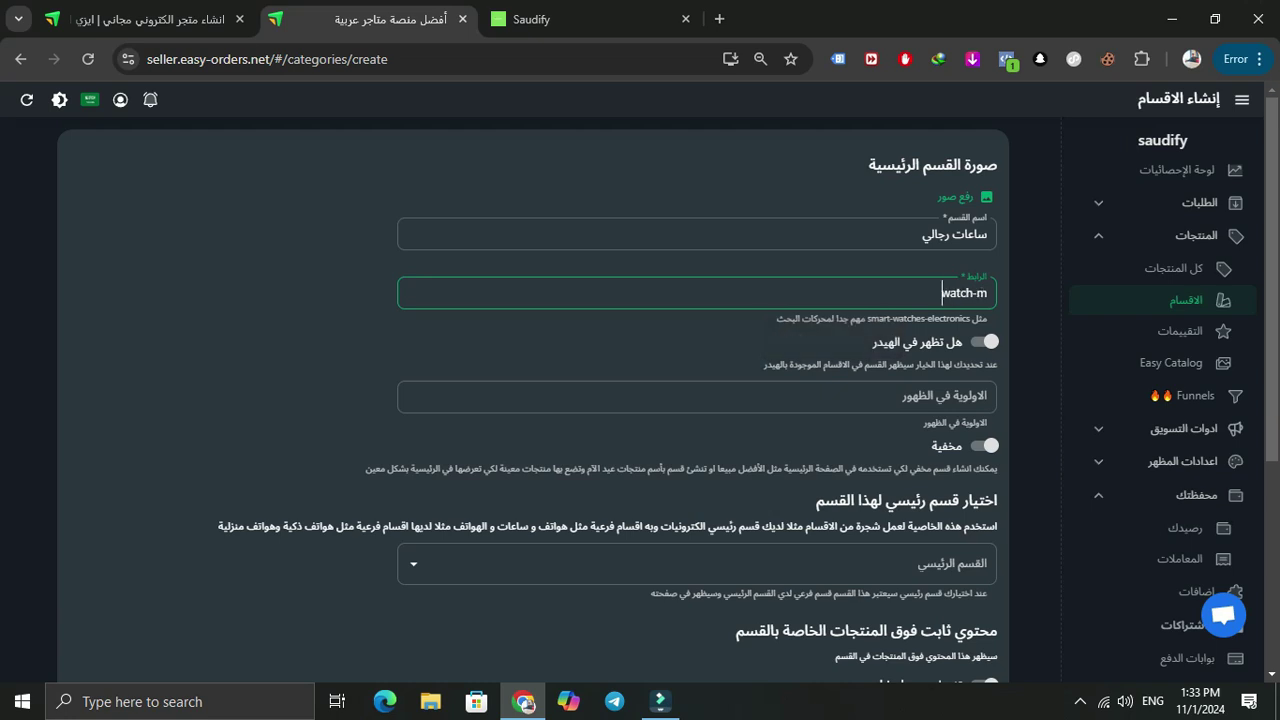
{"action": "type", "text": "en"}
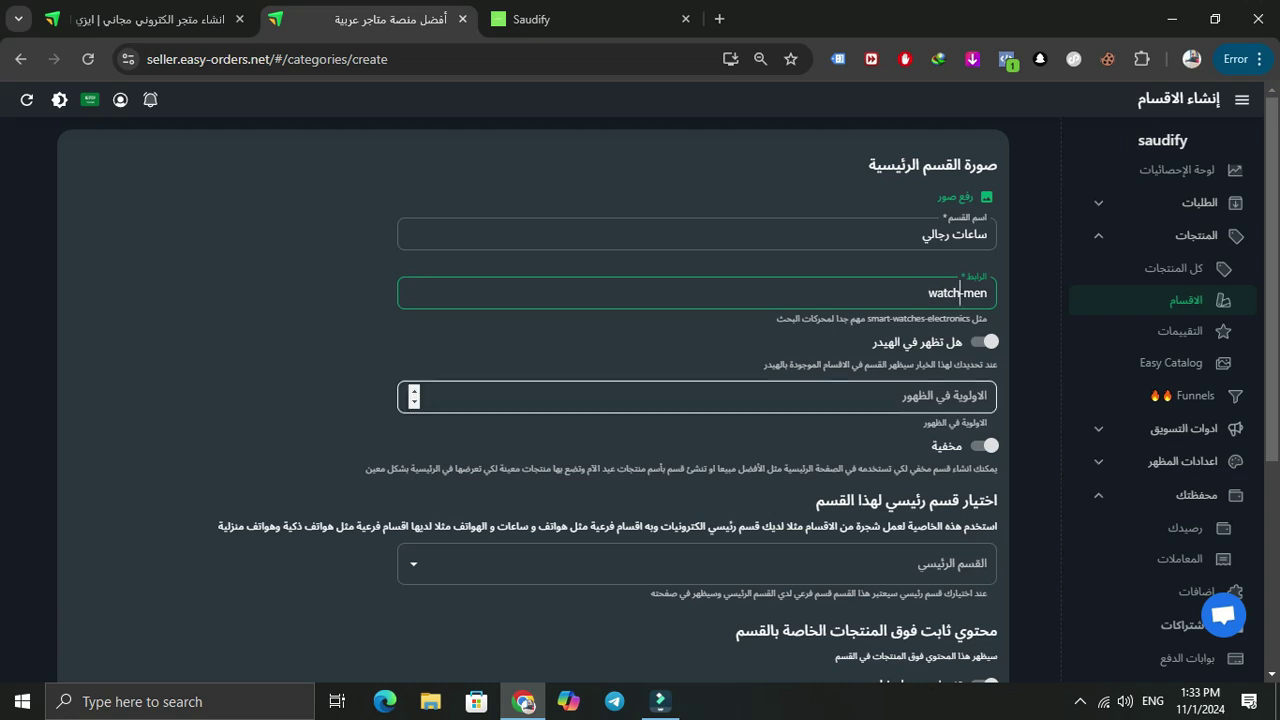
Set the category's display priority (الاولوية في الظهور) to 6
{"action": "left_click", "coordinate": [985, 341]}
{"action": "left_click", "coordinate": [985, 341]}
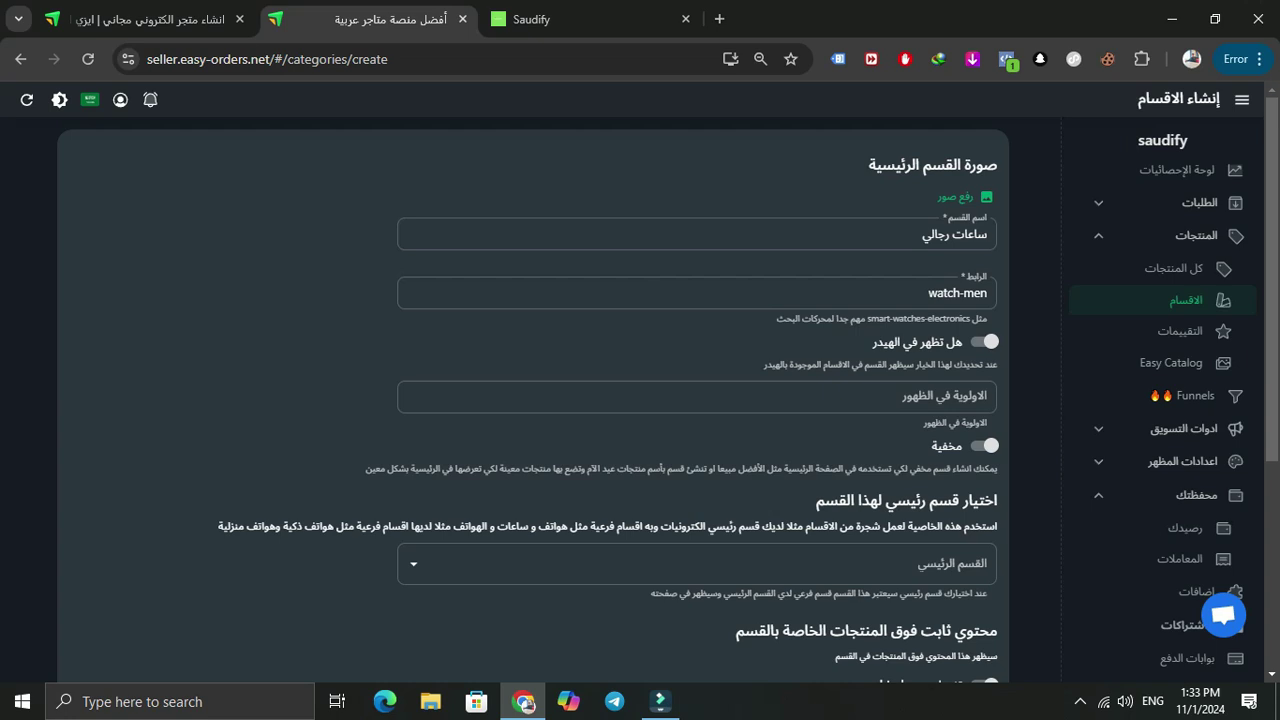
{"action": "scroll", "coordinate": [880, 316], "scroll_direction": "down", "scroll_amount": 1}
{"action": "left_click", "coordinate": [880, 305]}
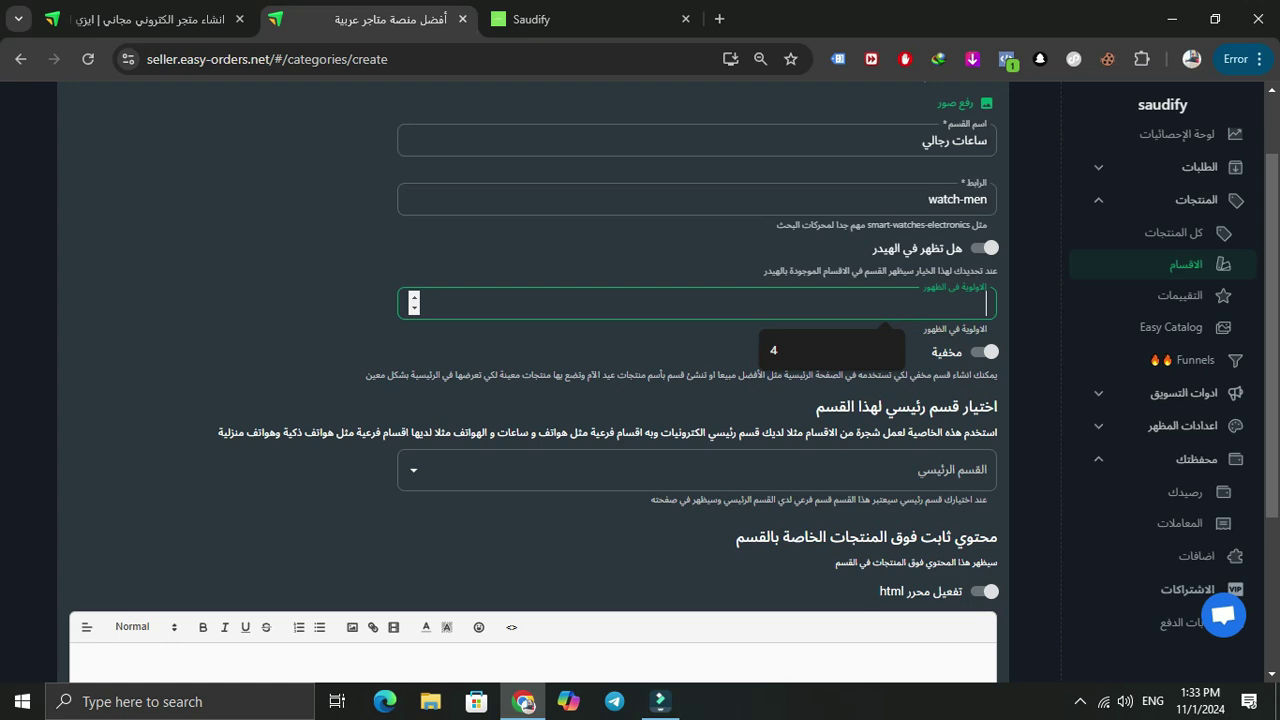
{"action": "type", "text": "6"}
{"action": "key", "text": "Tab"}
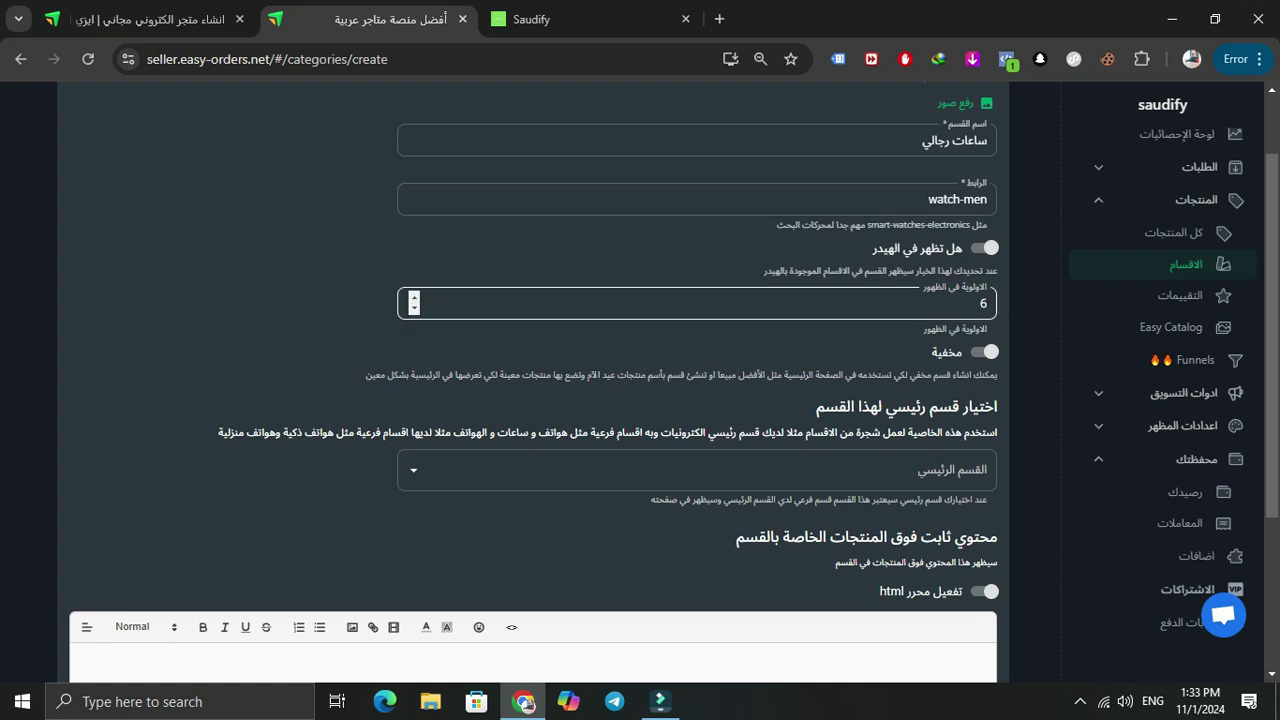
Examine which categories are offered as the parent category (القسم الرئيسي), without choosing one
{"action": "scroll", "coordinate": [700, 303], "scroll_direction": "down", "scroll_amount": 1}
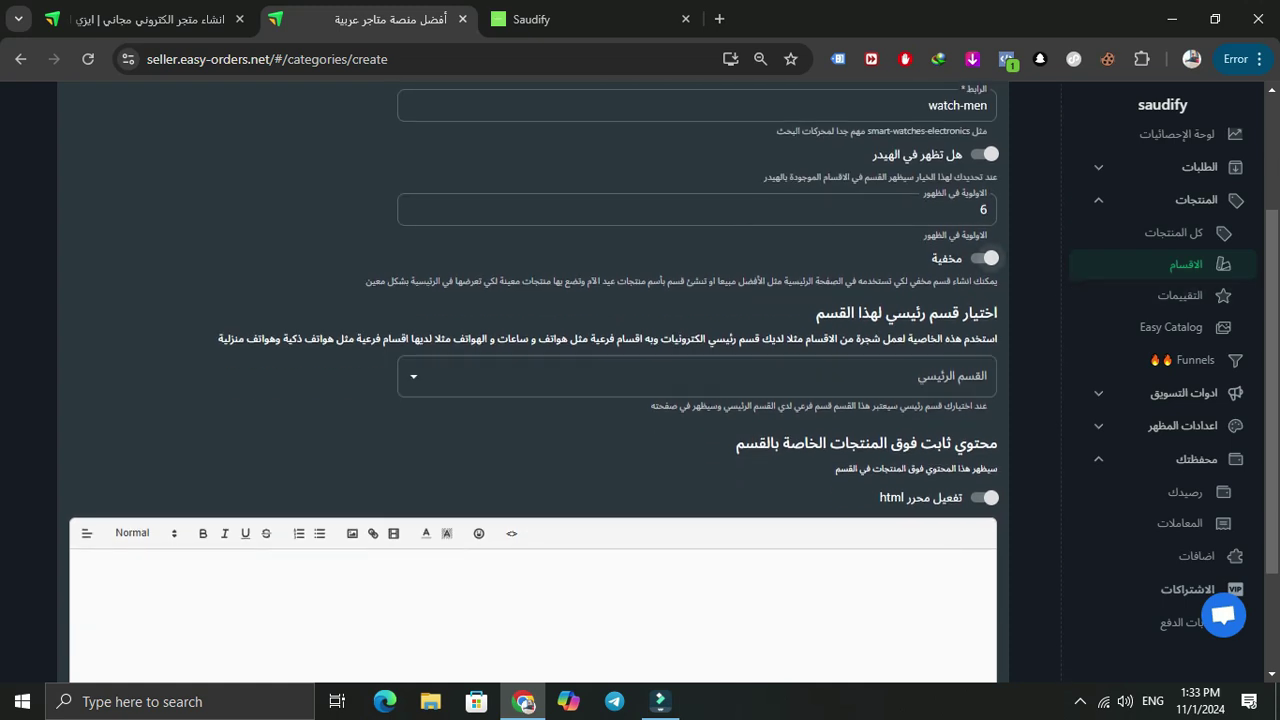
{"action": "left_click", "coordinate": [697, 376]}
{"action": "left_click", "coordinate": [697, 376]}
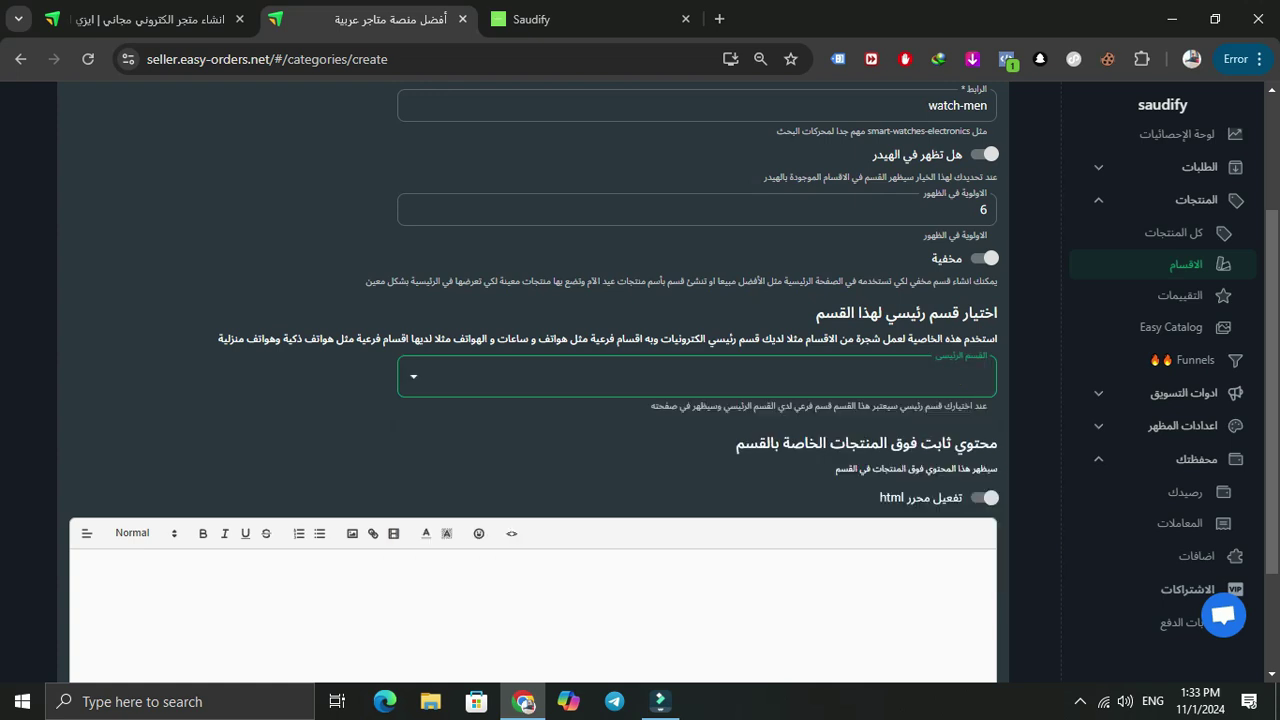
{"action": "left_click", "coordinate": [697, 376]}
{"action": "left_click", "coordinate": [697, 376]}
{"action": "left_click", "coordinate": [697, 376]}
{"action": "left_click", "coordinate": [697, 376]}
{"action": "left_click", "coordinate": [697, 376]}
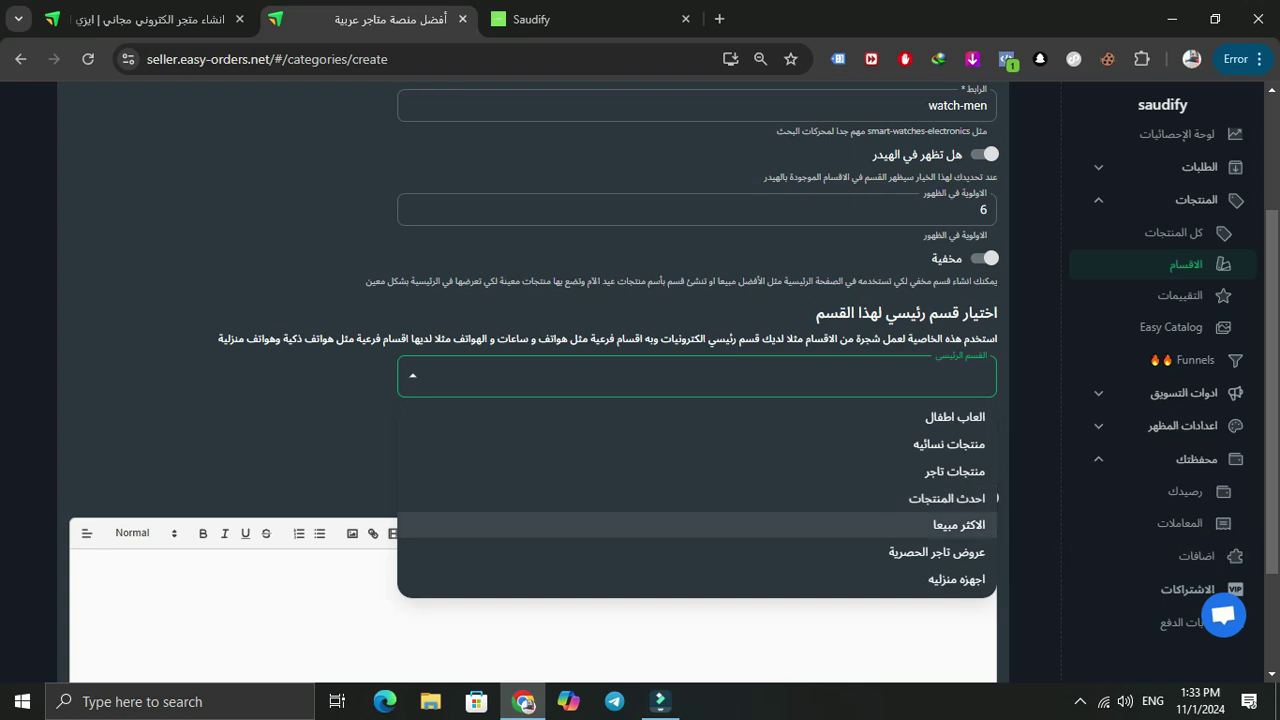
{"action": "scroll", "coordinate": [850, 345], "scroll_direction": "up", "scroll_amount": 2}
{"action": "scroll", "coordinate": [850, 345], "scroll_direction": "down", "scroll_amount": 1}
{"action": "scroll", "coordinate": [850, 350], "scroll_direction": "down", "scroll_amount": 3}
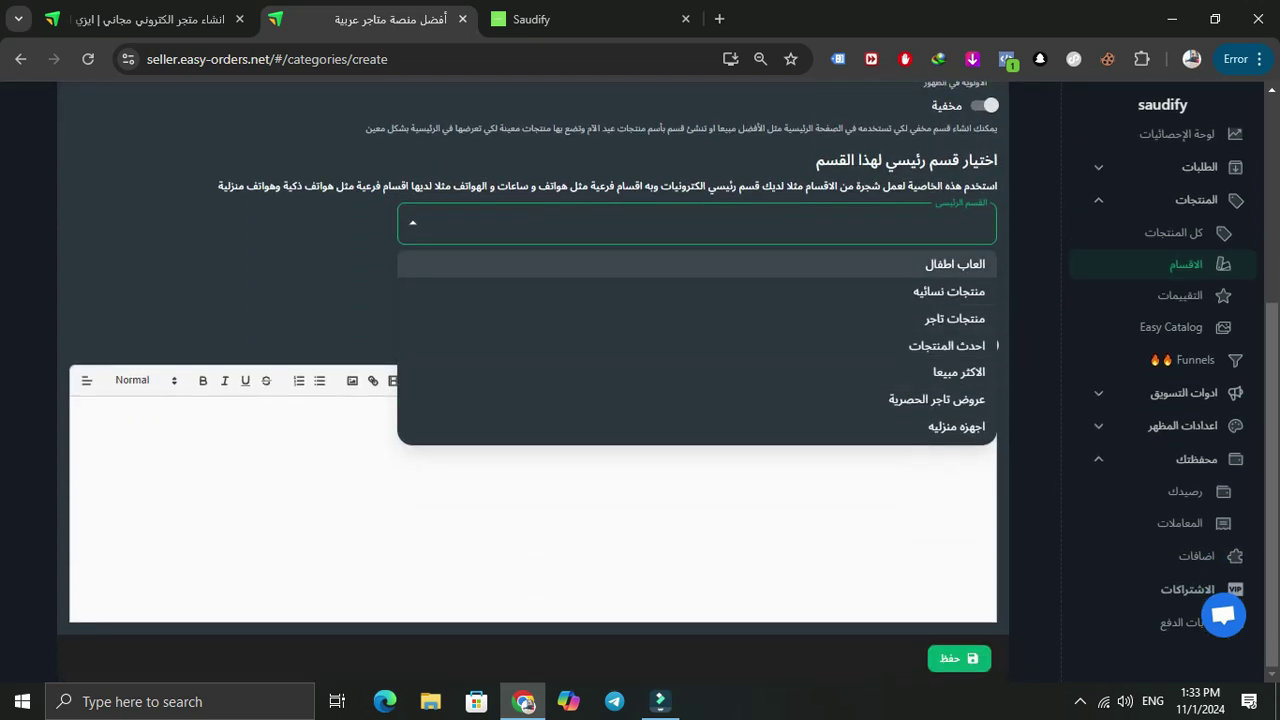
{"action": "left_click", "coordinate": [800, 224]}
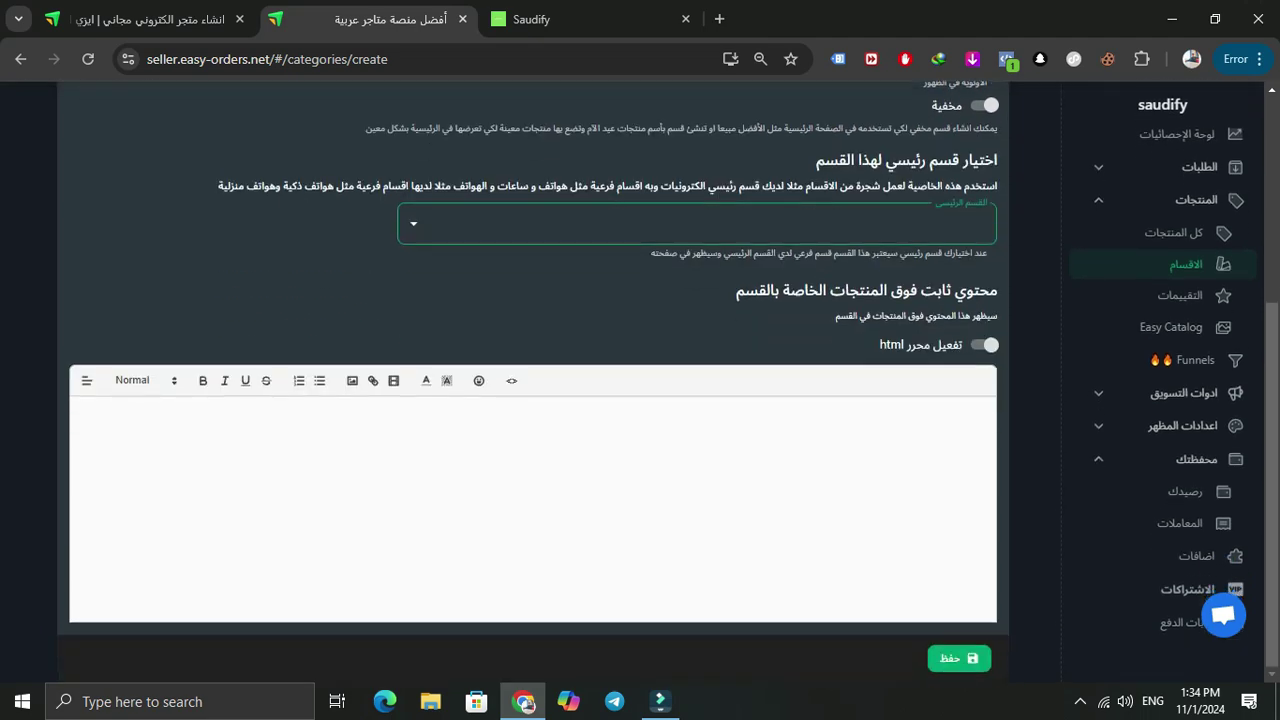
{"action": "scroll", "coordinate": [640, 400], "scroll_direction": "up", "scroll_amount": 2}
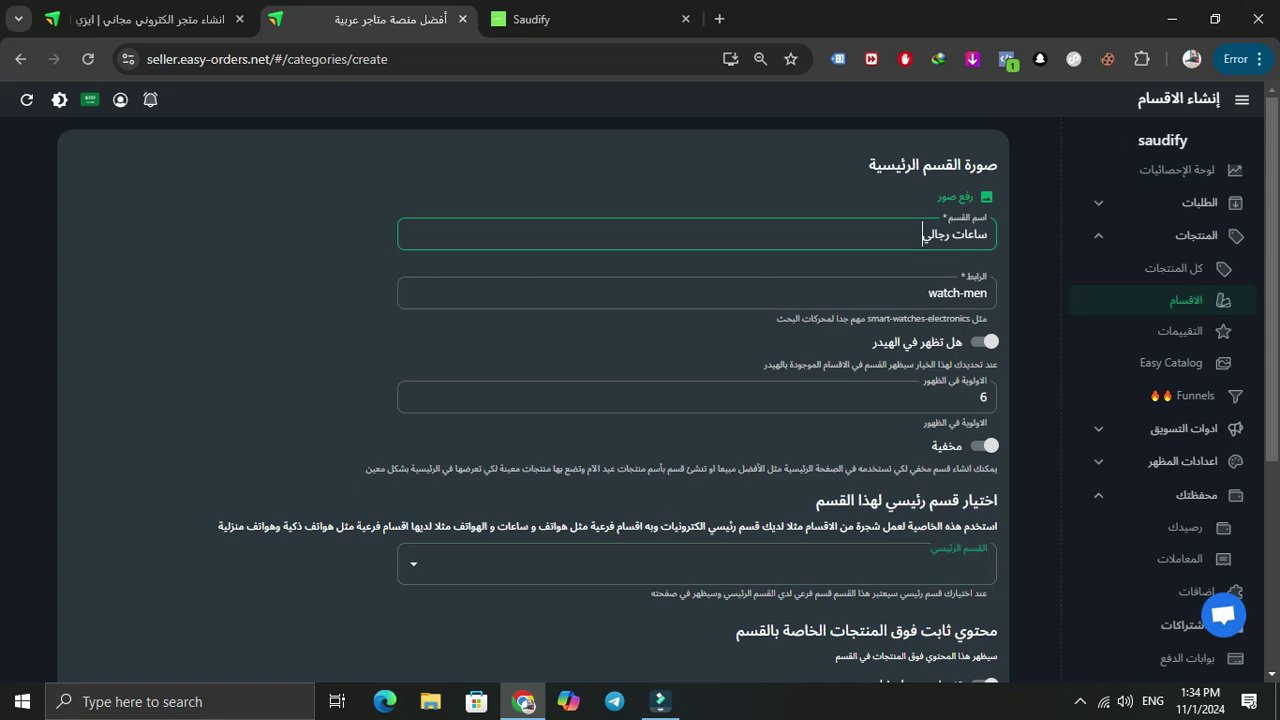
{"action": "scroll", "coordinate": [697, 400], "scroll_direction": "down", "scroll_amount": 2}
{"action": "left_click", "coordinate": [697, 223]}
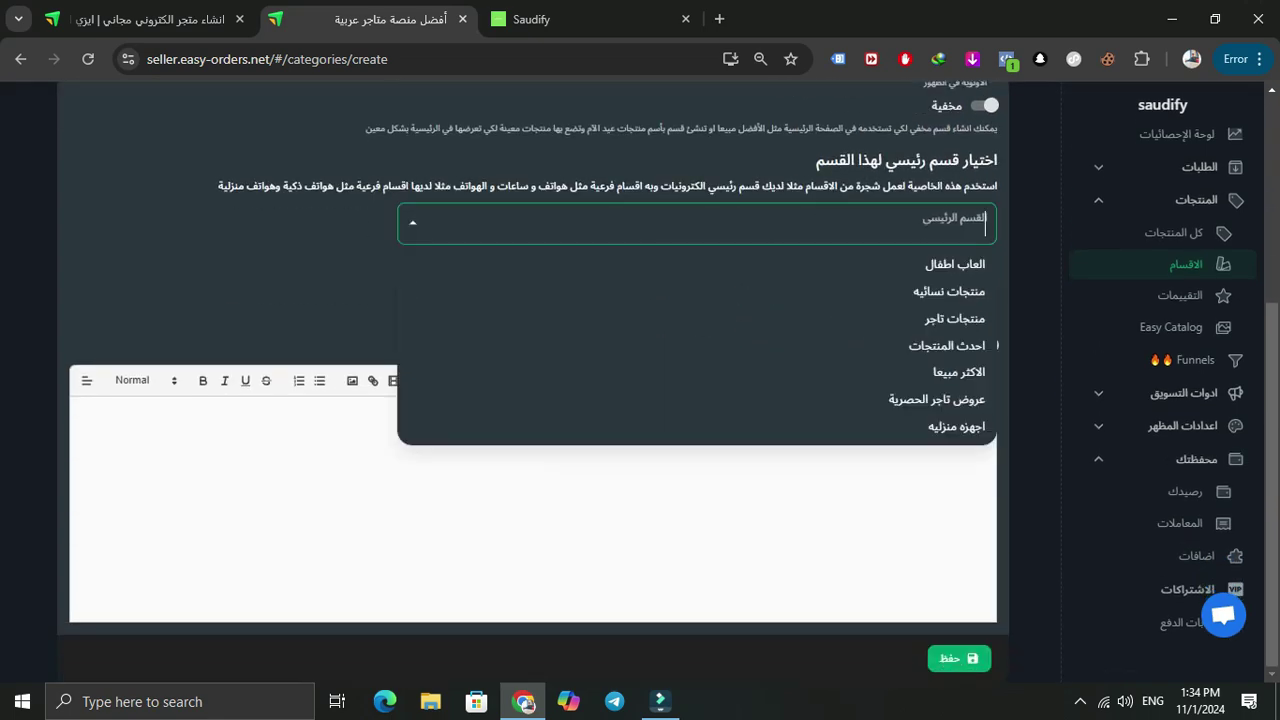
{"action": "left_click", "coordinate": [300, 270]}
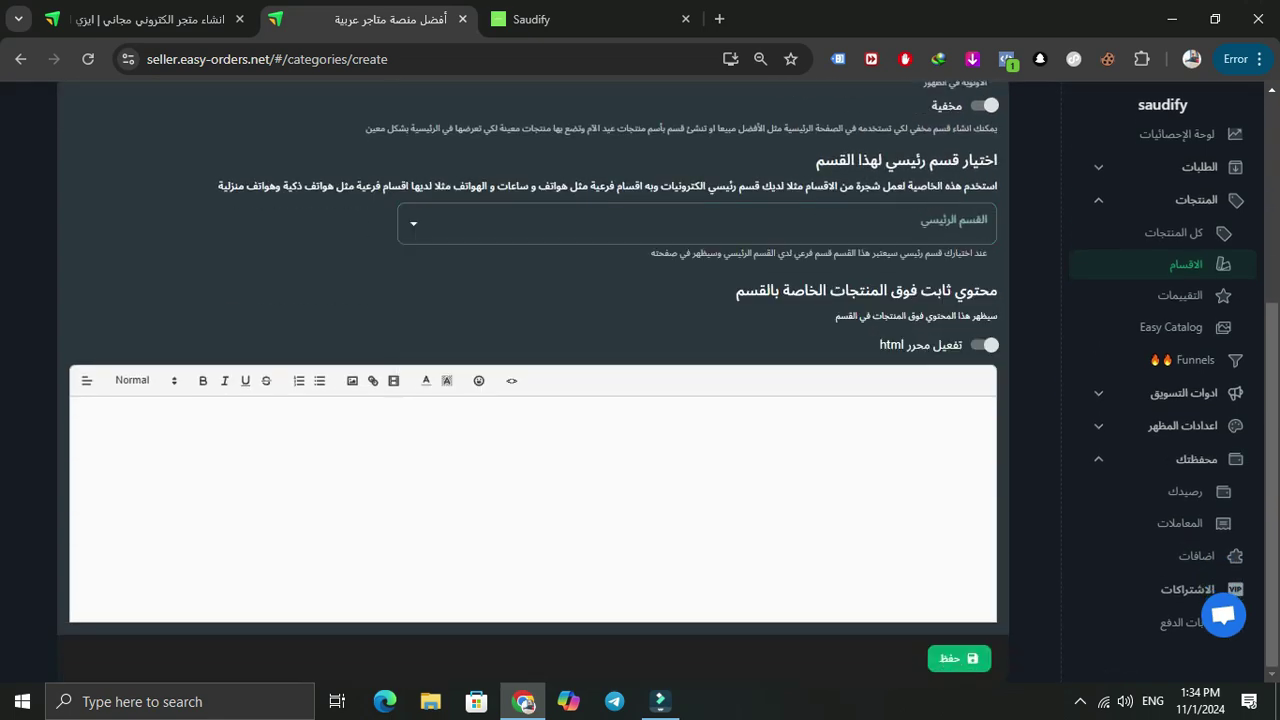
Switch the HTML editor for the category's fixed content on and back off
{"action": "scroll", "coordinate": [300, 270], "scroll_direction": "up", "scroll_amount": 4}
{"action": "scroll", "coordinate": [533, 400], "scroll_direction": "down", "scroll_amount": 4}
{"action": "left_click", "coordinate": [984, 344]}
{"action": "left_click", "coordinate": [984, 344]}
{"action": "left_click", "coordinate": [984, 344]}
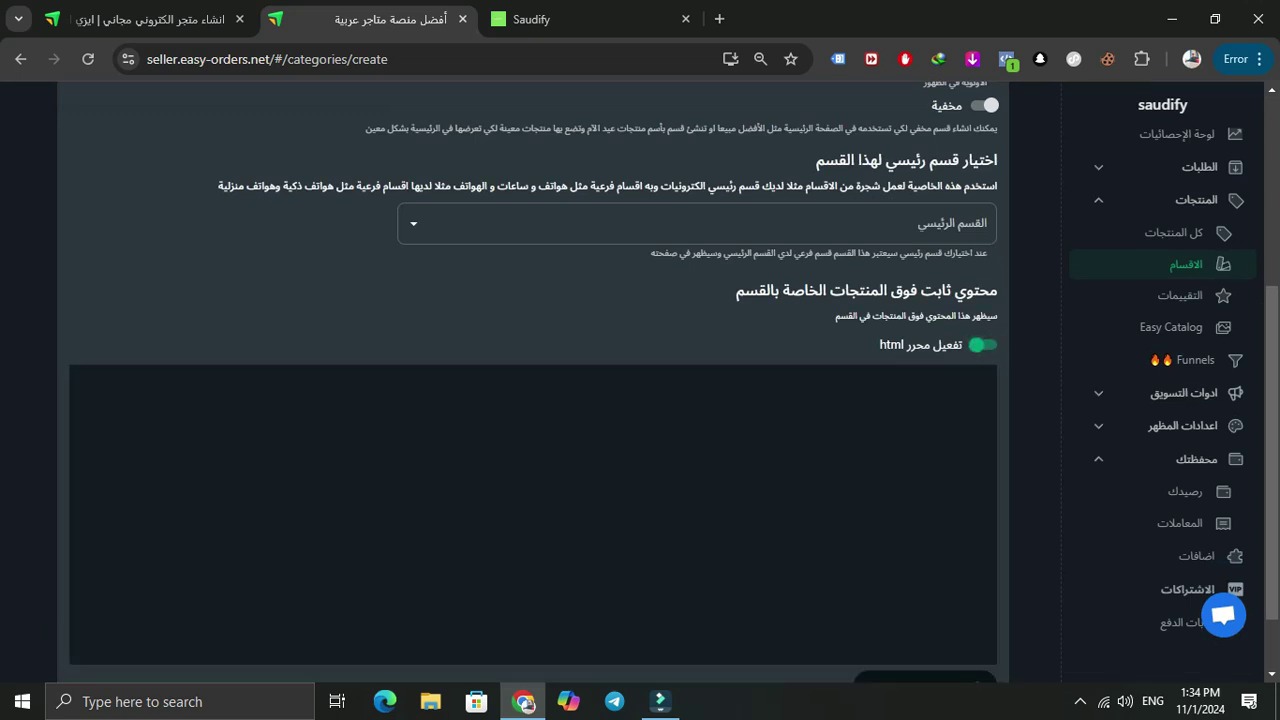
{"action": "left_click", "coordinate": [984, 344]}
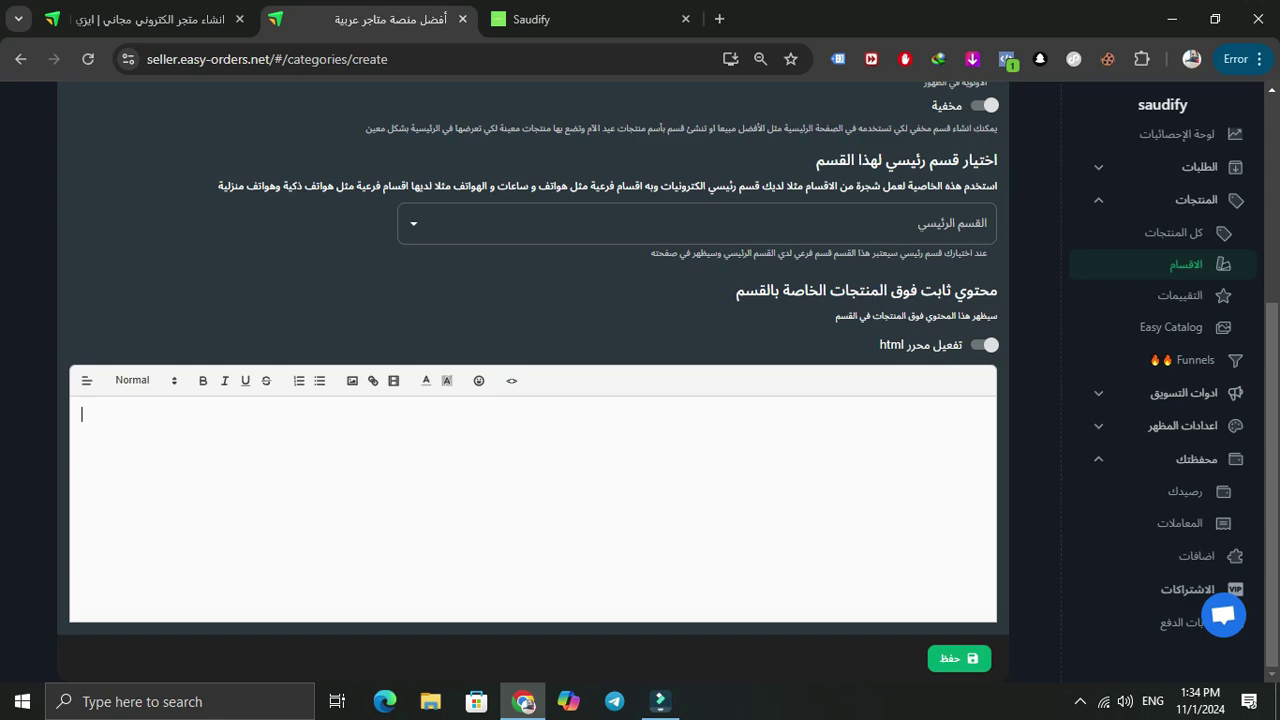
Upload a main category image from the tissot folder inside the Watches work folder on the Desktop
{"action": "scroll", "coordinate": [533, 400], "scroll_direction": "up", "scroll_amount": 4}
{"action": "scroll", "coordinate": [533, 400], "scroll_direction": "down", "scroll_amount": 4}
{"action": "scroll", "coordinate": [533, 400], "scroll_direction": "up", "scroll_amount": 4}
{"action": "left_click", "coordinate": [968, 196]}
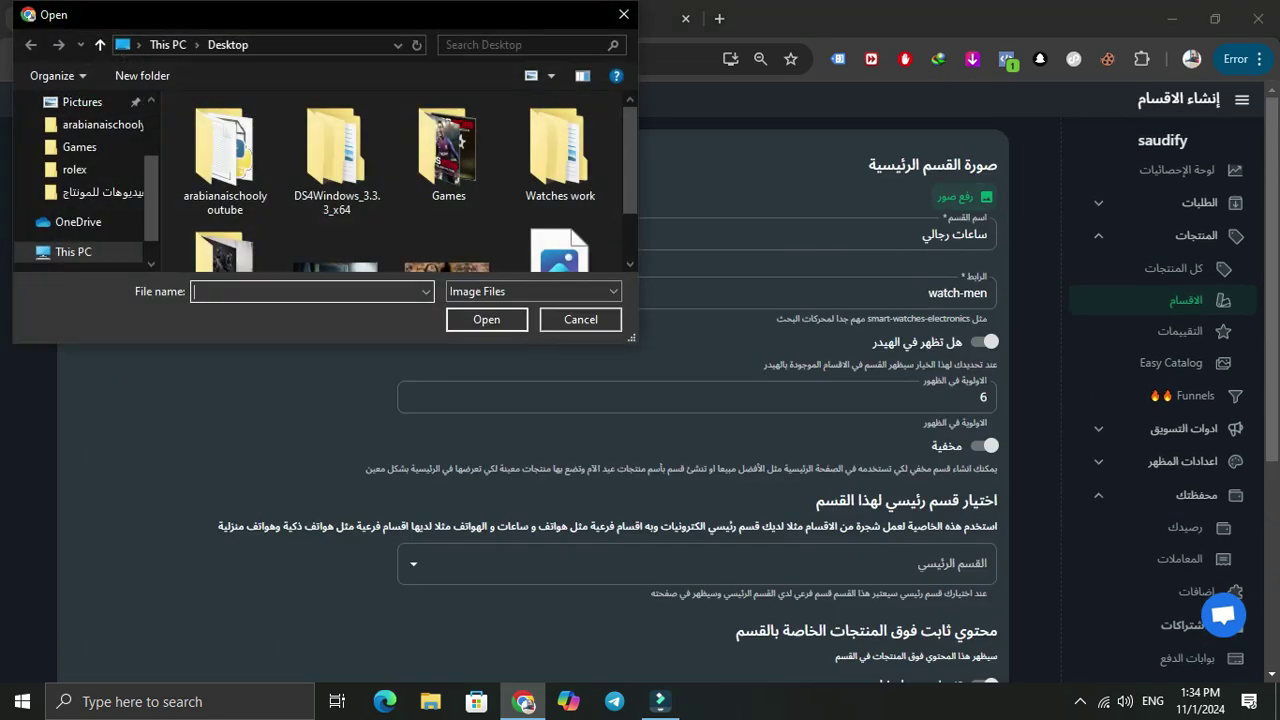
{"action": "scroll", "coordinate": [400, 180], "scroll_direction": "down", "scroll_amount": 1}
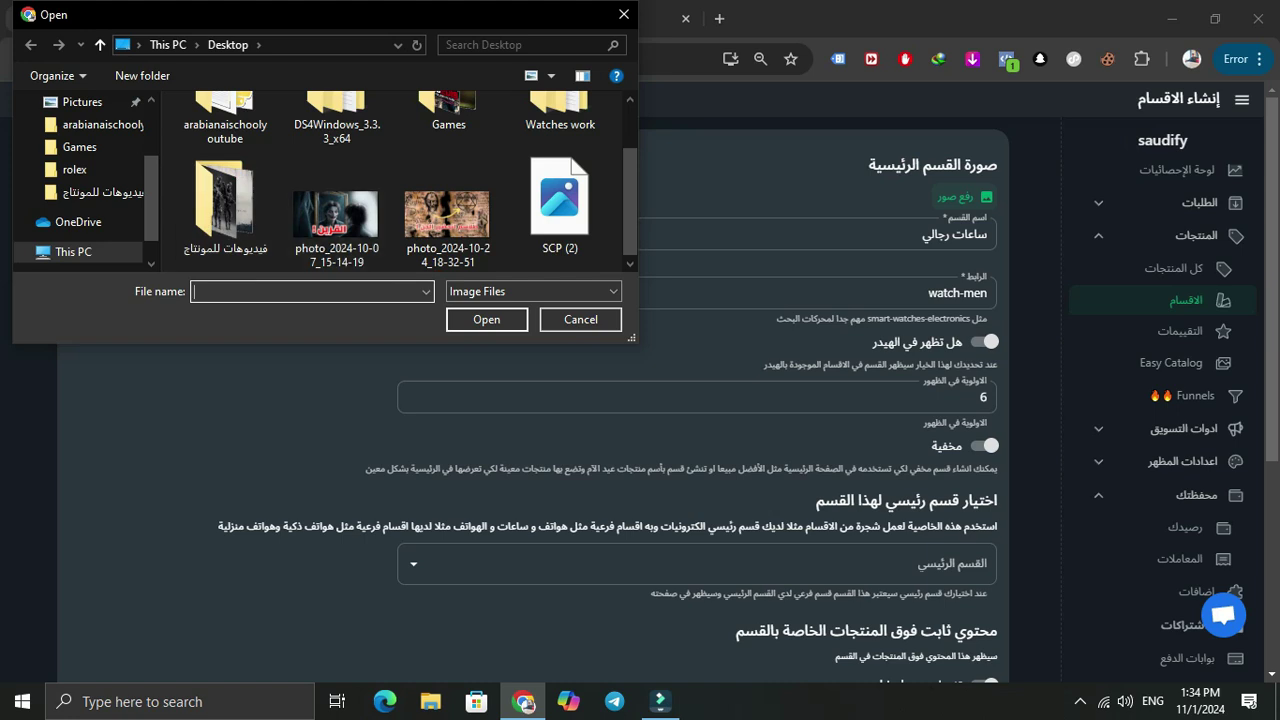
{"action": "scroll", "coordinate": [449, 150], "scroll_direction": "up", "scroll_amount": 1}
{"action": "double_click", "coordinate": [555, 140]}
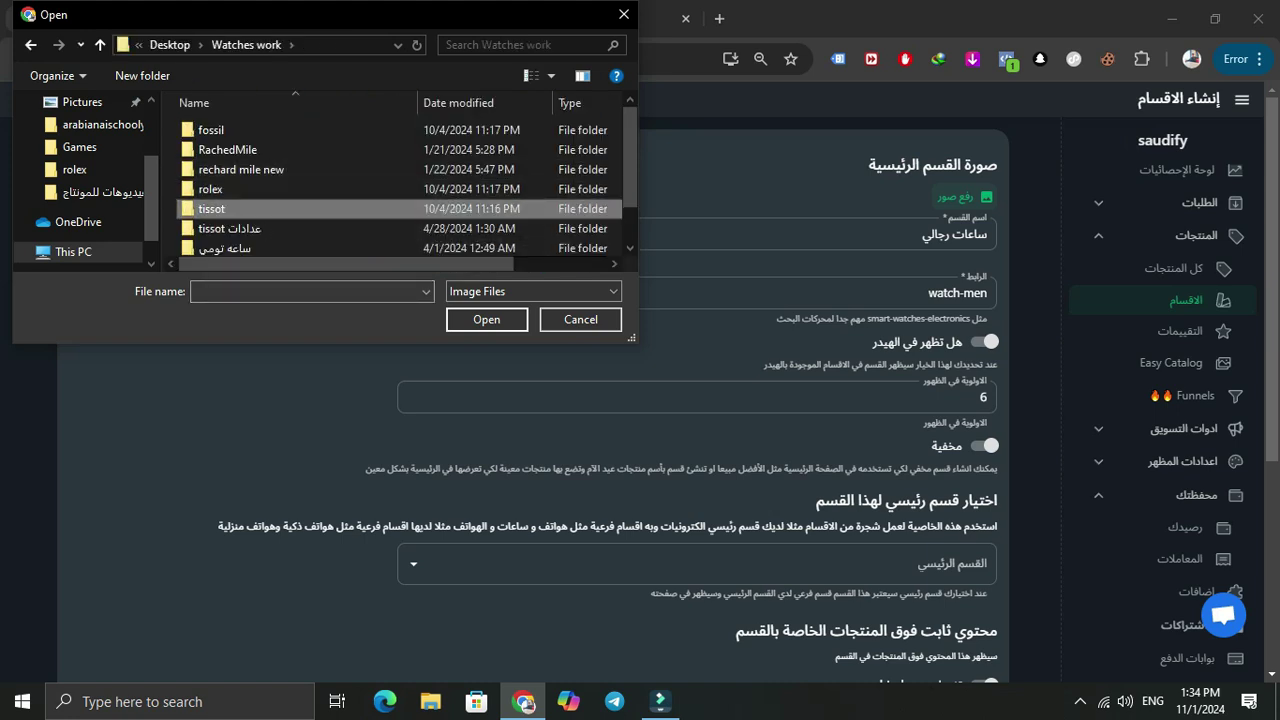
{"action": "double_click", "coordinate": [210, 208]}
{"action": "double_click", "coordinate": [215, 142]}
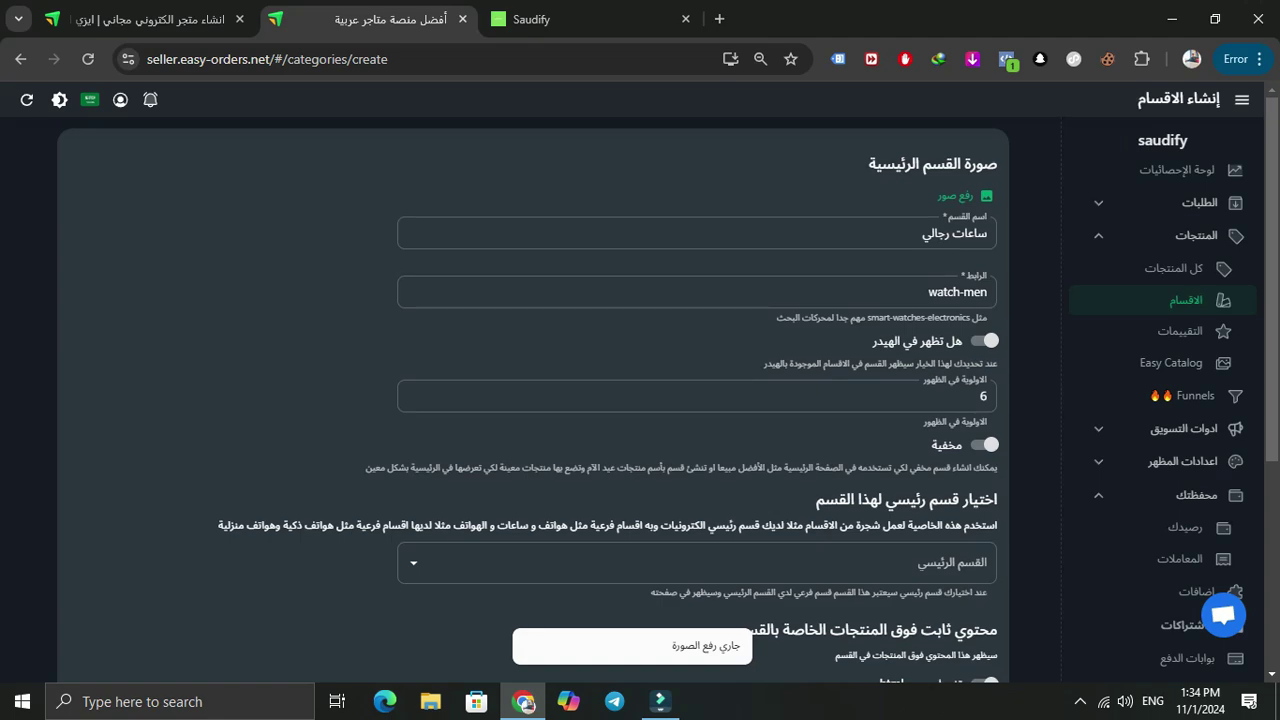
Save the new men's watches category once its main image is uploaded
{"action": "scroll", "coordinate": [640, 400], "scroll_direction": "down", "scroll_amount": 5}
{"action": "scroll", "coordinate": [640, 400], "scroll_direction": "up", "scroll_amount": 2}
{"action": "scroll", "coordinate": [533, 400], "scroll_direction": "up", "scroll_amount": 2}
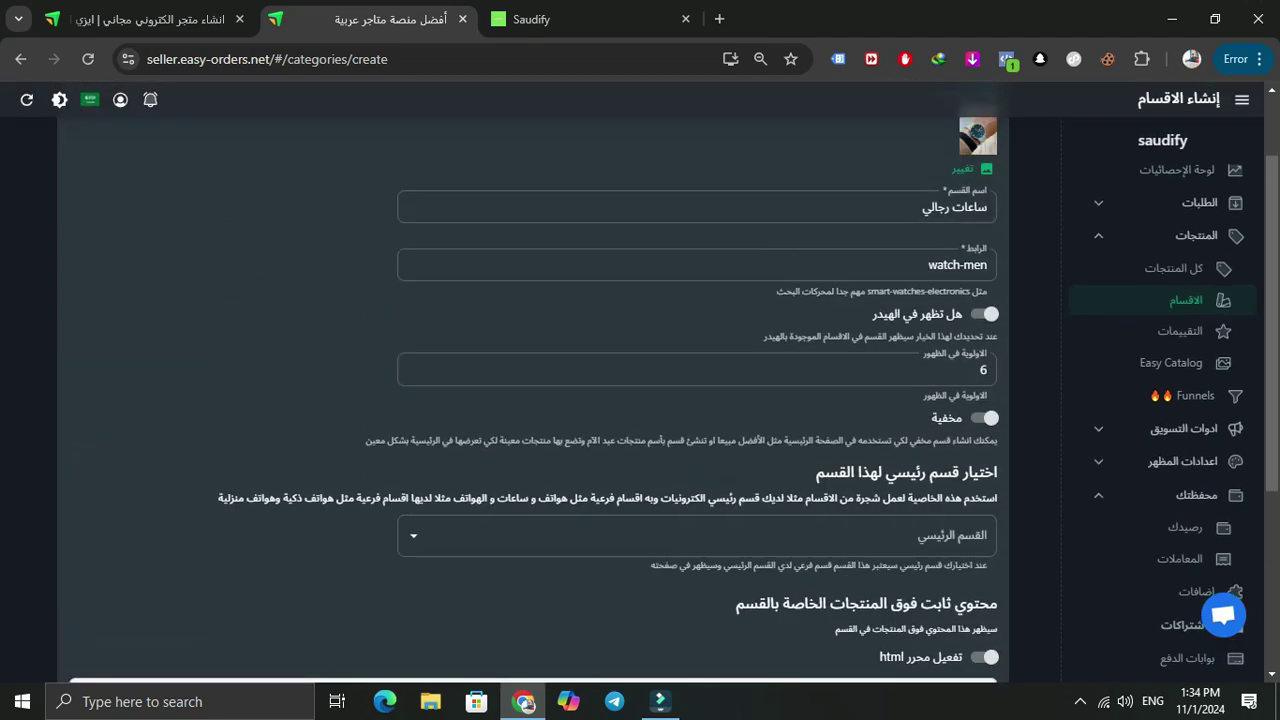
{"action": "scroll", "coordinate": [533, 400], "scroll_direction": "down", "scroll_amount": 4}
{"action": "left_click", "coordinate": [959, 657]}
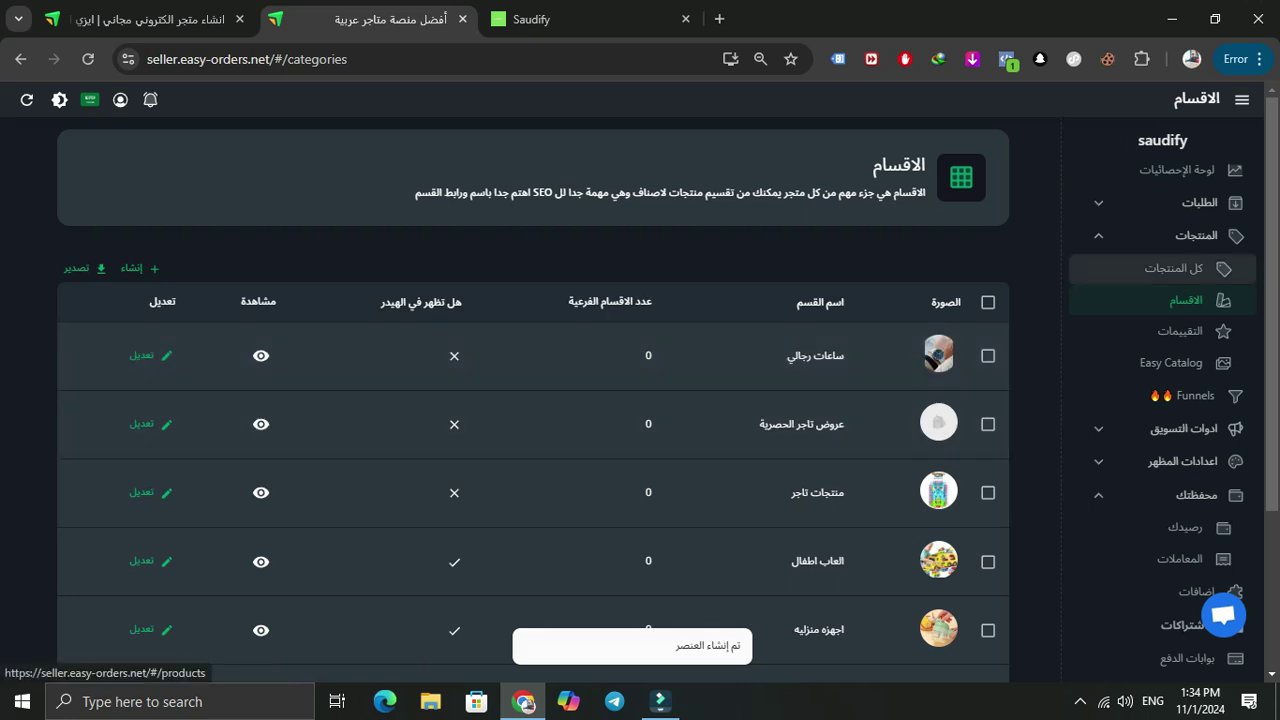
Start creating a new product from the list of all products (كل المنتجات)
{"action": "left_click", "coordinate": [1173, 268]}
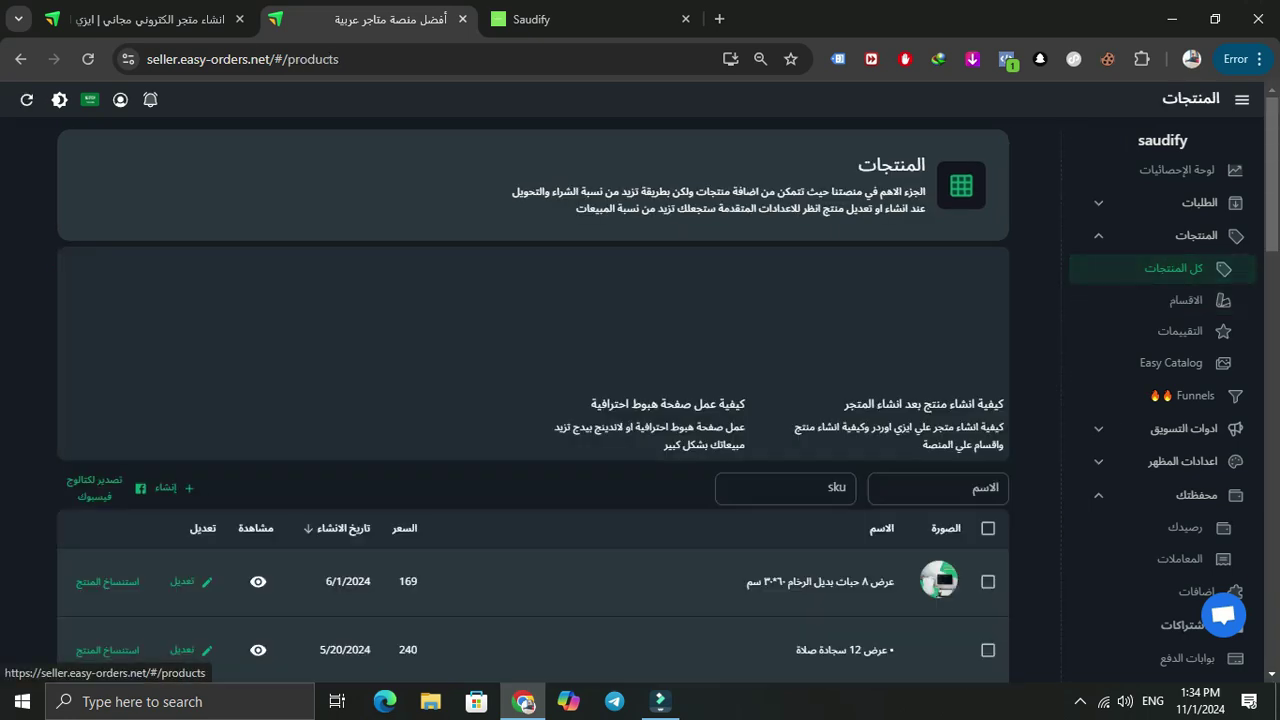
{"action": "scroll", "coordinate": [1173, 268], "scroll_direction": "down", "scroll_amount": 3}
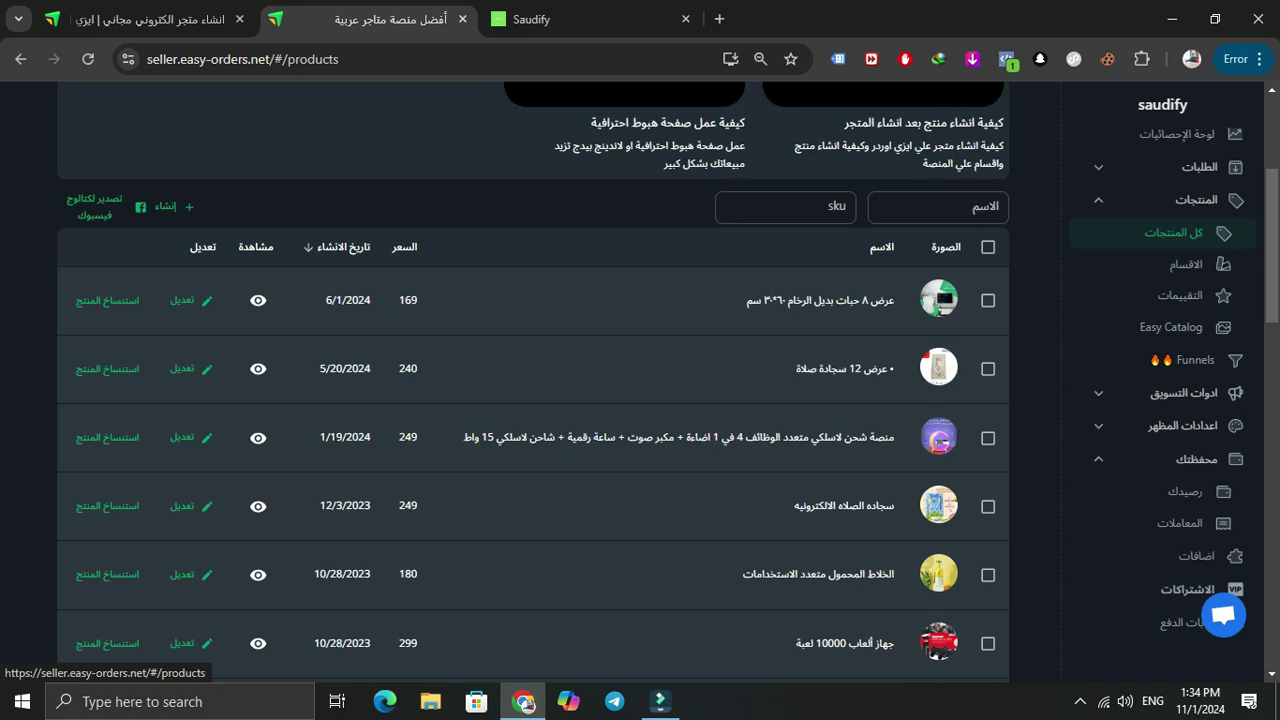
{"action": "left_click", "coordinate": [165, 207]}
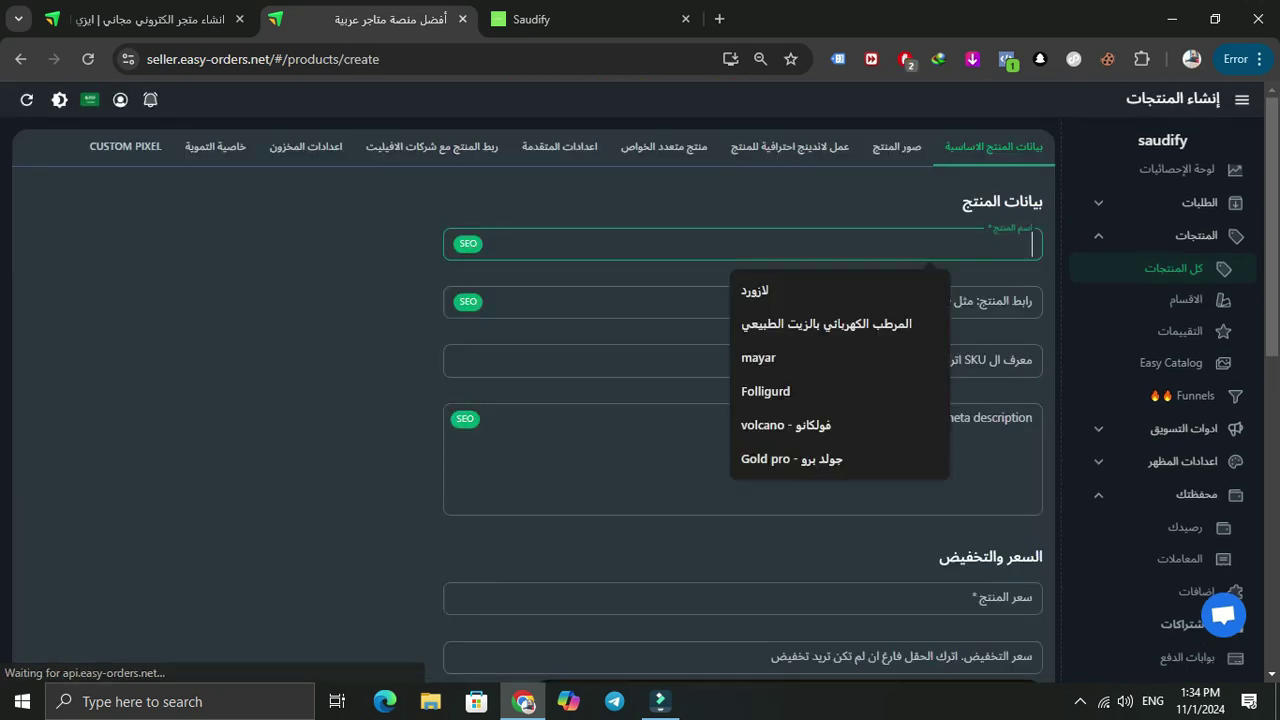
Name the new product "ساعه تيسوت" in Arabic
{"action": "type", "text": "shu"}
{"action": "key", "text": "BackSpace"}
{"action": "key", "text": "BackSpace"}
{"action": "key", "text": "BackSpace"}
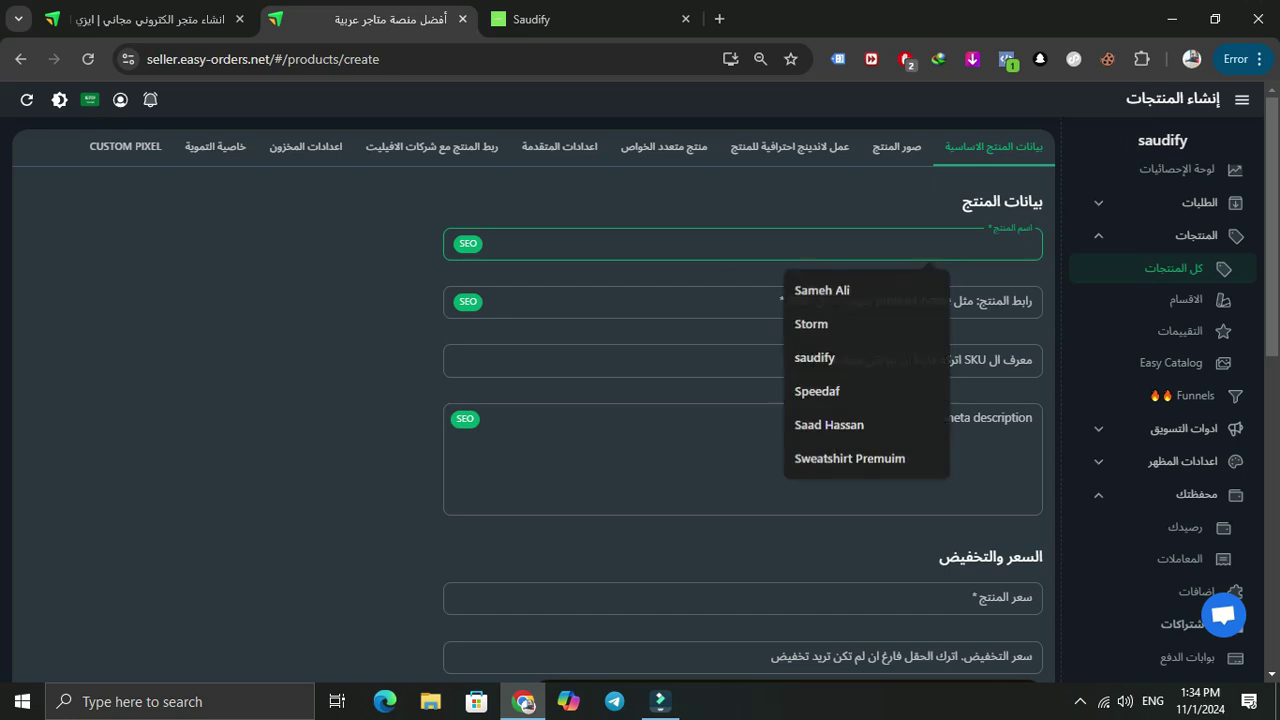
{"action": "key", "text": "alt+shift"}
{"action": "type", "text": "ساعه"}
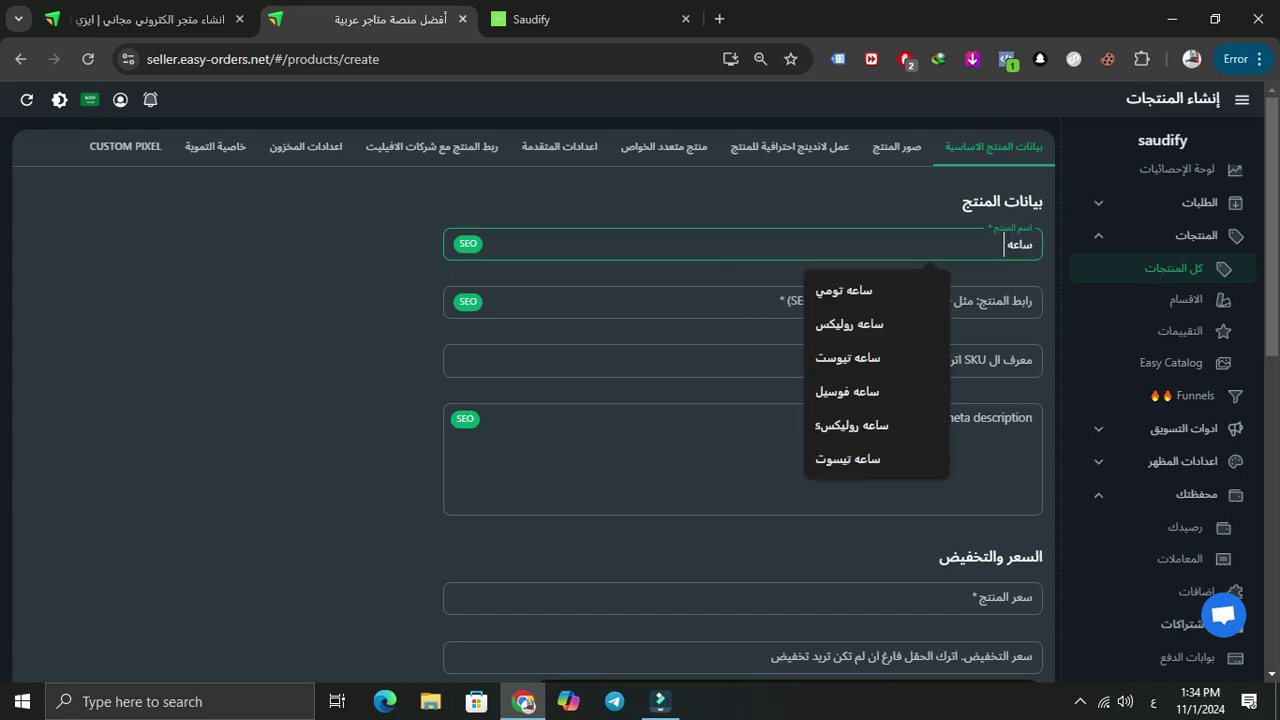
{"action": "type", "text": " تيسوت"}
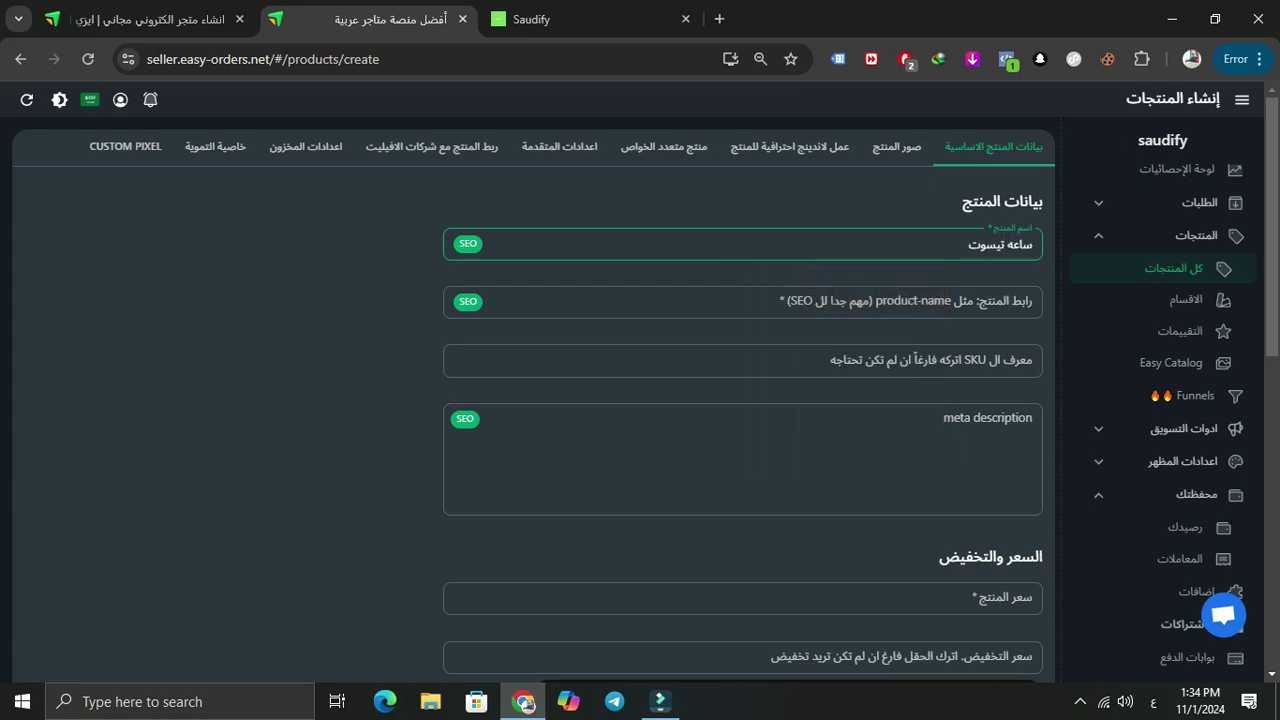
Set the product link (رابط المنتج) to the previously used value Tisot
{"action": "left_click", "coordinate": [936, 302]}
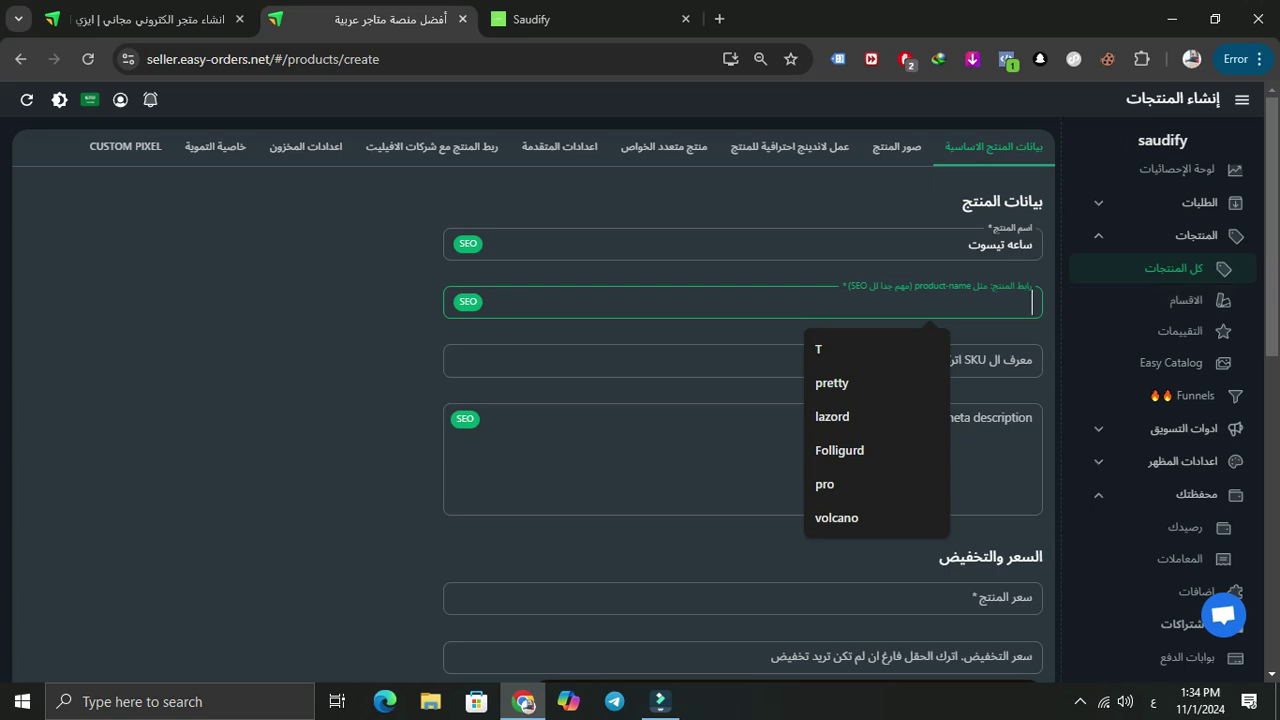
{"action": "left_click", "coordinate": [936, 288]}
{"action": "left_click", "coordinate": [936, 288]}
{"action": "key", "text": "Escape"}
{"action": "key", "text": "alt+shift"}
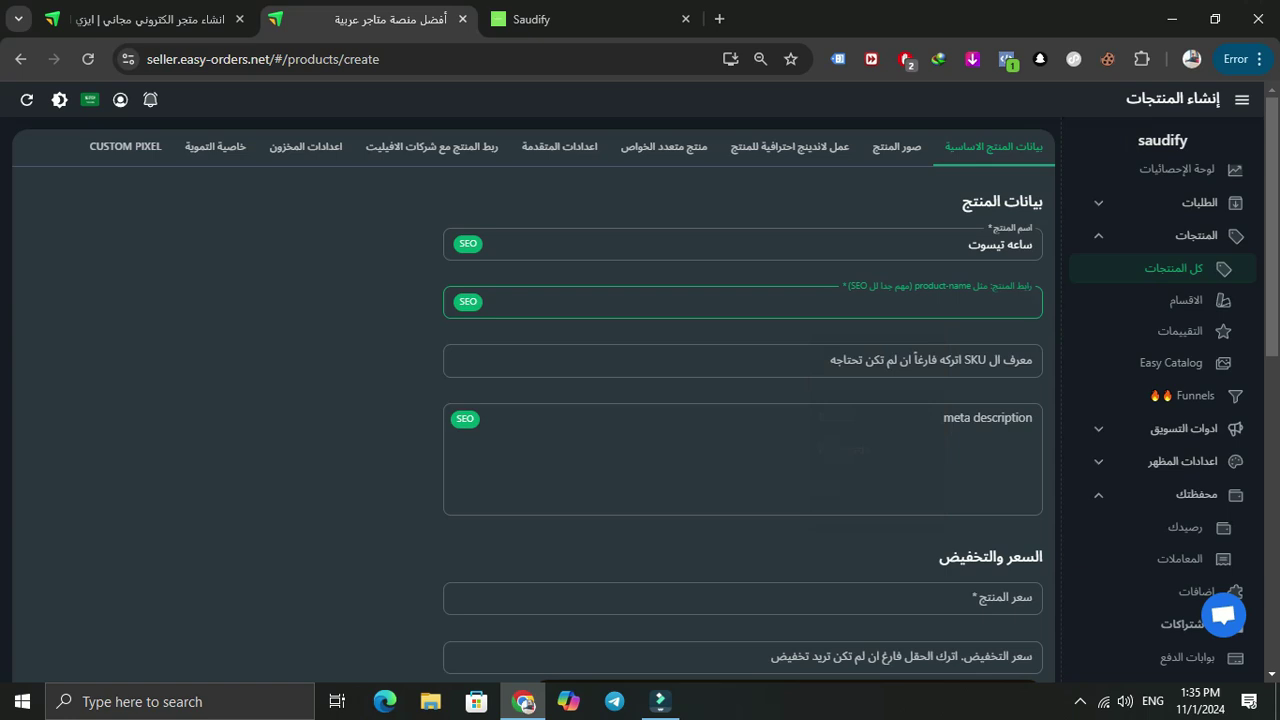
{"action": "type", "text": "tis"}
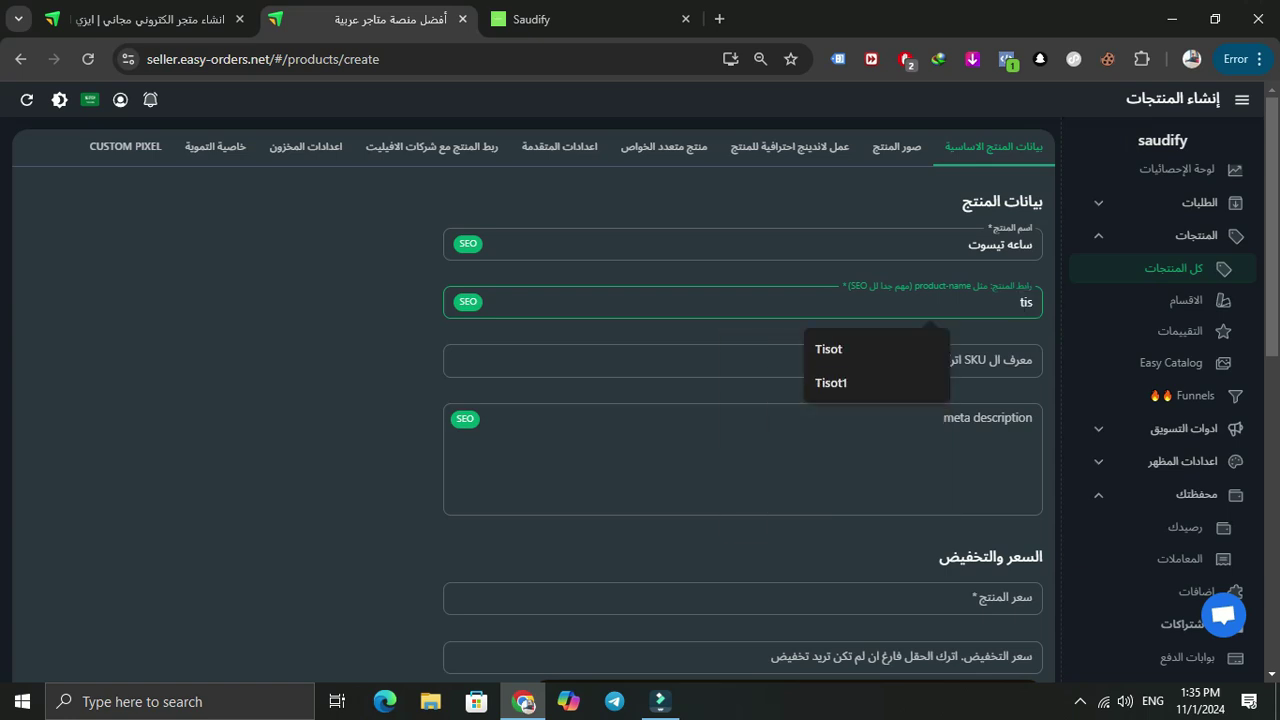
{"action": "left_click", "coordinate": [860, 350]}
Review the product's name, link, optional SKU and meta description fields, leaving the SKU and meta description empty
{"action": "left_click", "coordinate": [860, 361]}
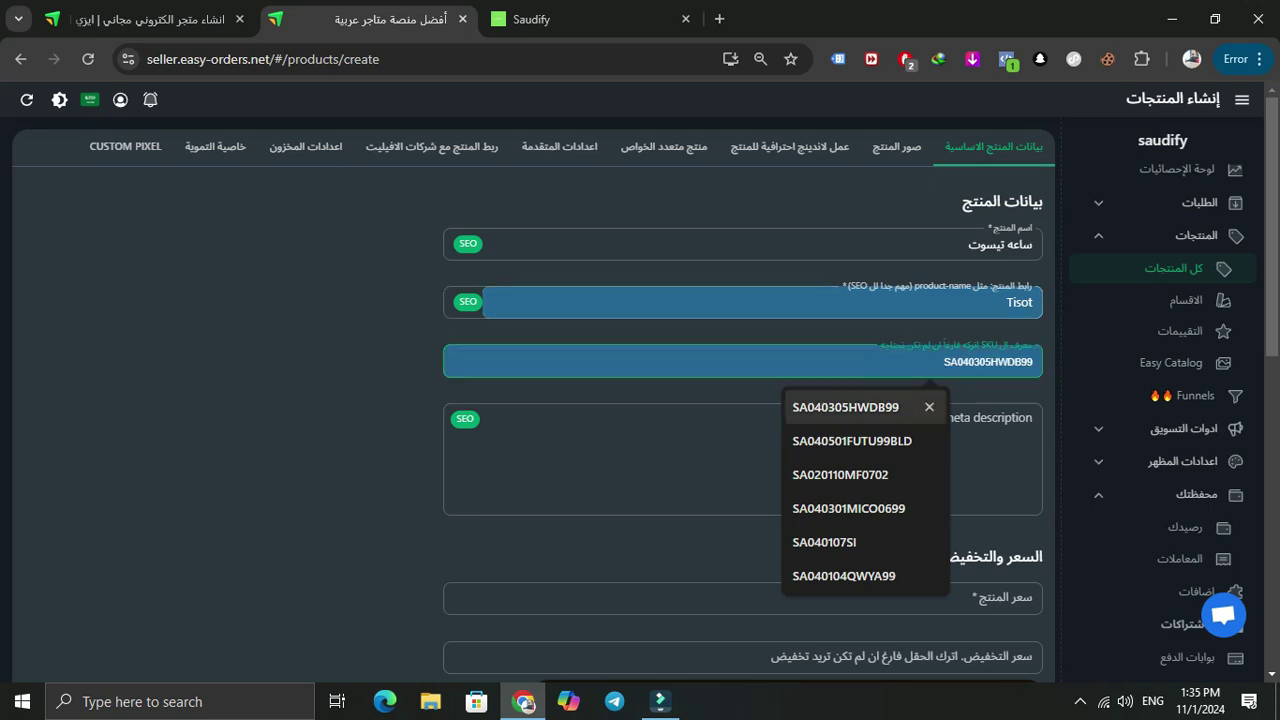
{"action": "left_click", "coordinate": [995, 245]}
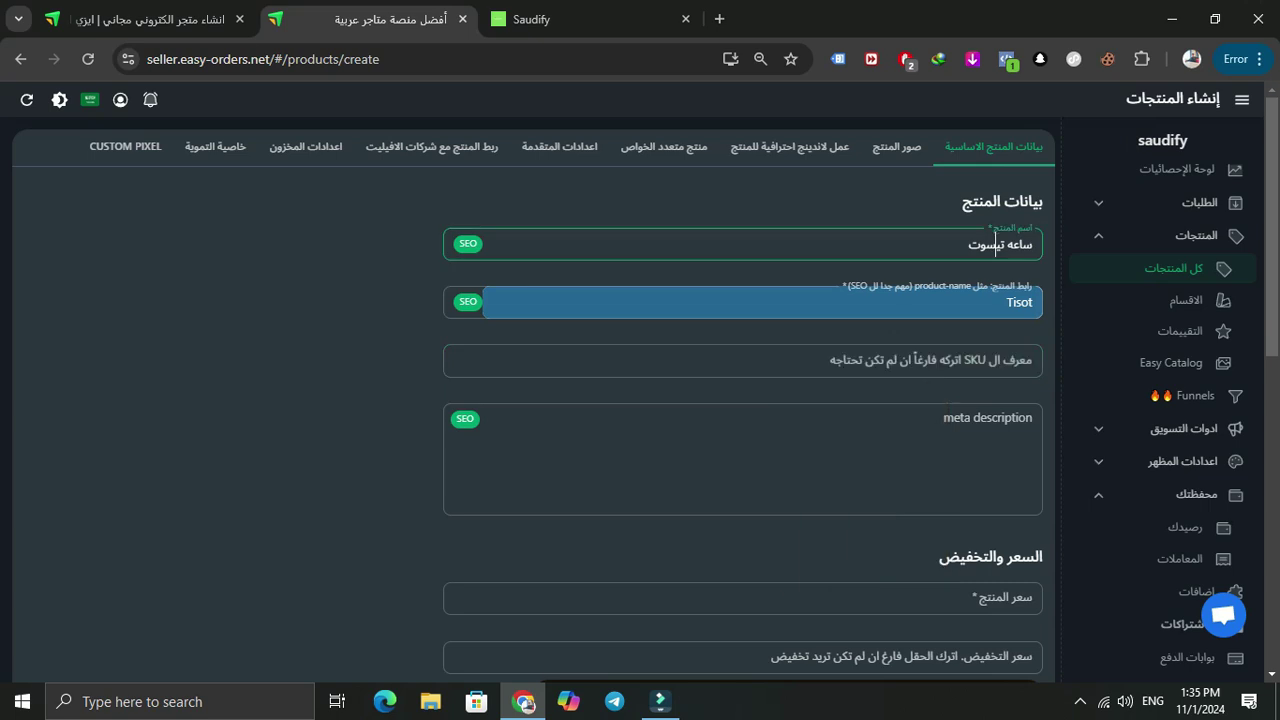
{"action": "left_click", "coordinate": [985, 245]}
{"action": "left_click", "coordinate": [1020, 302]}
{"action": "left_click", "coordinate": [1030, 360]}
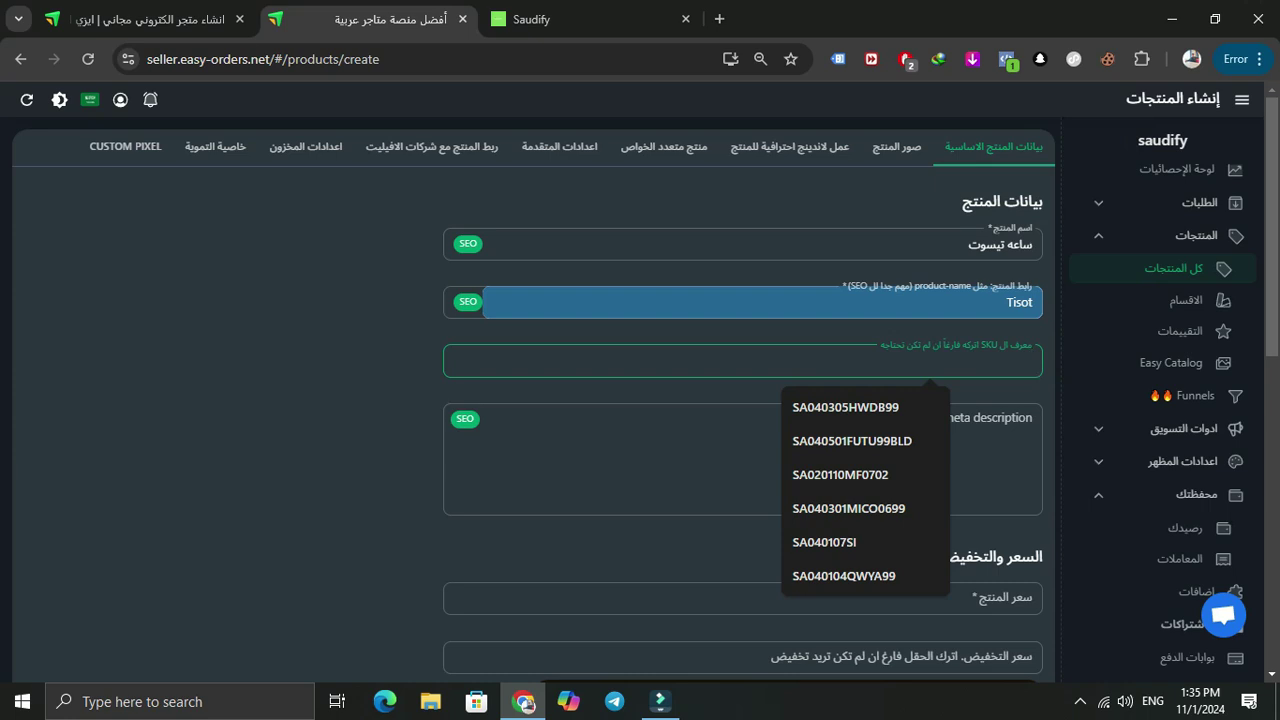
{"action": "scroll", "coordinate": [742, 400], "scroll_direction": "down", "scroll_amount": 3}
{"action": "scroll", "coordinate": [742, 400], "scroll_direction": "up", "scroll_amount": 2}
{"action": "left_click", "coordinate": [800, 363]}
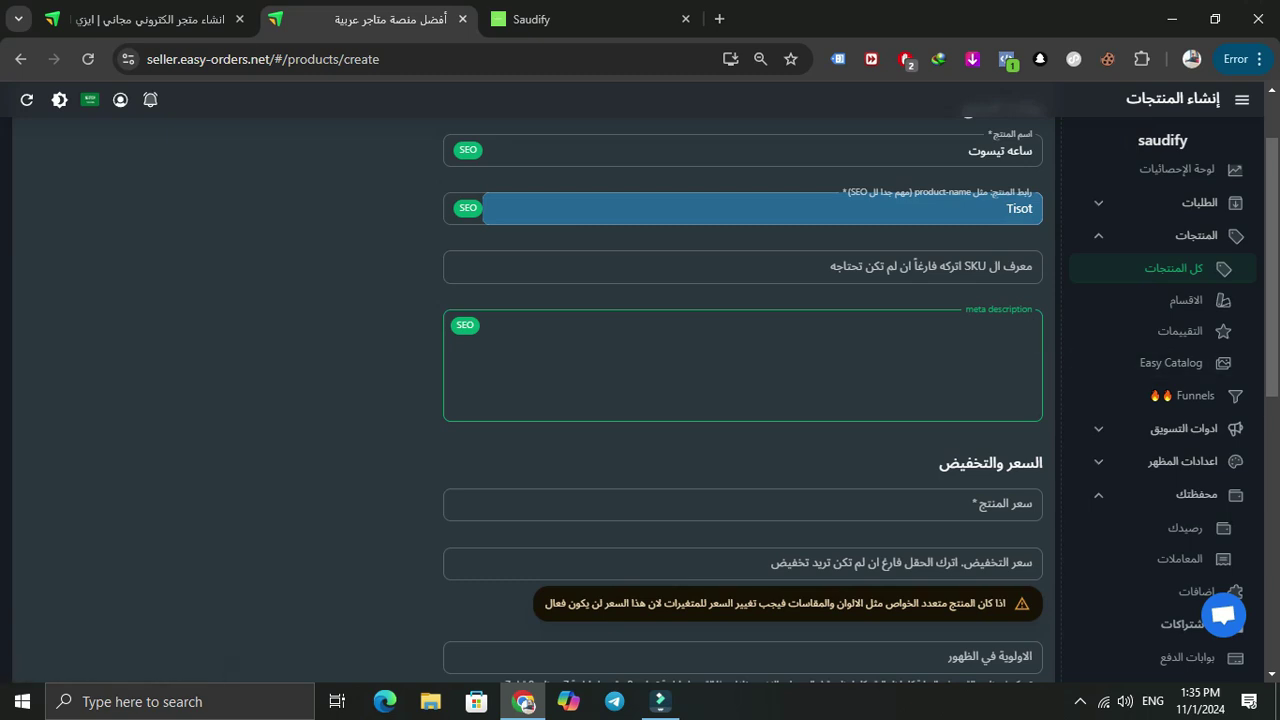
{"action": "scroll", "coordinate": [743, 400], "scroll_direction": "down", "scroll_amount": 1}
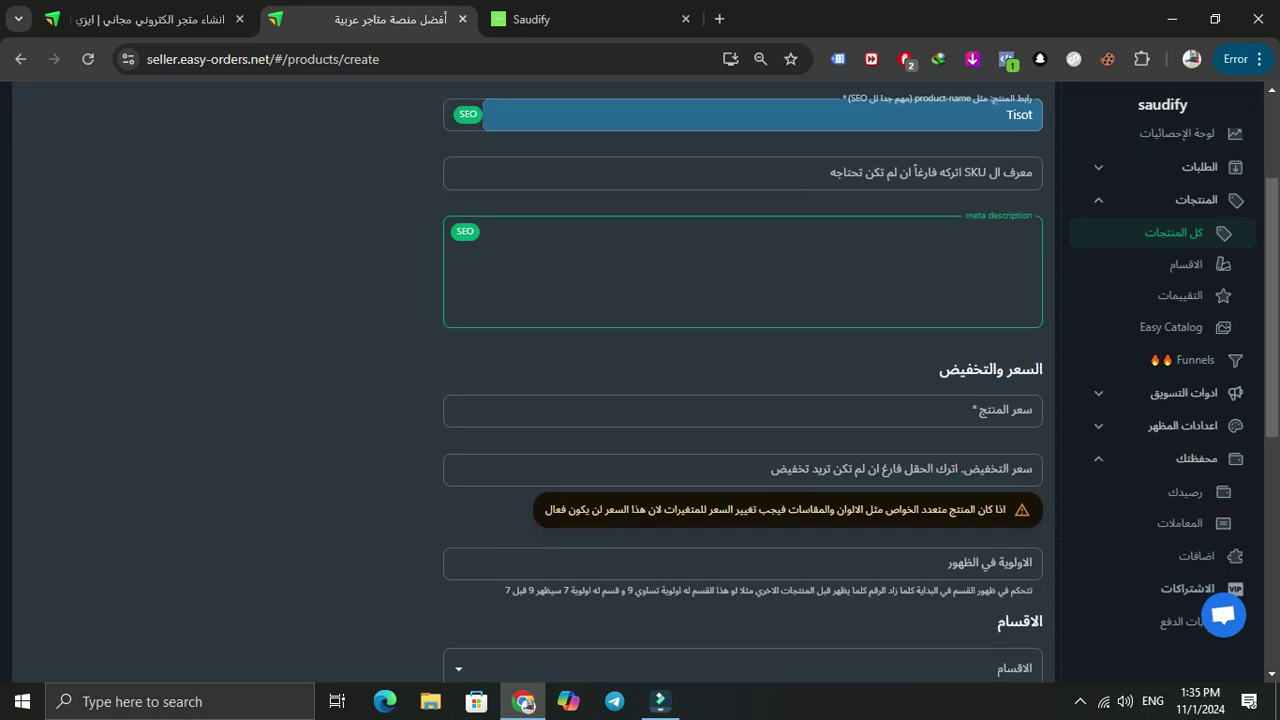
Set the product price to 500 and its discounted price (سعر التخفيض) to 450
{"action": "scroll", "coordinate": [743, 400], "scroll_direction": "down", "scroll_amount": 3}
{"action": "left_click", "coordinate": [930, 316]}
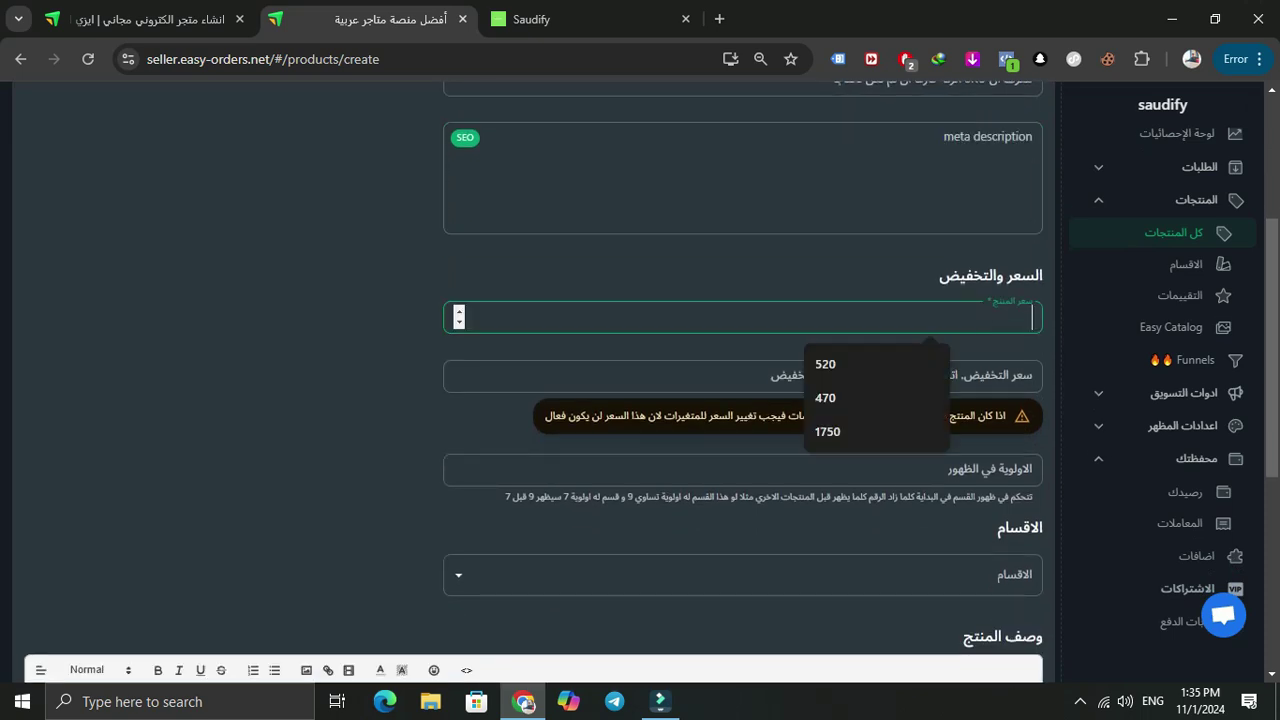
{"action": "left_click", "coordinate": [740, 376]}
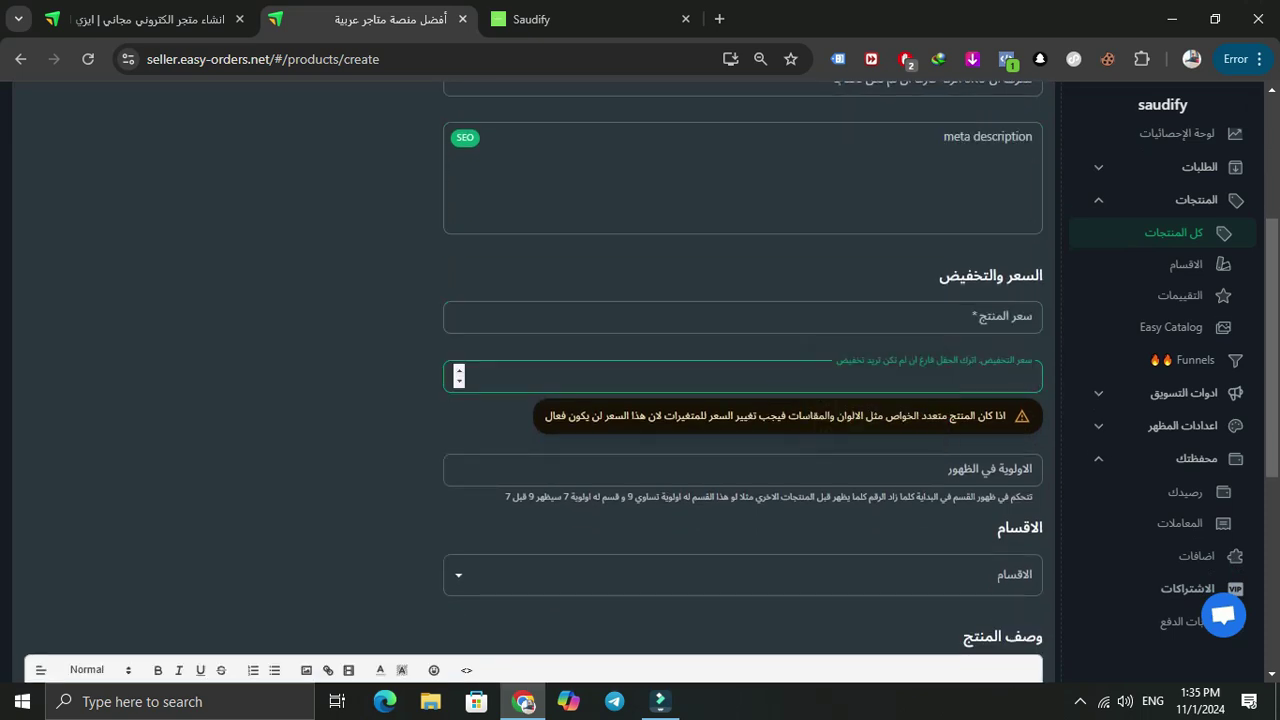
{"action": "left_click", "coordinate": [930, 317]}
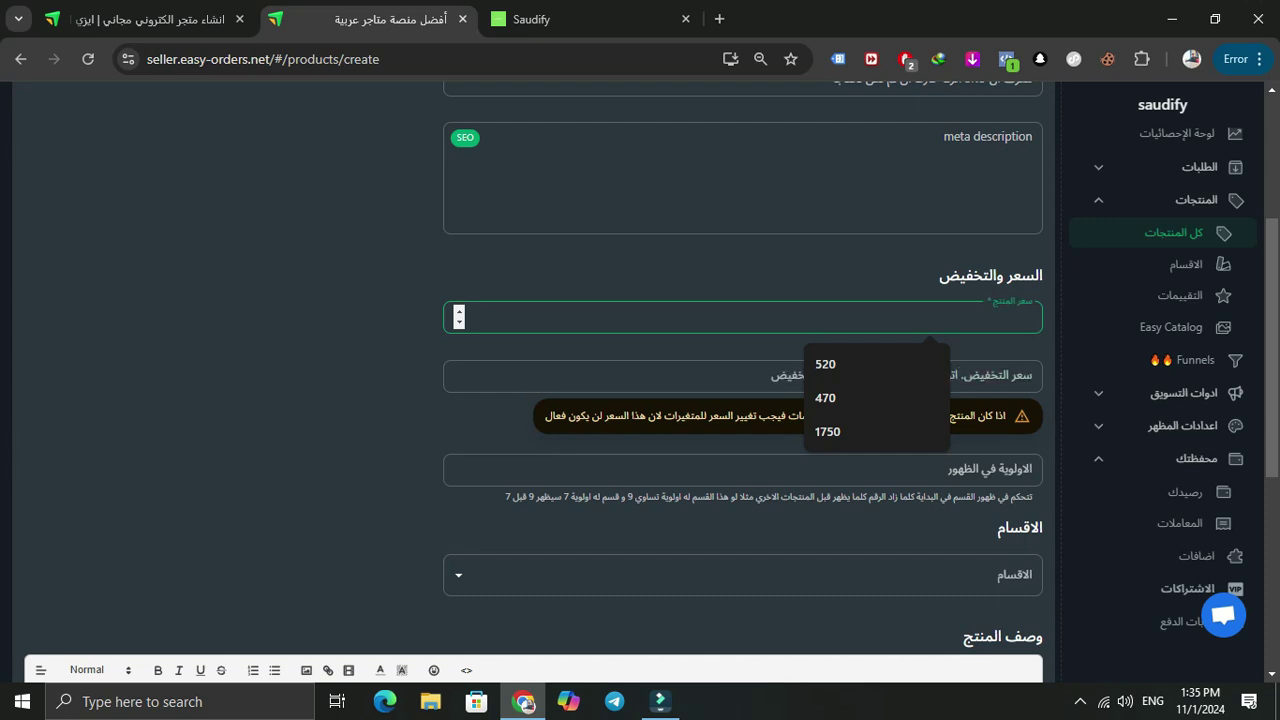
{"action": "type", "text": "500"}
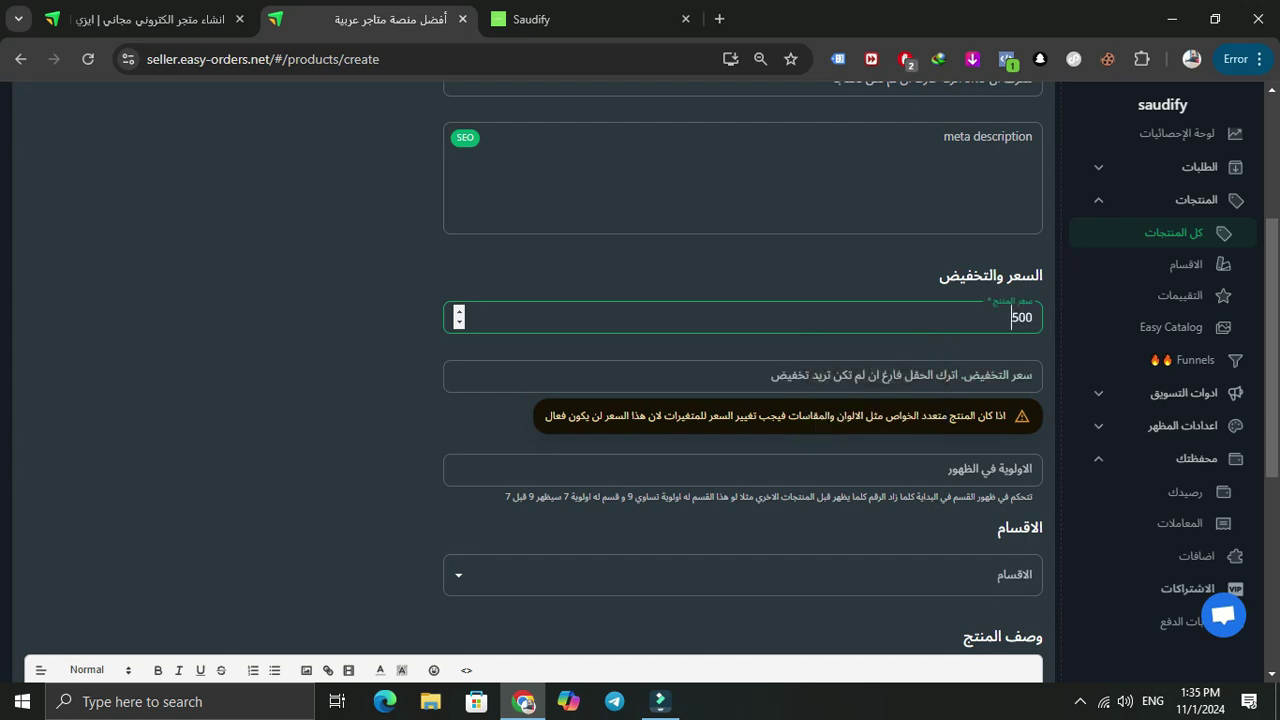
{"action": "left_click", "coordinate": [740, 376]}
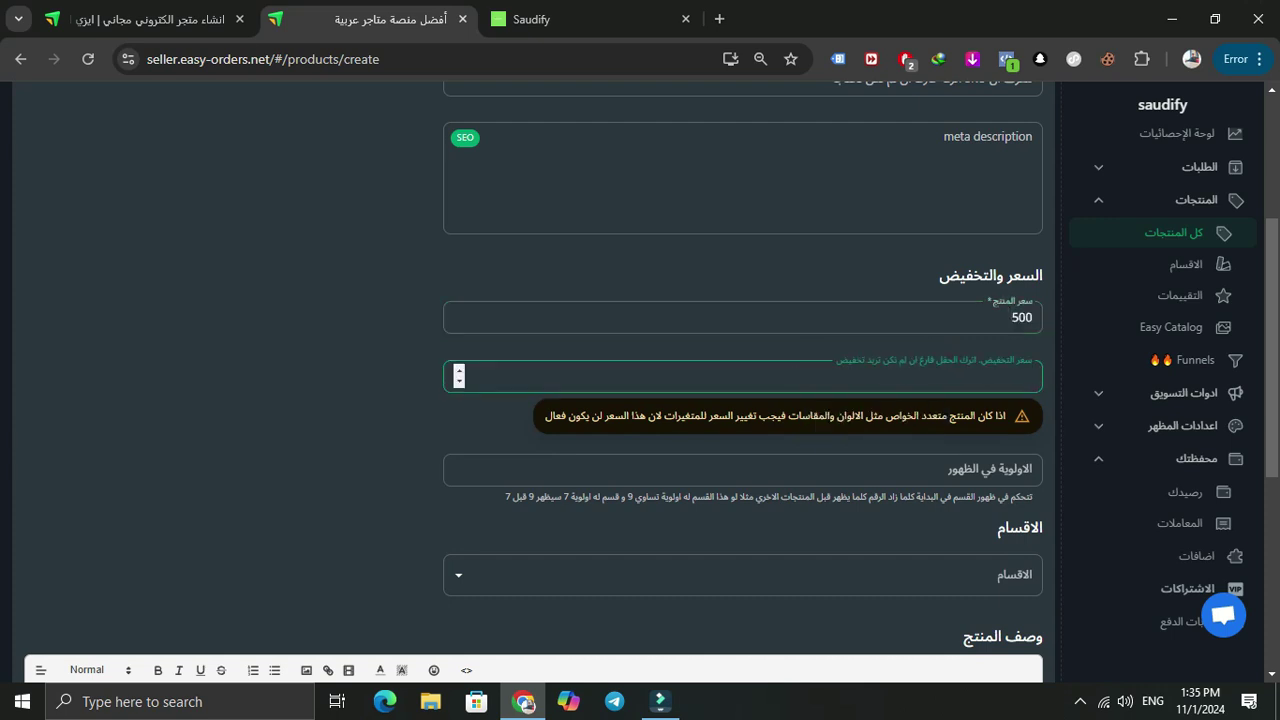
{"action": "type", "text": "450"}
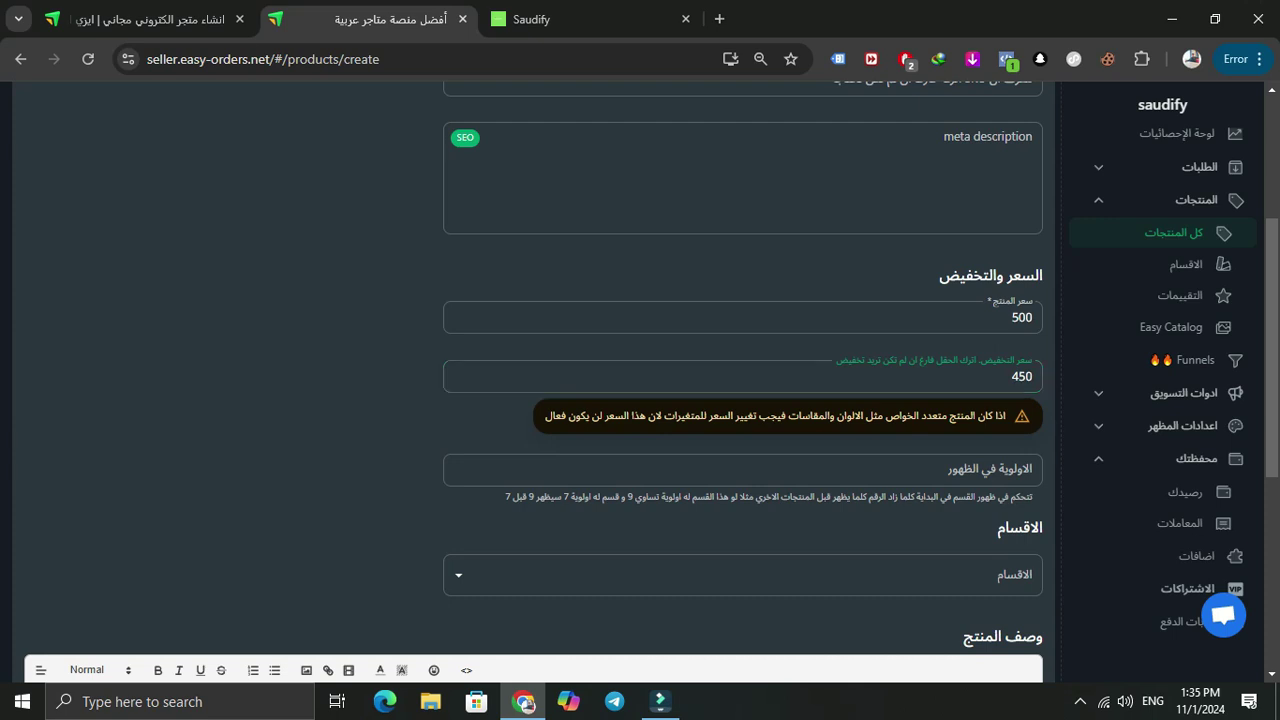
Set the product's display priority (الاولوية في الظهور) to 10
{"action": "scroll", "coordinate": [930, 470], "scroll_direction": "down", "scroll_amount": 1}
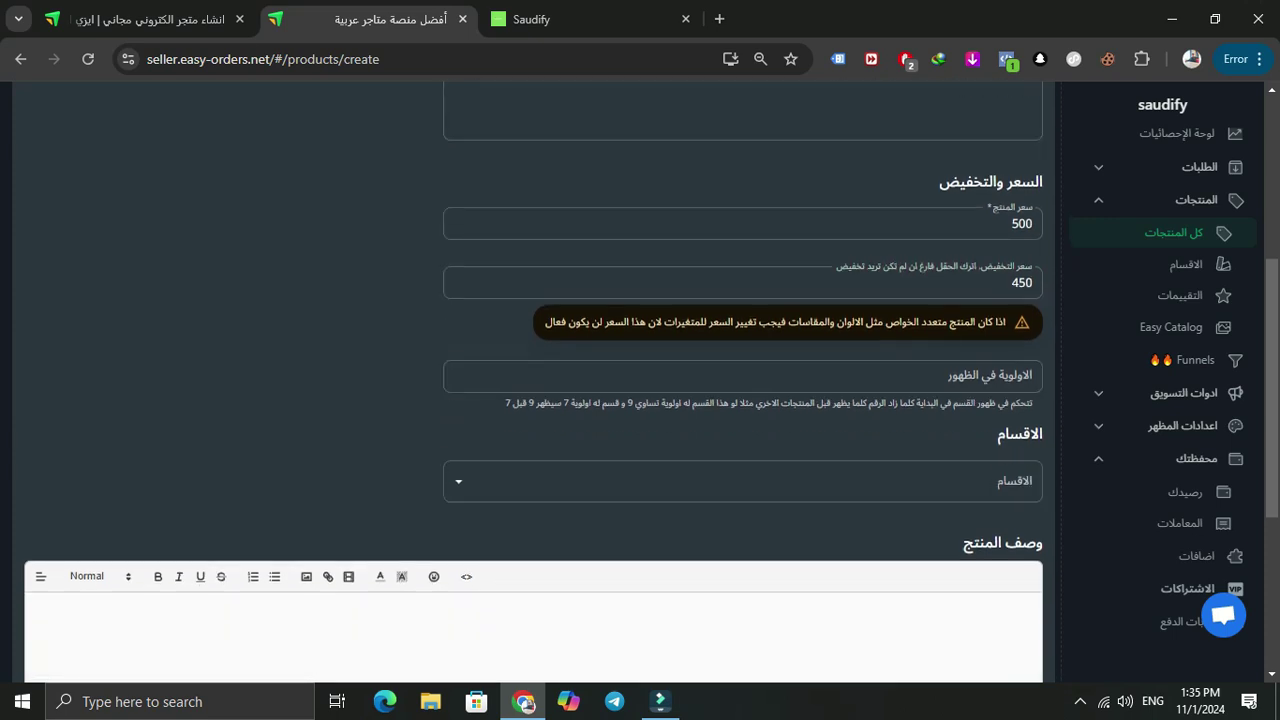
{"action": "left_click", "coordinate": [930, 378]}
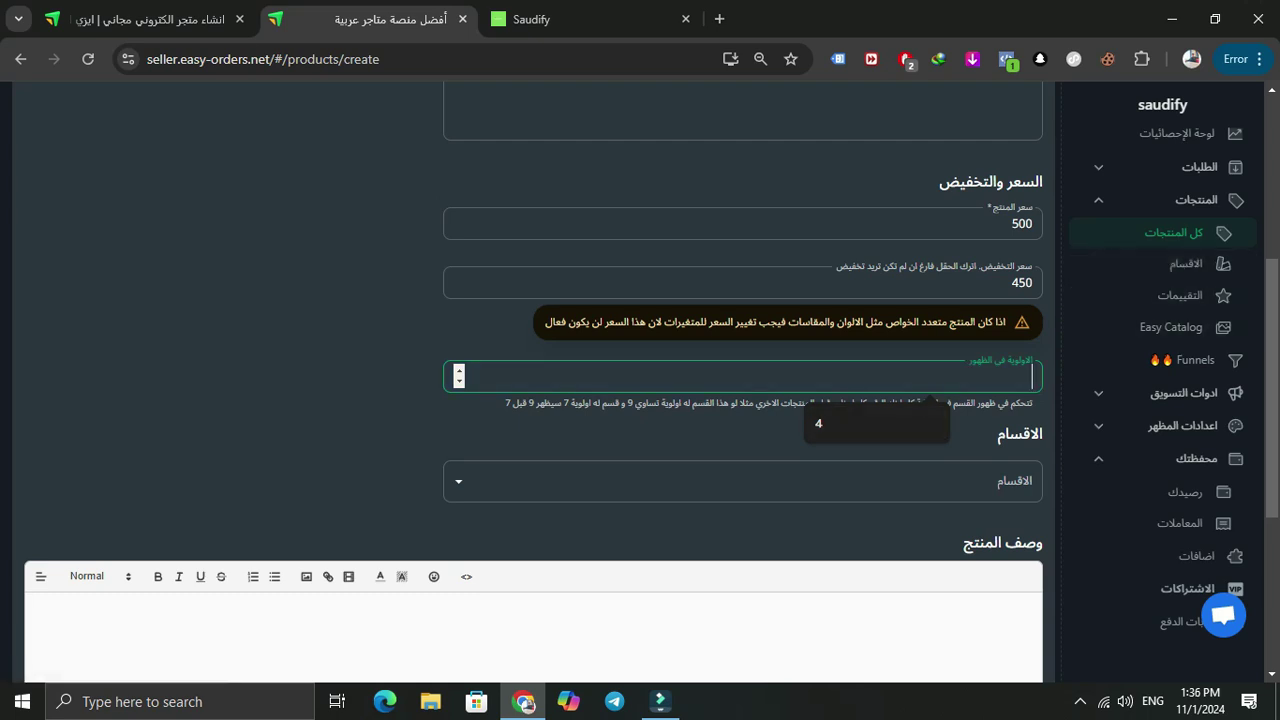
{"action": "type", "text": "5"}
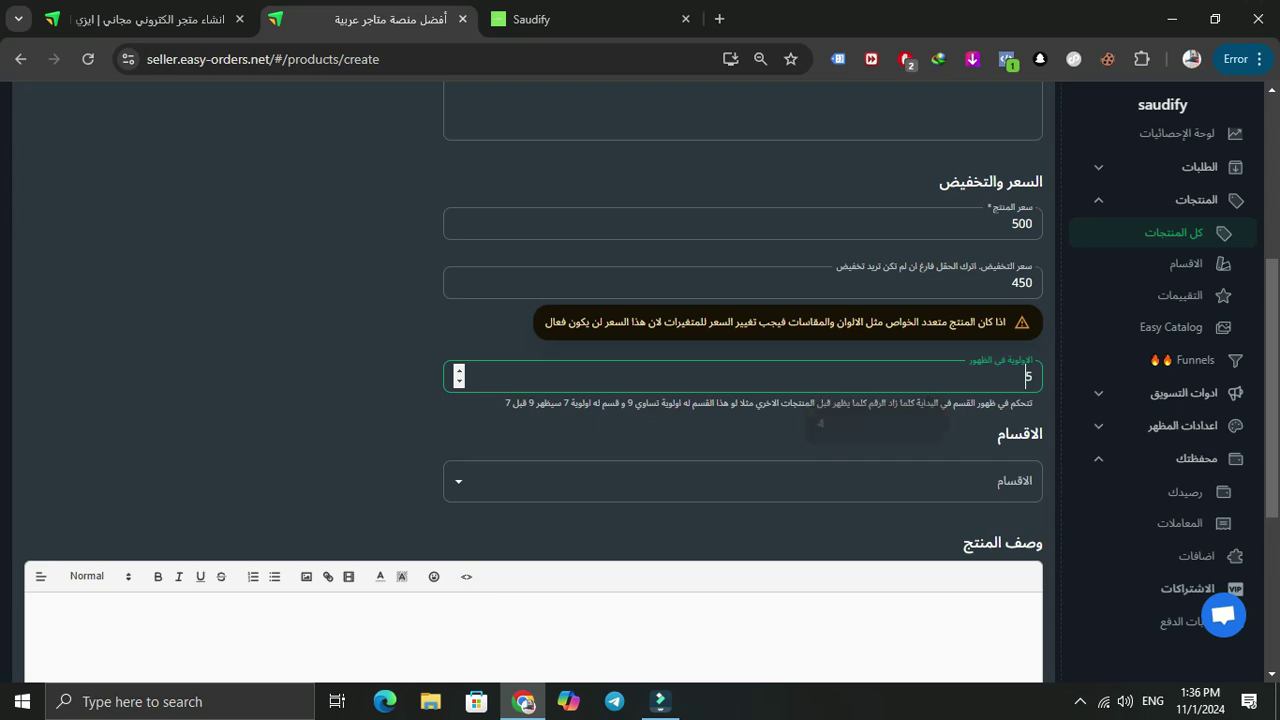
{"action": "key", "text": "BackSpace"}
{"action": "type", "text": "10"}
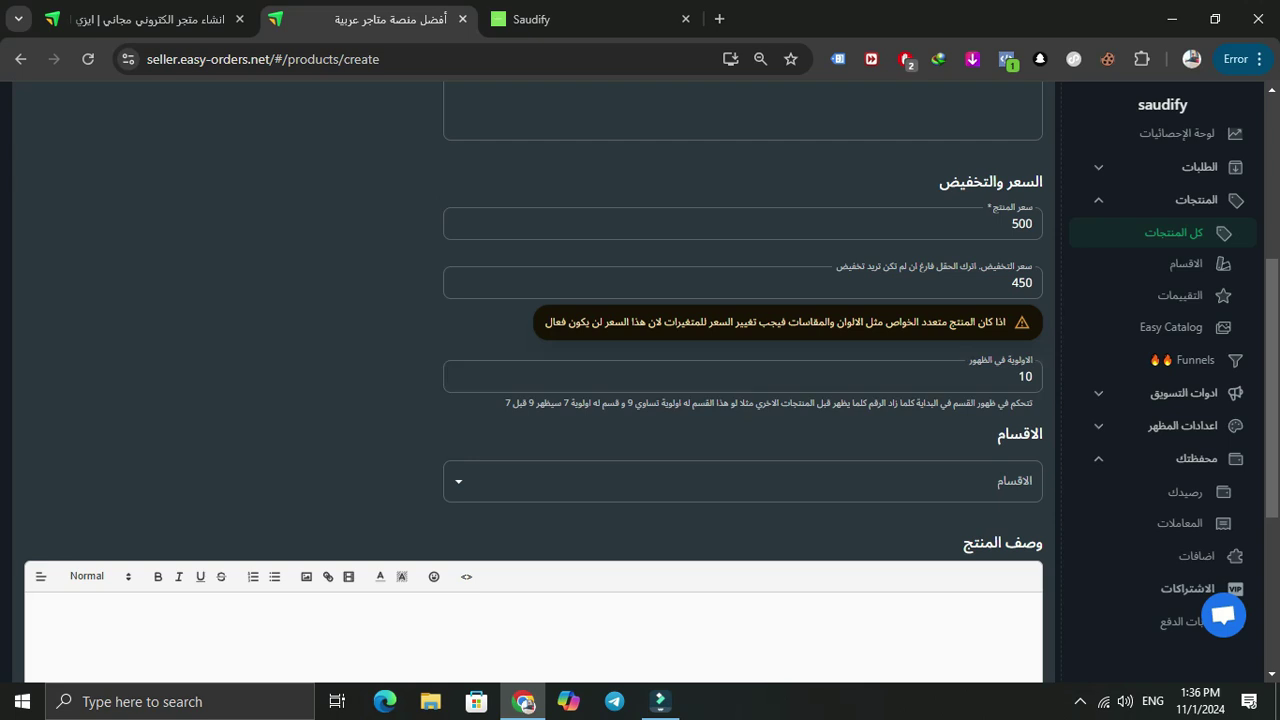
Assign the product to the men's watches category (ساعات رجالي)
{"action": "left_click", "coordinate": [742, 481]}
{"action": "scroll", "coordinate": [742, 481], "scroll_direction": "down", "scroll_amount": 1}
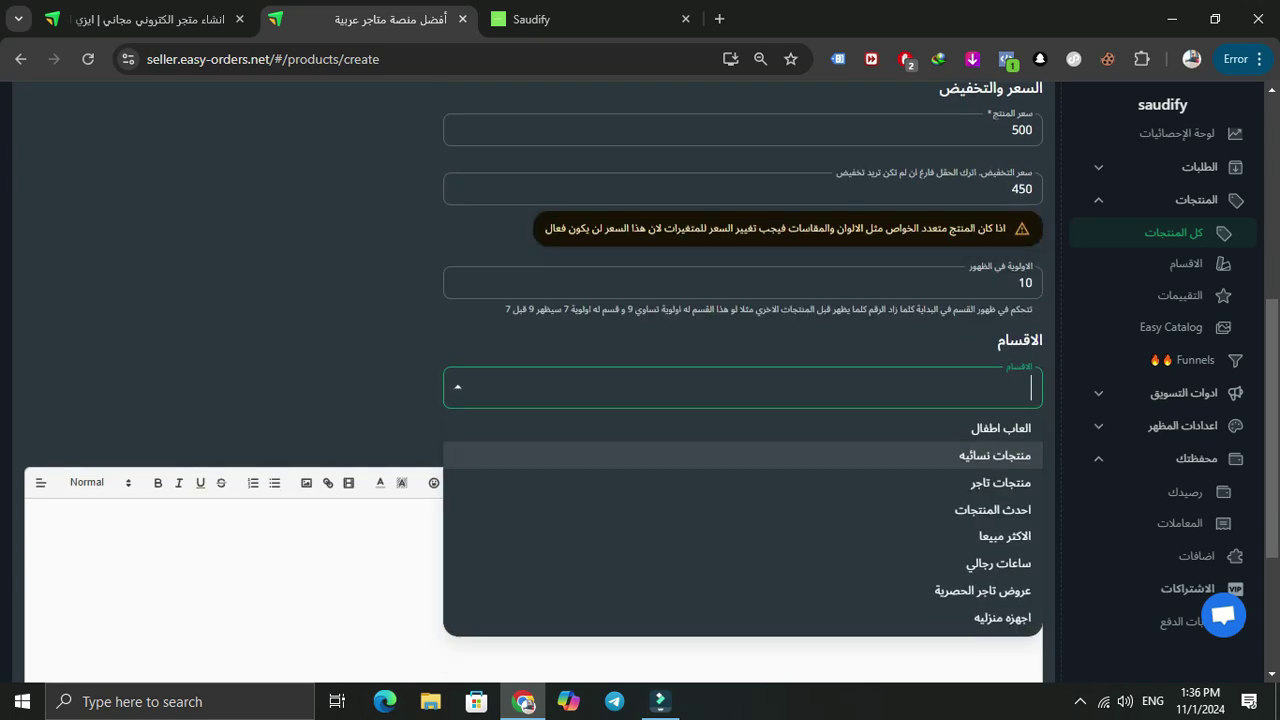
{"action": "scroll", "coordinate": [742, 481], "scroll_direction": "up", "scroll_amount": 1}
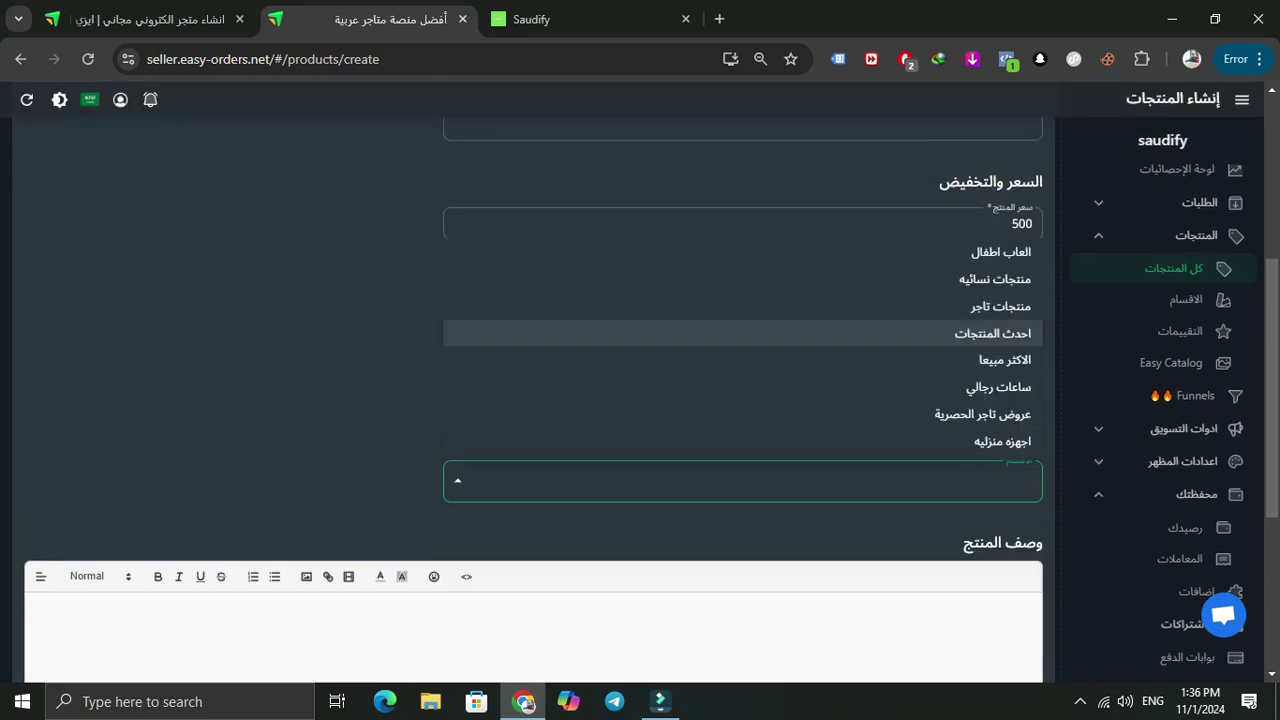
{"action": "scroll", "coordinate": [742, 400], "scroll_direction": "down", "scroll_amount": 1}
{"action": "key", "text": "Down"}
{"action": "key", "text": "Down"}
{"action": "key", "text": "Down"}
{"action": "key", "text": "Up"}
{"action": "key", "text": "Up"}
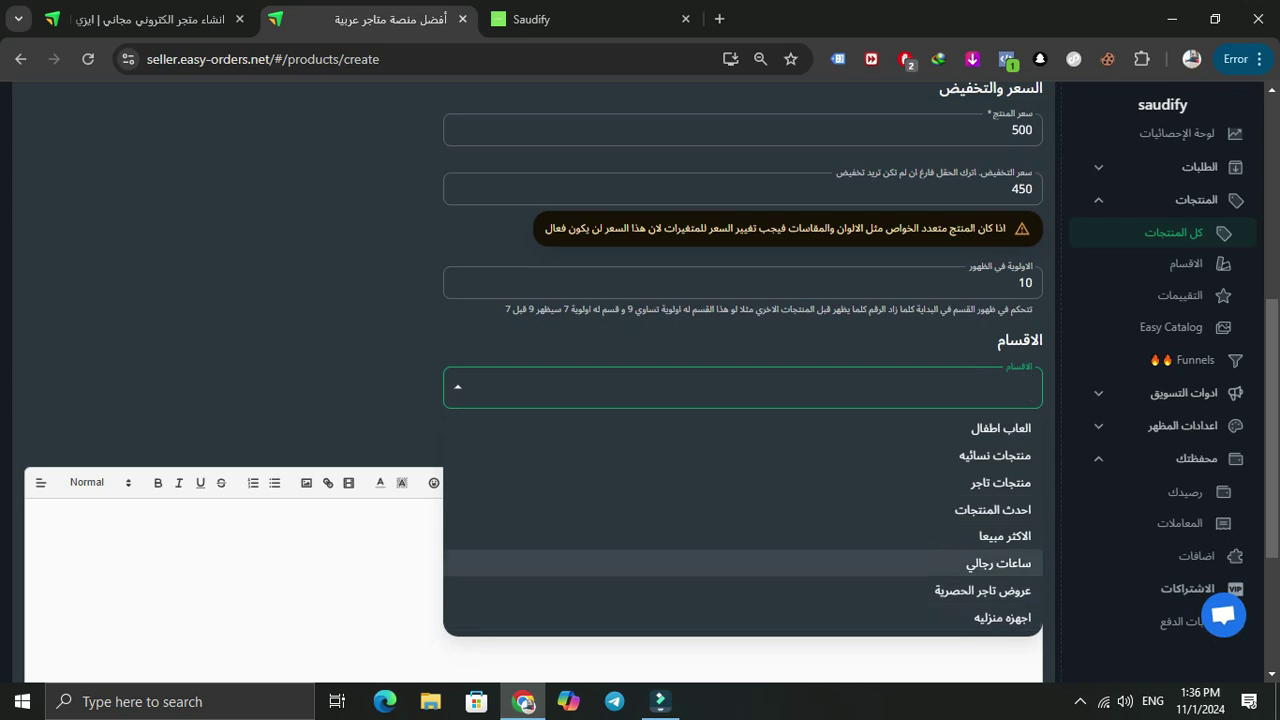
{"action": "key", "text": "Return"}
Write "الساعه ضد المياه" as the first line of the product description (وصف المنتج)
{"action": "scroll", "coordinate": [534, 400], "scroll_direction": "down", "scroll_amount": 3}
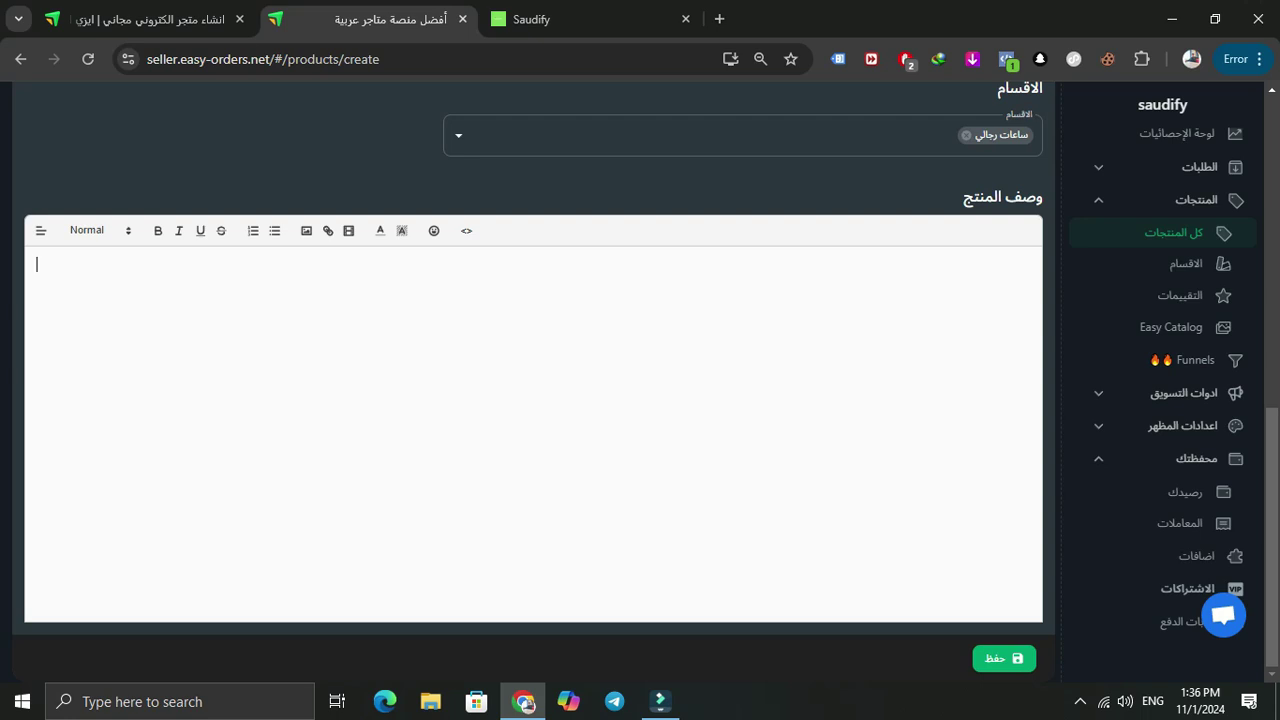
{"action": "type", "text": "sh"}
{"action": "key", "text": "BackSpace"}
{"action": "key", "text": "BackSpace"}
{"action": "key", "text": "alt+shift"}
{"action": "type", "text": "الساعه"}
{"action": "type", "text": " ضد المياه "}
Add a second description line saying the watch comes with a date counter, ending in "بعداد تاريخ"
{"action": "type", "text": "الساعه"}
{"action": "key", "text": "BackSpace"}
{"action": "key", "text": "BackSpace"}
{"action": "type", "text": "عه مطو"}
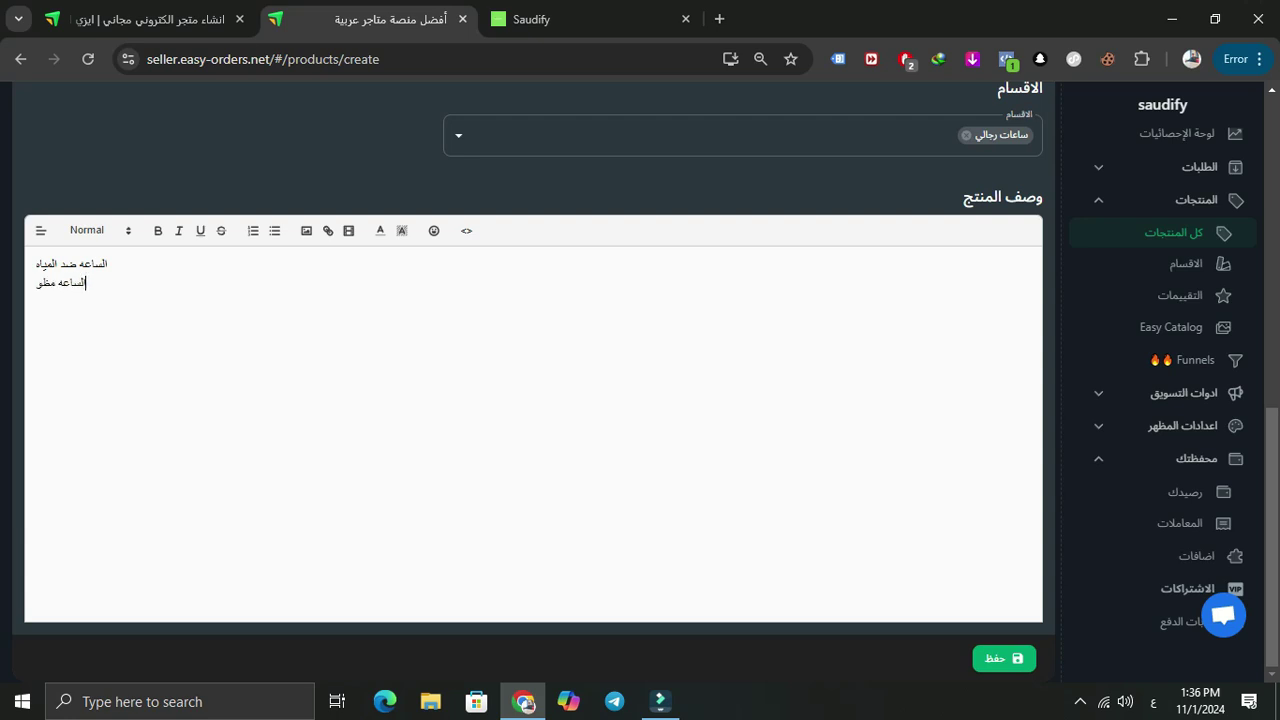
{"action": "type", "text": "زوده لحدثد"}
{"action": "key", "text": "BackSpace"}
{"action": "key", "text": "BackSpace"}
{"action": "key", "text": "BackSpace"}
{"action": "key", "text": "BackSpace"}
{"action": "key", "text": "BackSpace"}
{"action": "type", "text": "بعداد تاريخ"}
Upload photo_2024-02-13_12-51-08 from the tissot folder as the product's main image (الصورة الرئيسية للمنتج)
{"action": "scroll", "coordinate": [640, 400], "scroll_direction": "up", "scroll_amount": 8}
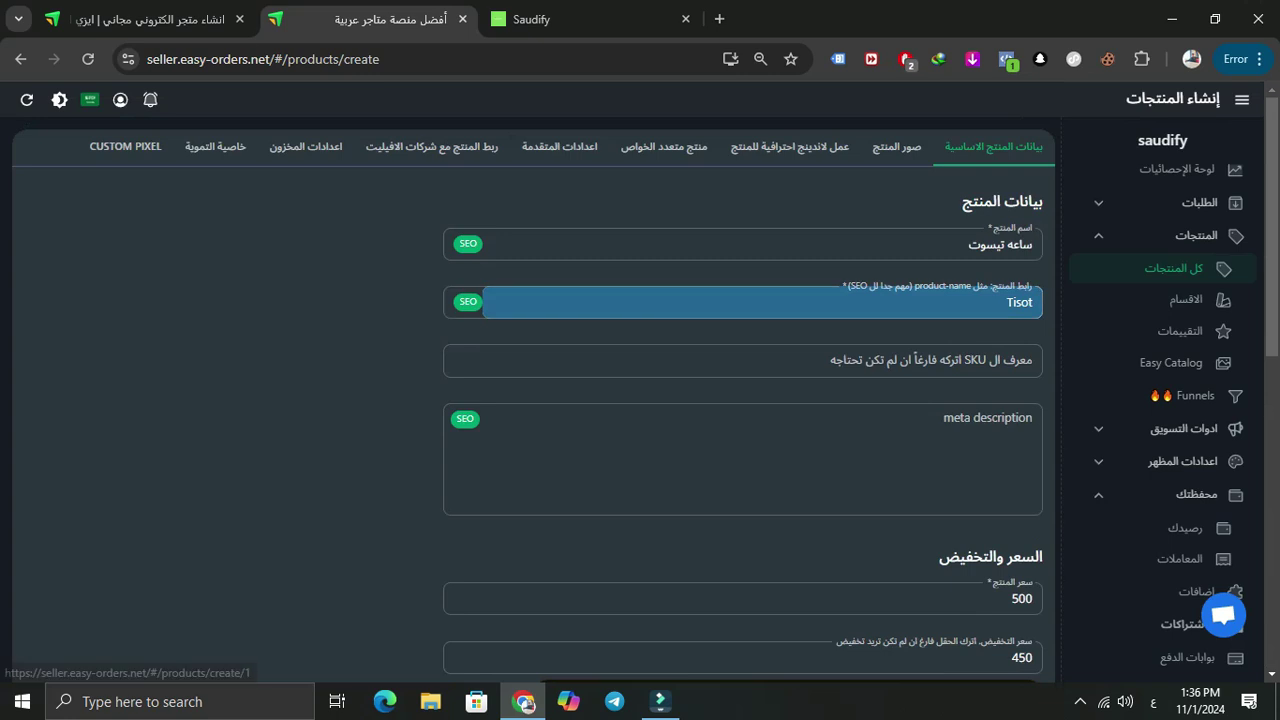
{"action": "left_click", "coordinate": [900, 147]}
{"action": "left_click", "coordinate": [1015, 233]}
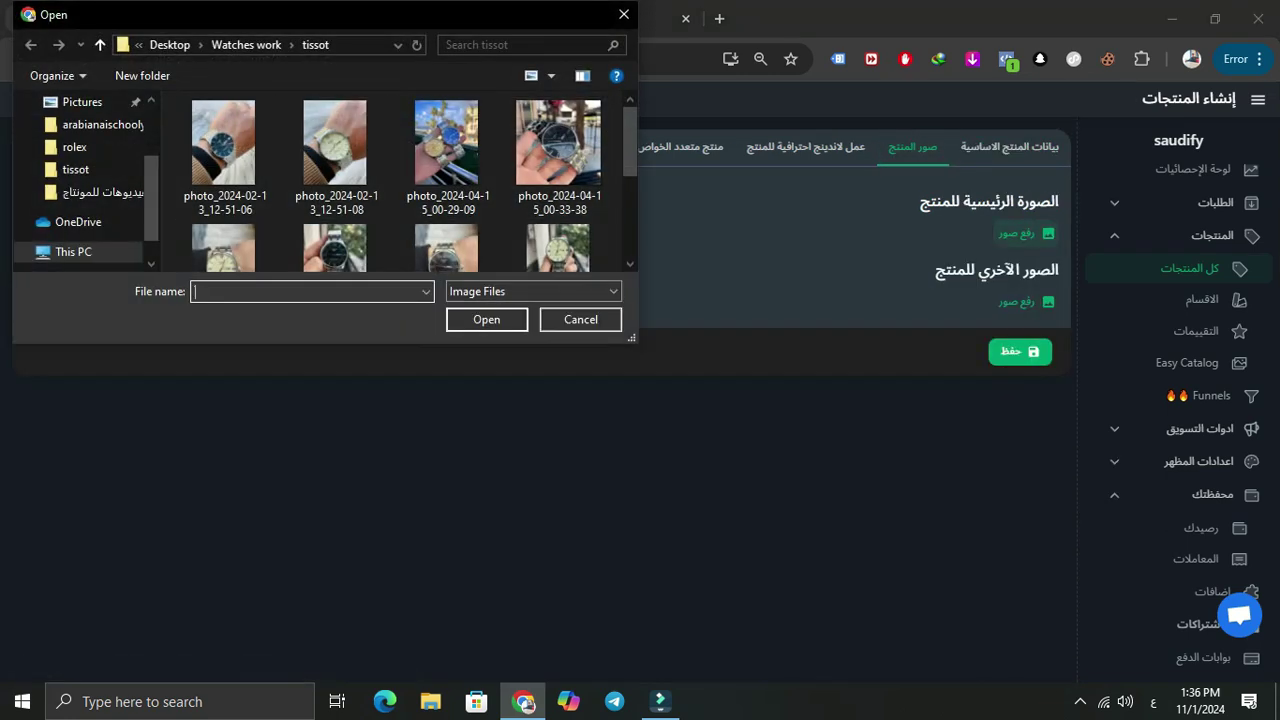
{"action": "left_click", "coordinate": [336, 157]}
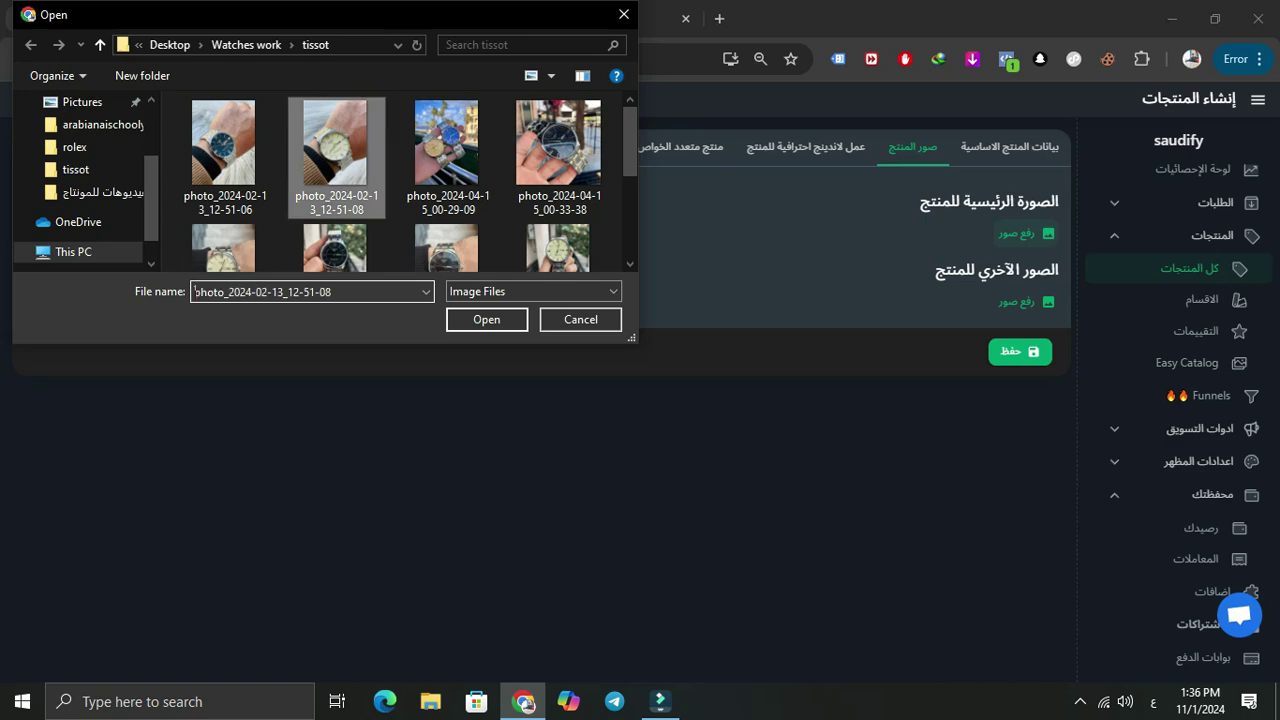
{"action": "double_click", "coordinate": [336, 157]}
Upload a black-dial watch photo from the tissot folder to the product's additional images (الصور الآخري للمنتج)
{"action": "left_click", "coordinate": [1026, 302]}
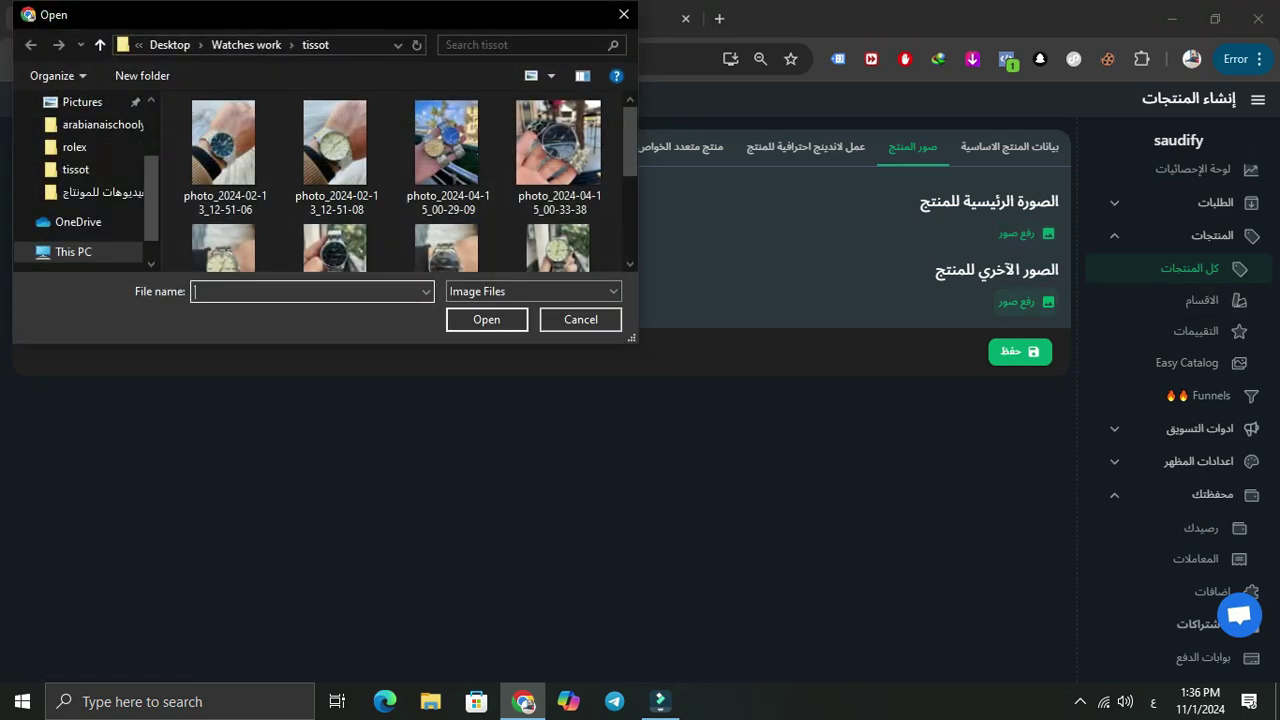
{"action": "scroll", "coordinate": [232, 190], "scroll_direction": "down", "scroll_amount": 1}
{"action": "scroll", "coordinate": [330, 185], "scroll_direction": "up", "scroll_amount": 1}
{"action": "scroll", "coordinate": [337, 185], "scroll_direction": "down", "scroll_amount": 3}
{"action": "double_click", "coordinate": [337, 185]}
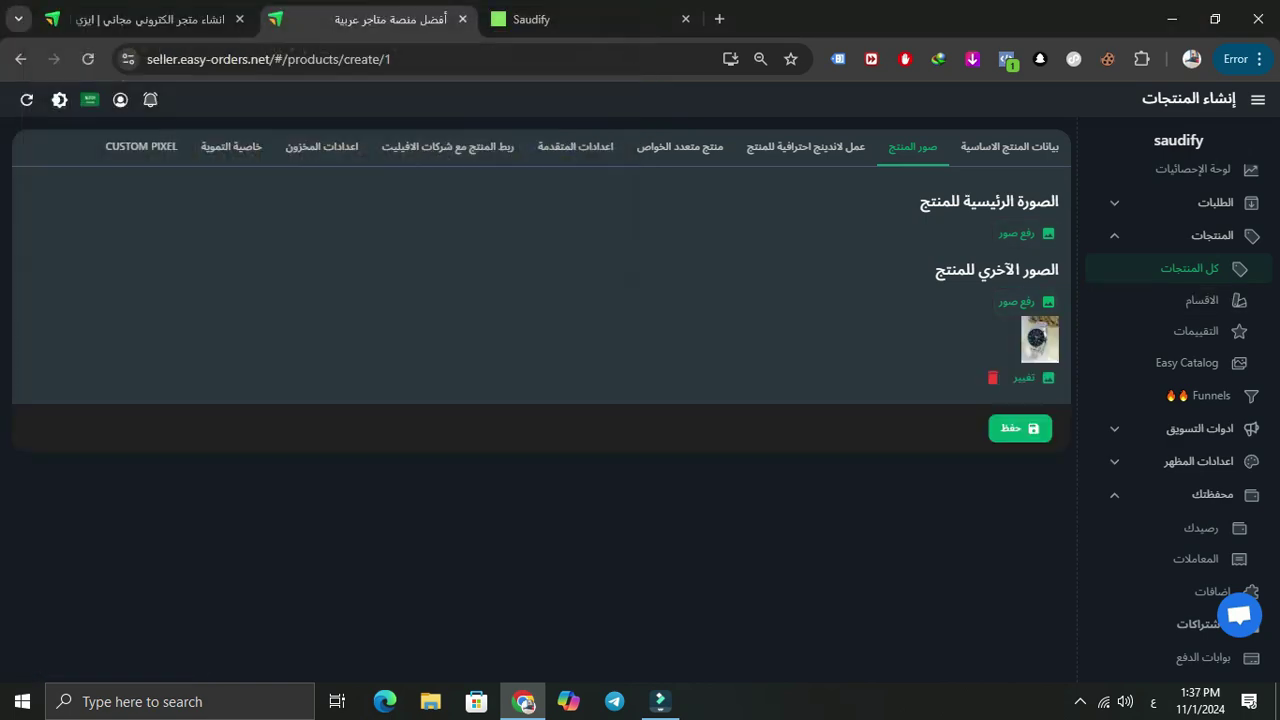
Enable the landing page feature (تفعيل خاصية اللاندينج بيدج) for this product
{"action": "left_click", "coordinate": [806, 147]}
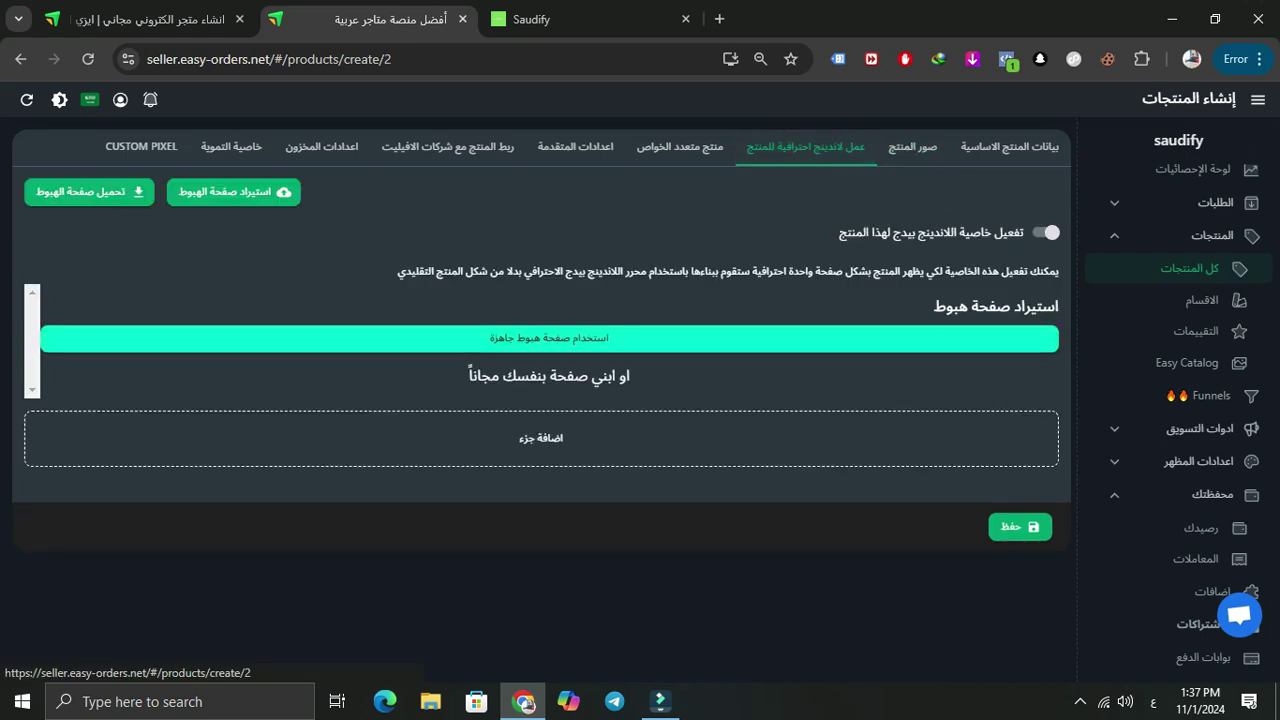
{"action": "left_click", "coordinate": [1046, 232]}
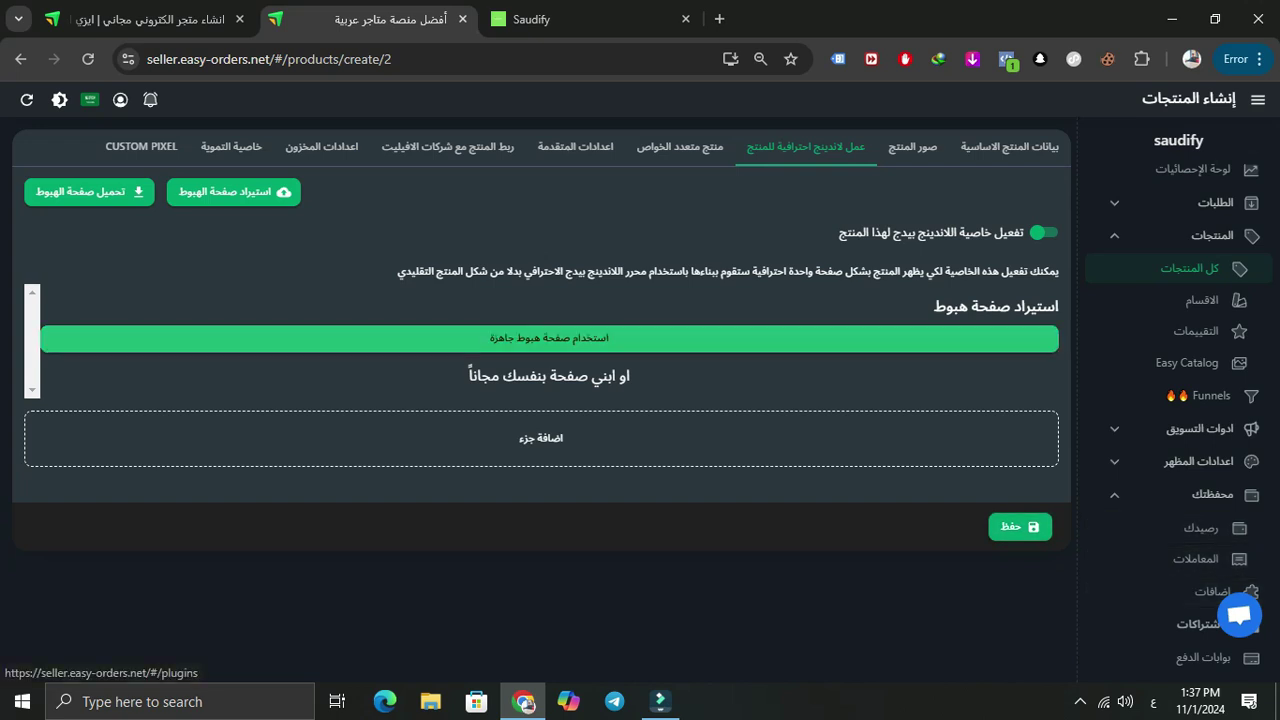
Browse the ready-made landing page templates available for import, leaving without importing one
{"action": "left_click", "coordinate": [394, 339]}
{"action": "scroll", "coordinate": [640, 346], "scroll_direction": "down", "scroll_amount": 2}
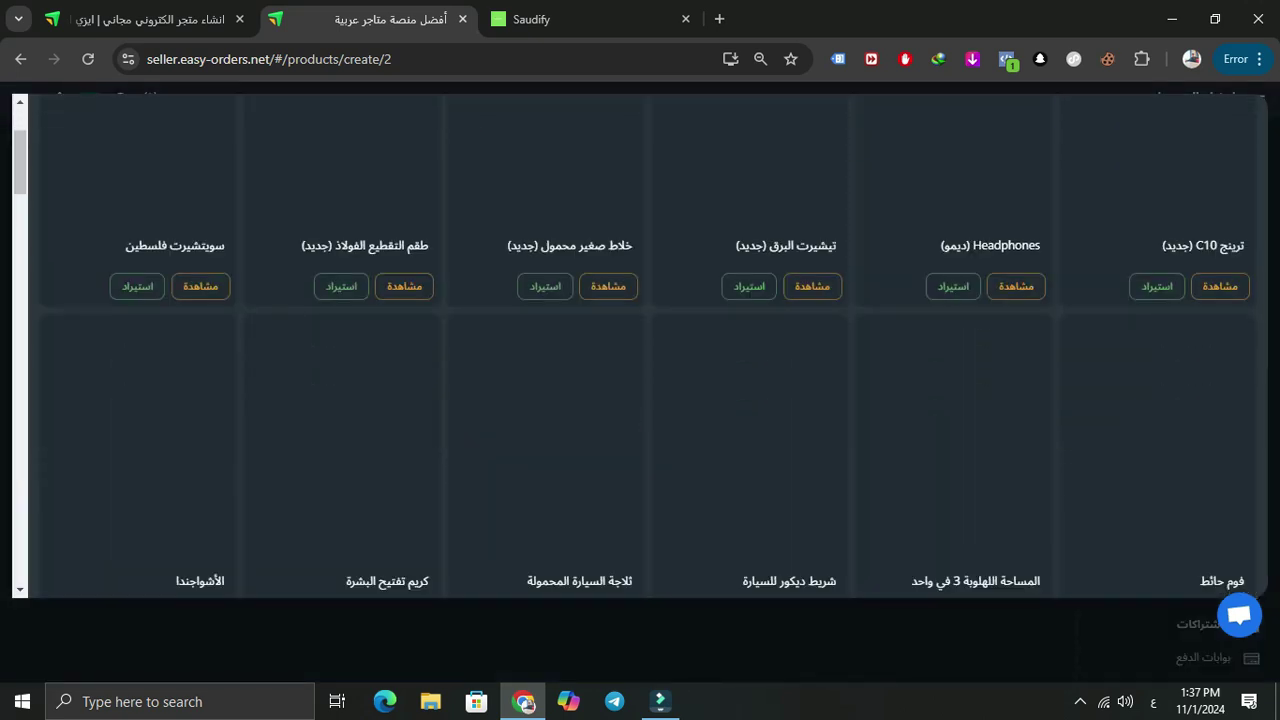
{"action": "scroll", "coordinate": [640, 346], "scroll_direction": "up", "scroll_amount": 2}
{"action": "scroll", "coordinate": [640, 346], "scroll_direction": "down", "scroll_amount": 2}
{"action": "scroll", "coordinate": [640, 346], "scroll_direction": "down", "scroll_amount": 6}
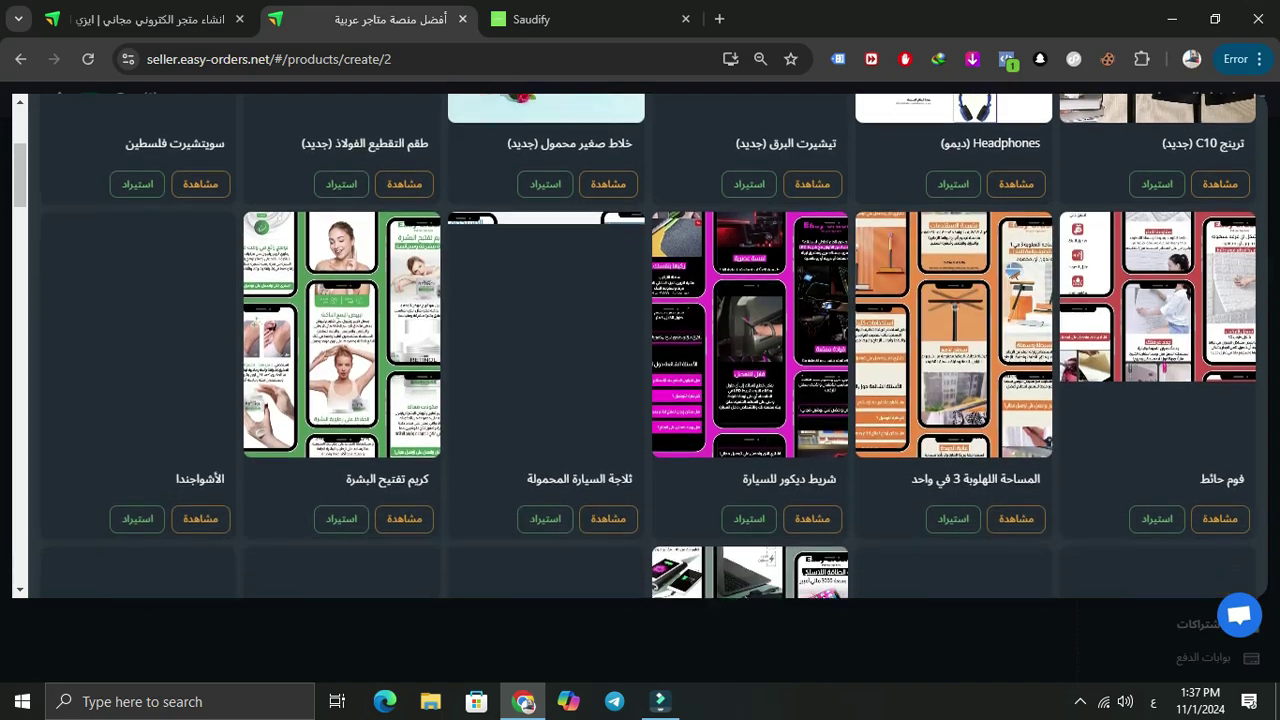
{"action": "scroll", "coordinate": [640, 346], "scroll_direction": "down", "scroll_amount": 5}
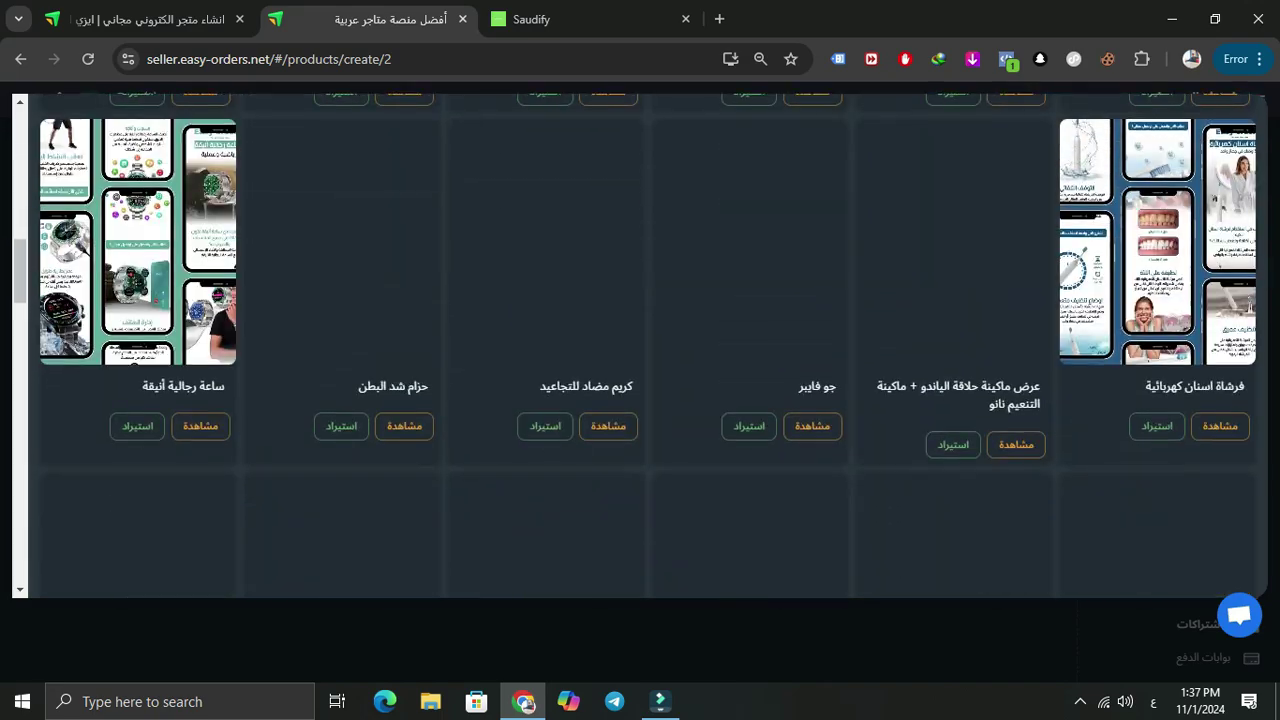
{"action": "scroll", "coordinate": [640, 346], "scroll_direction": "up", "scroll_amount": 2}
{"action": "scroll", "coordinate": [640, 346], "scroll_direction": "up", "scroll_amount": 10}
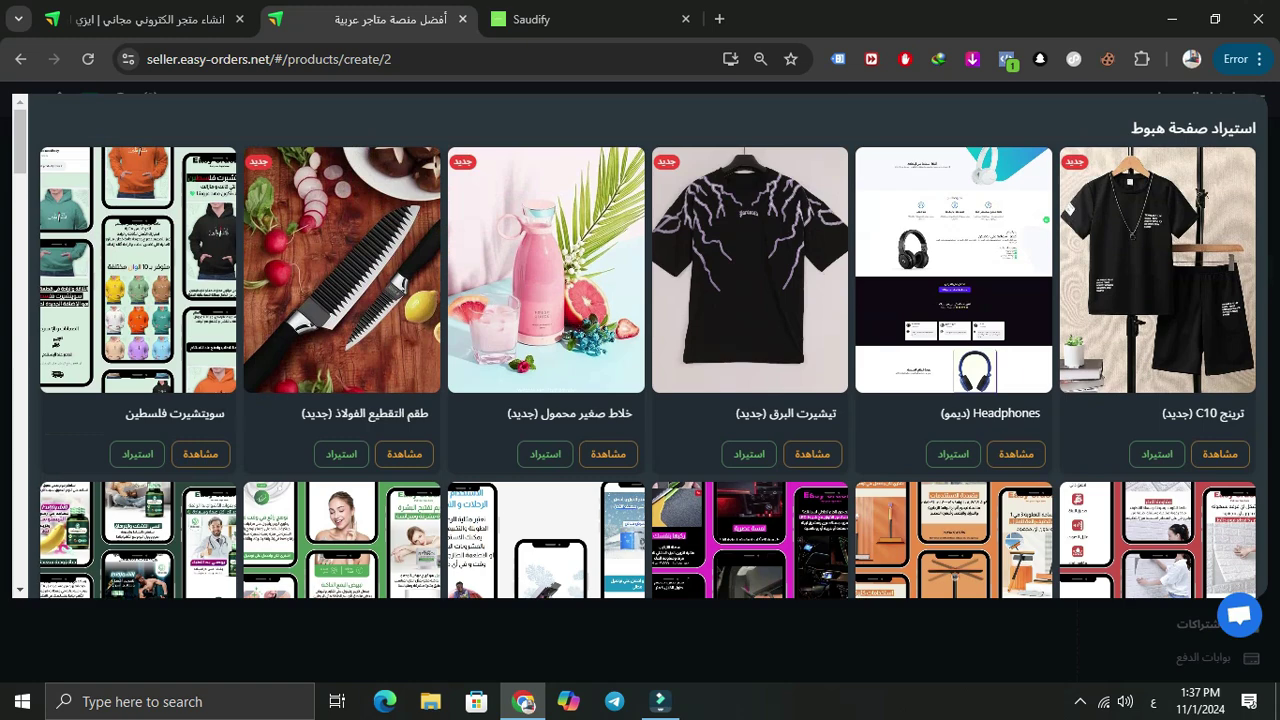
{"action": "left_click", "coordinate": [1150, 632]}
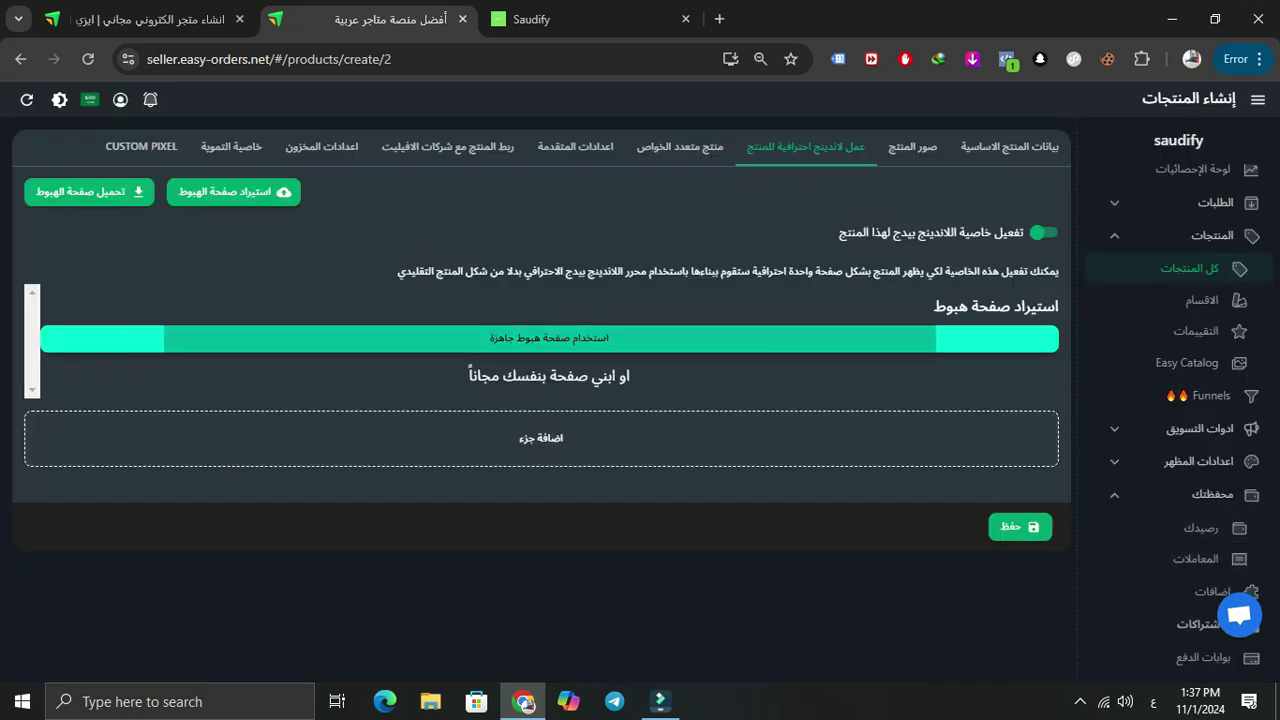
Add a new variant to the product's multi-option settings (منتج متعدد الخواص) with the option type ازرار
{"action": "left_click", "coordinate": [680, 146]}
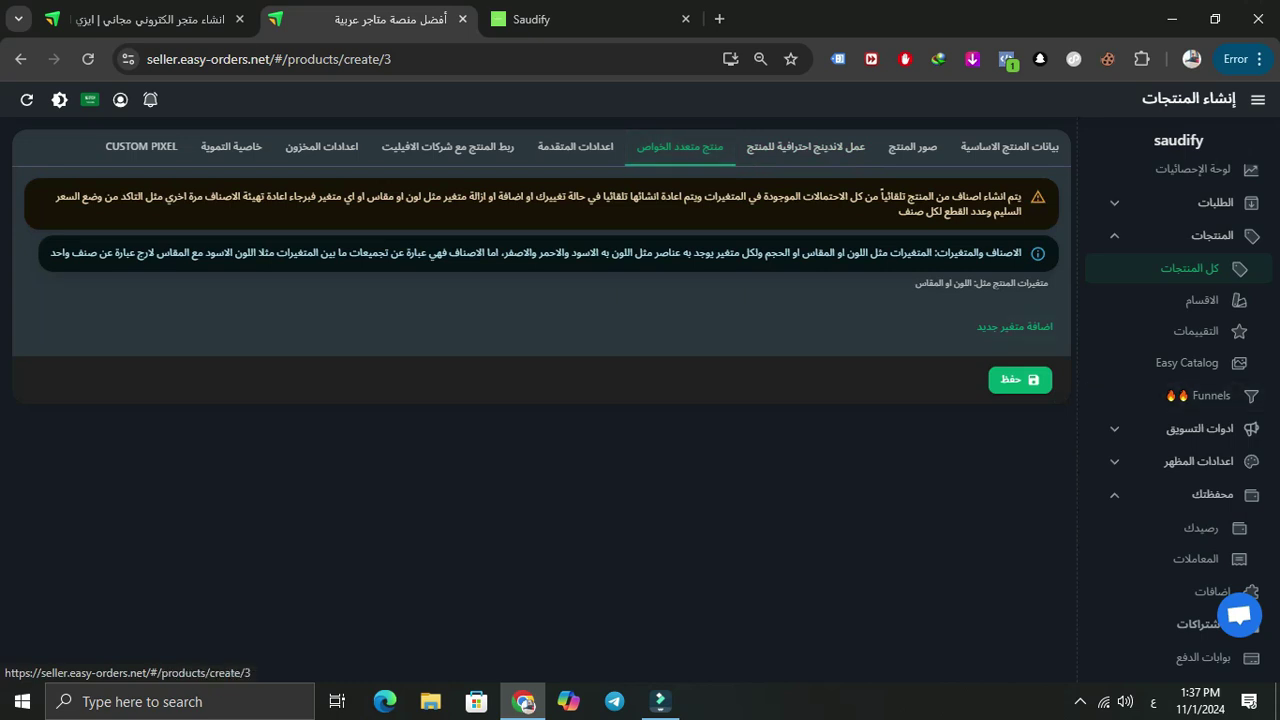
{"action": "left_click", "coordinate": [1015, 327]}
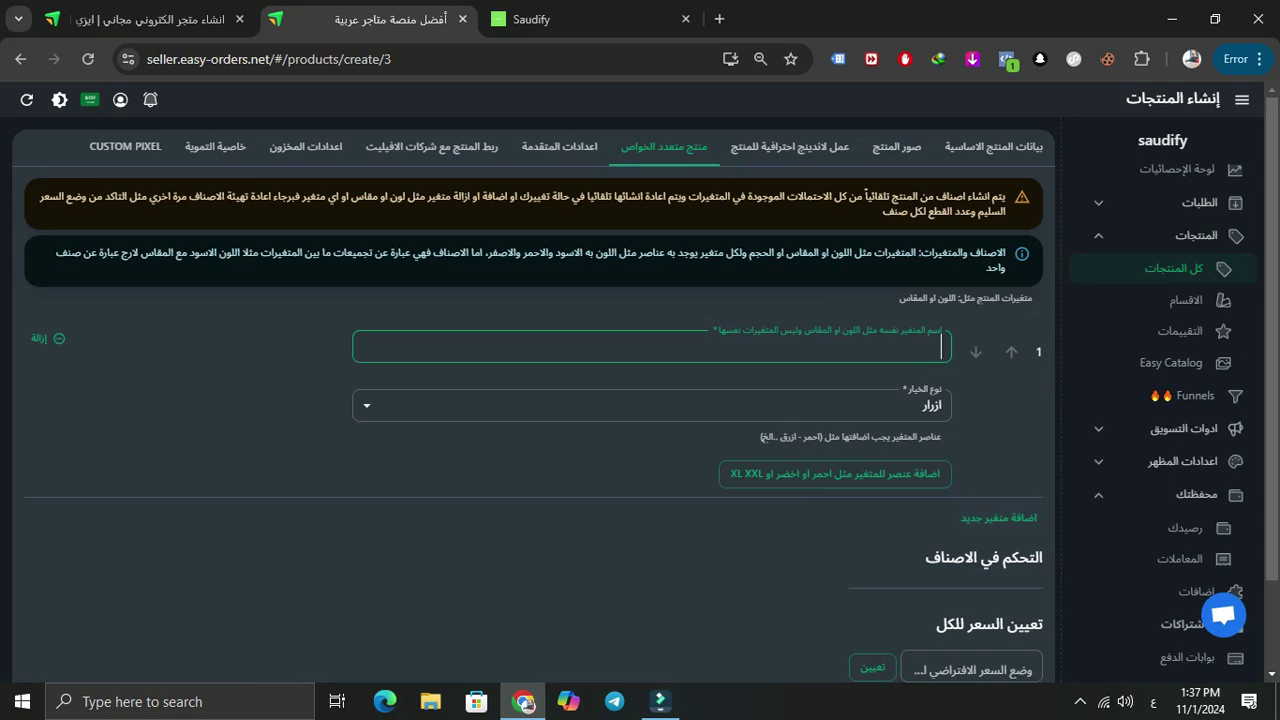
{"action": "left_click", "coordinate": [48, 338]}
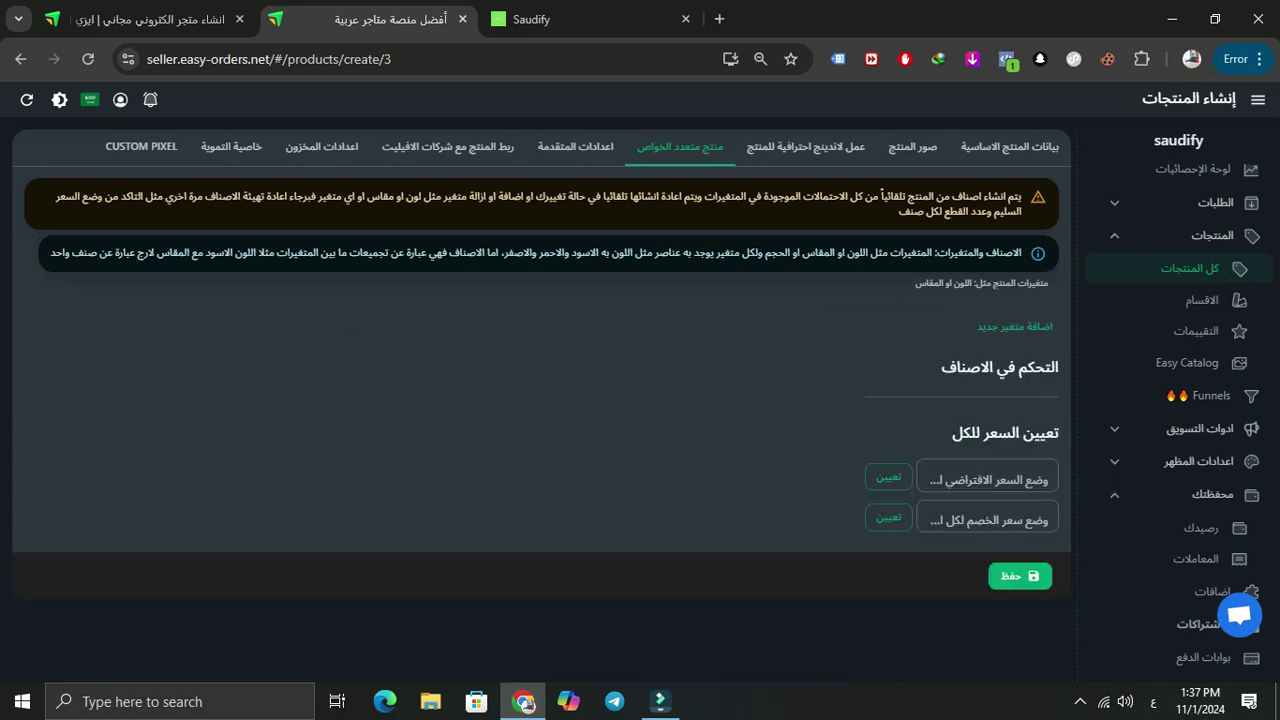
{"action": "left_click", "coordinate": [1015, 327]}
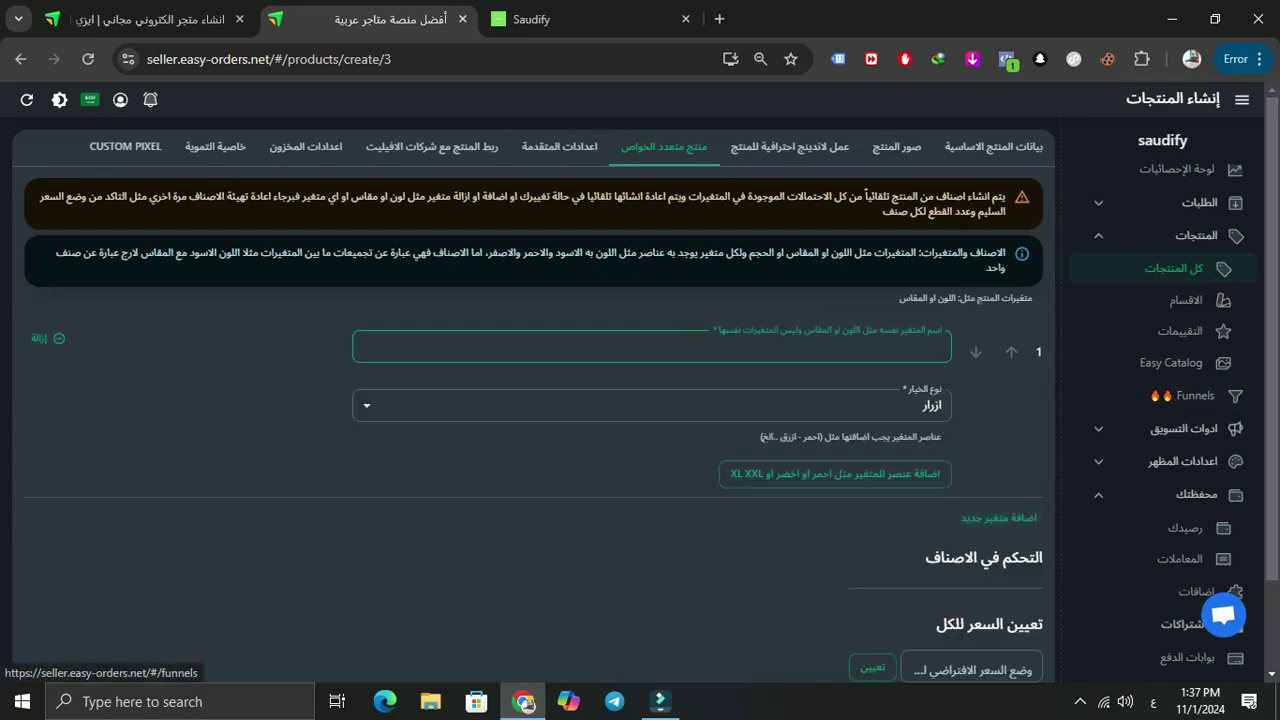
{"action": "left_click", "coordinate": [652, 405]}
{"action": "left_click", "coordinate": [652, 405]}
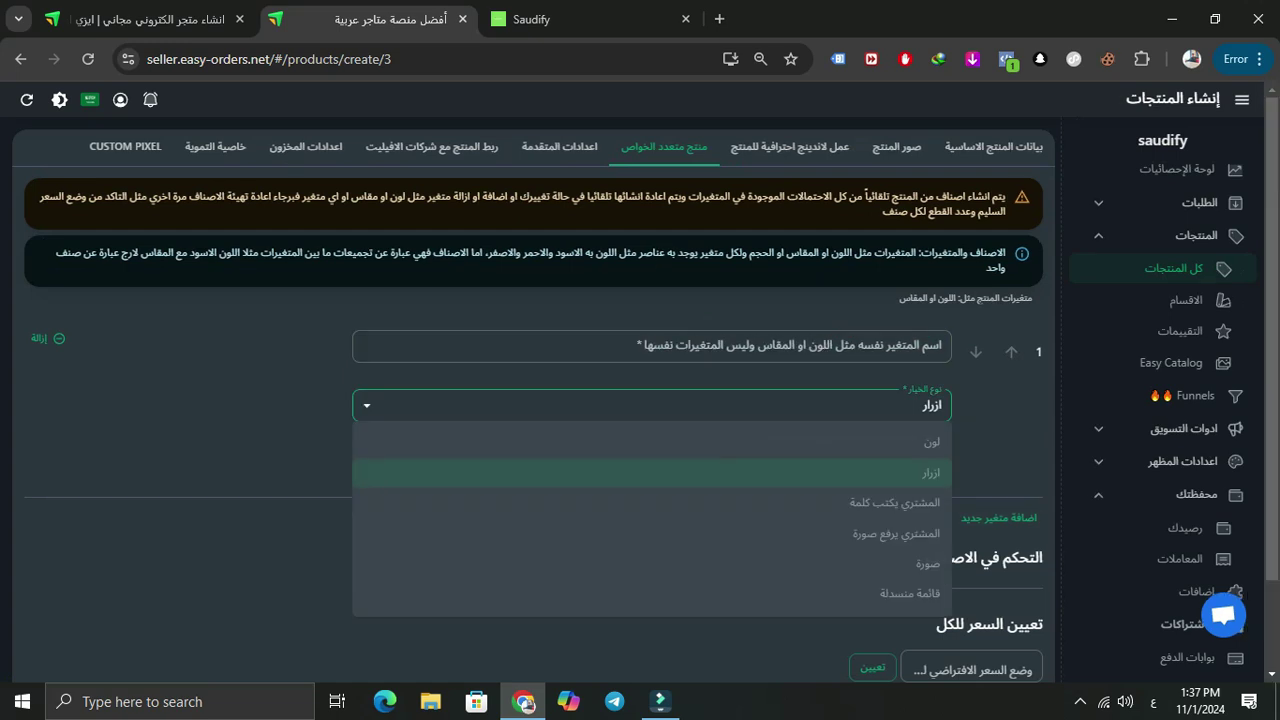
{"action": "left_click", "coordinate": [652, 405]}
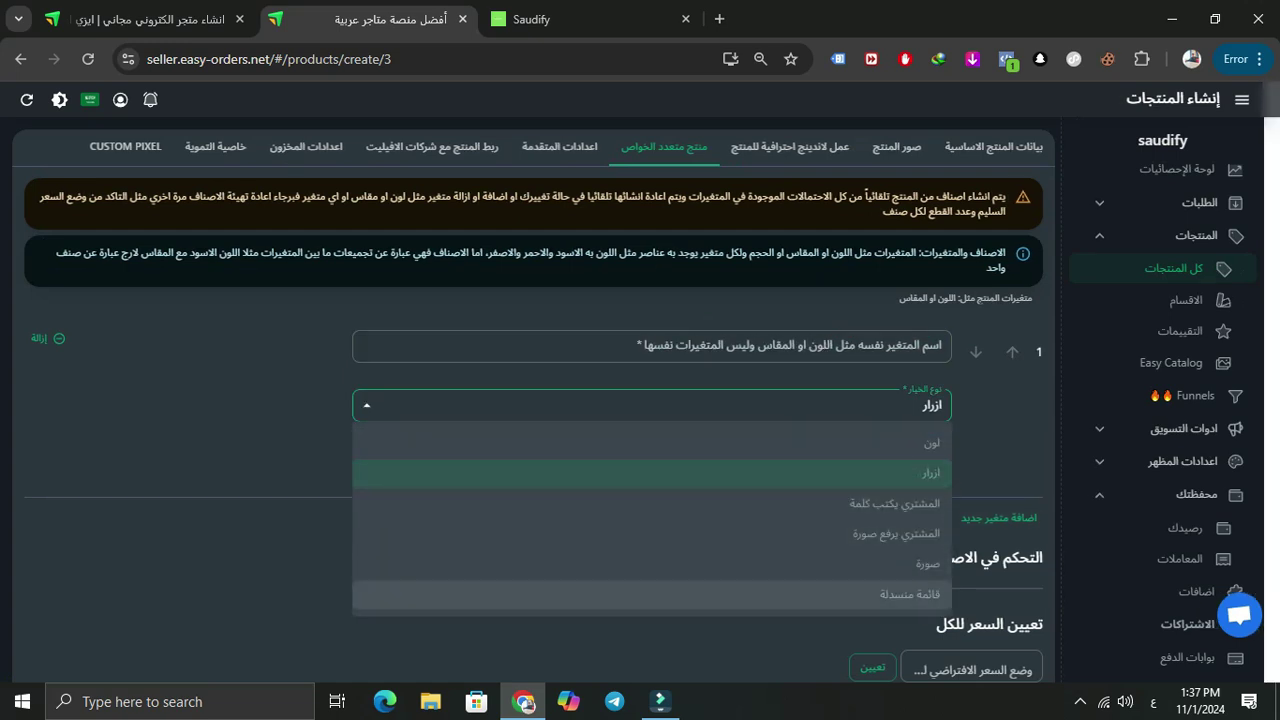
{"action": "left_click", "coordinate": [652, 405]}
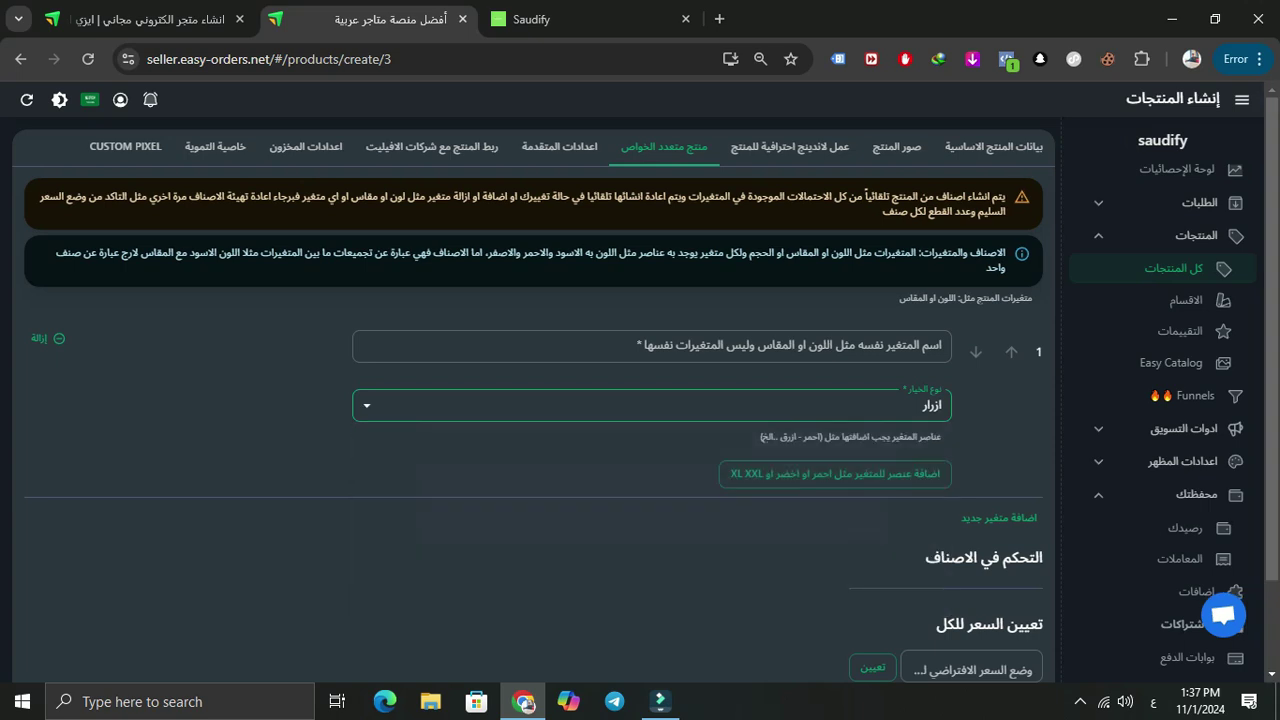
{"action": "left_click", "coordinate": [652, 405]}
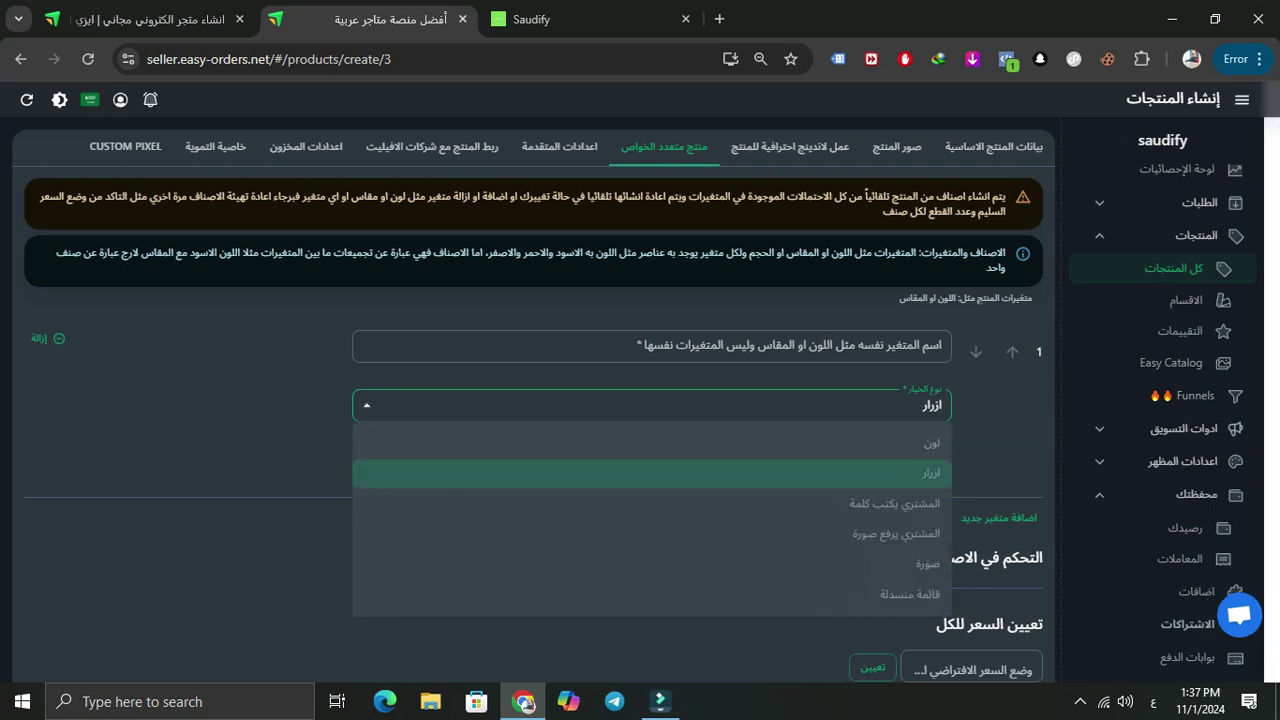
{"action": "left_click", "coordinate": [652, 473]}
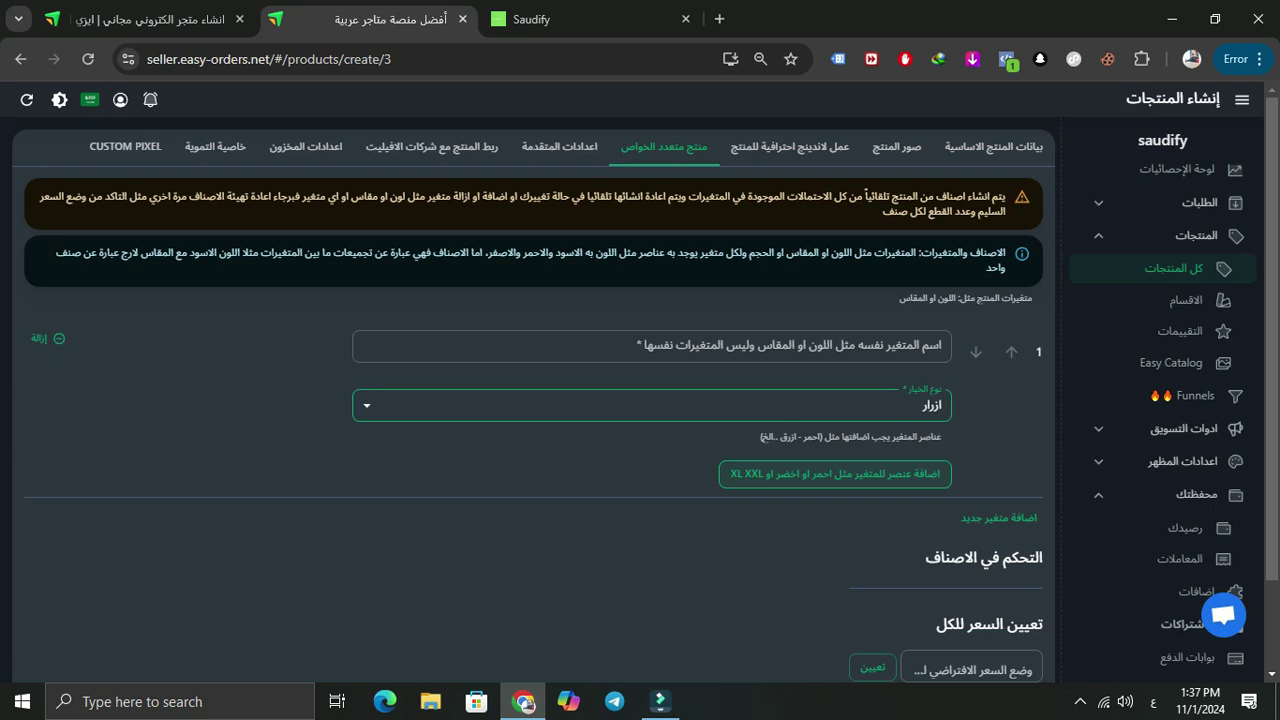
Add one empty element to the new variant
{"action": "left_click", "coordinate": [835, 474]}
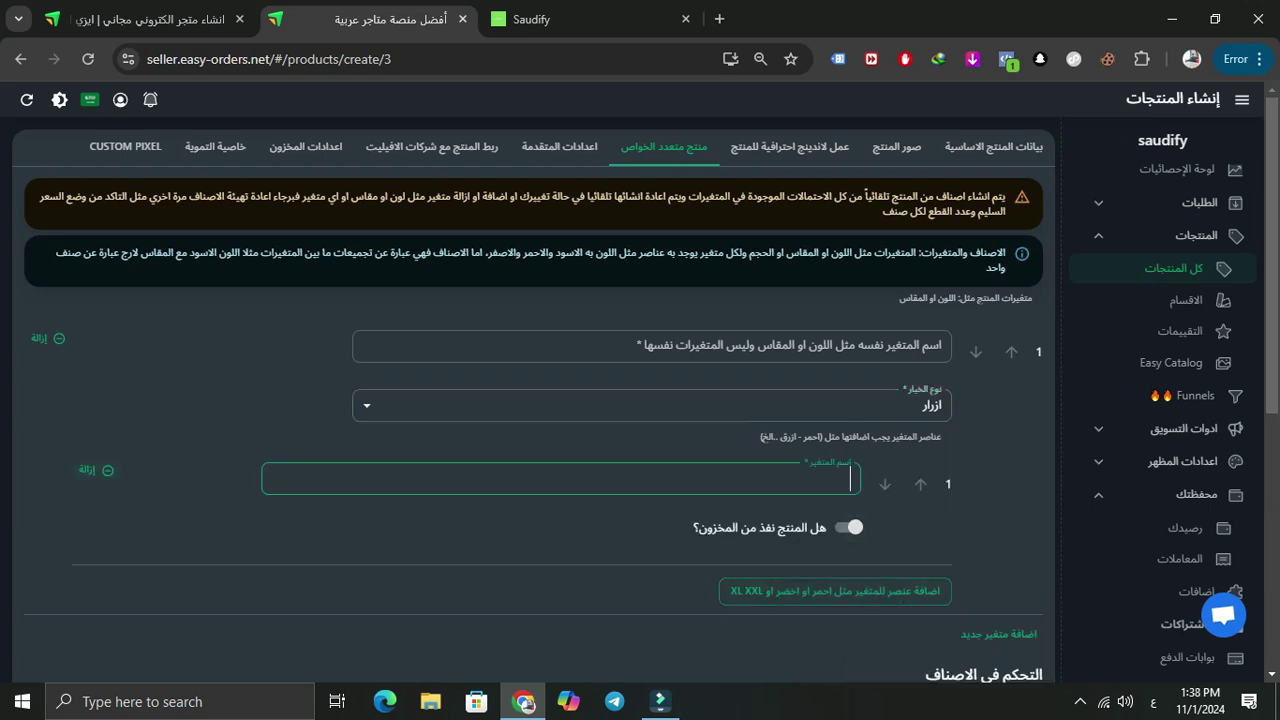
{"action": "left_click", "coordinate": [97, 470]}
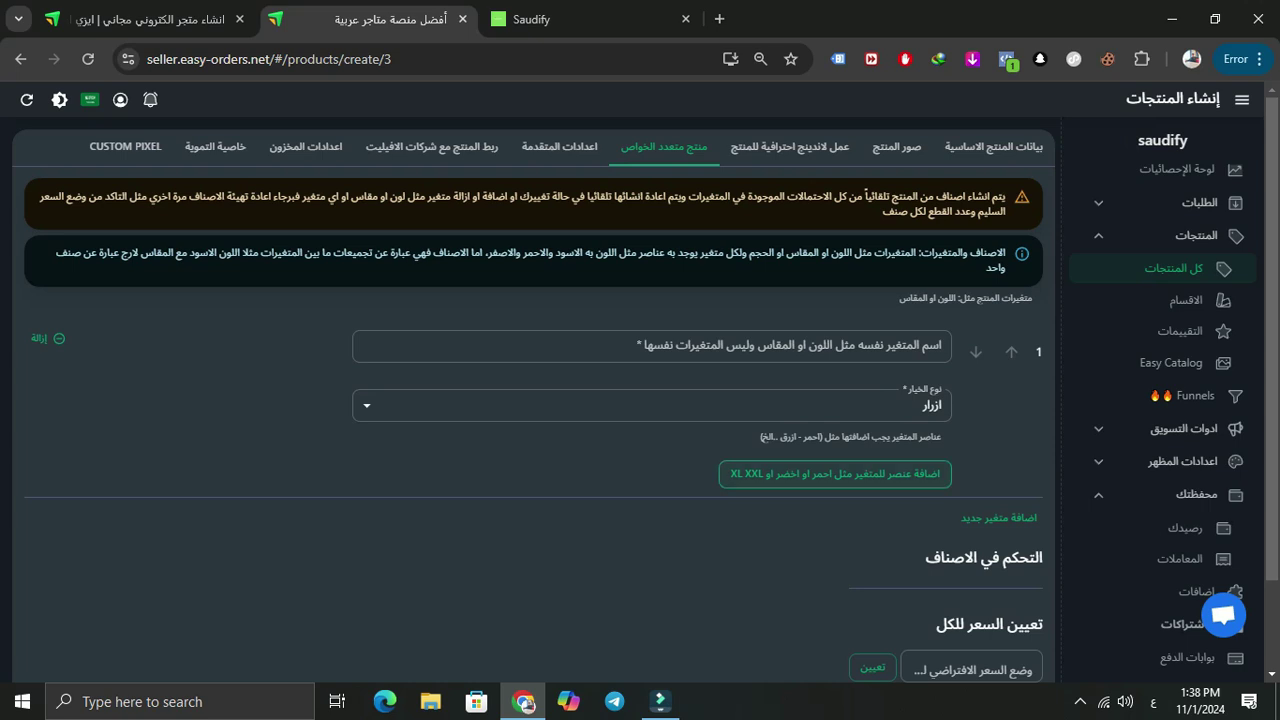
{"action": "left_click", "coordinate": [835, 474]}
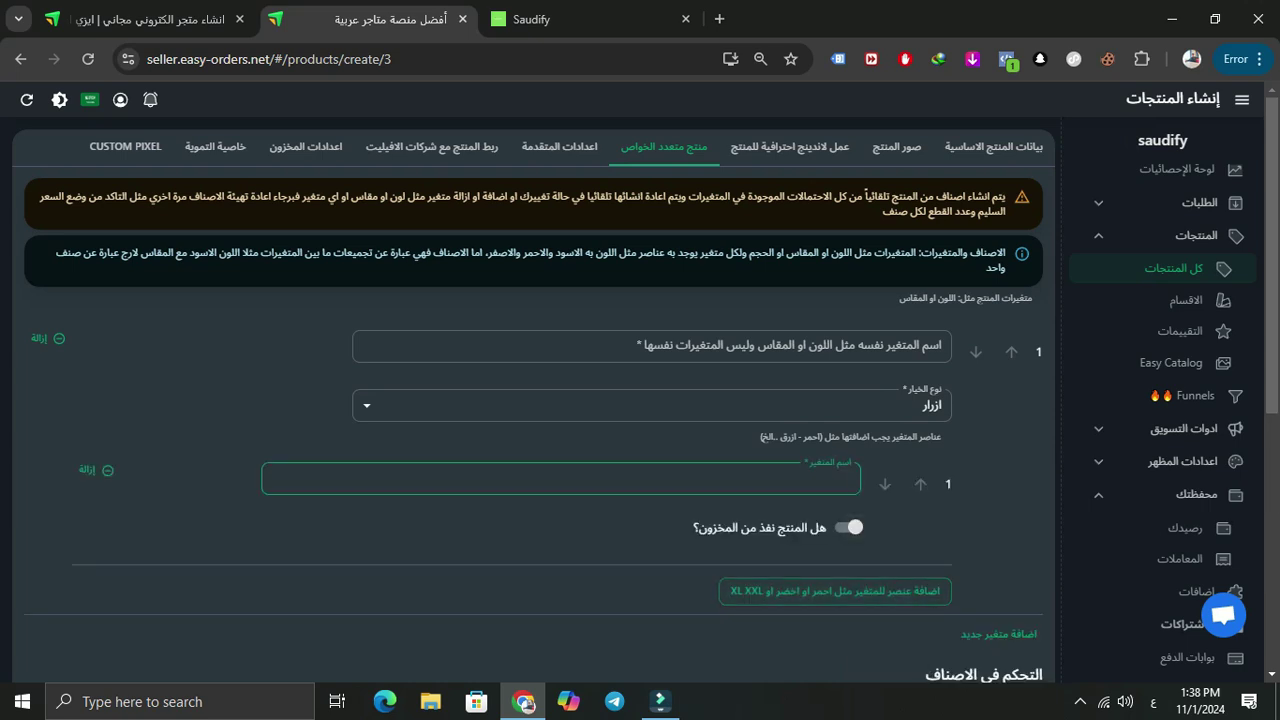
{"action": "left_click", "coordinate": [97, 470]}
{"action": "left_click", "coordinate": [835, 474]}
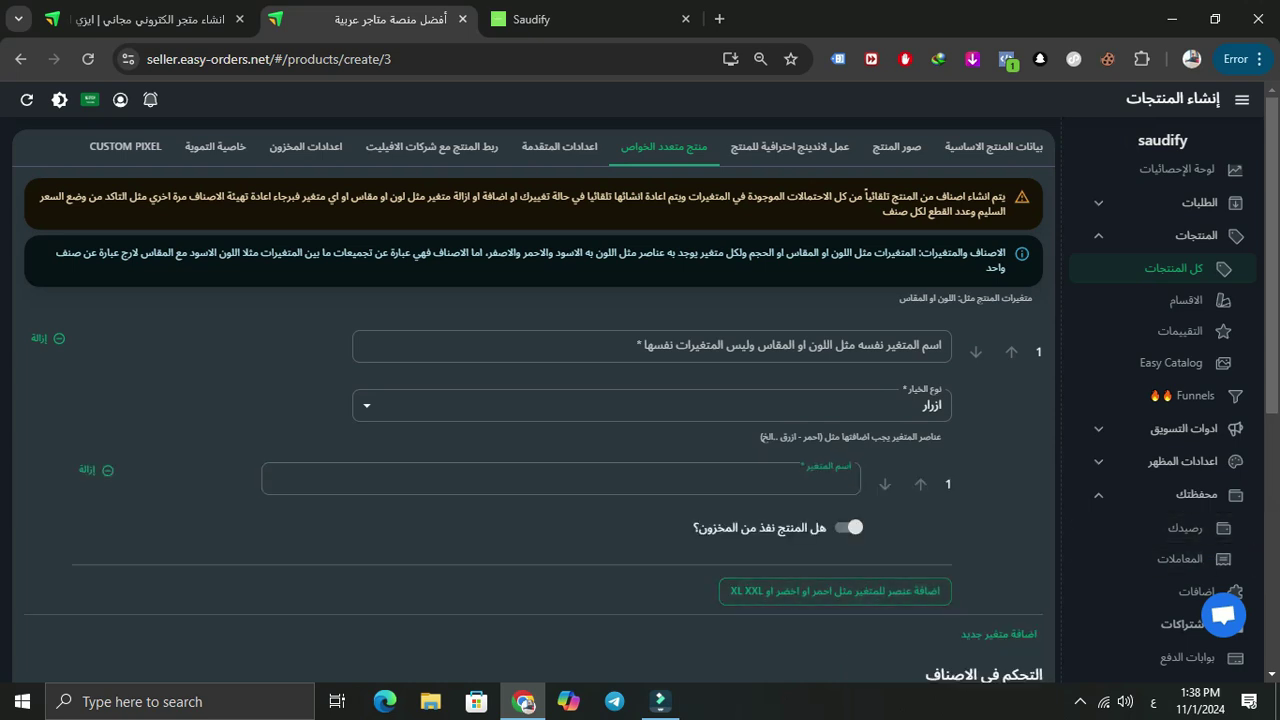
Switch the variant's option type to صورة, name its element اسود and check the image upload for it
{"action": "left_click", "coordinate": [652, 405]}
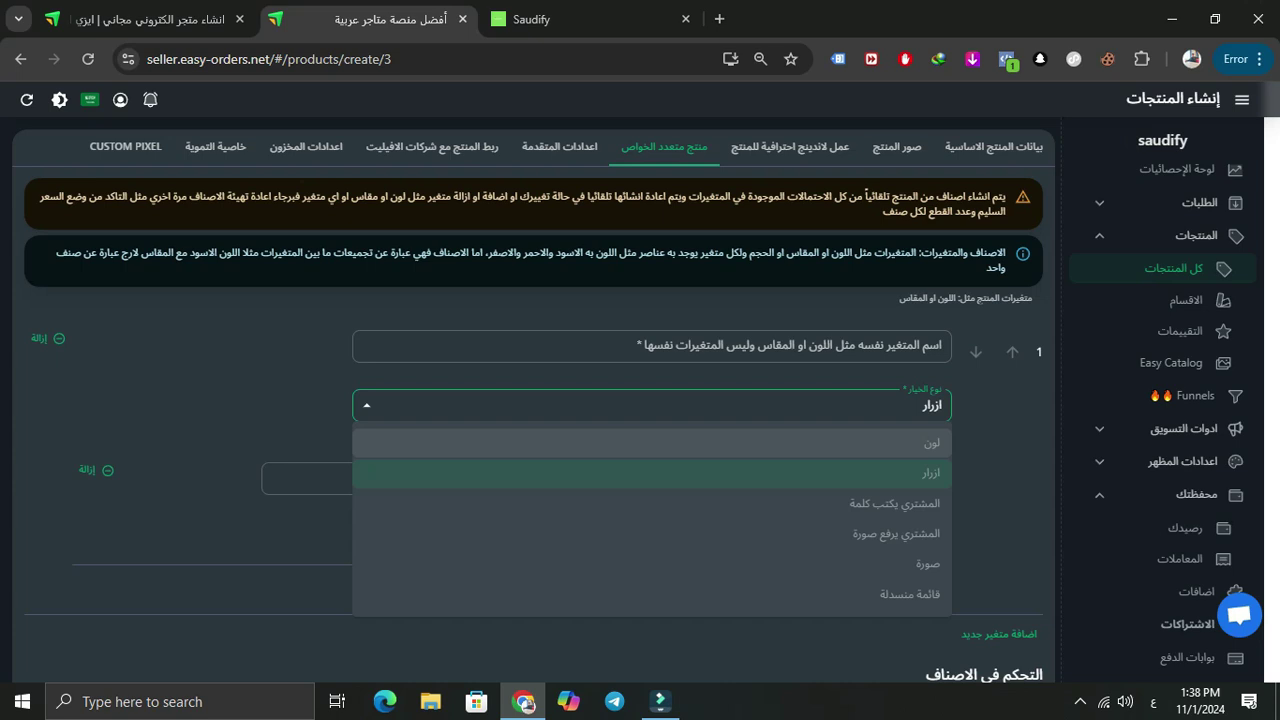
{"action": "left_click", "coordinate": [900, 563]}
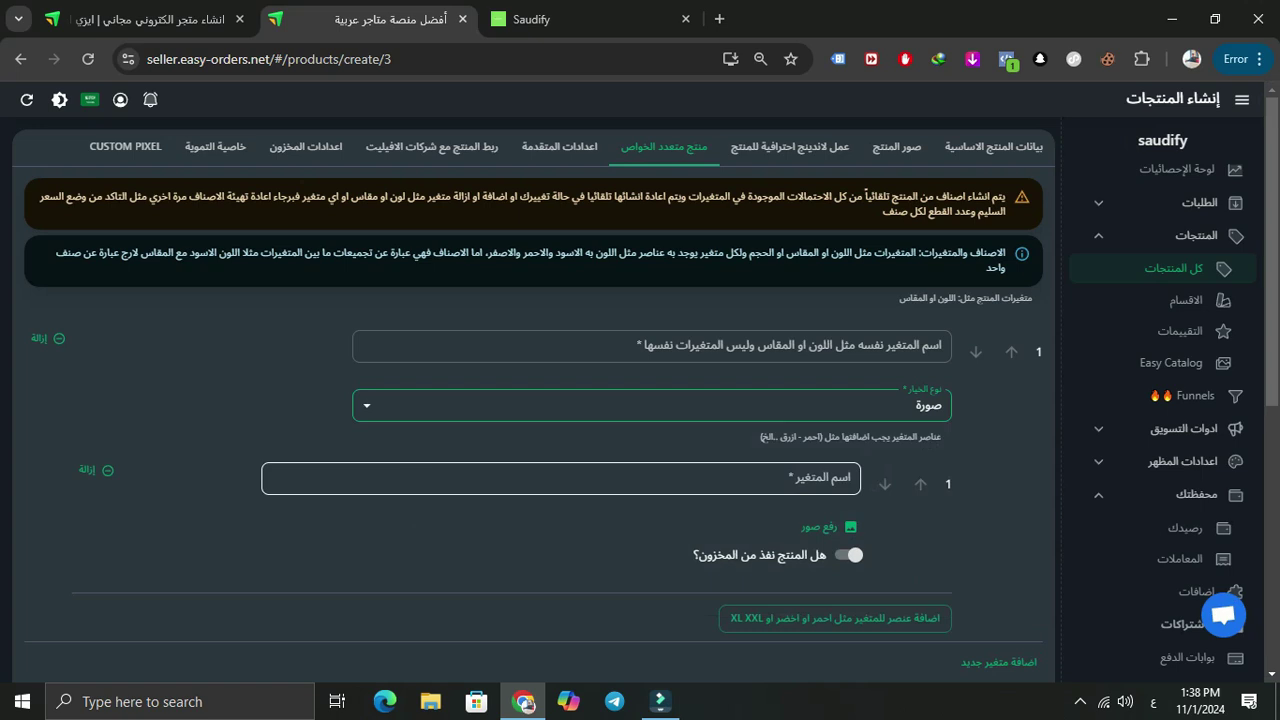
{"action": "left_click", "coordinate": [700, 479]}
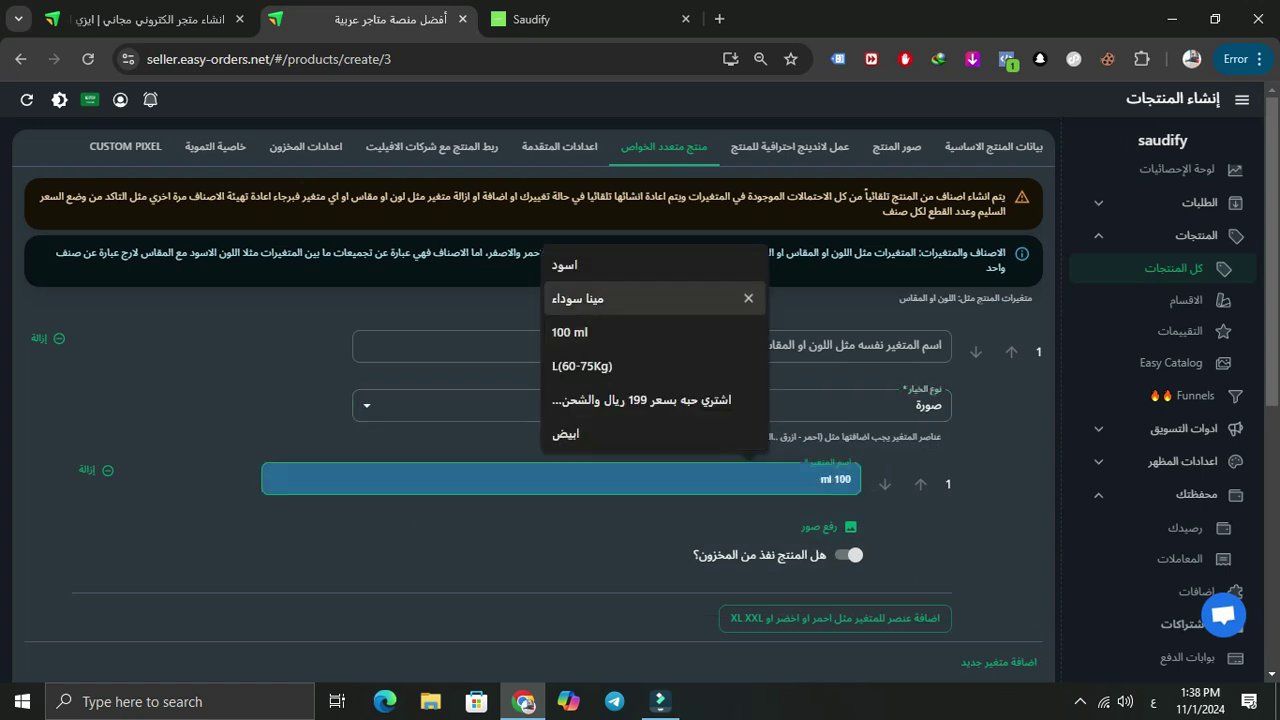
{"action": "key", "text": "Return"}
{"action": "left_click", "coordinate": [843, 526]}
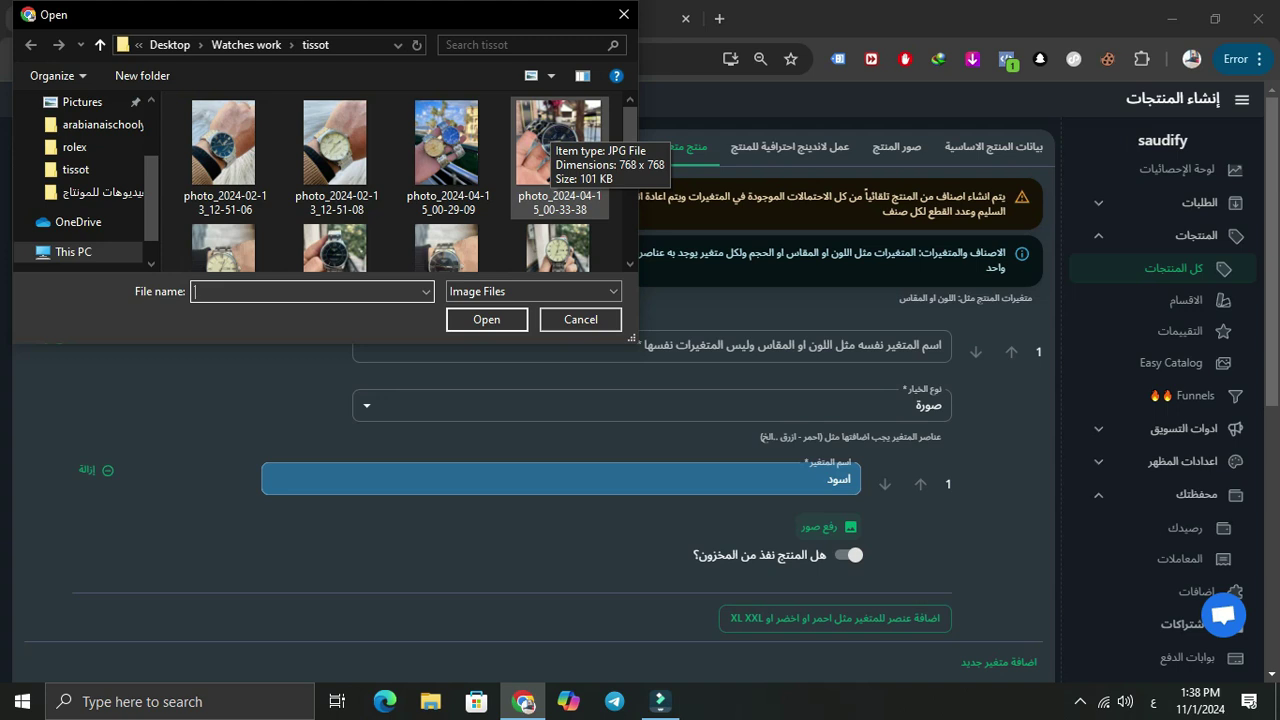
{"action": "key", "text": "Escape"}
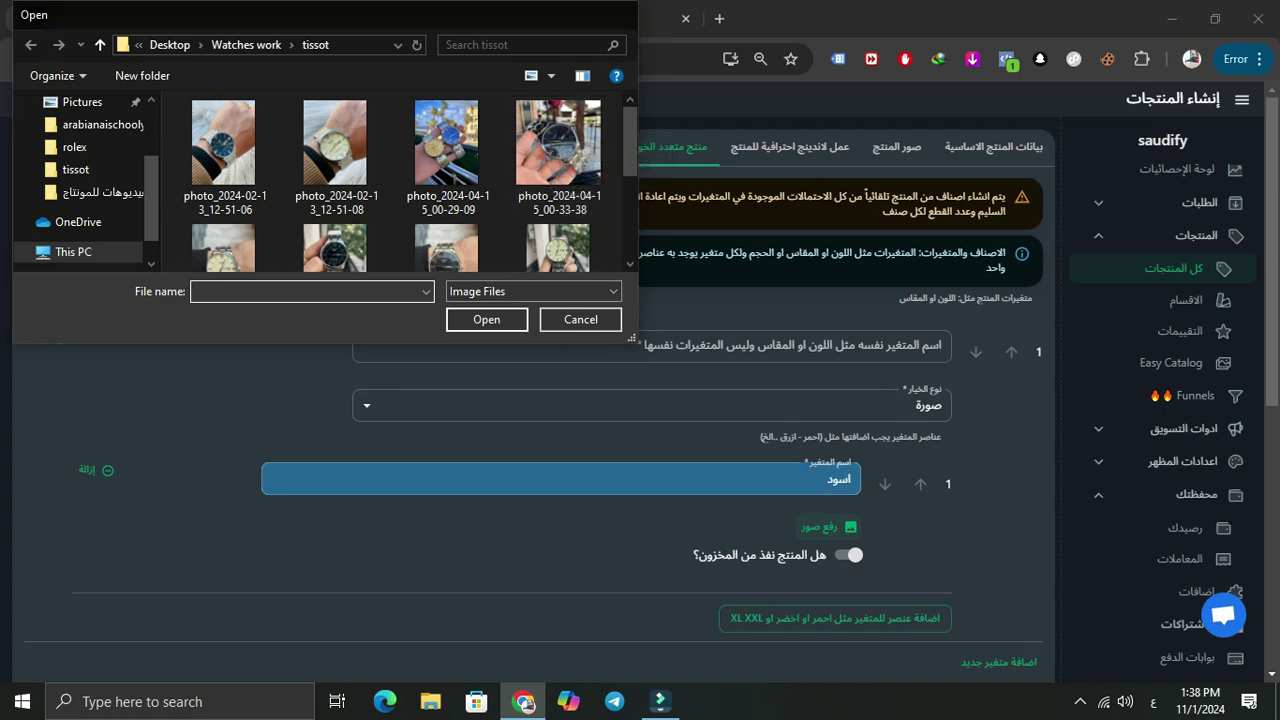
Keep the option type صورة and clear the name of the variant's first element
{"action": "left_click", "coordinate": [652, 405]}
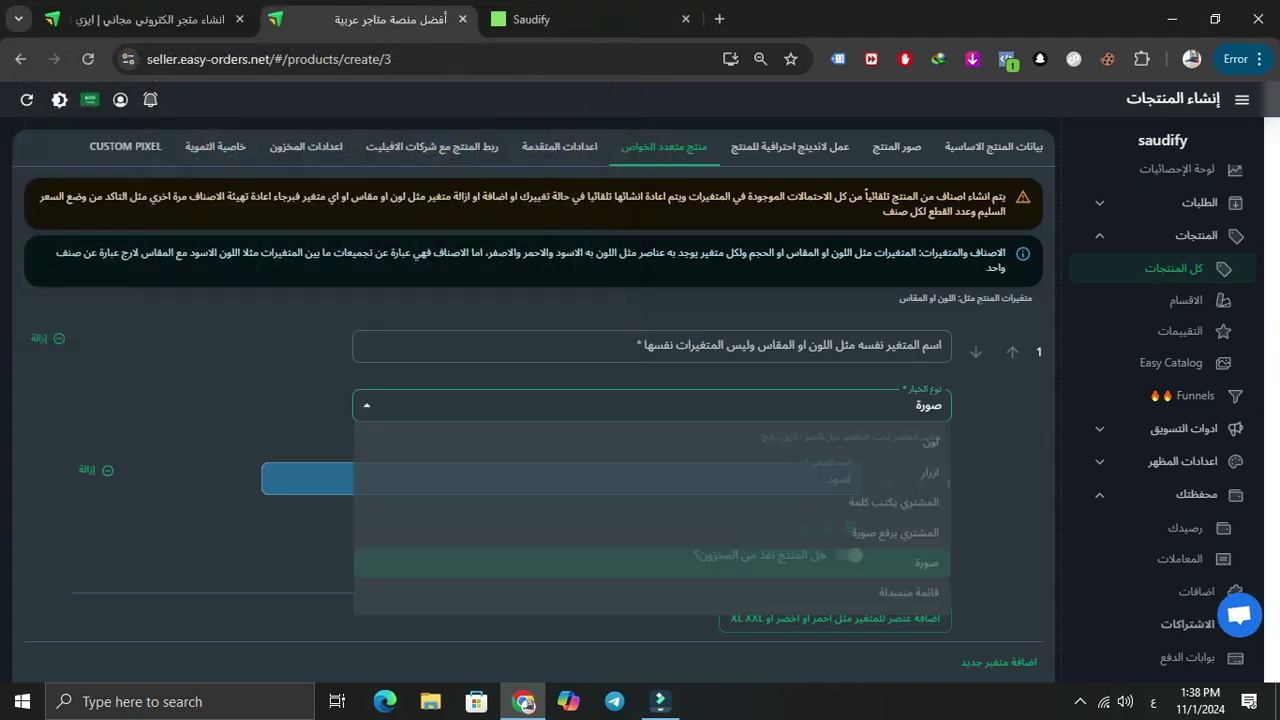
{"action": "left_click", "coordinate": [652, 563]}
{"action": "left_click_drag", "start_coordinate": [812, 480], "coordinate": [832, 480]}
{"action": "key", "text": "BackSpace"}
{"action": "key", "text": "BackSpace"}
{"action": "key", "text": "BackSpace"}
{"action": "key", "text": "BackSpace"}
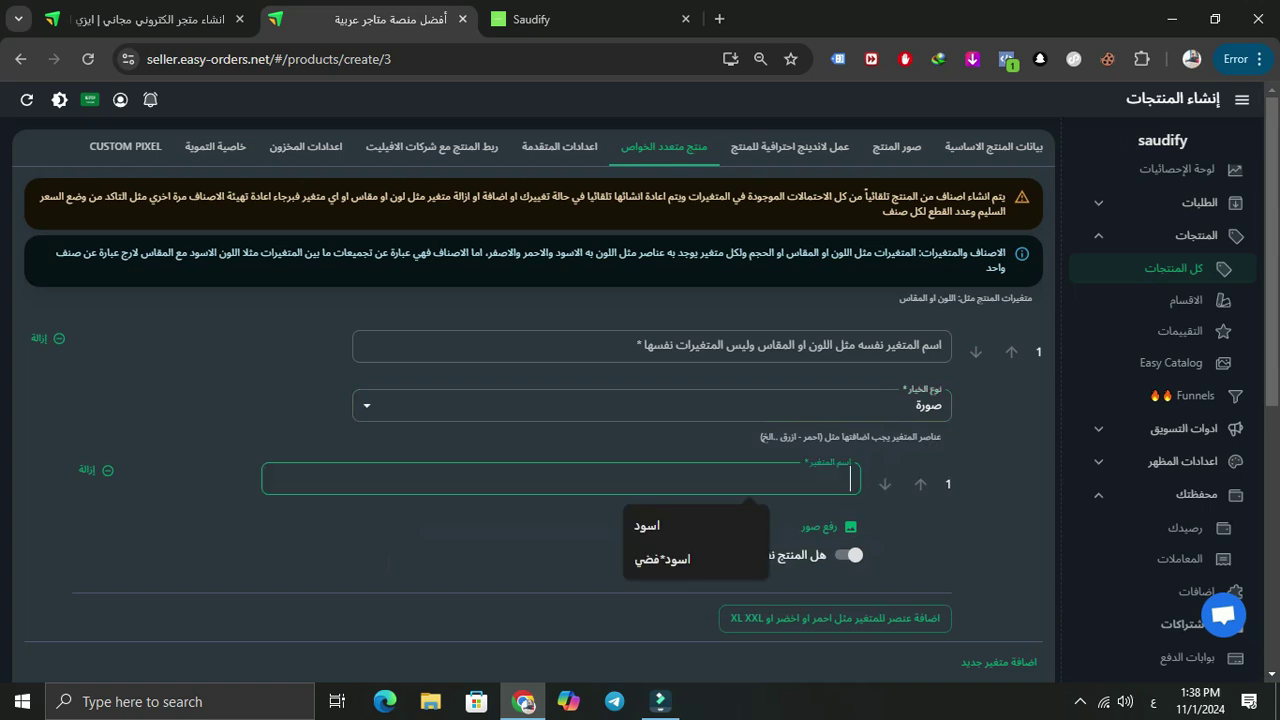
Name the variant اللون and set its option type to ازرار
{"action": "left_click", "coordinate": [820, 346]}
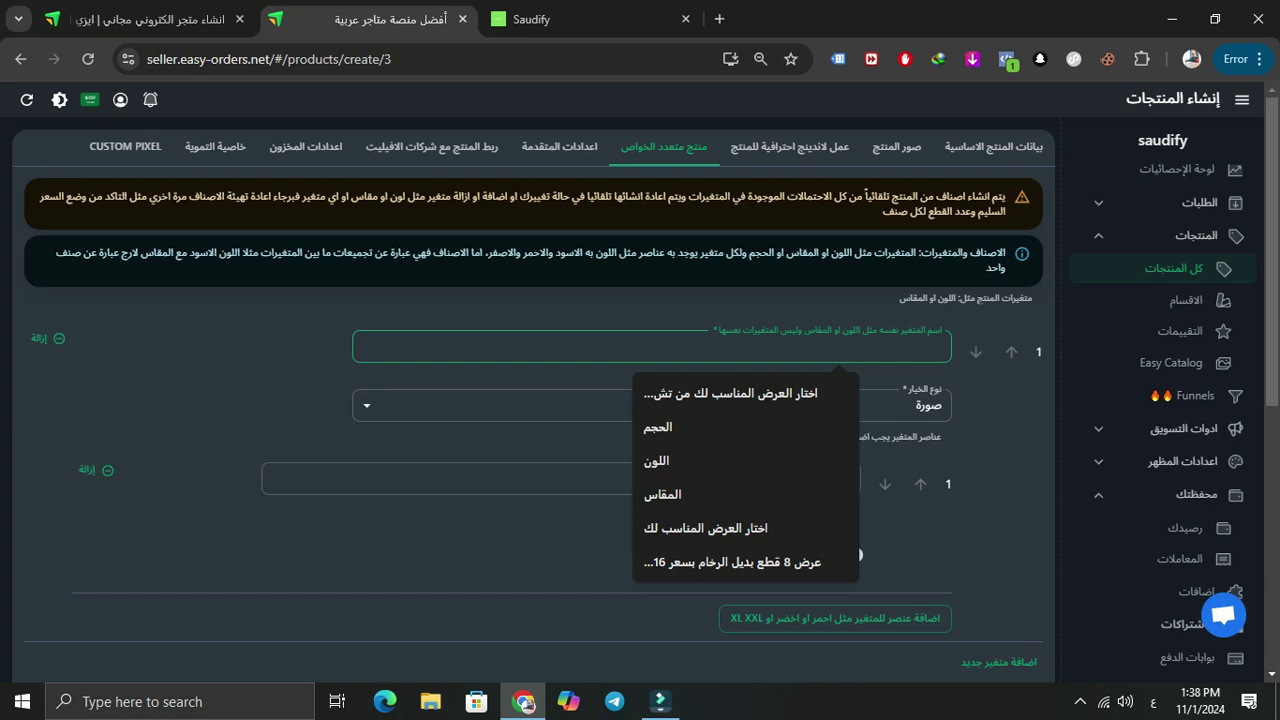
{"action": "type", "text": "اللو"}
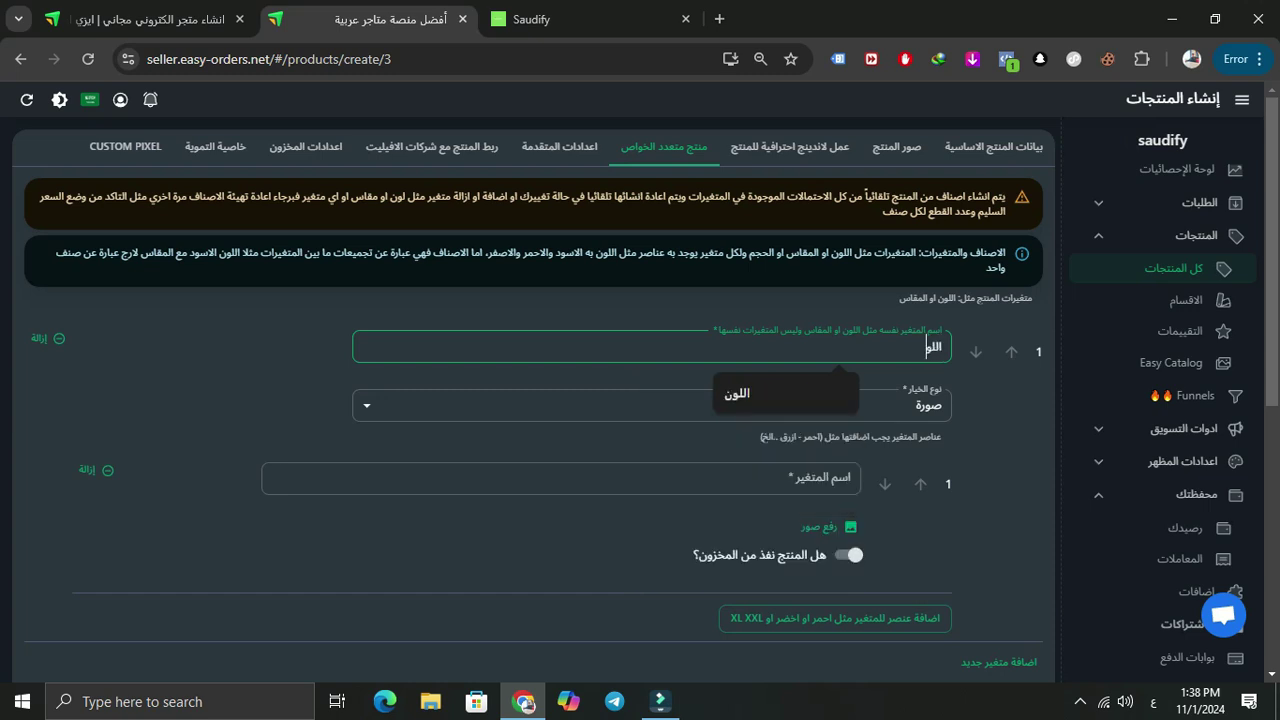
{"action": "type", "text": "ن"}
{"action": "left_click", "coordinate": [652, 405]}
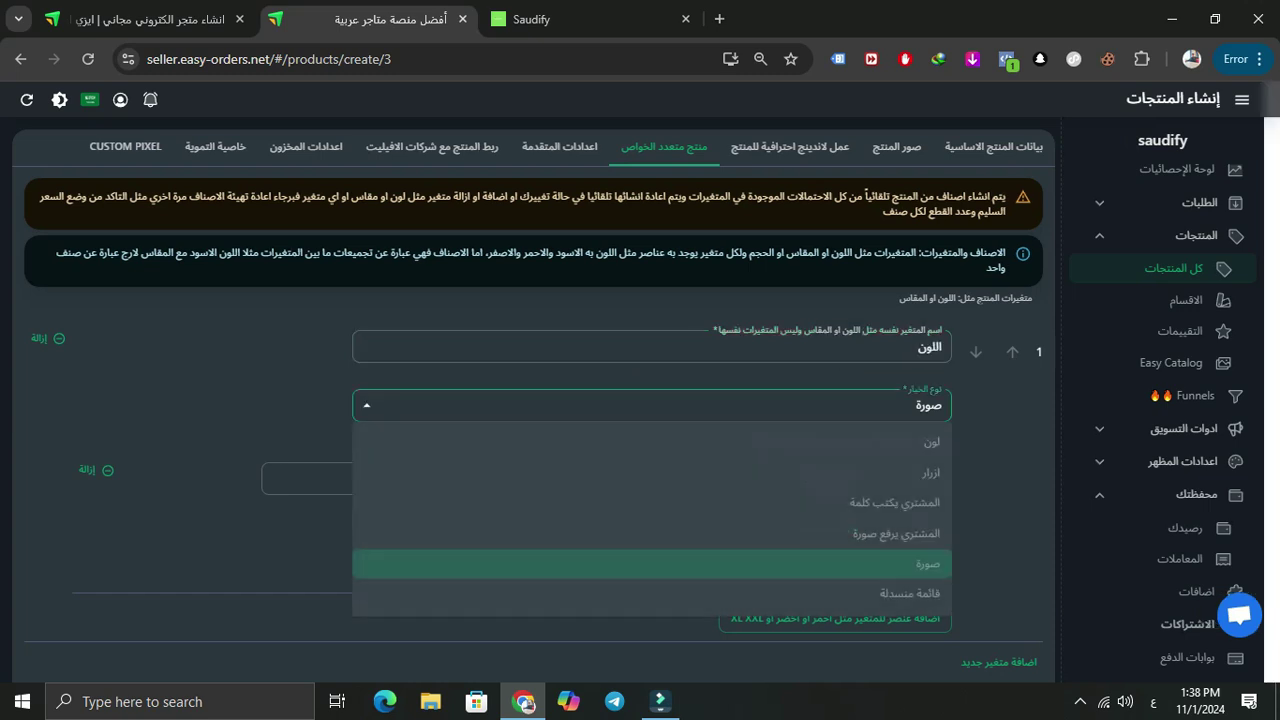
{"action": "left_click", "coordinate": [930, 472]}
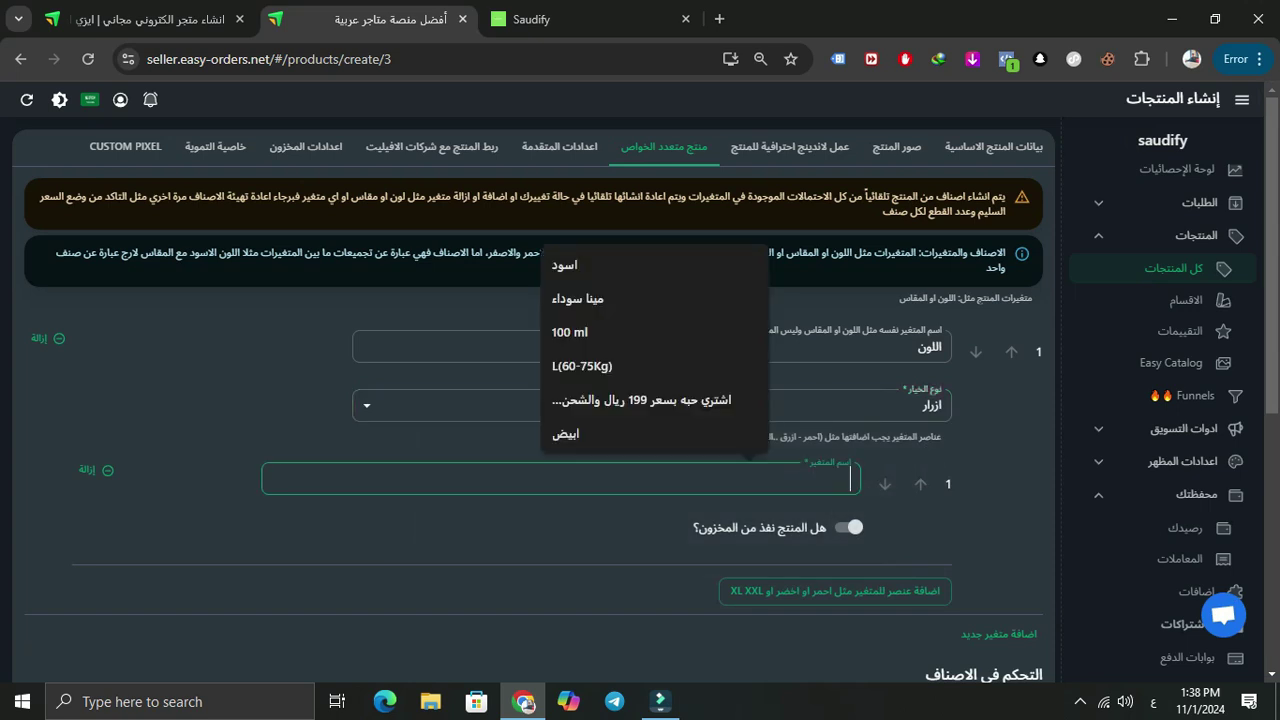
Name the first colour element اسود and add a second element below it
{"action": "left_click", "coordinate": [565, 265]}
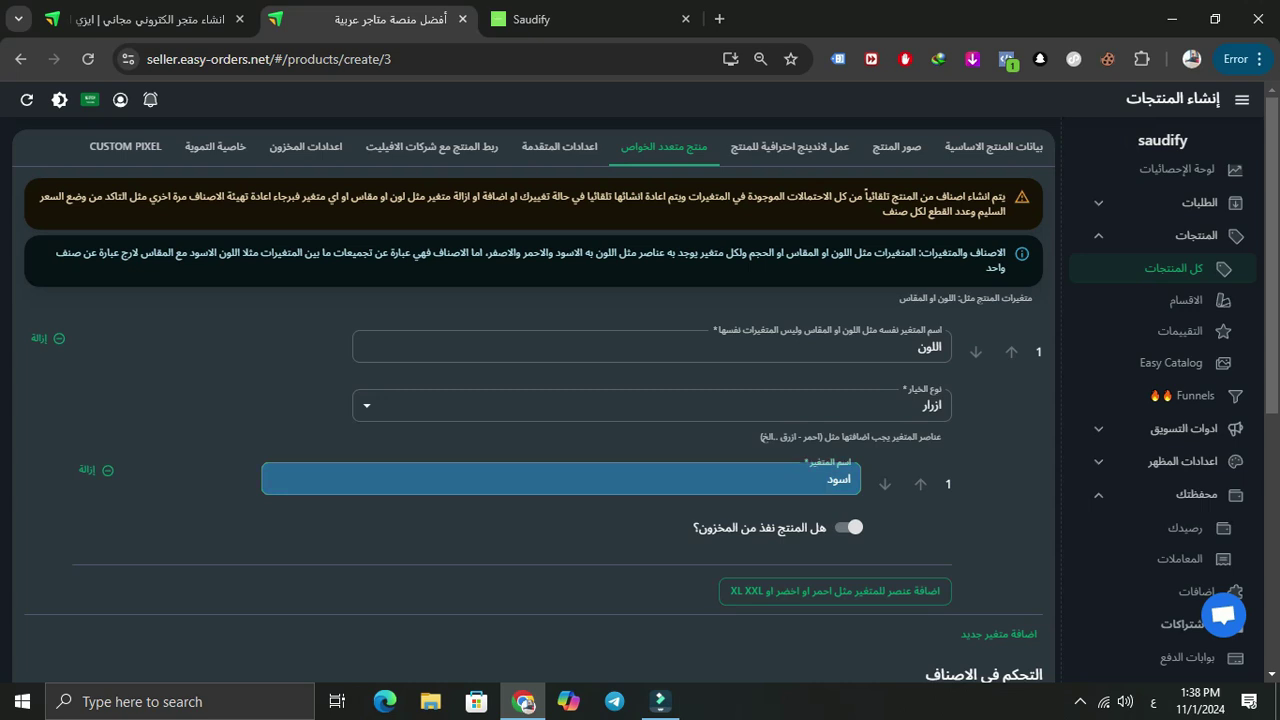
{"action": "left_click", "coordinate": [835, 591]}
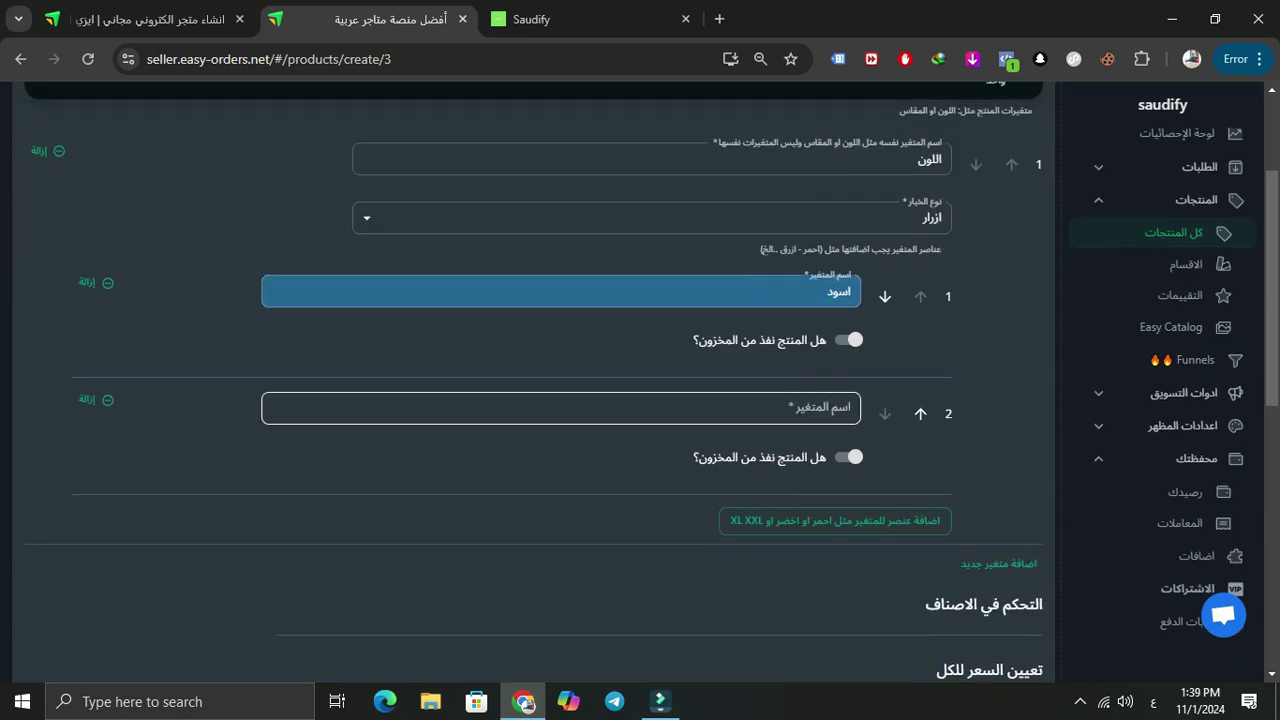
Name the second element of the اللون variant ابيض
{"action": "left_click", "coordinate": [848, 408]}
{"action": "type", "text": "اب"}
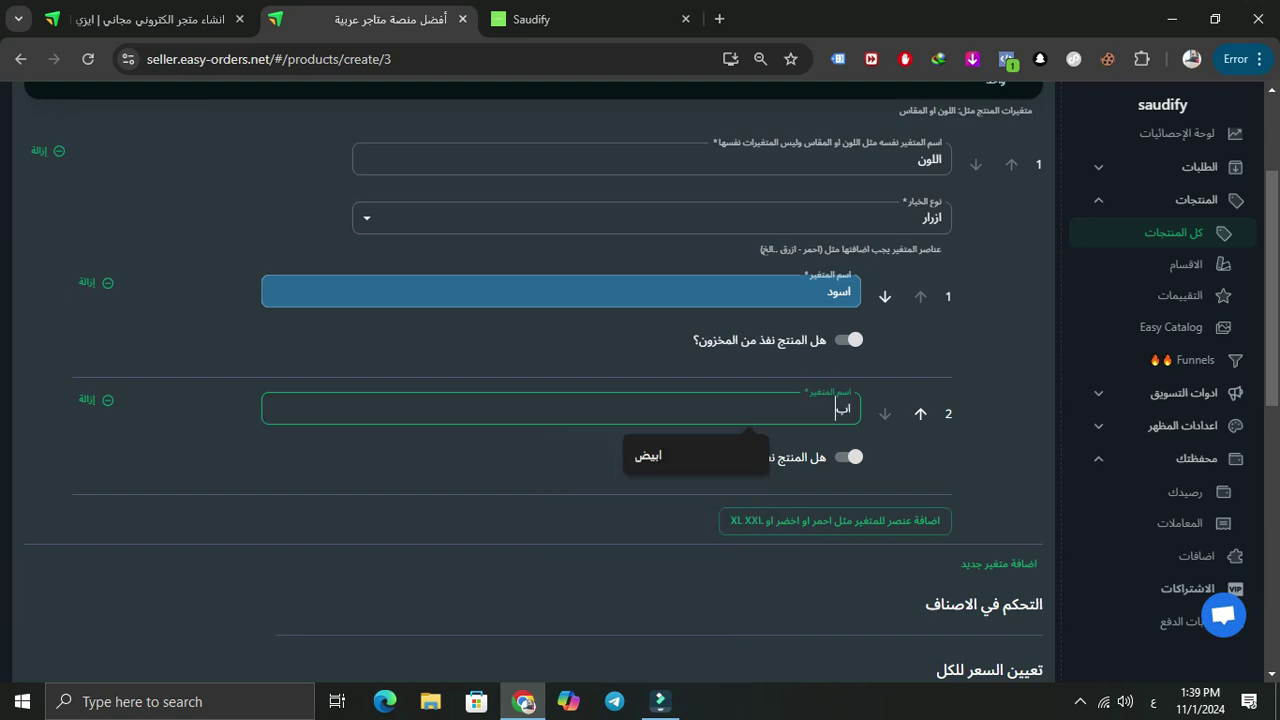
{"action": "type", "text": "يض"}
{"action": "key", "text": "Tab"}
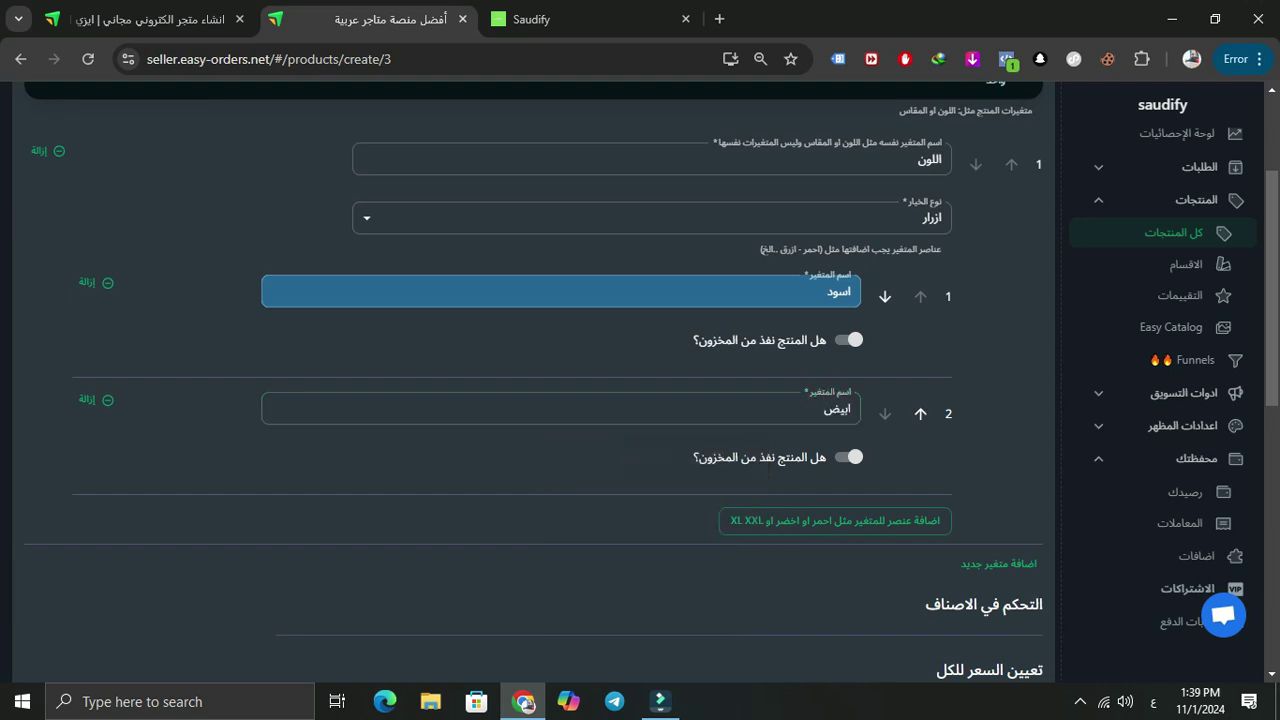
Review the اللون variant's name, option type and its two colour elements
{"action": "scroll", "coordinate": [640, 380], "scroll_direction": "up", "scroll_amount": 2}
{"action": "scroll", "coordinate": [640, 380], "scroll_direction": "down", "scroll_amount": 4}
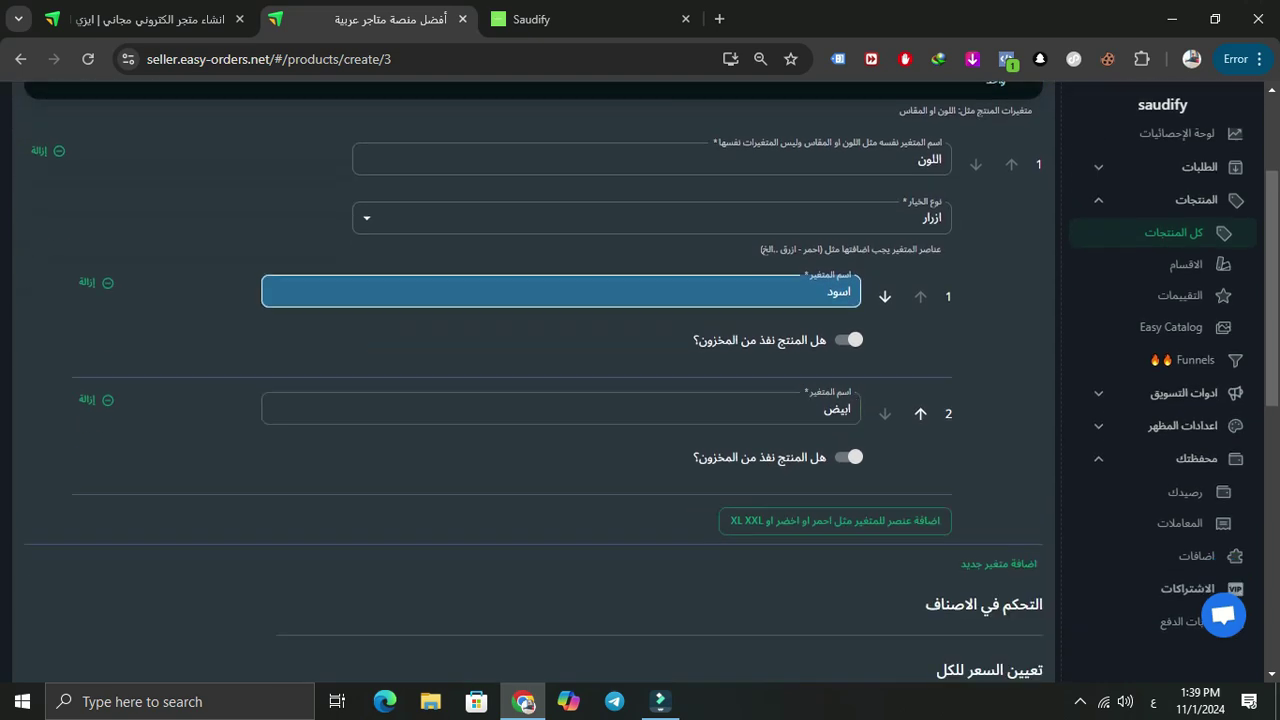
{"action": "scroll", "coordinate": [640, 380], "scroll_direction": "up", "scroll_amount": 2}
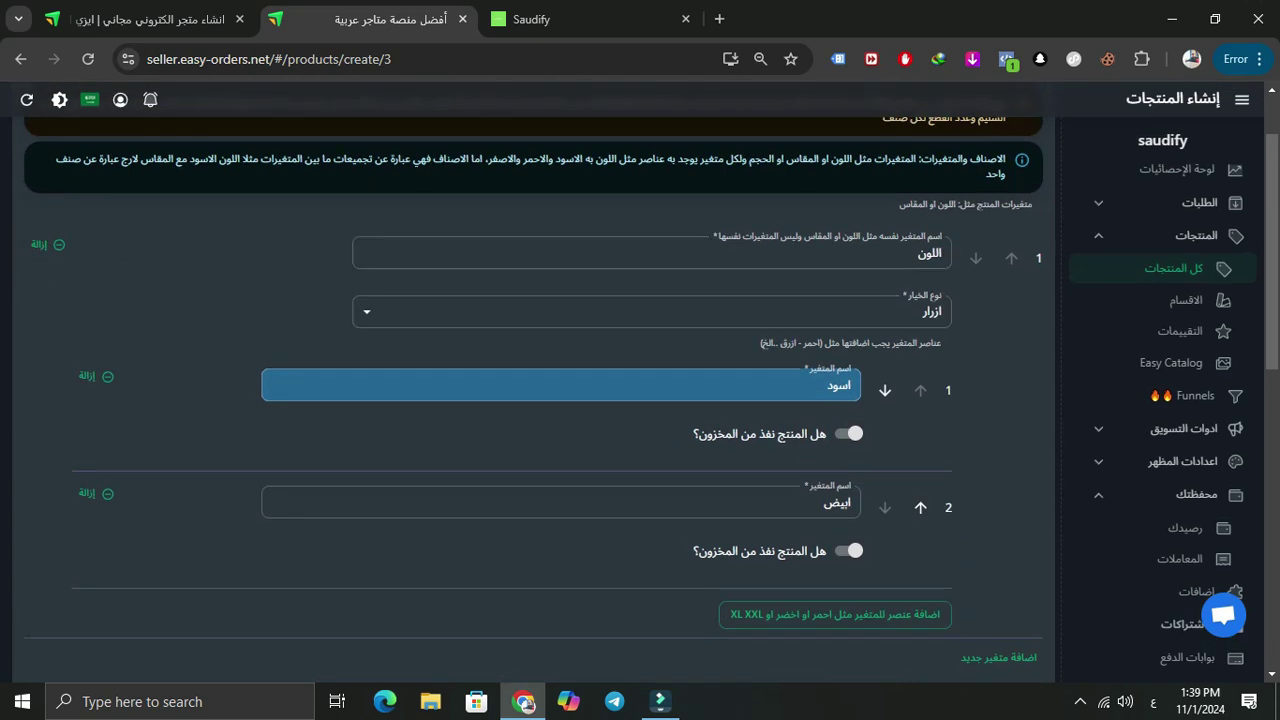
{"action": "scroll", "coordinate": [640, 380], "scroll_direction": "down", "scroll_amount": 3}
{"action": "scroll", "coordinate": [640, 380], "scroll_direction": "up", "scroll_amount": 3}
{"action": "scroll", "coordinate": [640, 380], "scroll_direction": "down", "scroll_amount": 1}
{"action": "scroll", "coordinate": [640, 380], "scroll_direction": "down", "scroll_amount": 1}
{"action": "scroll", "coordinate": [640, 380], "scroll_direction": "up", "scroll_amount": 1}
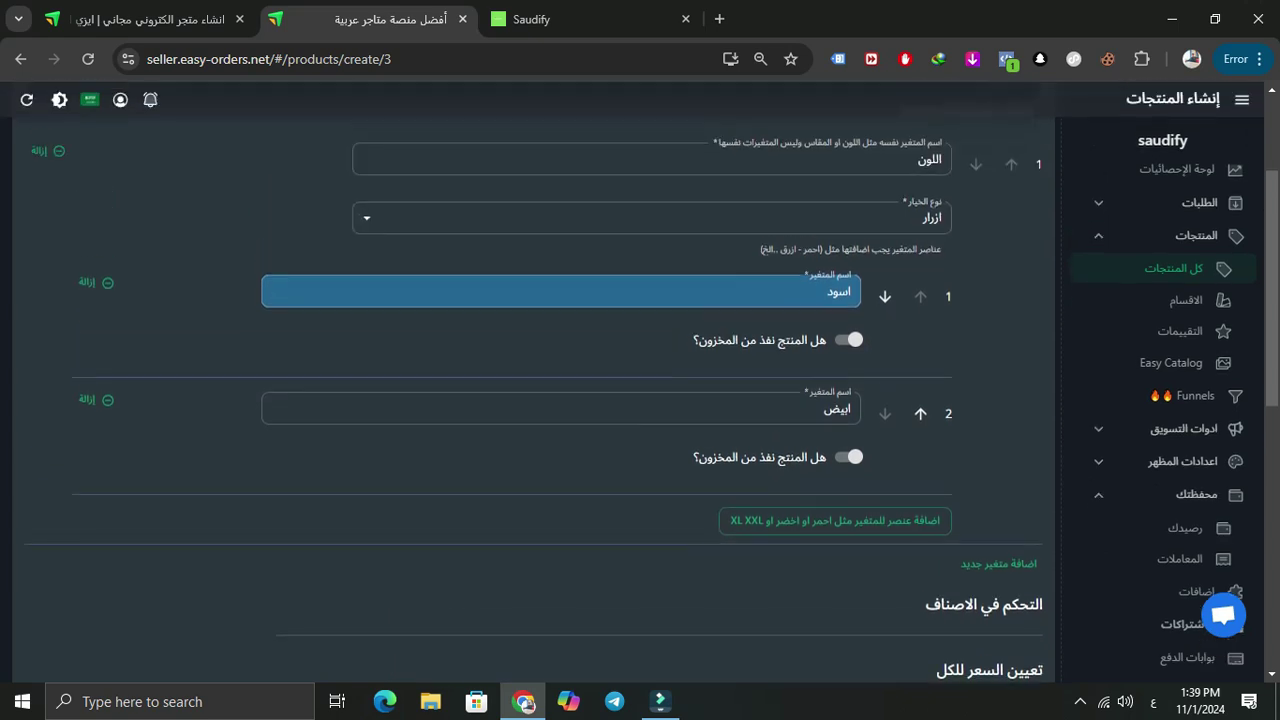
{"action": "double_click", "coordinate": [929, 159]}
Add a second product variant below the colour one and name it المقاس
{"action": "scroll", "coordinate": [640, 380], "scroll_direction": "down", "scroll_amount": 1}
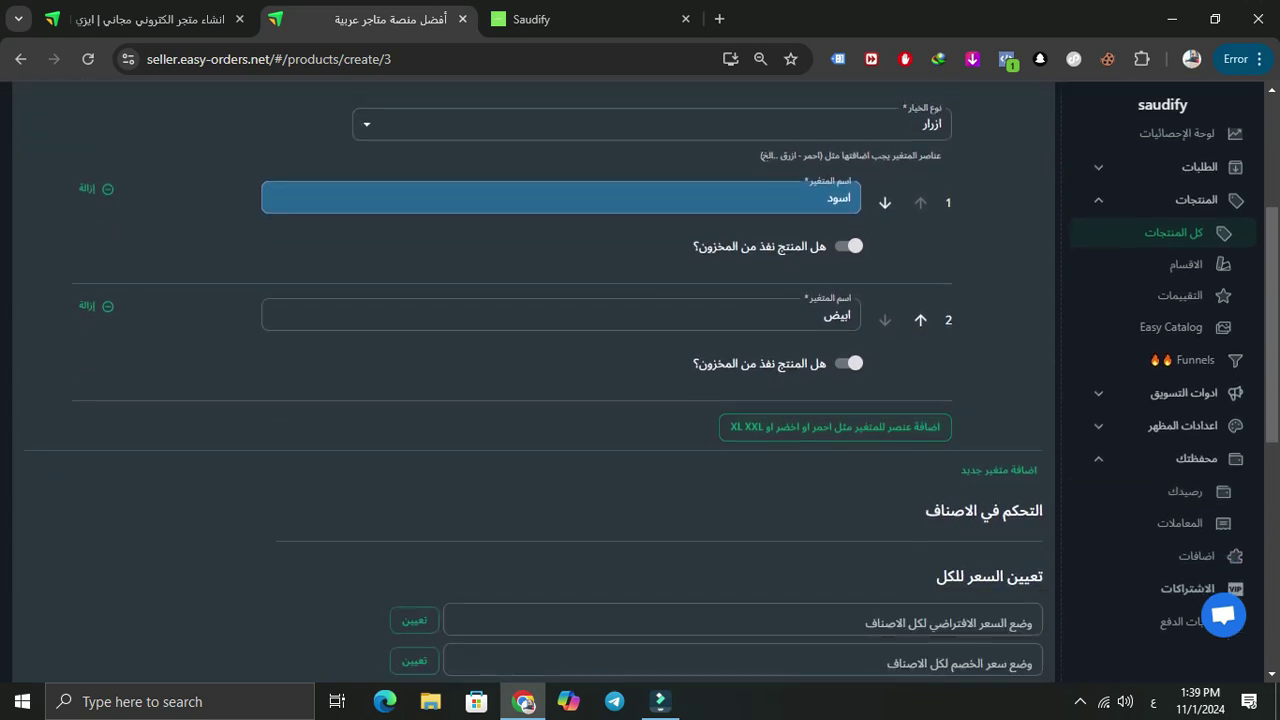
{"action": "left_click", "coordinate": [1020, 470]}
{"action": "scroll", "coordinate": [1020, 470], "scroll_direction": "down", "scroll_amount": 2}
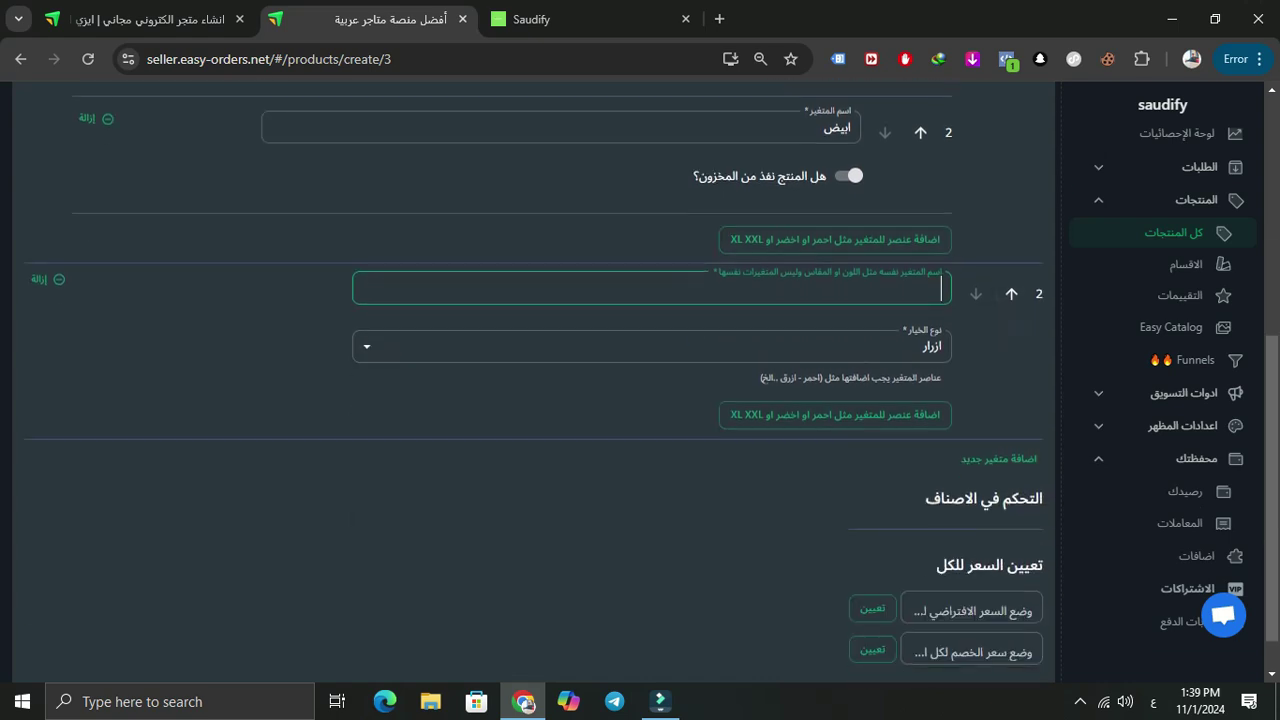
{"action": "left_click", "coordinate": [840, 288]}
{"action": "key", "text": "Down"}
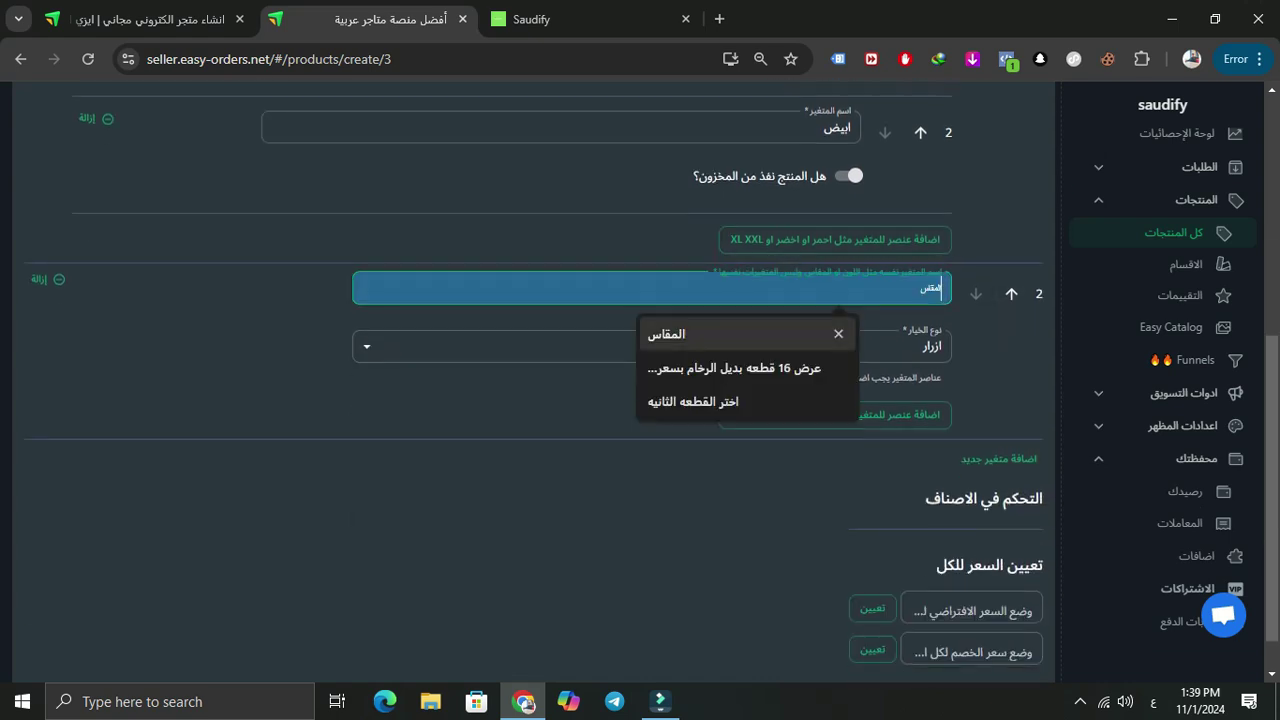
{"action": "key", "text": "Return"}
{"action": "scroll", "coordinate": [850, 365], "scroll_direction": "up", "scroll_amount": 2}
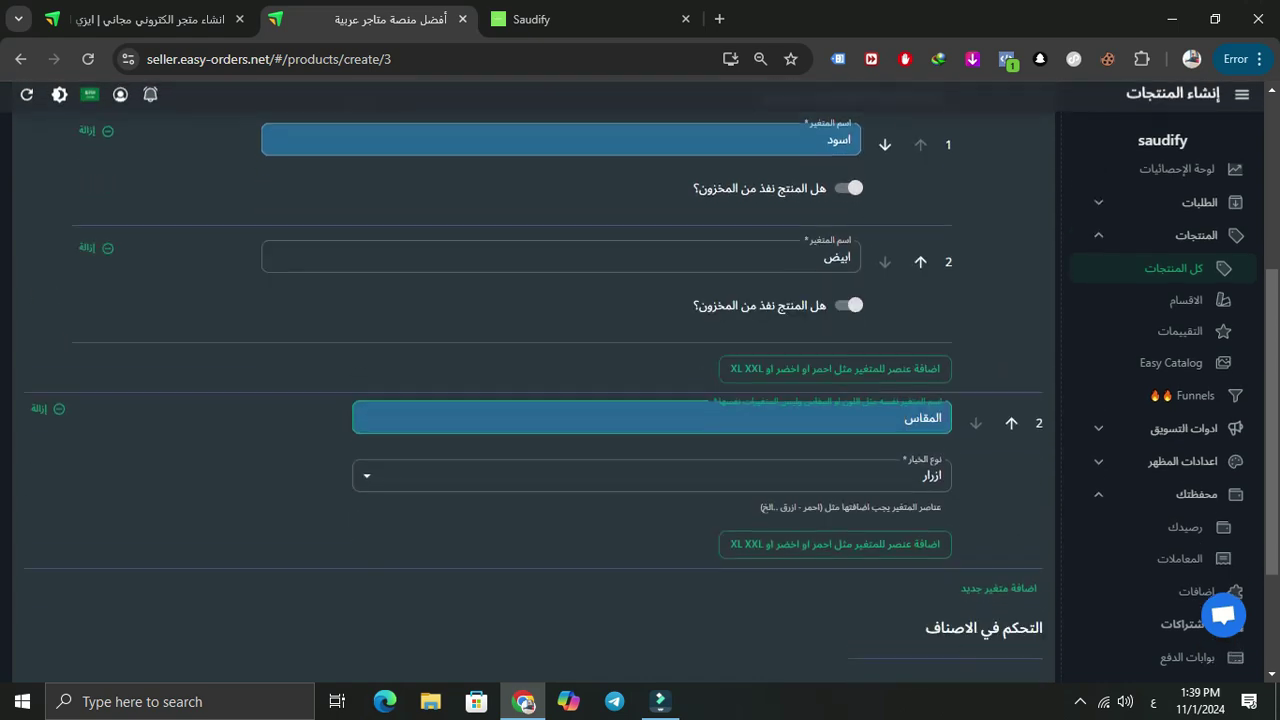
Add two elements named xl and 2xl to the المقاس variant
{"action": "scroll", "coordinate": [850, 365], "scroll_direction": "down", "scroll_amount": 3}
{"action": "left_click", "coordinate": [850, 365]}
{"action": "left_click", "coordinate": [850, 369]}
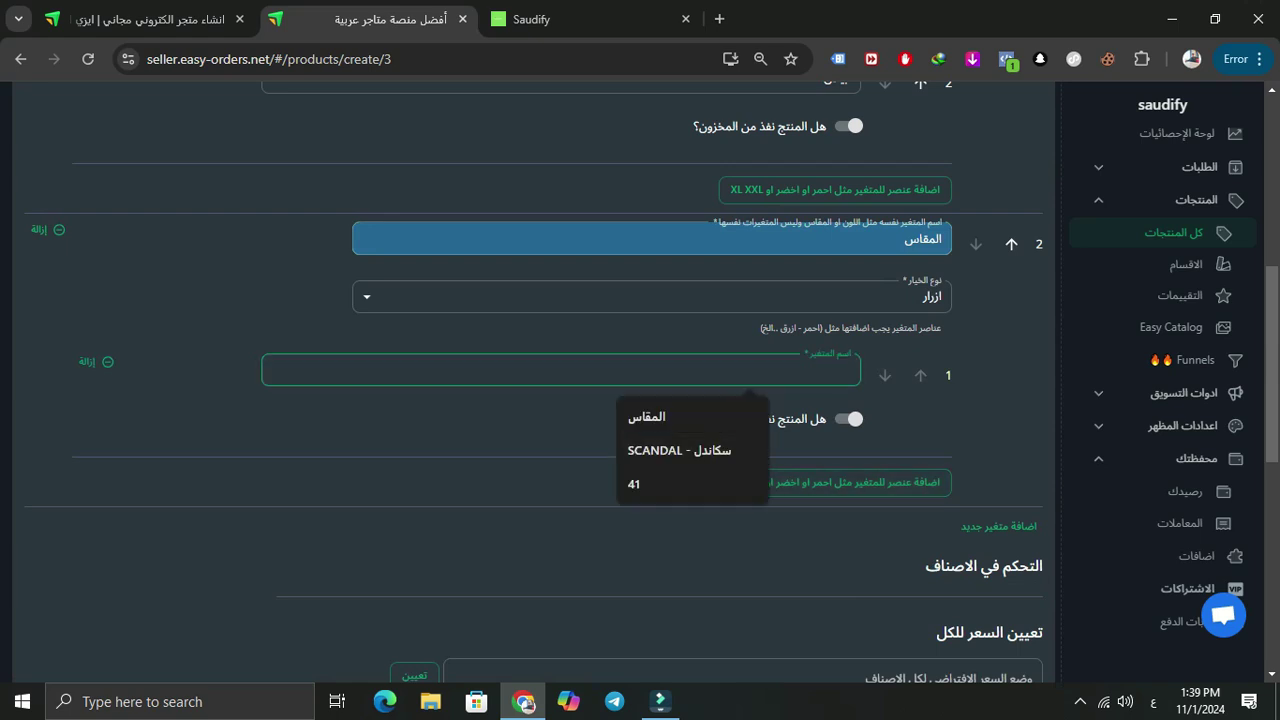
{"action": "key", "text": "Escape"}
{"action": "key", "text": "alt+shift"}
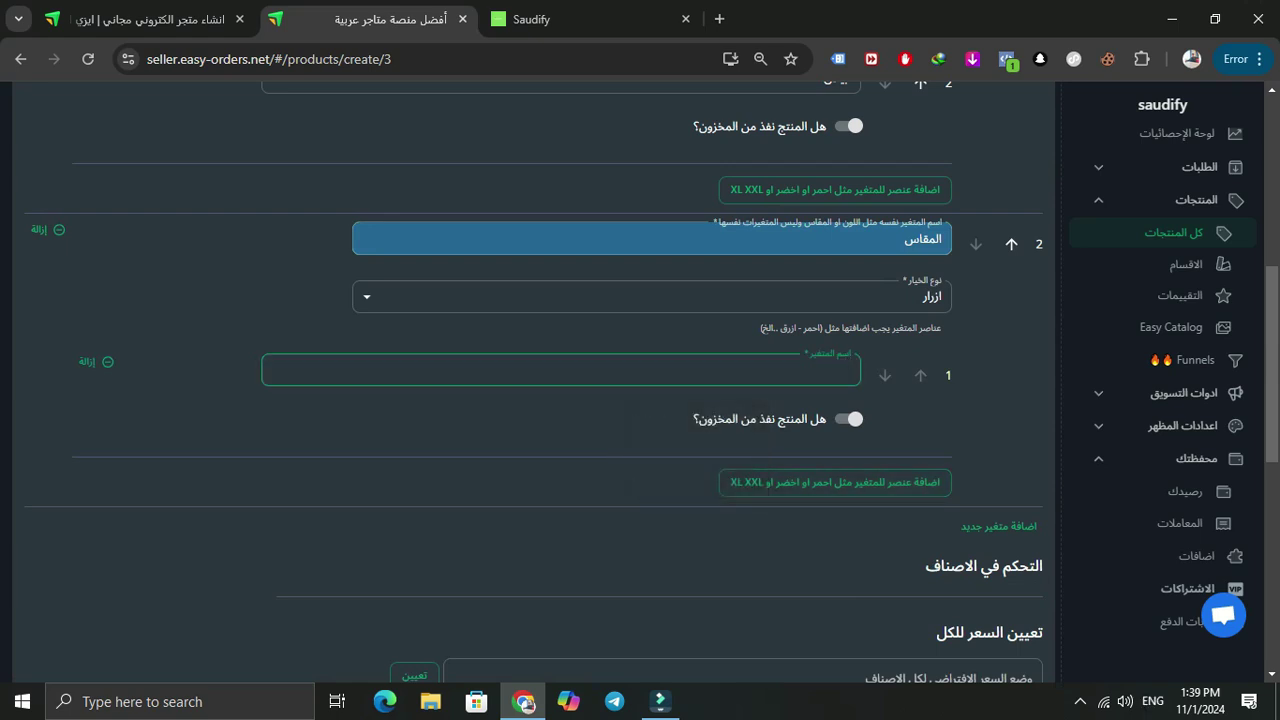
{"action": "type", "text": "xl"}
{"action": "key", "text": "Return"}
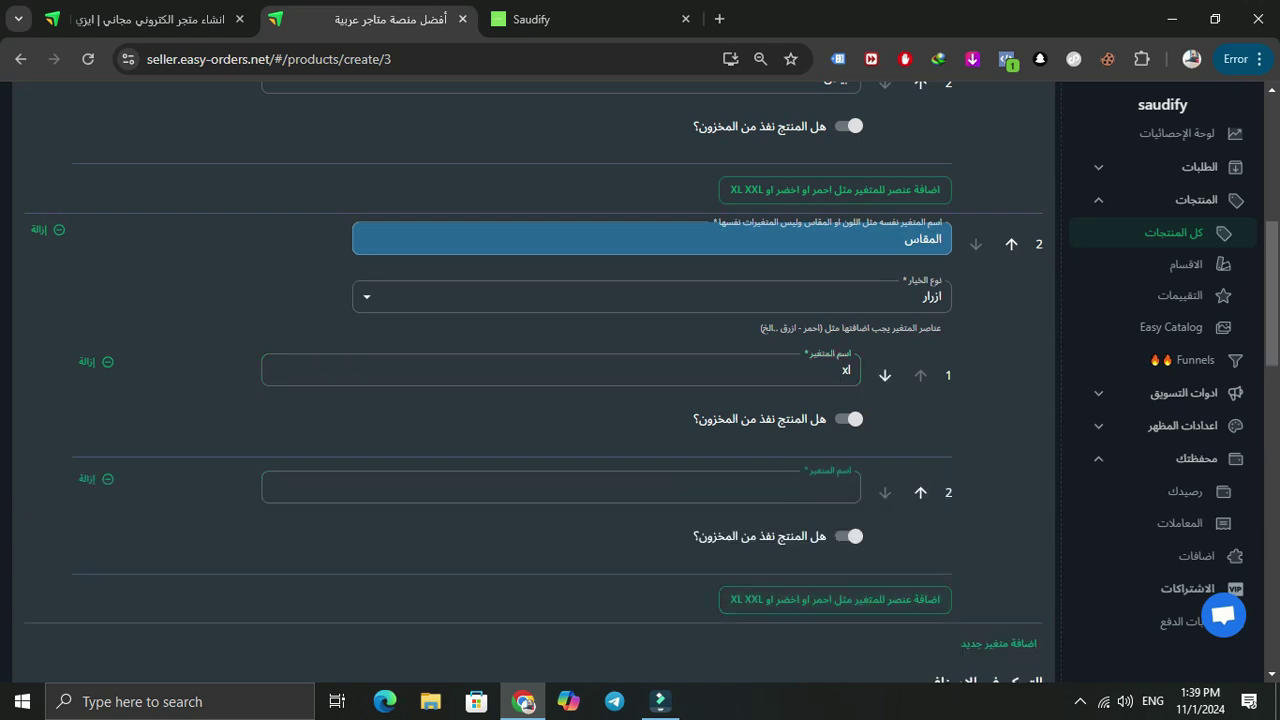
{"action": "type", "text": "2"}
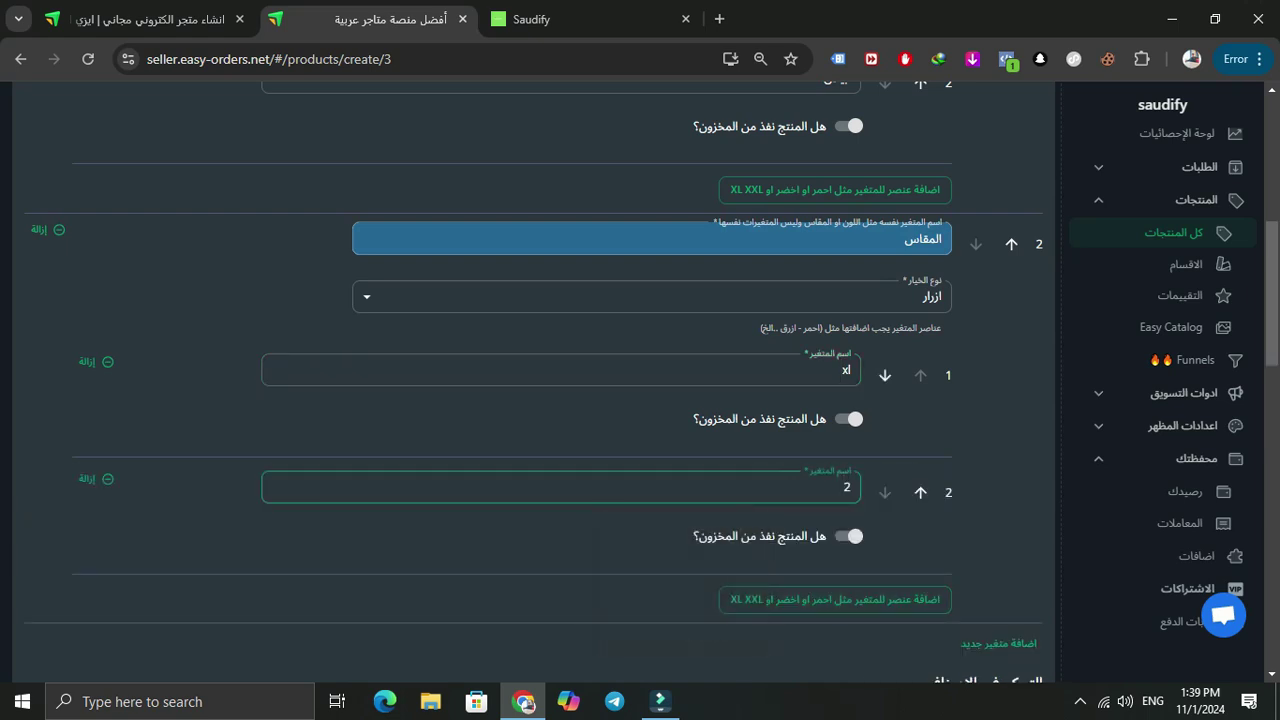
{"action": "type", "text": "xl"}
Look over the variant settings, check the product's basic data and return to the multi-property settings
{"action": "scroll", "coordinate": [640, 380], "scroll_direction": "down", "scroll_amount": 4}
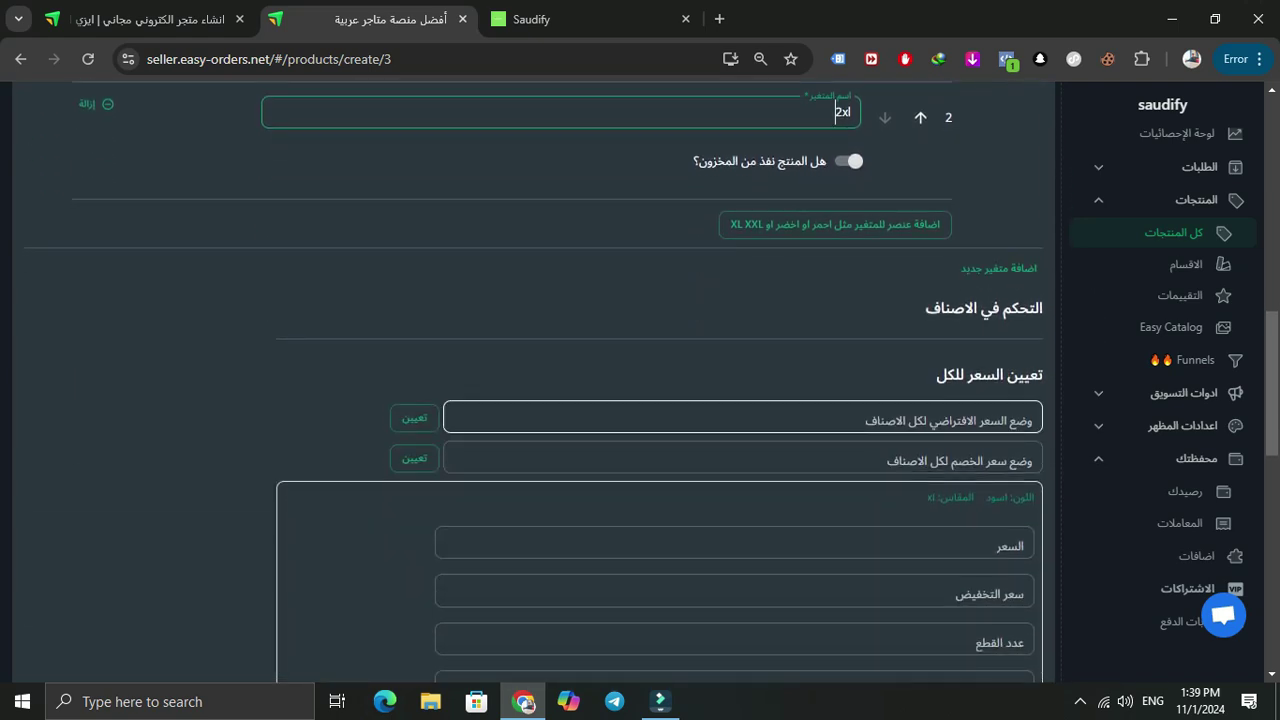
{"action": "scroll", "coordinate": [830, 455], "scroll_direction": "up", "scroll_amount": 4}
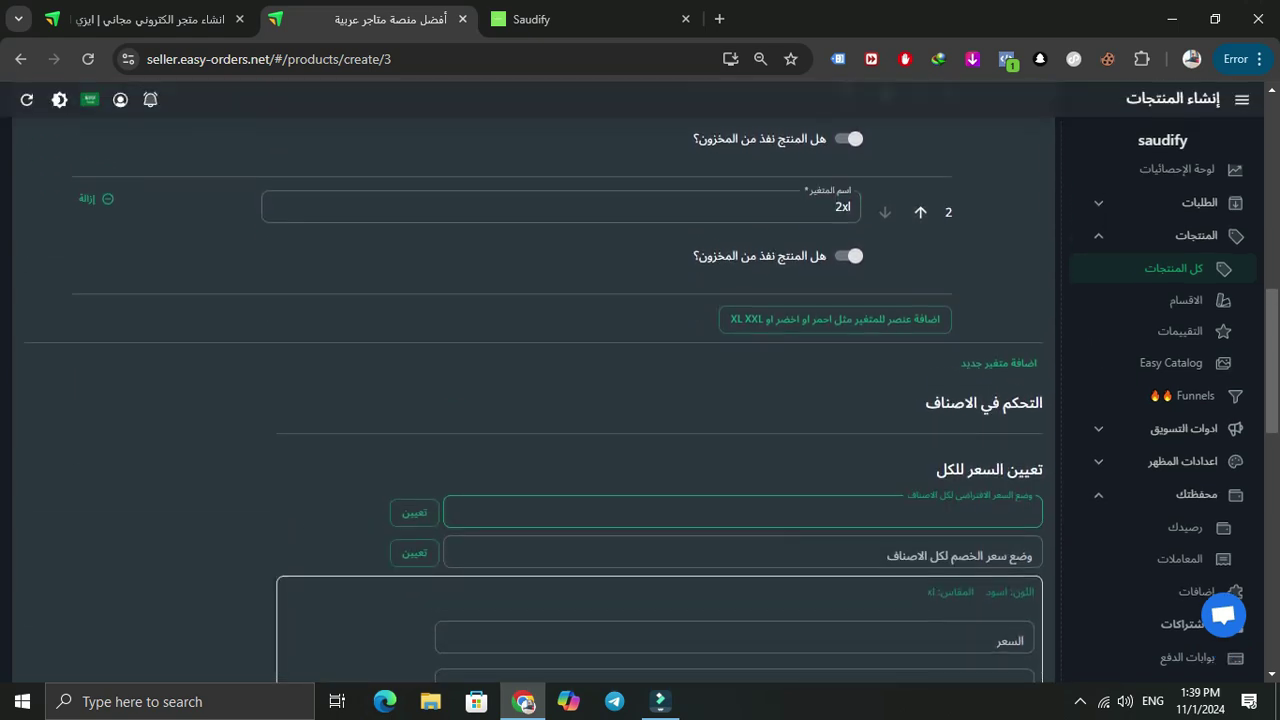
{"action": "scroll", "coordinate": [830, 455], "scroll_direction": "up", "scroll_amount": 1}
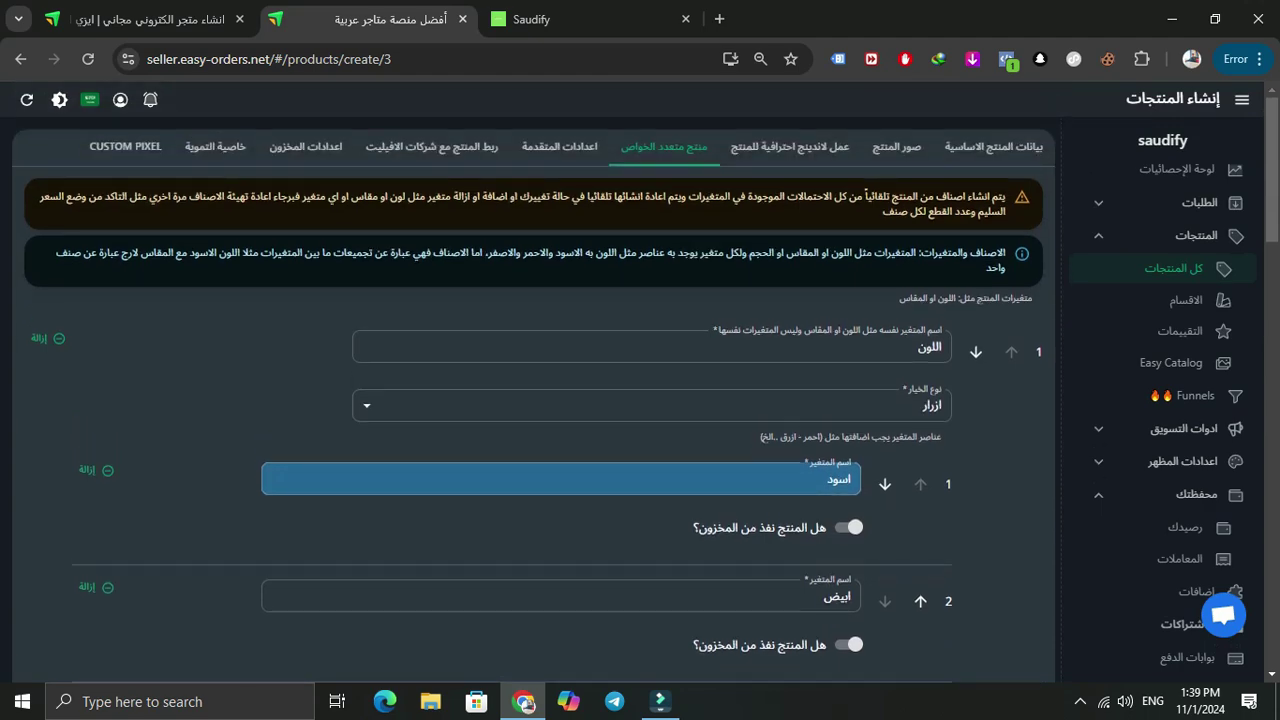
{"action": "left_click", "coordinate": [1021, 147]}
{"action": "left_click", "coordinate": [662, 147]}
{"action": "scroll", "coordinate": [662, 160], "scroll_direction": "down", "scroll_amount": 3}
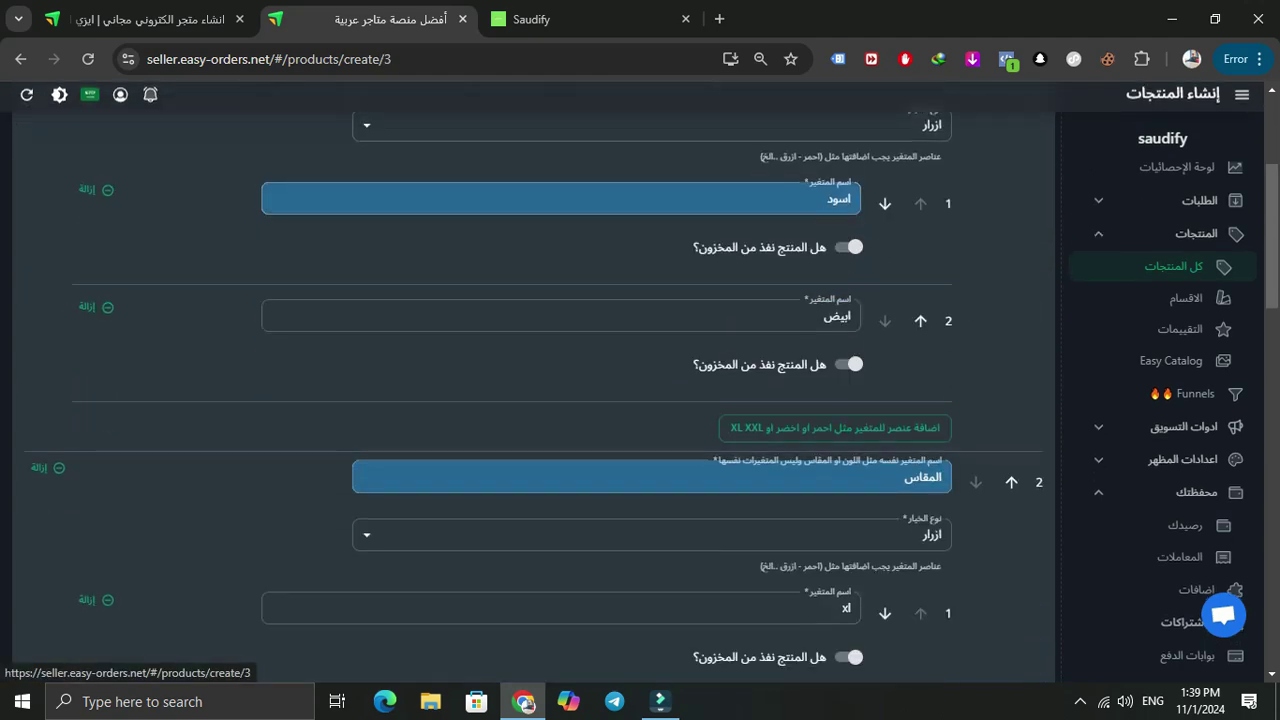
Set the price to 520 and the discount price to 450 for the اسود / xl combination
{"action": "scroll", "coordinate": [734, 408], "scroll_direction": "down", "scroll_amount": 9}
{"action": "left_click", "coordinate": [734, 311]}
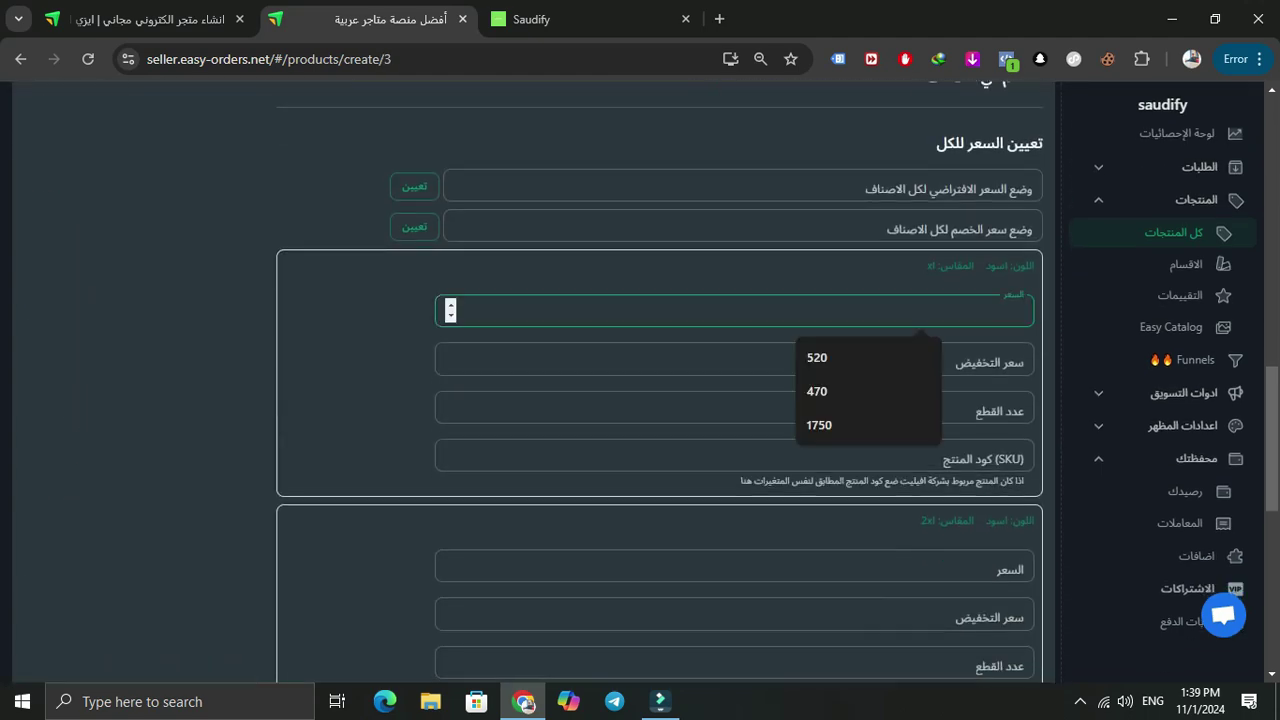
{"action": "left_click", "coordinate": [868, 358]}
{"action": "left_click", "coordinate": [868, 360]}
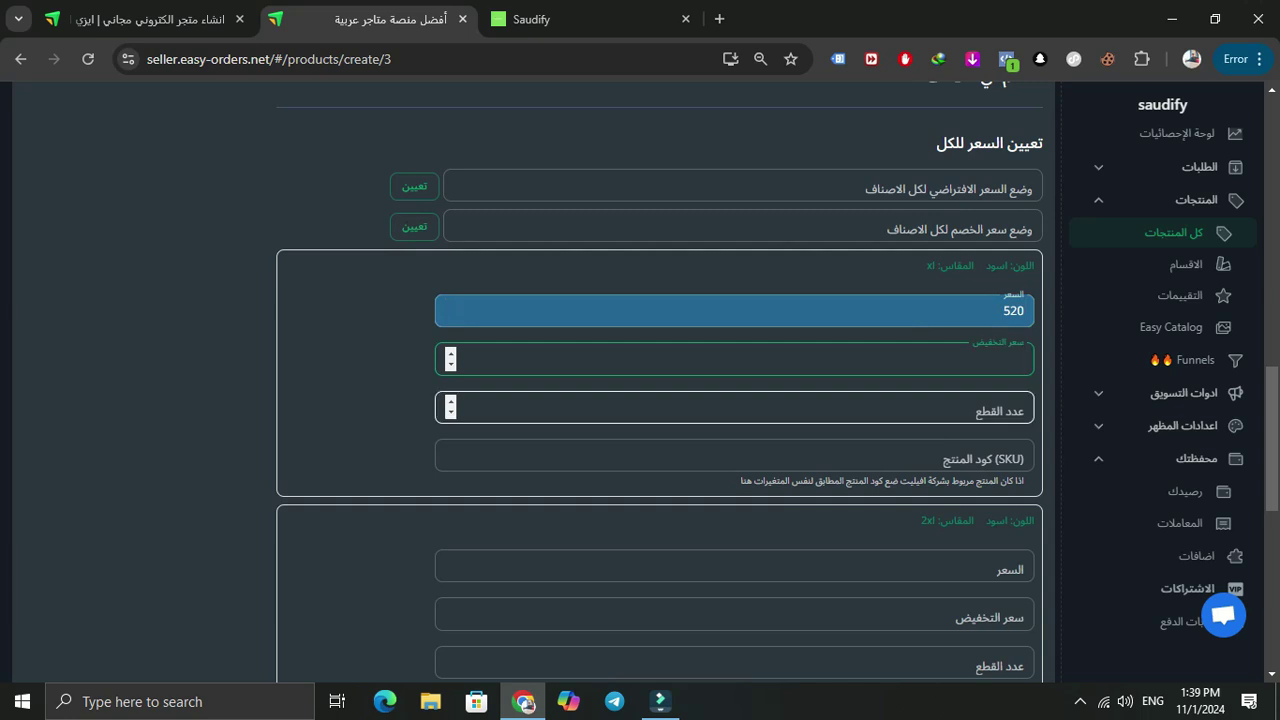
{"action": "type", "text": "450"}
Apply a default price of 500 and a discount price of 450 to all variant combinations
{"action": "left_click", "coordinate": [876, 187]}
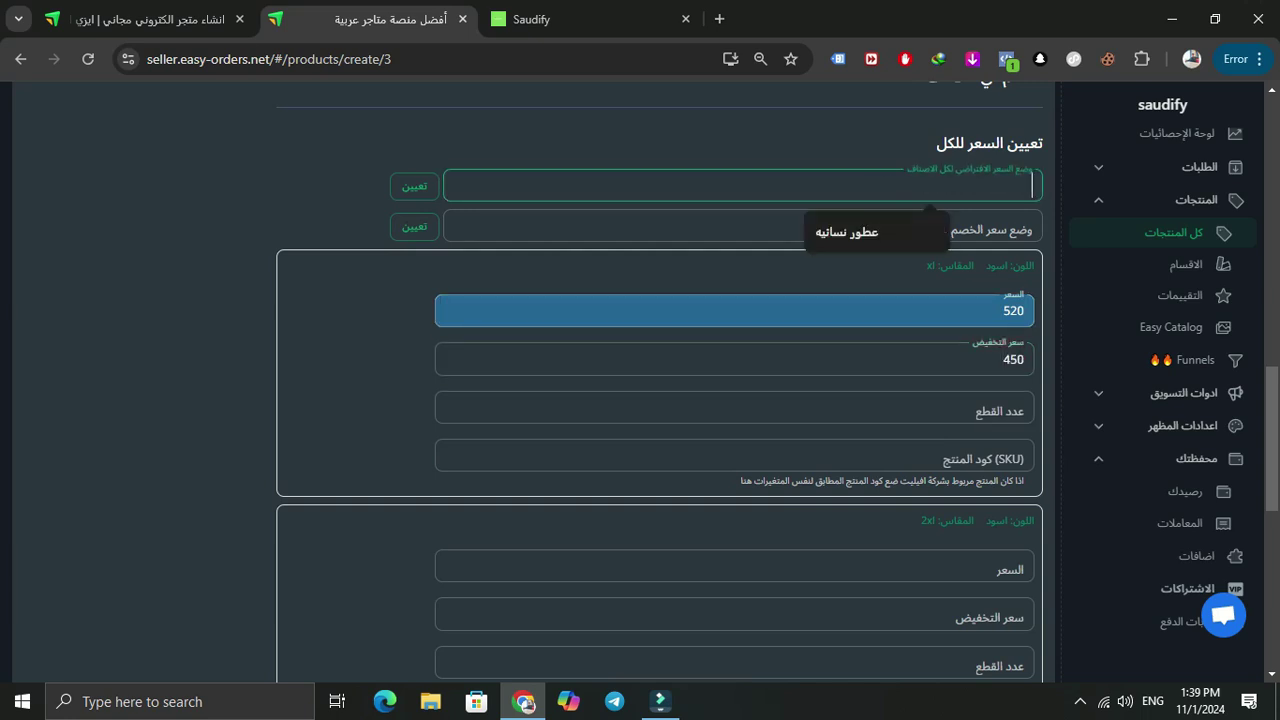
{"action": "type", "text": "500"}
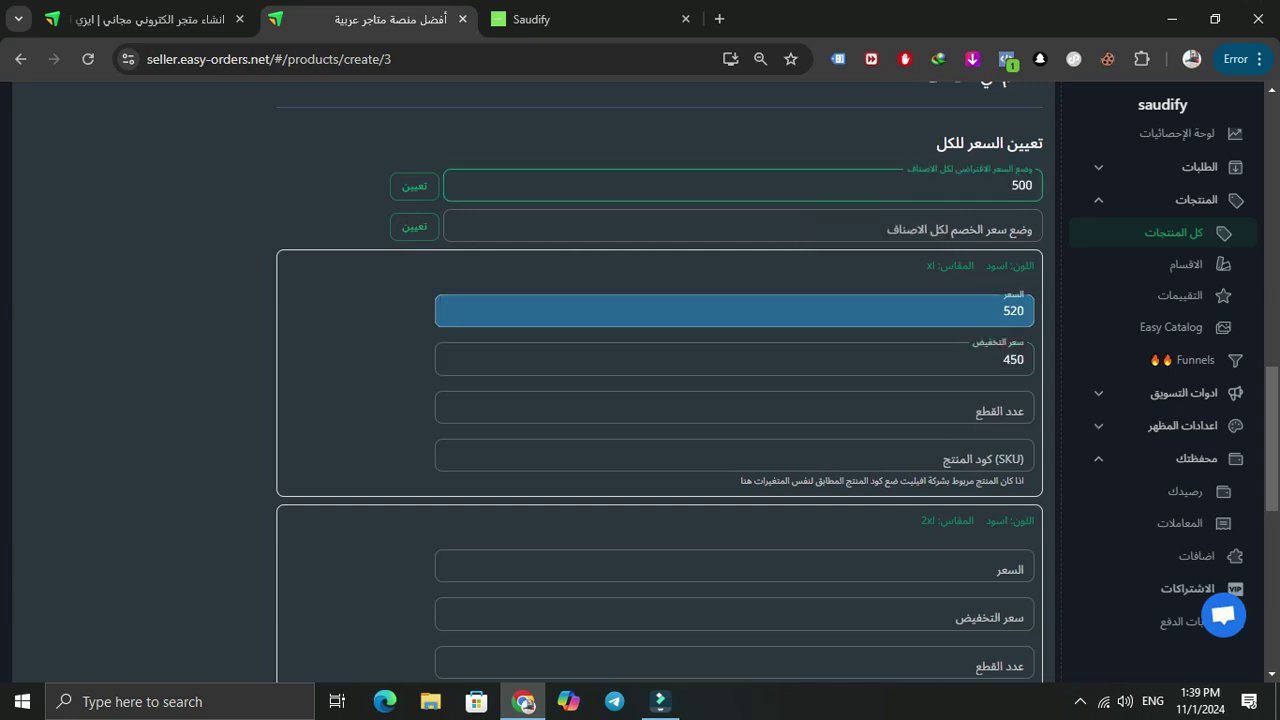
{"action": "left_click", "coordinate": [880, 227]}
{"action": "type", "text": "450"}
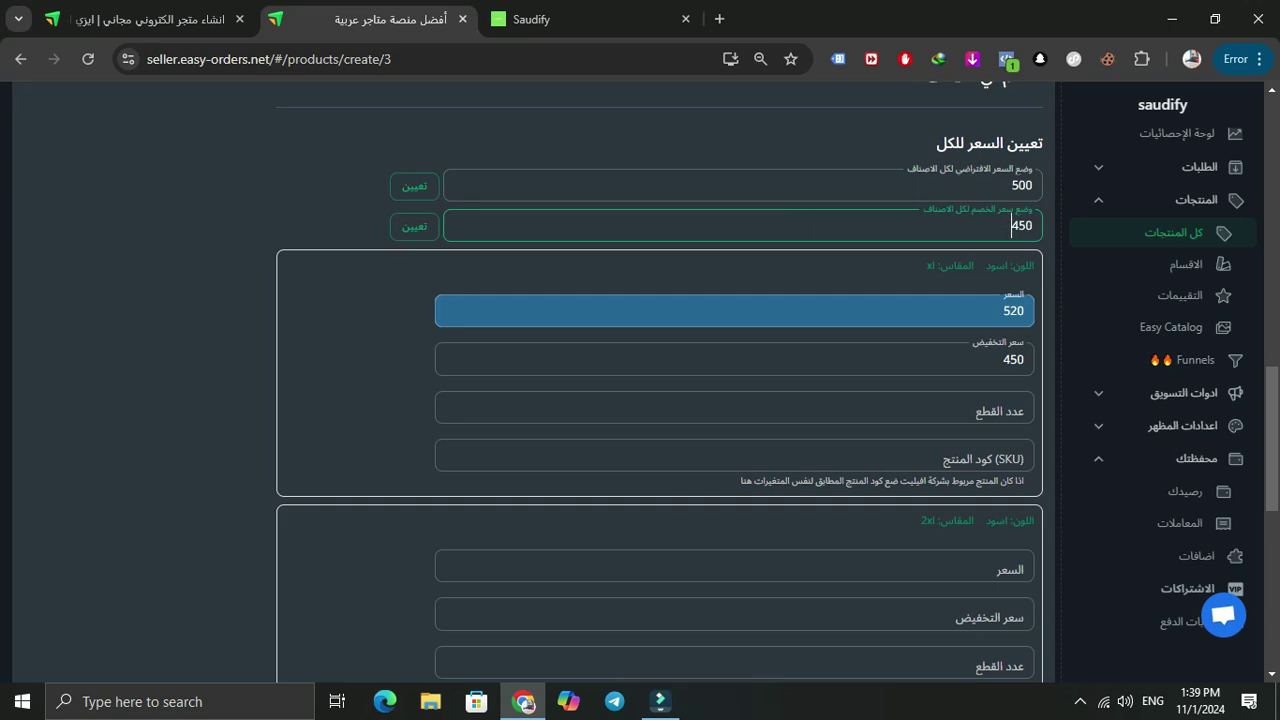
{"action": "left_click", "coordinate": [414, 186]}
{"action": "left_click", "coordinate": [414, 226]}
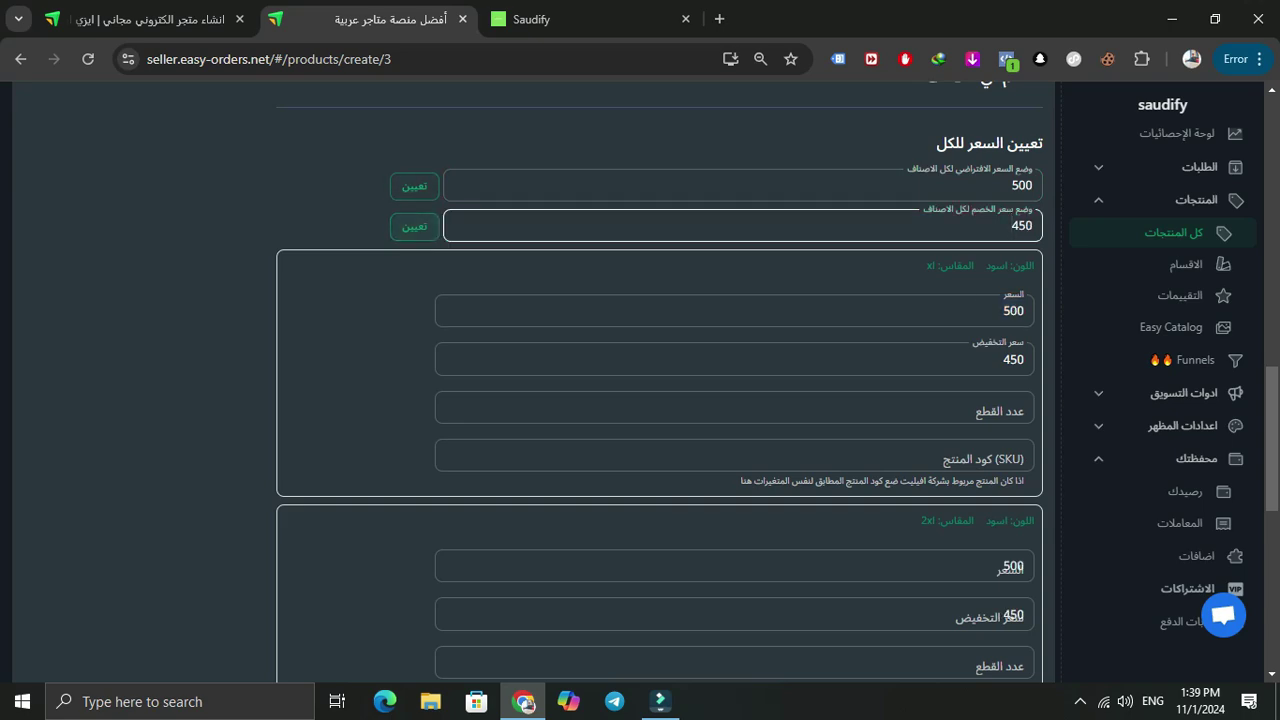
Examine the prices and discount prices filled in for each colour and size combination
{"action": "scroll", "coordinate": [414, 226], "scroll_direction": "up", "scroll_amount": 4}
{"action": "scroll", "coordinate": [660, 400], "scroll_direction": "down", "scroll_amount": 7}
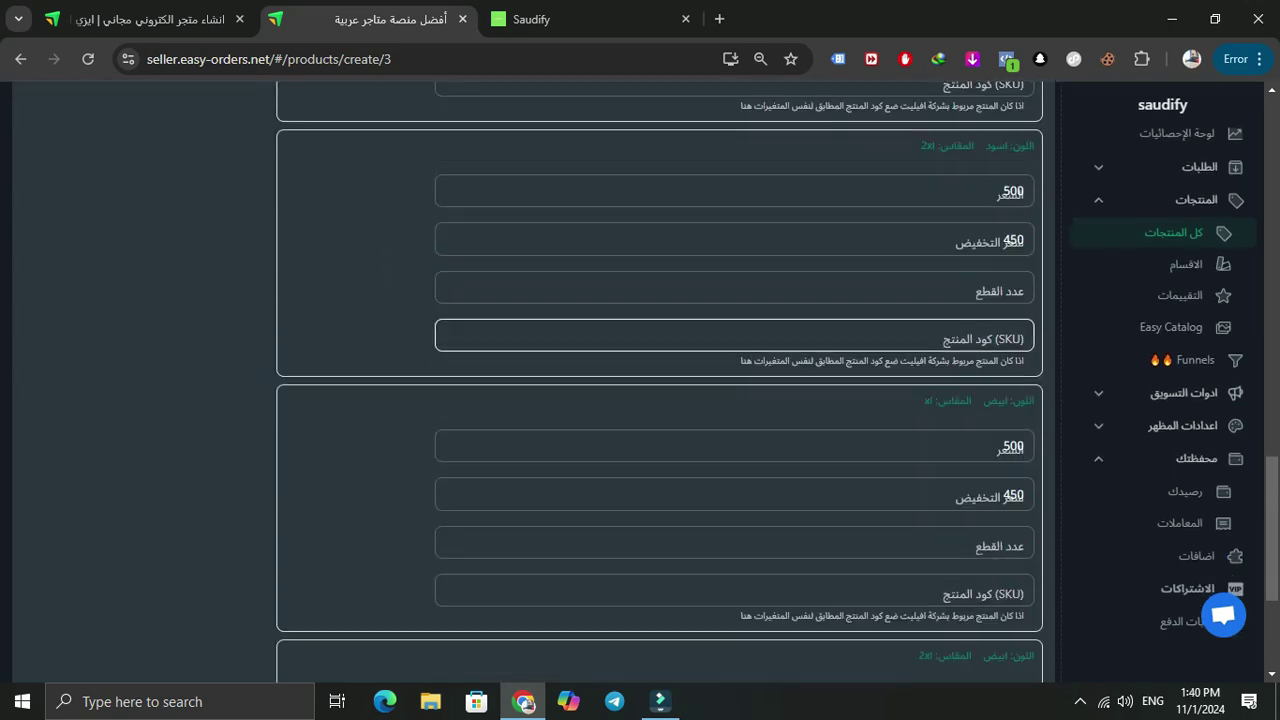
{"action": "scroll", "coordinate": [660, 400], "scroll_direction": "up", "scroll_amount": 6}
{"action": "scroll", "coordinate": [450, 238], "scroll_direction": "up", "scroll_amount": 4}
{"action": "scroll", "coordinate": [450, 238], "scroll_direction": "down", "scroll_amount": 10}
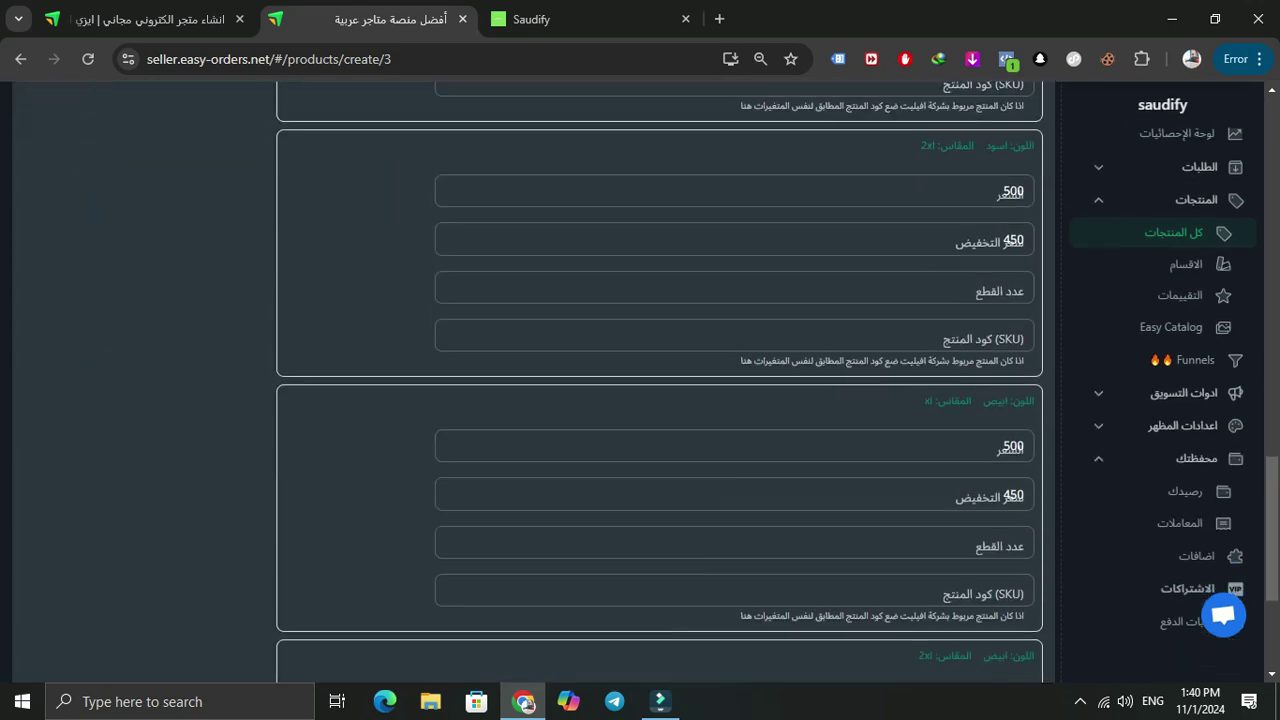
{"action": "scroll", "coordinate": [450, 238], "scroll_direction": "up", "scroll_amount": 6}
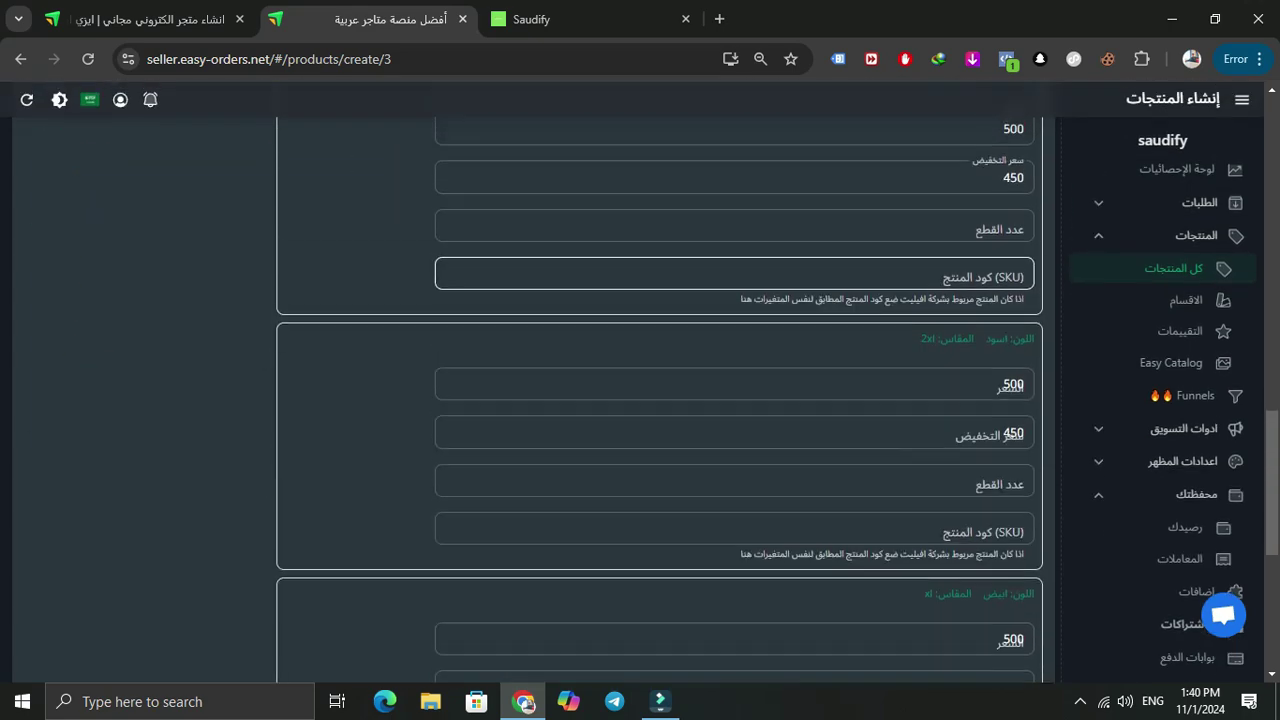
{"action": "scroll", "coordinate": [450, 310], "scroll_direction": "down", "scroll_amount": 2}
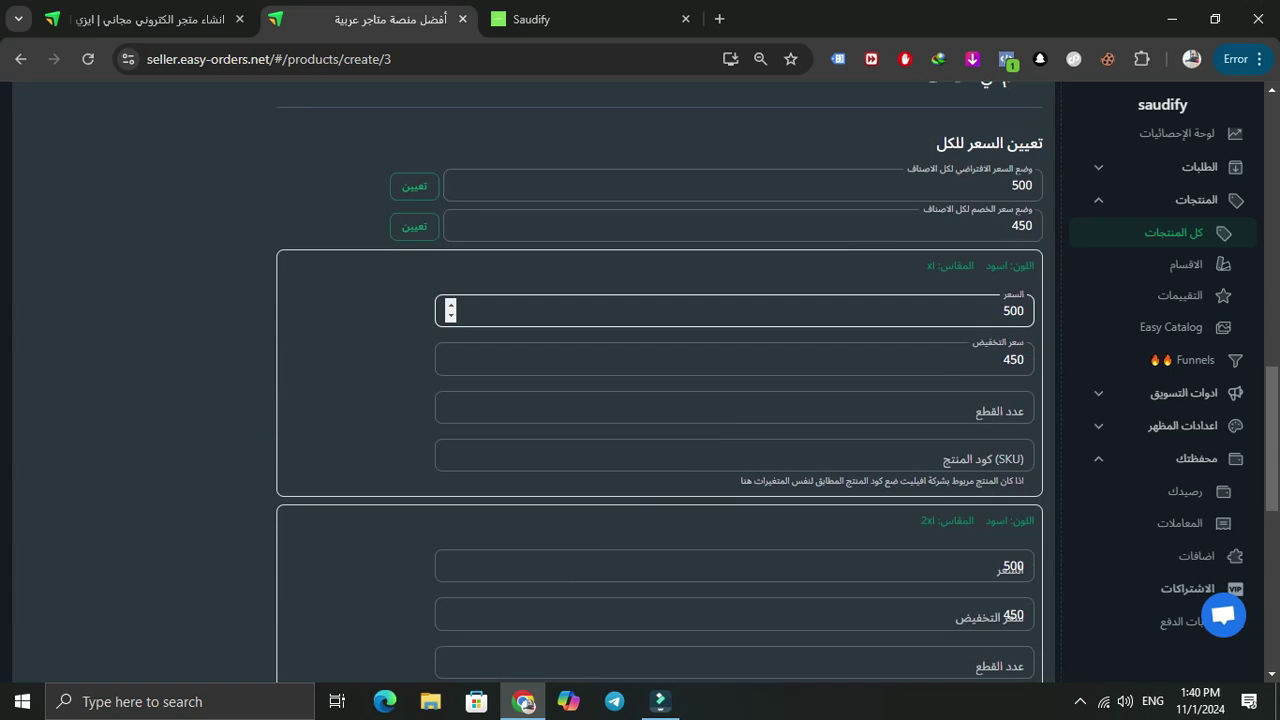
{"action": "scroll", "coordinate": [450, 310], "scroll_direction": "up", "scroll_amount": 2}
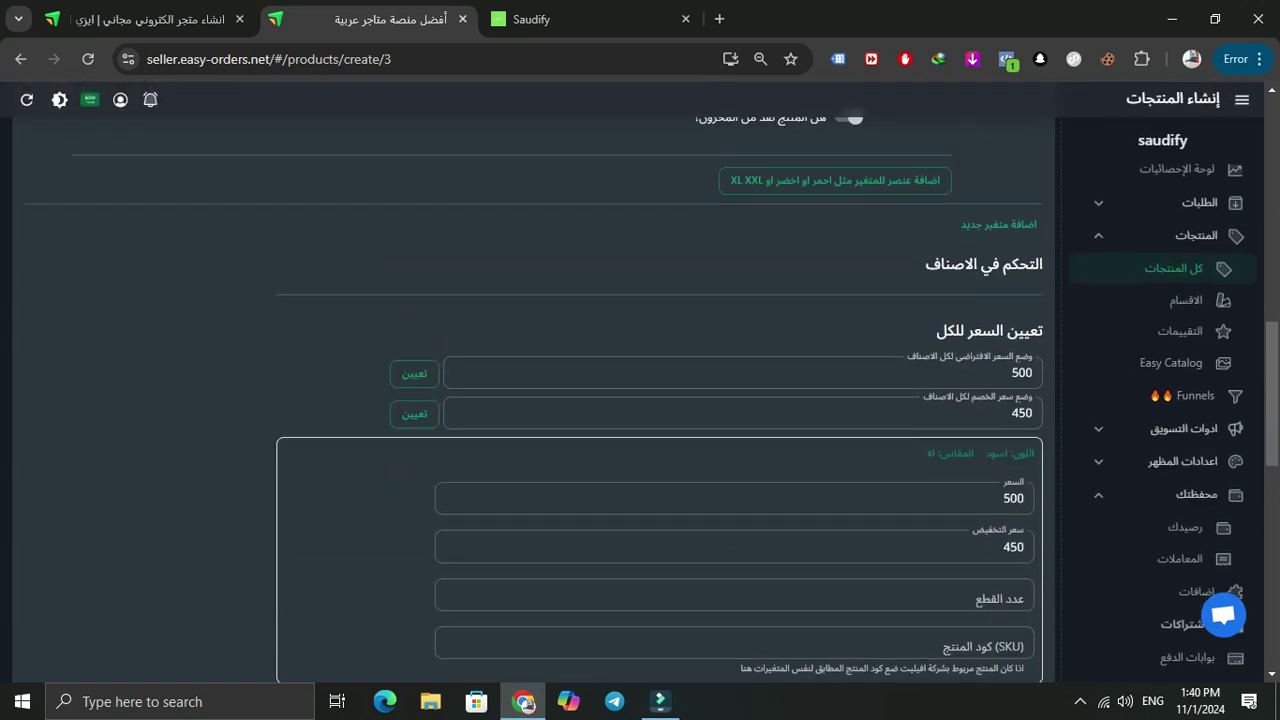
{"action": "scroll", "coordinate": [450, 310], "scroll_direction": "down", "scroll_amount": 2}
{"action": "scroll", "coordinate": [450, 310], "scroll_direction": "down", "scroll_amount": 2}
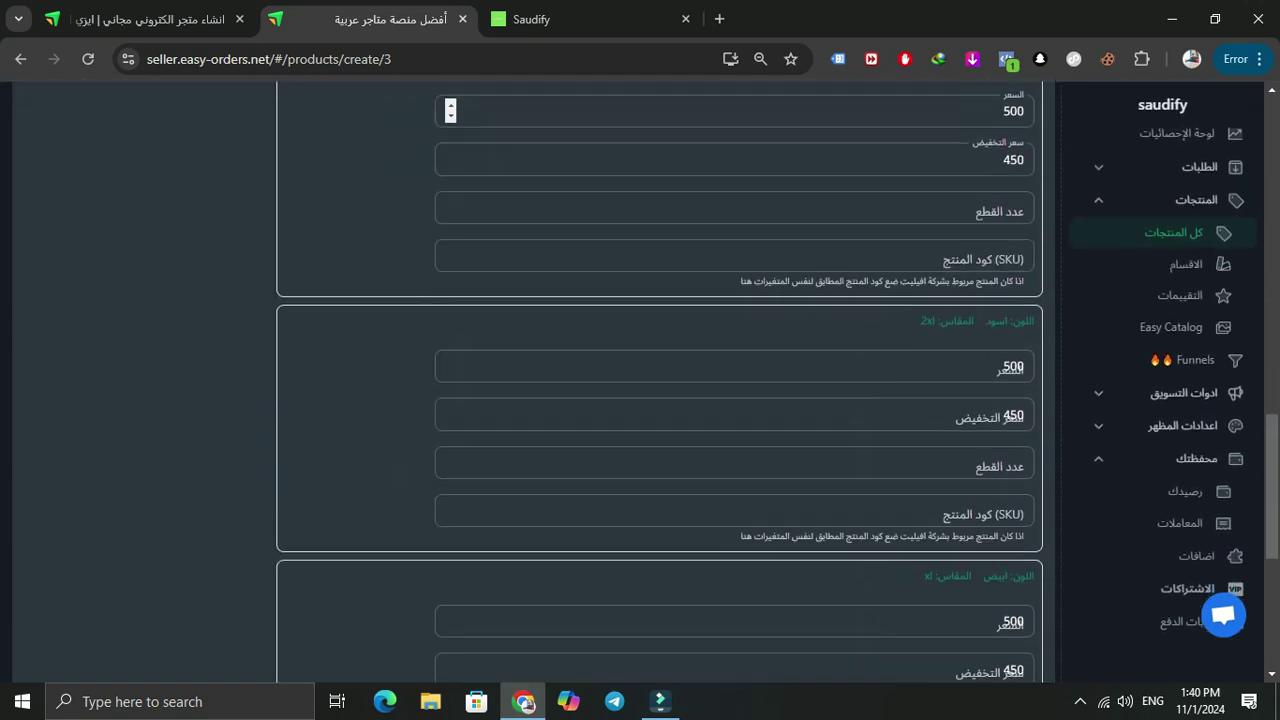
{"action": "scroll", "coordinate": [450, 285], "scroll_direction": "down", "scroll_amount": 1}
{"action": "scroll", "coordinate": [448, 234], "scroll_direction": "down", "scroll_amount": 3}
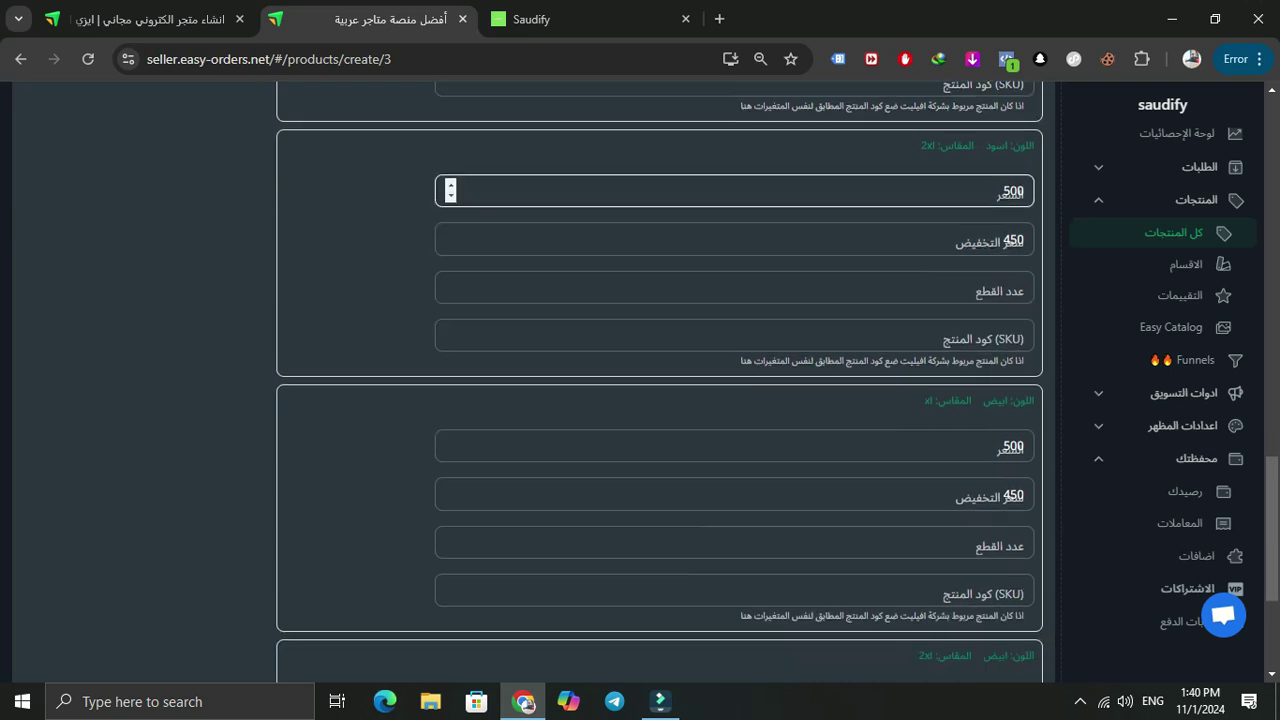
{"action": "scroll", "coordinate": [660, 400], "scroll_direction": "down", "scroll_amount": 1}
{"action": "scroll", "coordinate": [660, 400], "scroll_direction": "up", "scroll_amount": 4}
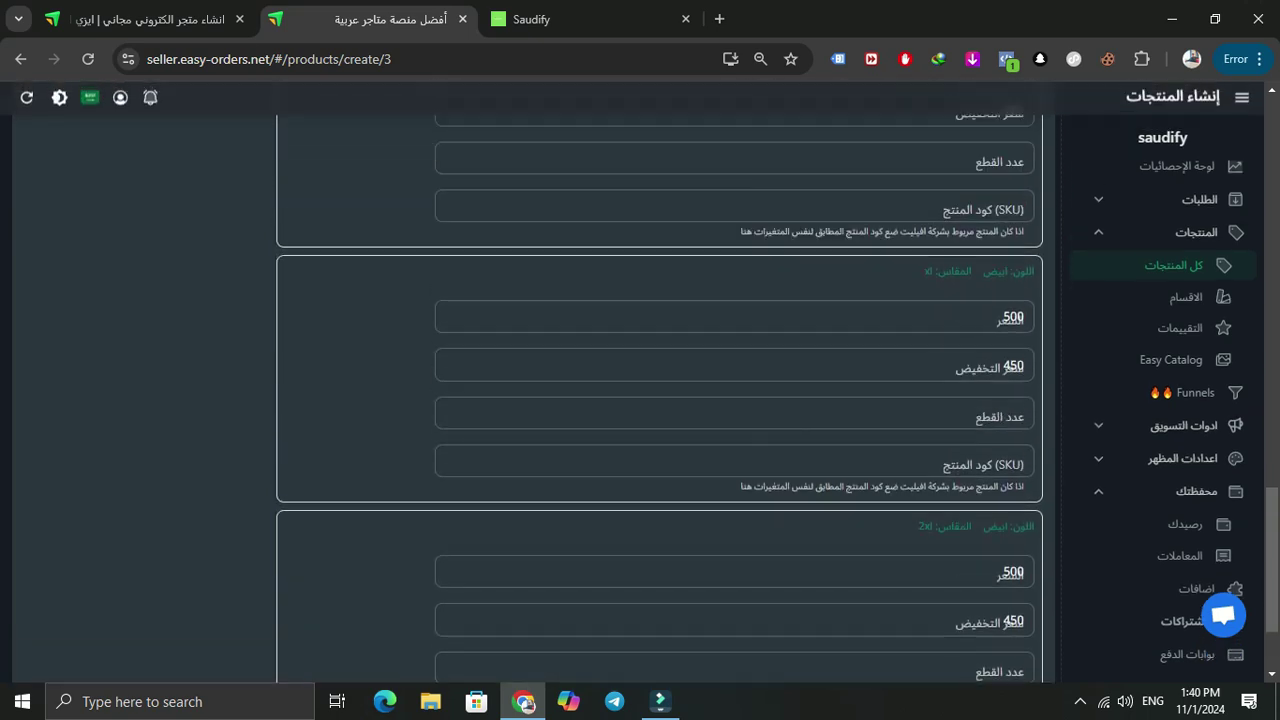
{"action": "scroll", "coordinate": [450, 316], "scroll_direction": "down", "scroll_amount": 3}
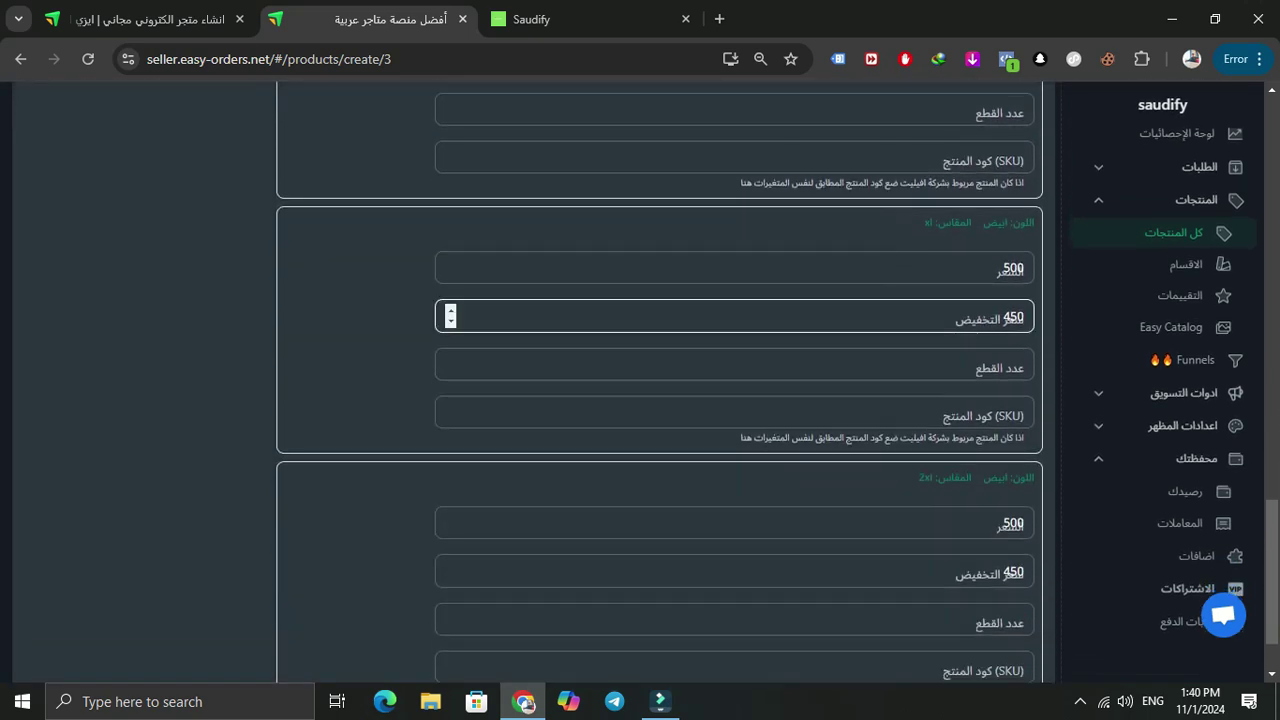
Set the price to 600 and the discount price to 501 for the ابيض / xl combination
{"action": "scroll", "coordinate": [450, 316], "scroll_direction": "down", "scroll_amount": 2}
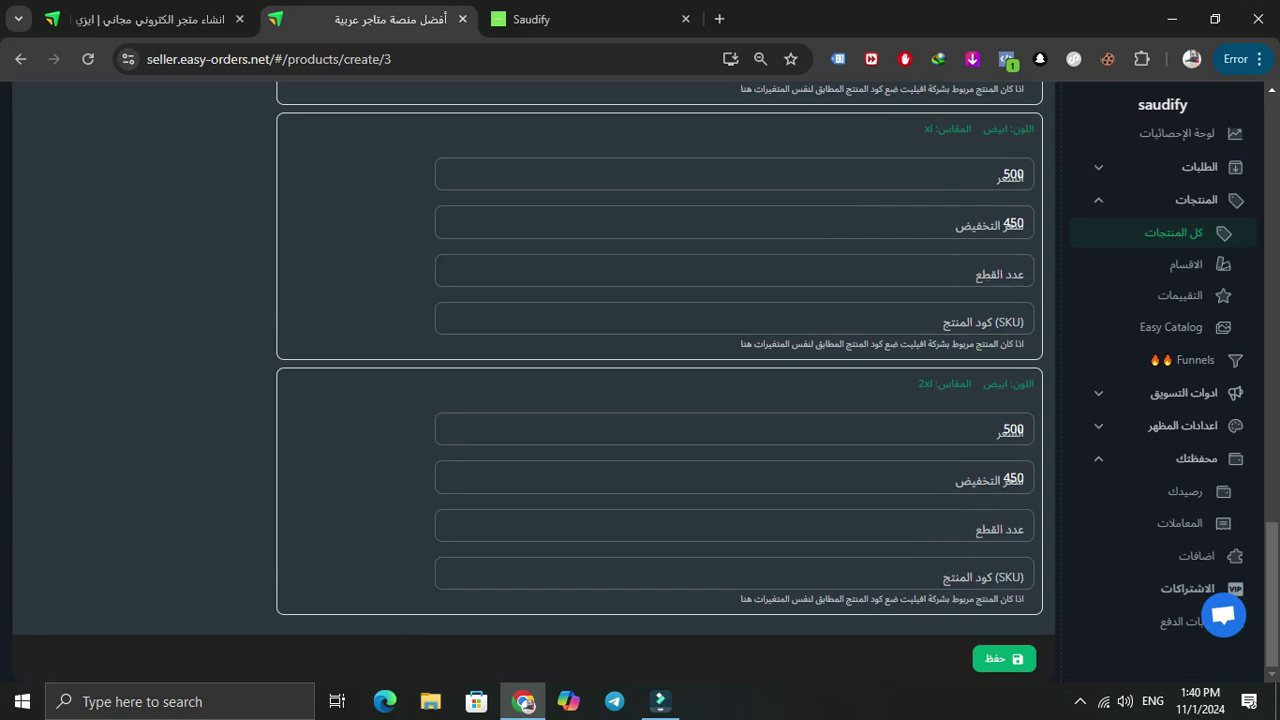
{"action": "double_click", "coordinate": [1013, 174]}
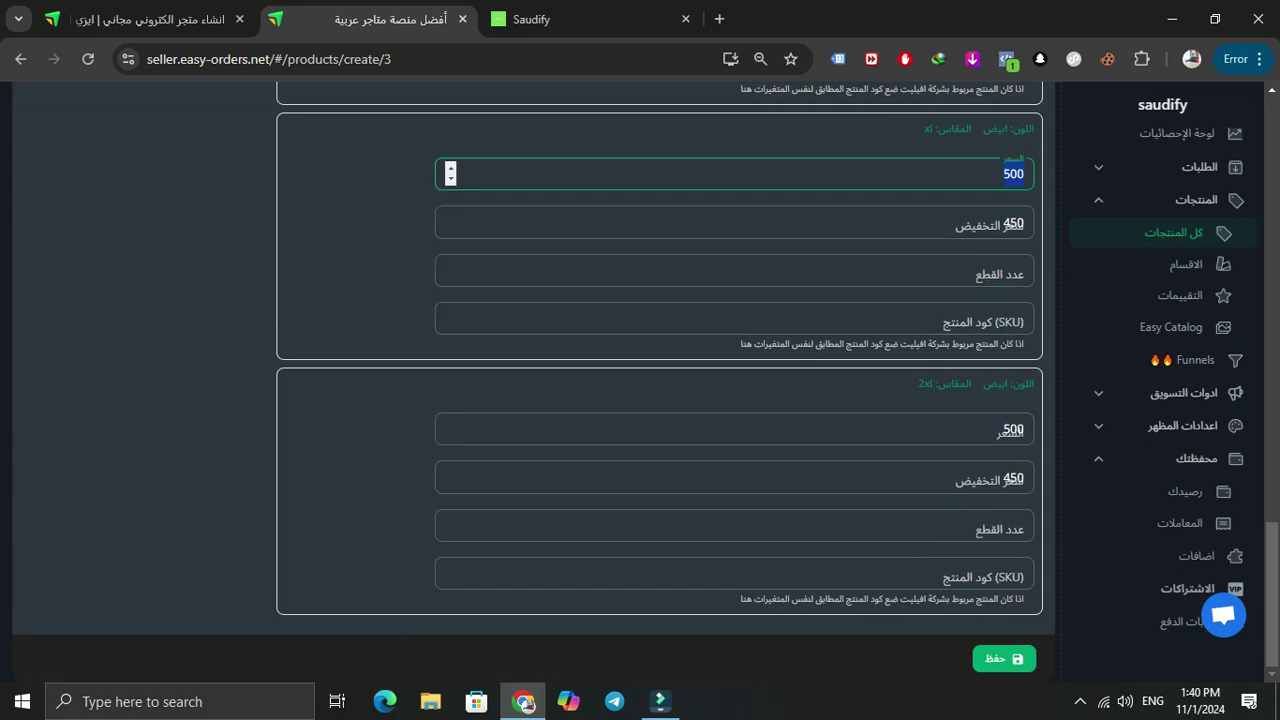
{"action": "type", "text": "600"}
{"action": "double_click", "coordinate": [1010, 222]}
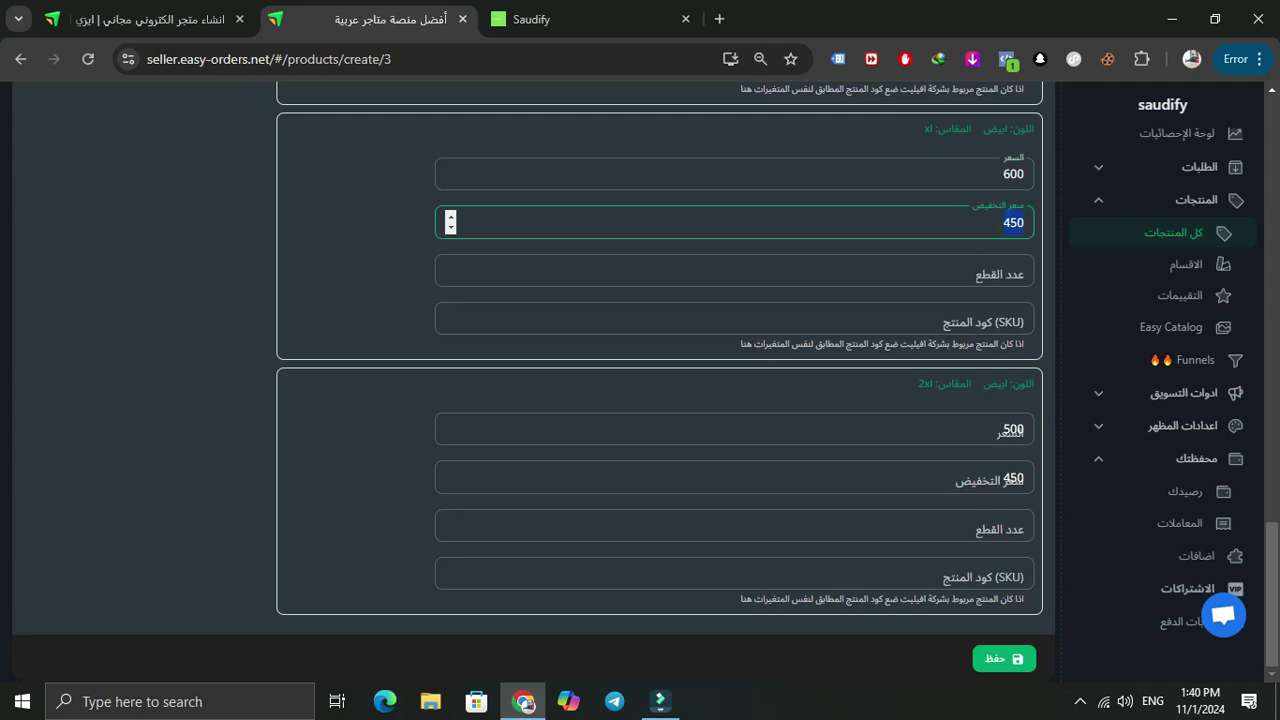
{"action": "type", "text": "500"}
{"action": "scroll", "coordinate": [1010, 222], "scroll_direction": "up", "scroll_amount": 2}
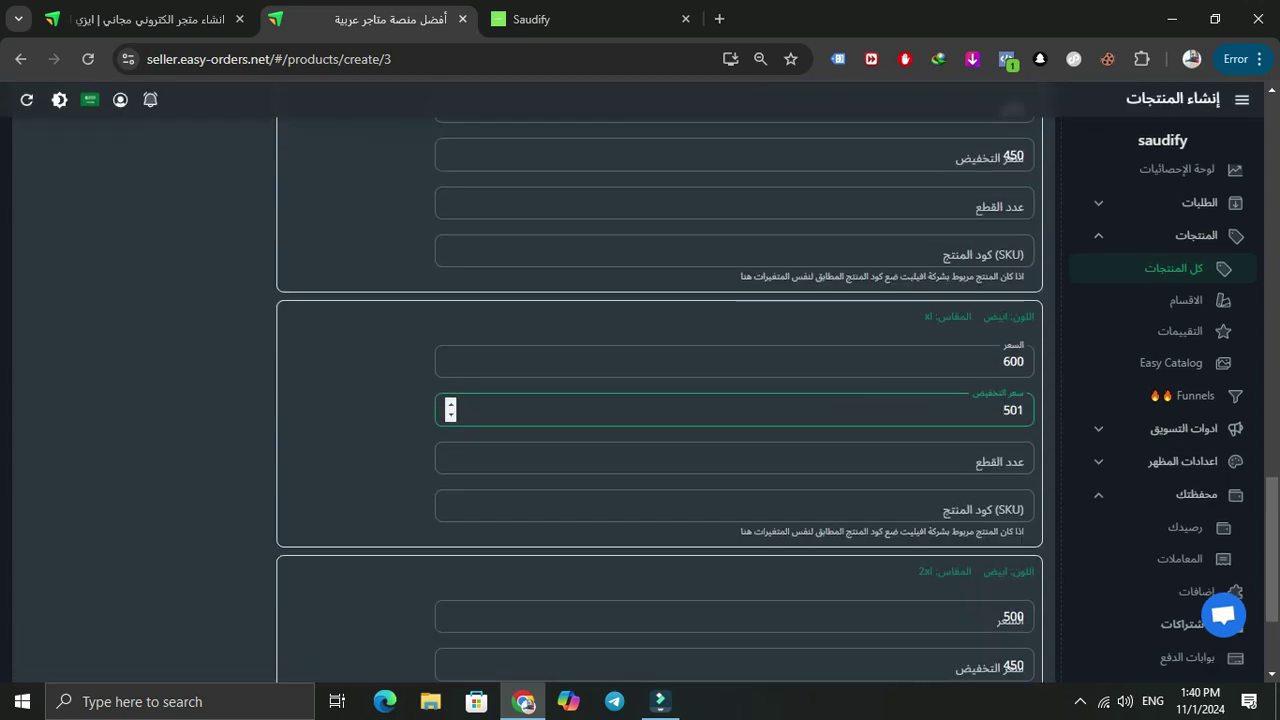
{"action": "scroll", "coordinate": [900, 270], "scroll_direction": "up", "scroll_amount": 4}
{"action": "scroll", "coordinate": [900, 270], "scroll_direction": "down", "scroll_amount": 6}
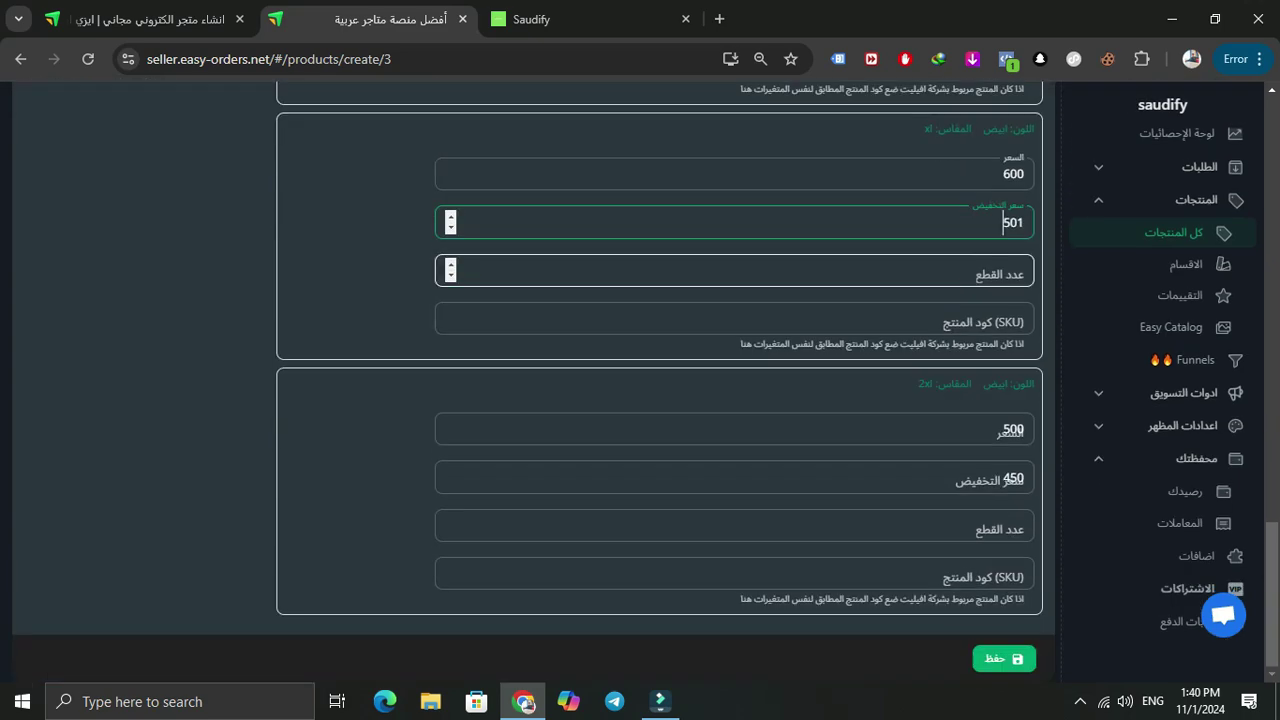
{"action": "scroll", "coordinate": [900, 270], "scroll_direction": "up", "scroll_amount": 4}
{"action": "scroll", "coordinate": [900, 270], "scroll_direction": "down", "scroll_amount": 4}
In the product's advanced settings, enable the fixed buy button at the page bottom, buying from the same page, and skipping the cart
{"action": "scroll", "coordinate": [900, 270], "scroll_direction": "up", "scroll_amount": 12}
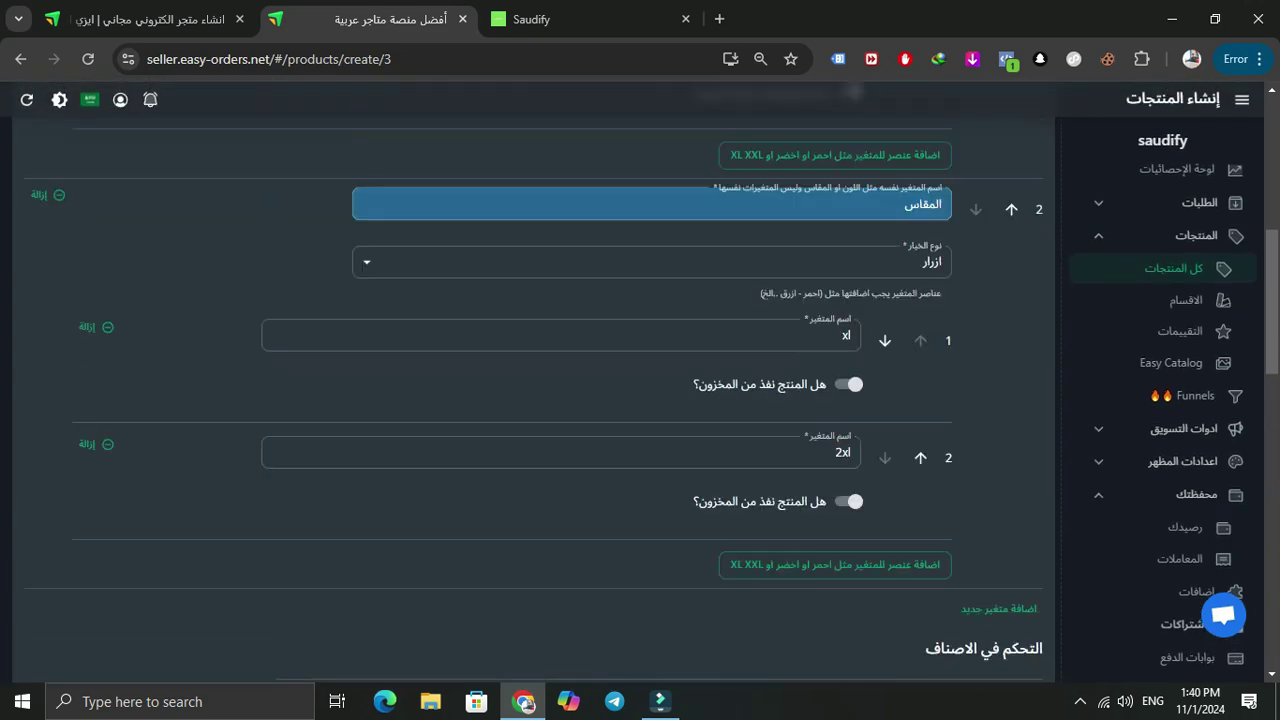
{"action": "scroll", "coordinate": [650, 203], "scroll_direction": "up", "scroll_amount": 5}
{"action": "left_click", "coordinate": [560, 146]}
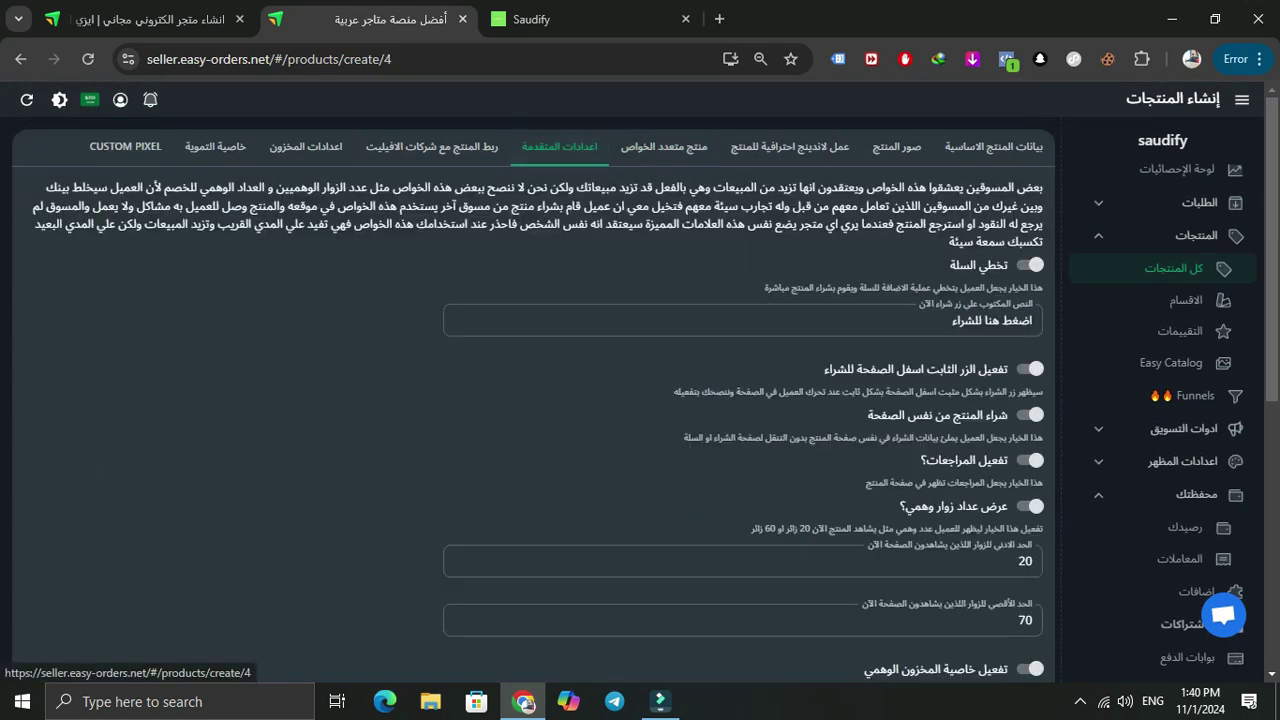
{"action": "scroll", "coordinate": [560, 300], "scroll_direction": "down", "scroll_amount": 2}
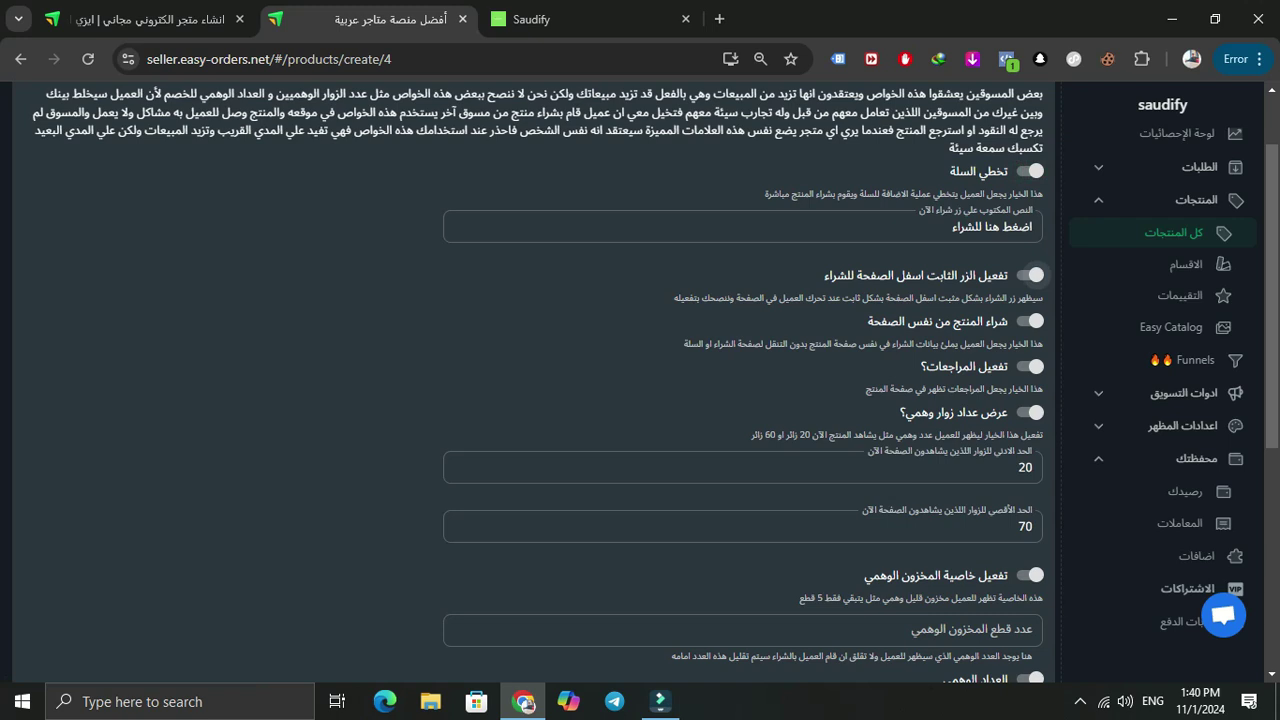
{"action": "left_click", "coordinate": [1030, 274]}
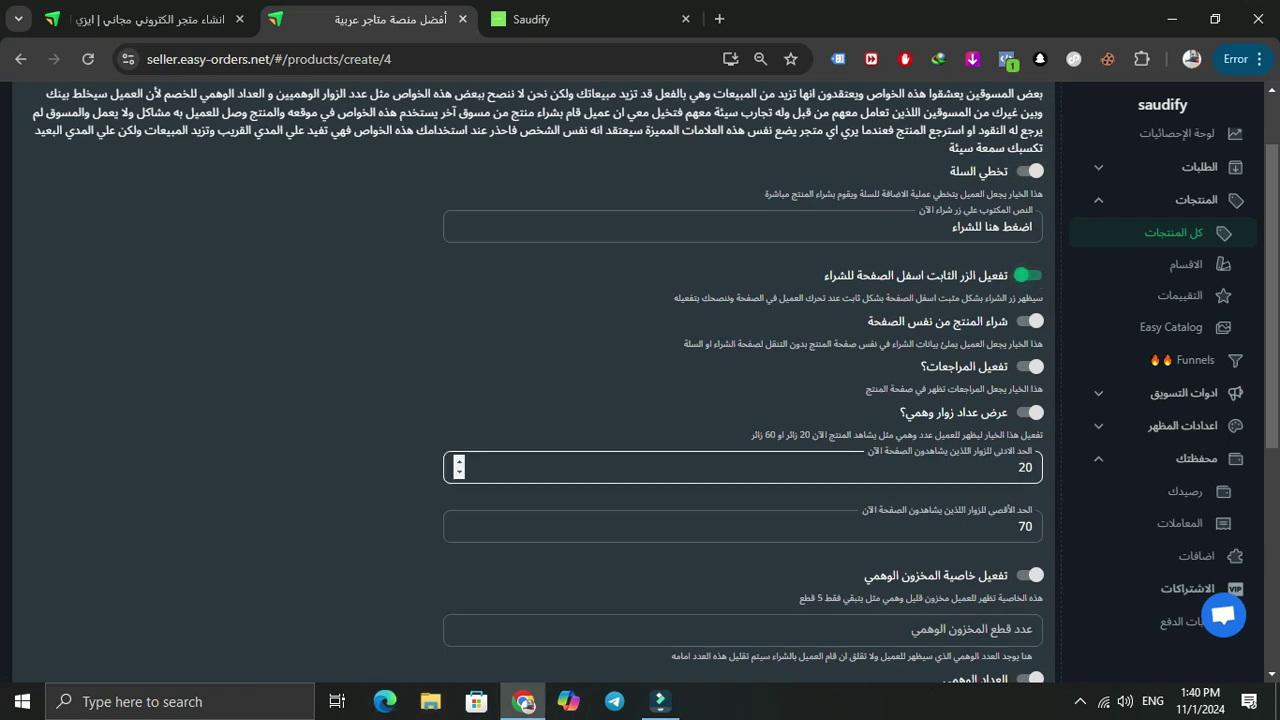
{"action": "scroll", "coordinate": [740, 400], "scroll_direction": "down", "scroll_amount": 3}
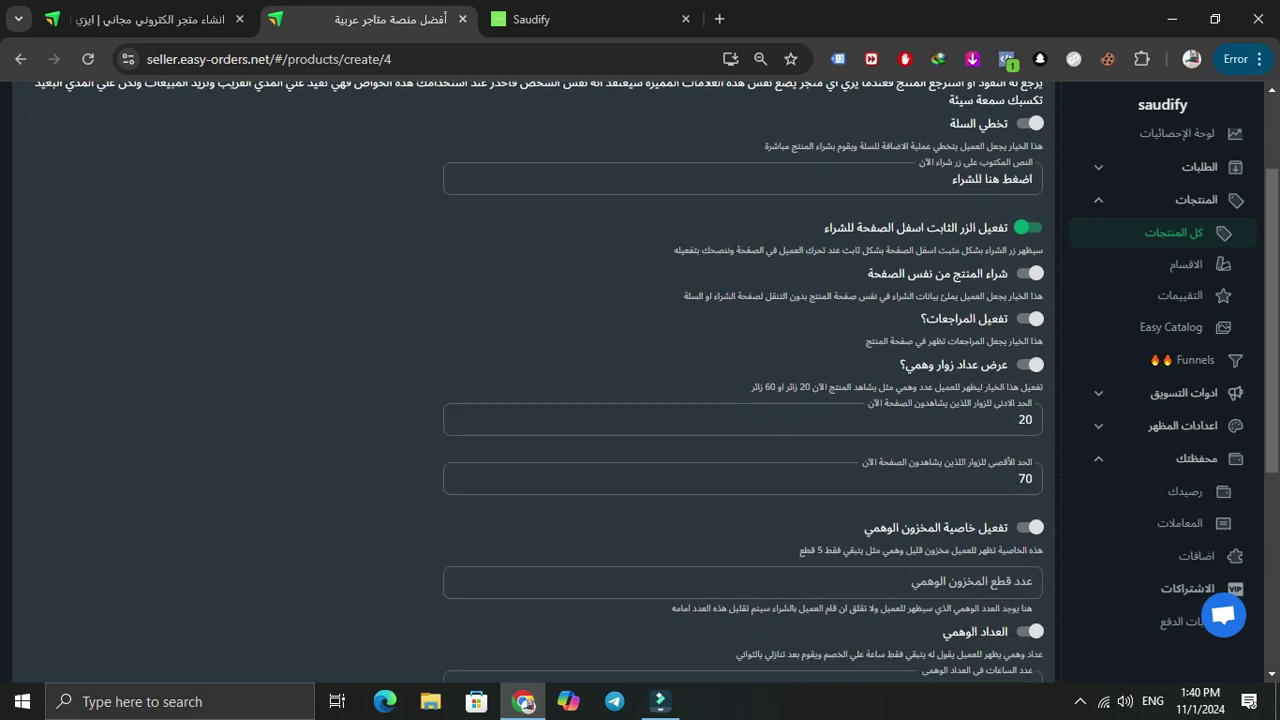
{"action": "scroll", "coordinate": [740, 400], "scroll_direction": "up", "scroll_amount": 3}
{"action": "left_click", "coordinate": [1028, 321]}
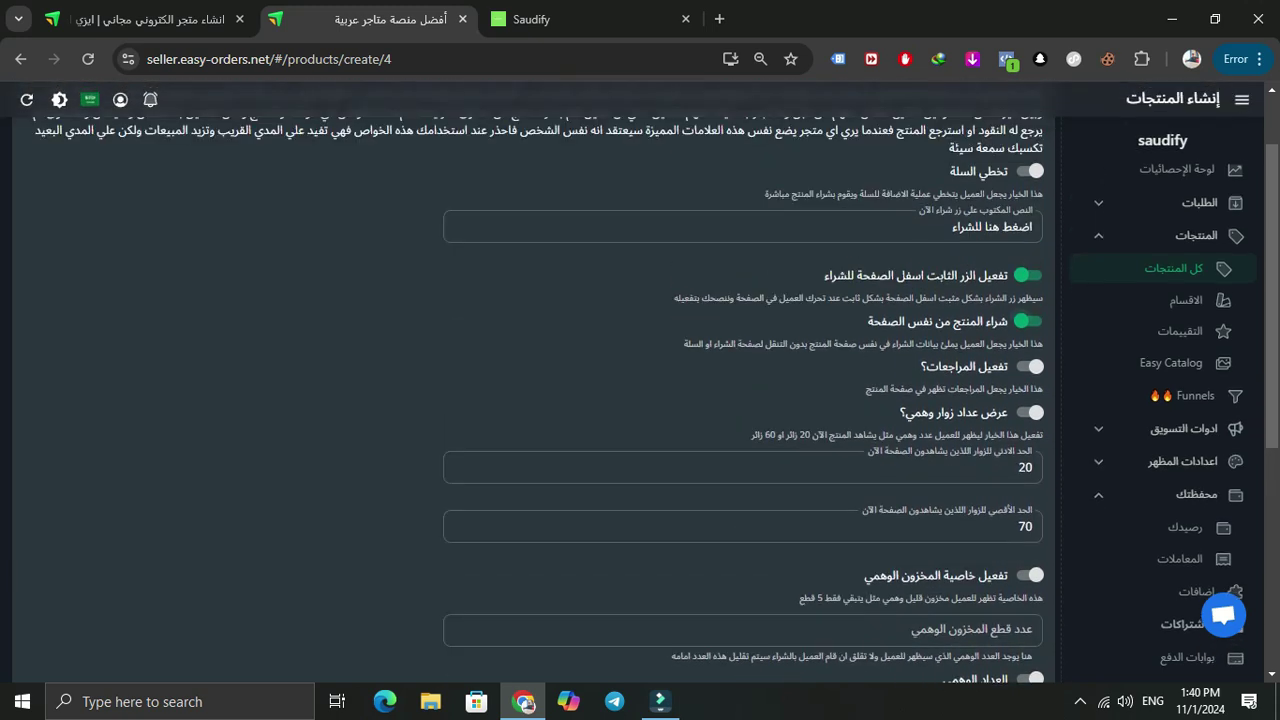
{"action": "left_click", "coordinate": [1028, 171]}
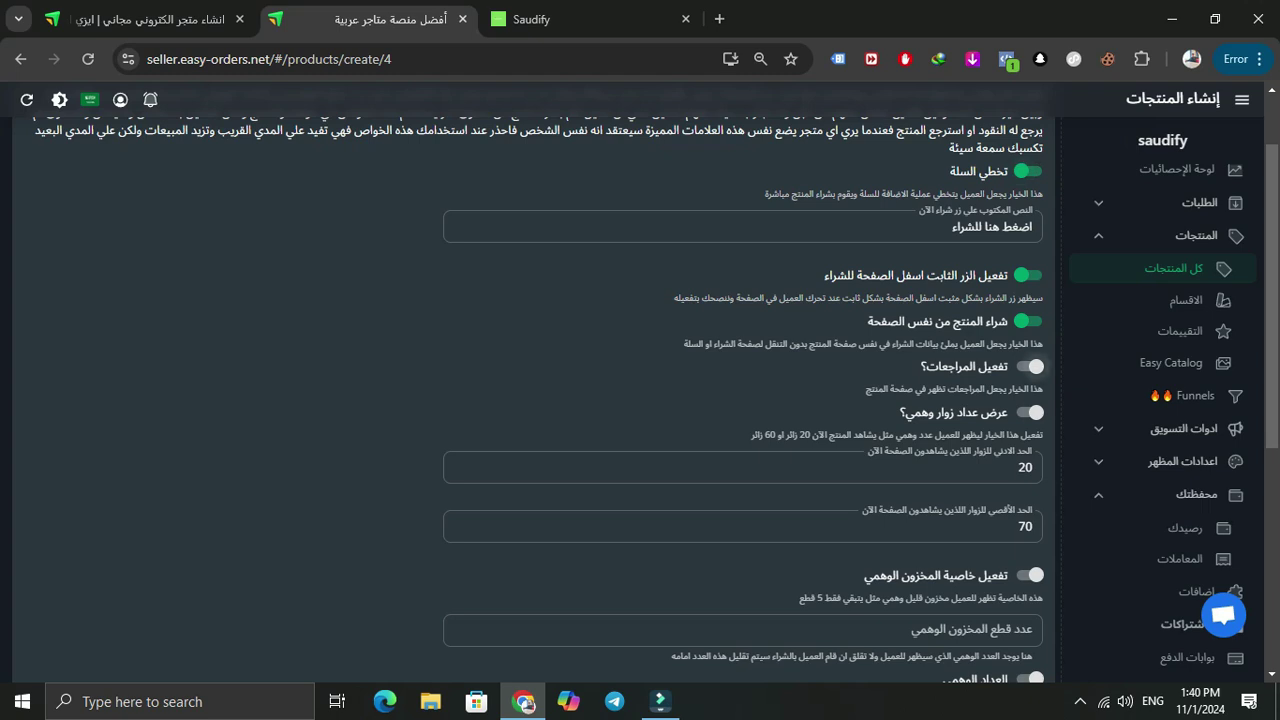
Enable product reviews and the fake visitor counter, and check the counter's minimum and maximum visitor values
{"action": "left_click", "coordinate": [1030, 366]}
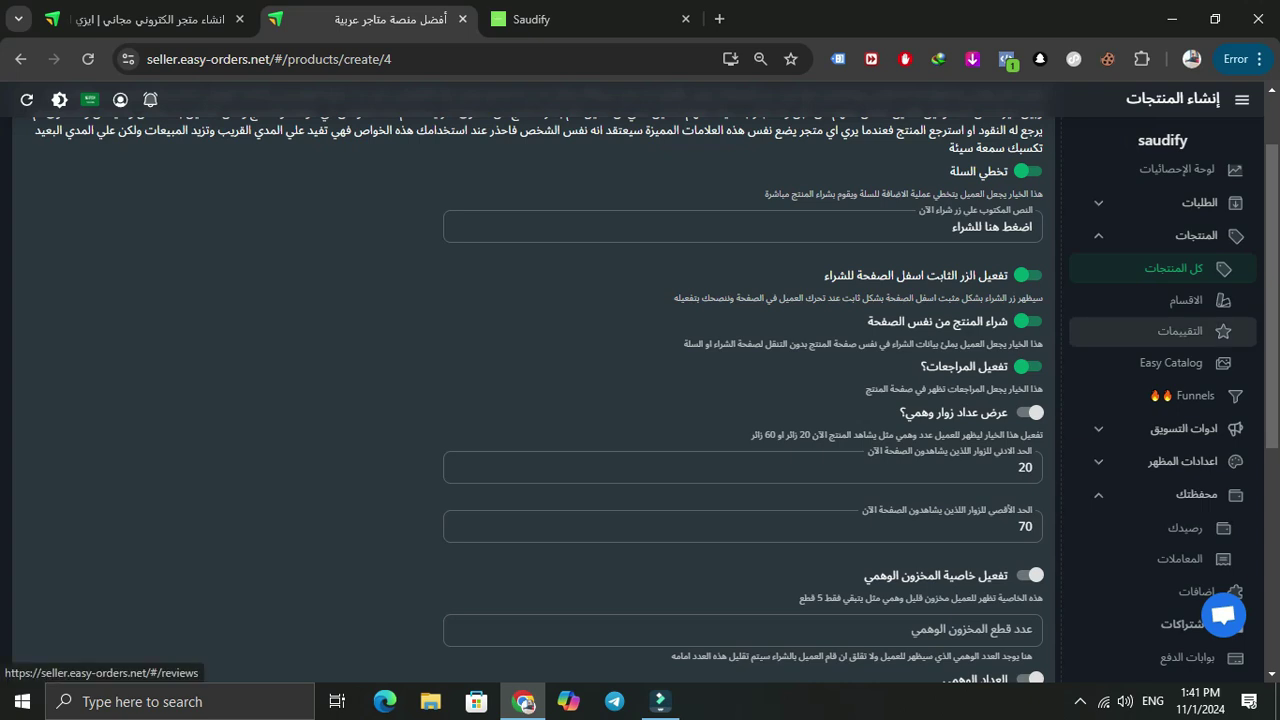
{"action": "left_click", "coordinate": [1030, 412]}
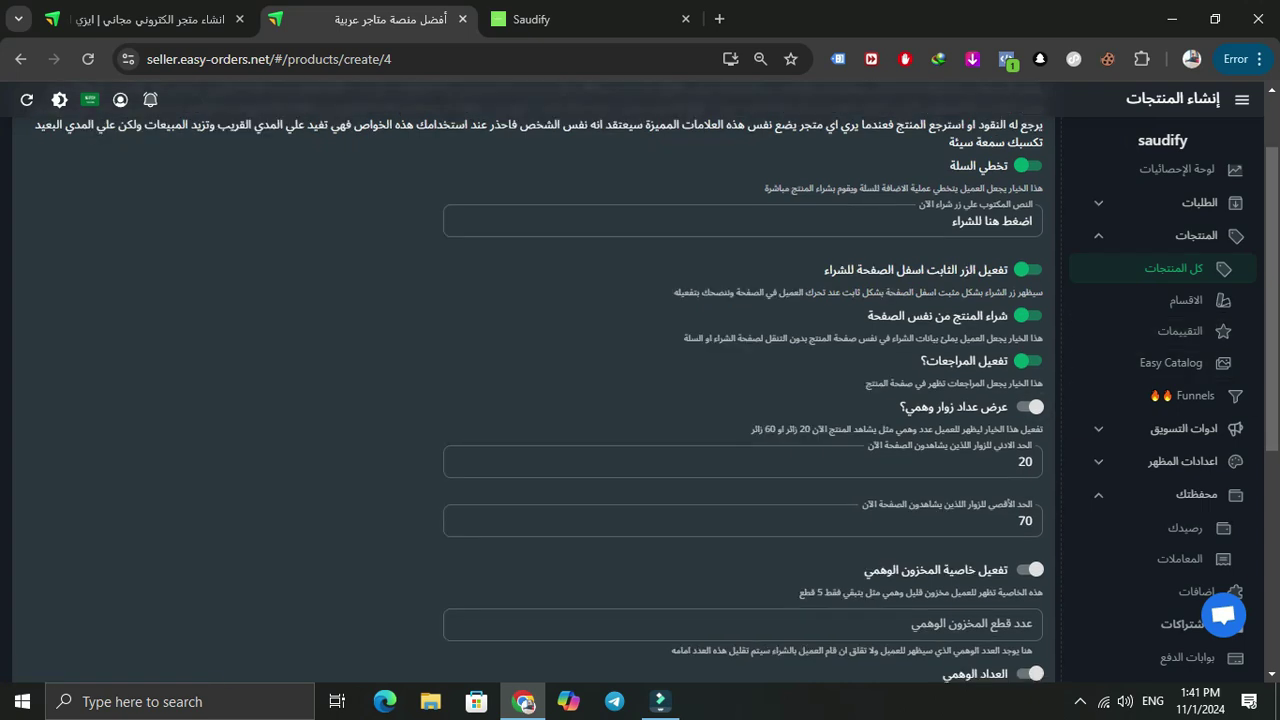
{"action": "scroll", "coordinate": [1030, 412], "scroll_direction": "down", "scroll_amount": 2}
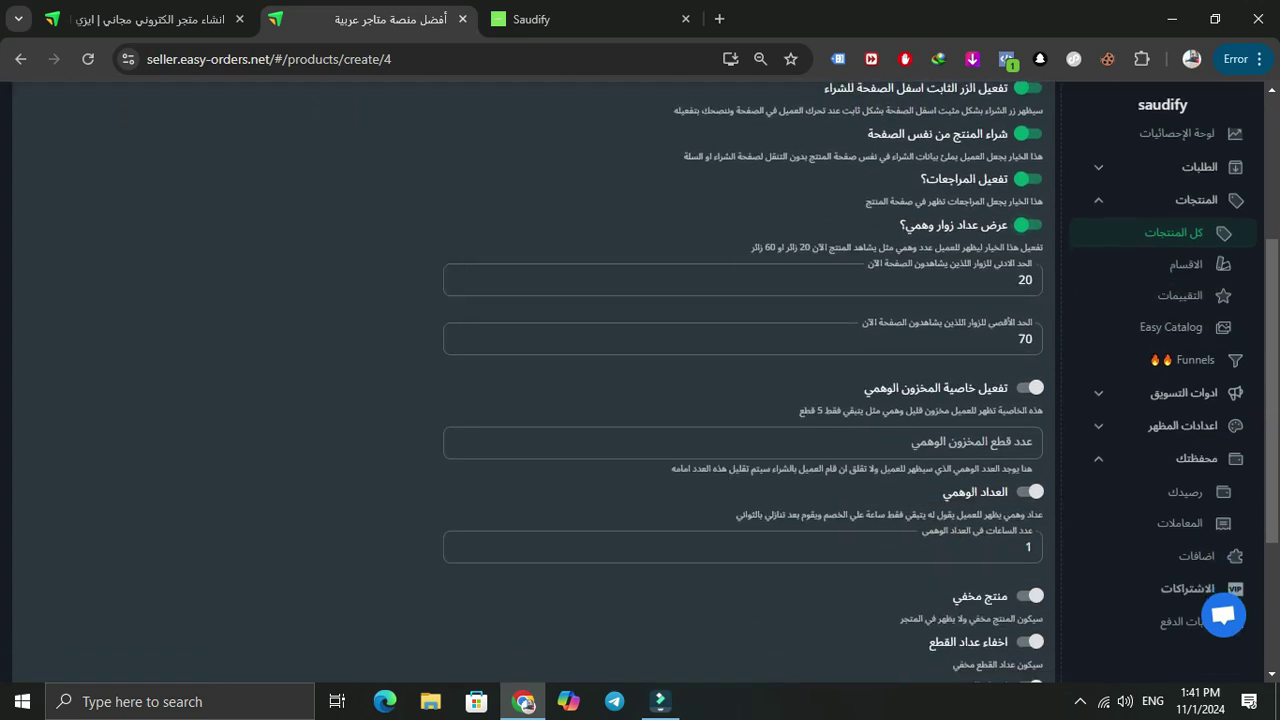
{"action": "left_click", "coordinate": [1016, 280]}
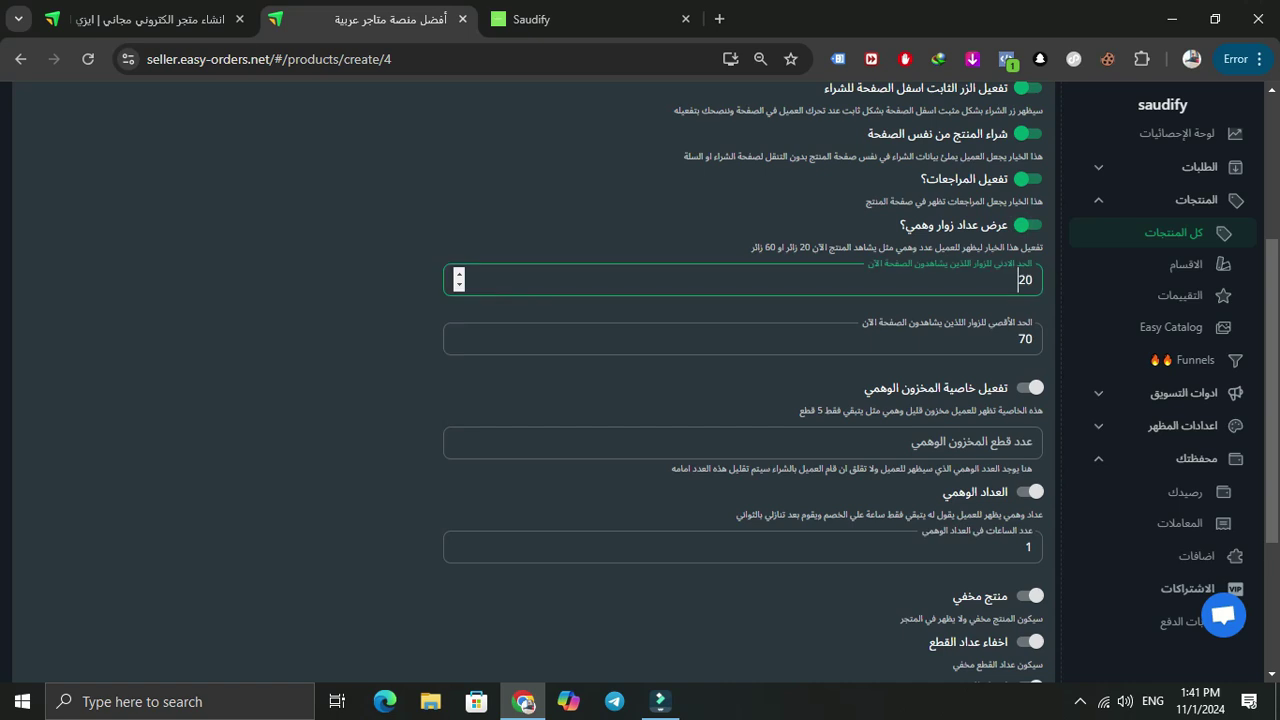
{"action": "double_click", "coordinate": [1022, 339]}
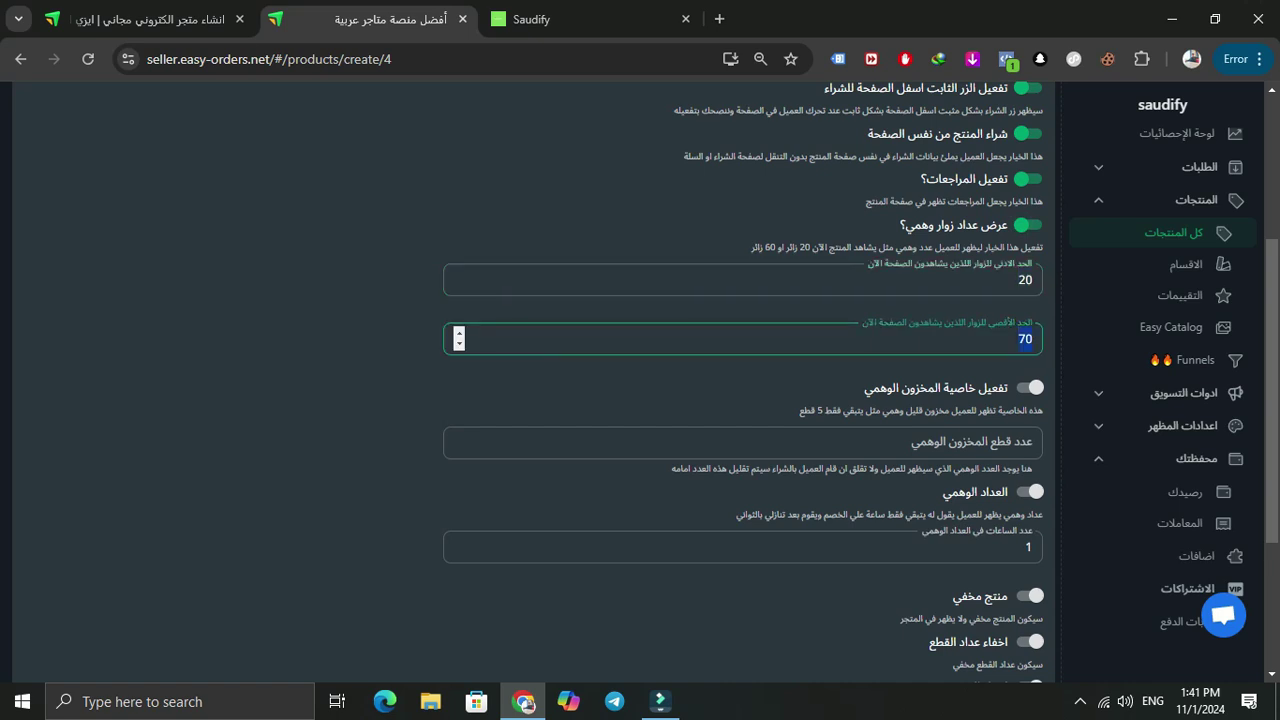
{"action": "left_click", "coordinate": [1026, 280]}
{"action": "left_click_drag", "start_coordinate": [1018, 280], "coordinate": [1025, 280]}
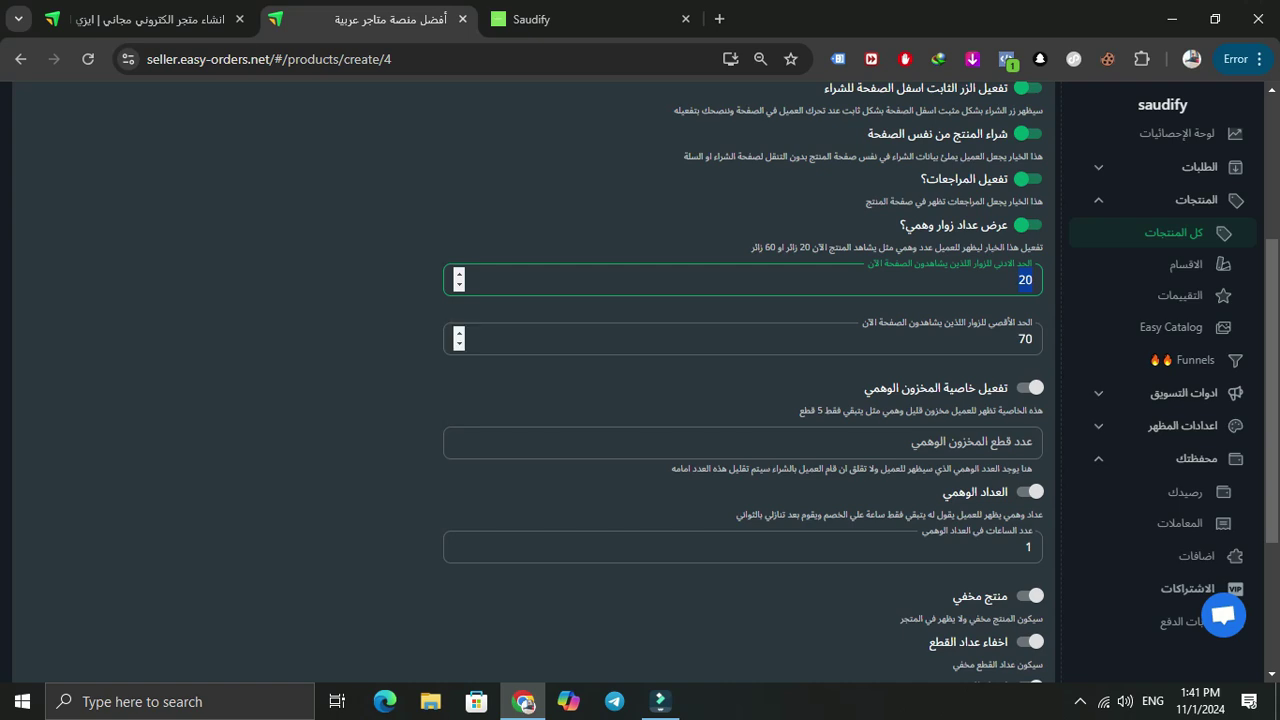
{"action": "left_click_drag", "start_coordinate": [1017, 339], "coordinate": [1025, 339]}
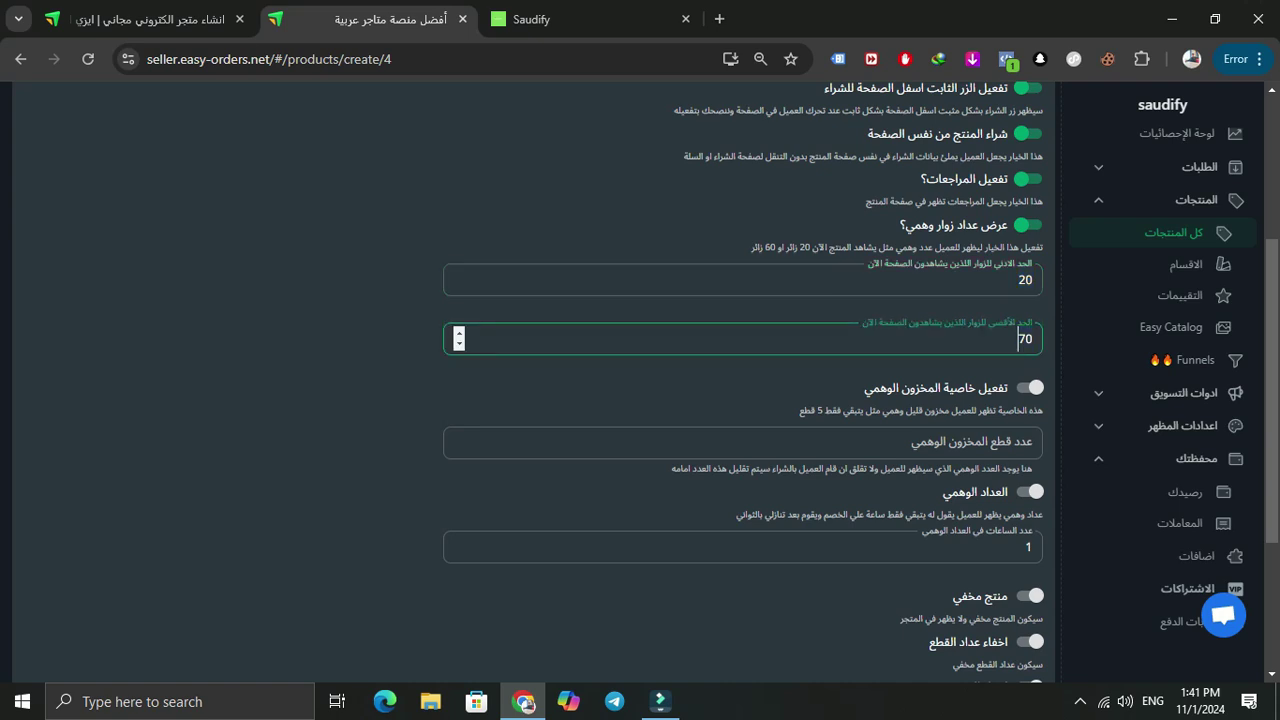
{"action": "left_click", "coordinate": [1018, 280]}
Enable the fake stock and fake countdown options, and set the countdown's number of hours to 0
{"action": "scroll", "coordinate": [1020, 442], "scroll_direction": "down", "scroll_amount": 2}
{"action": "scroll", "coordinate": [1030, 310], "scroll_direction": "up", "scroll_amount": 1}
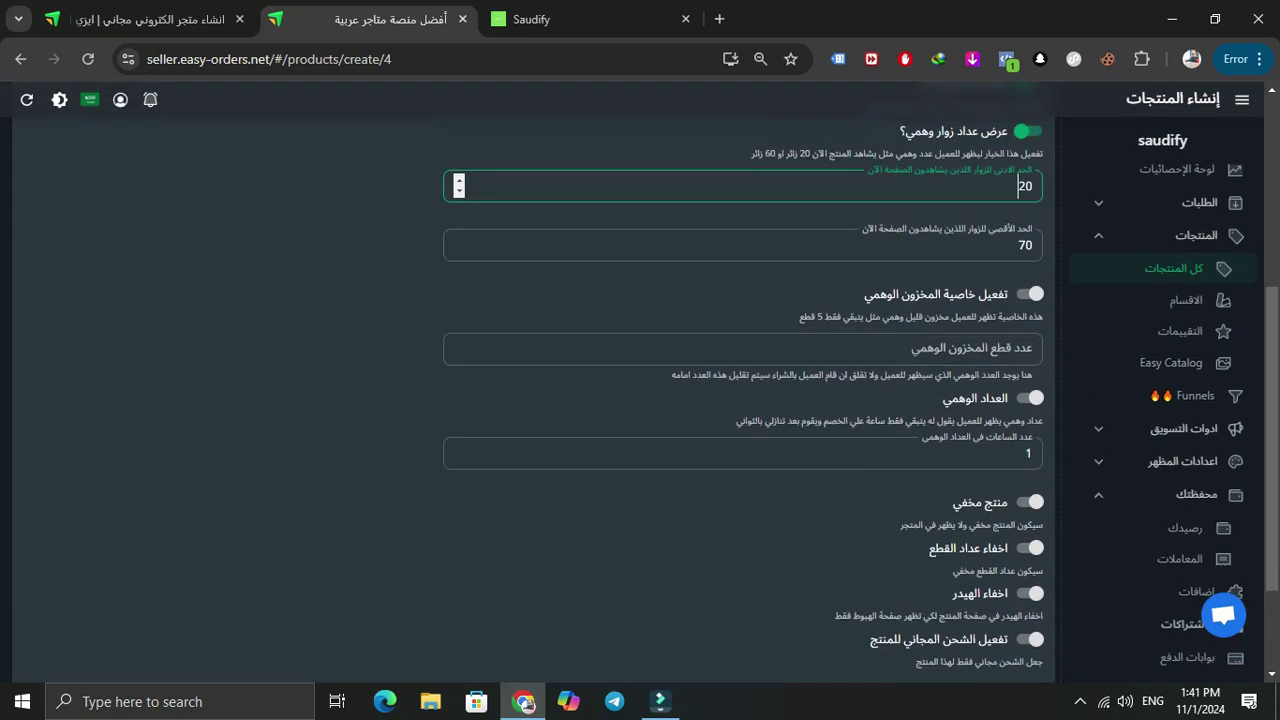
{"action": "left_click", "coordinate": [1029, 293]}
{"action": "left_click", "coordinate": [1020, 349]}
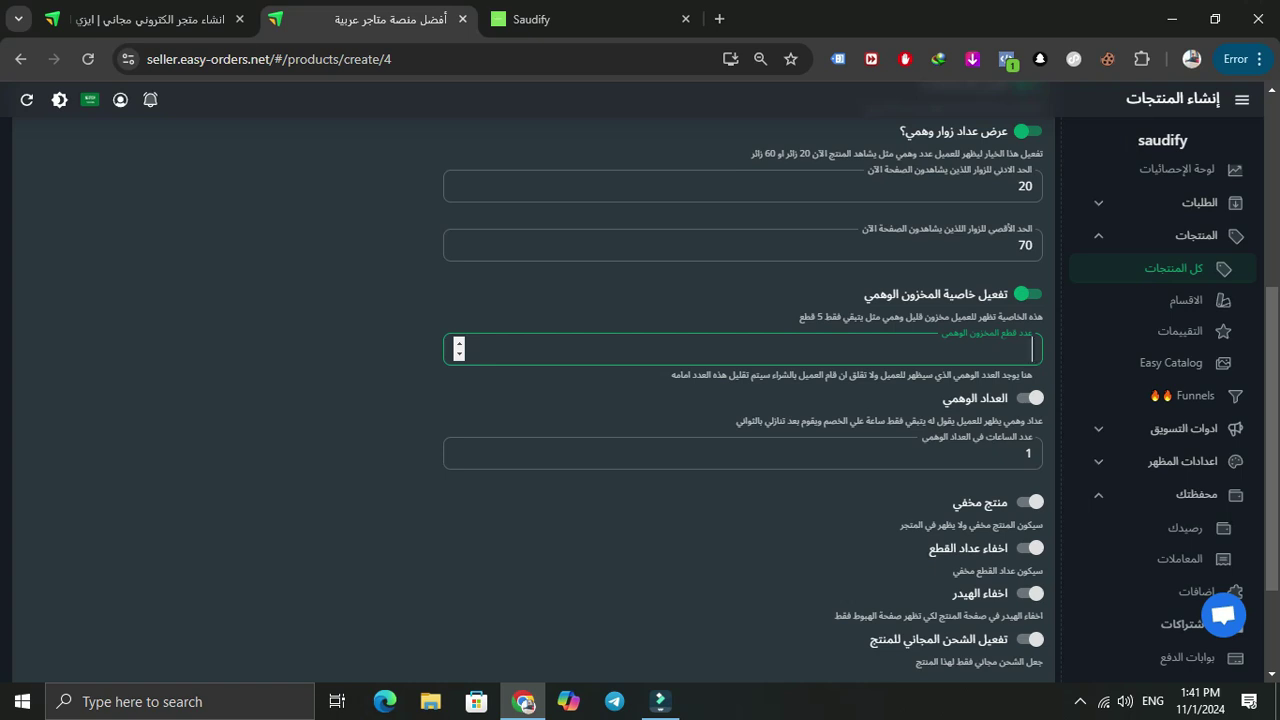
{"action": "left_click", "coordinate": [1029, 397]}
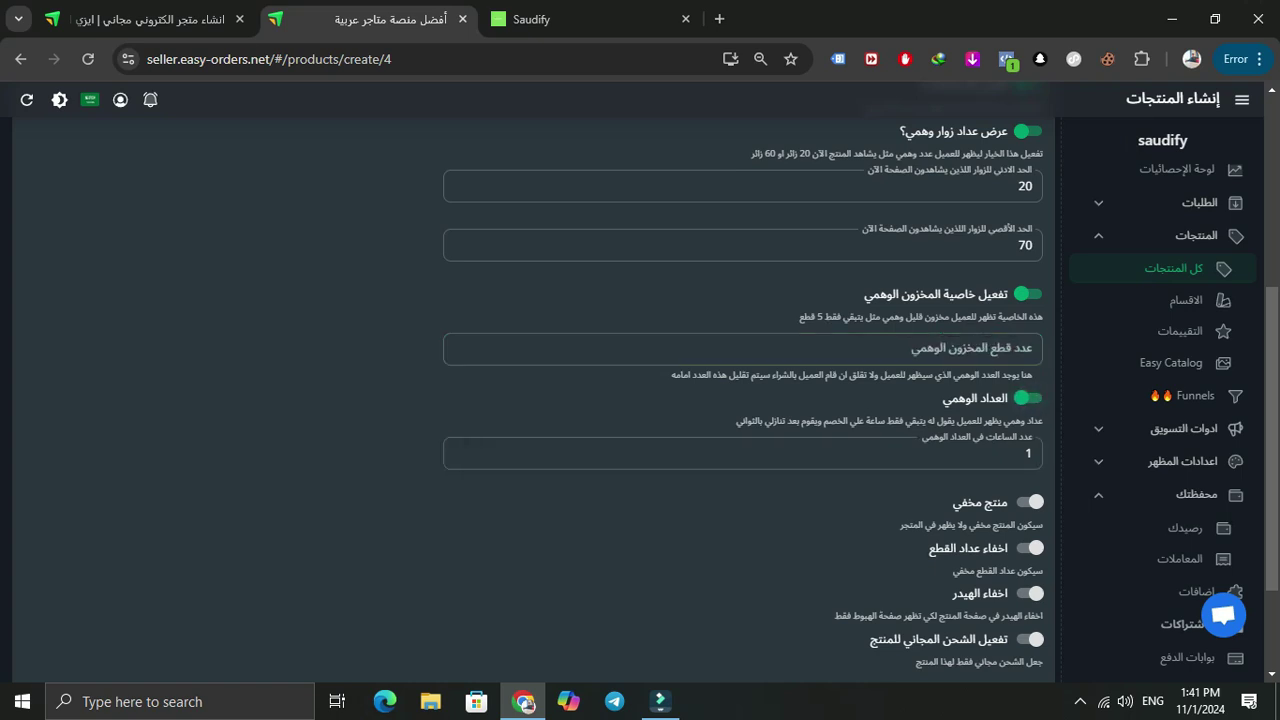
{"action": "key", "text": "Tab"}
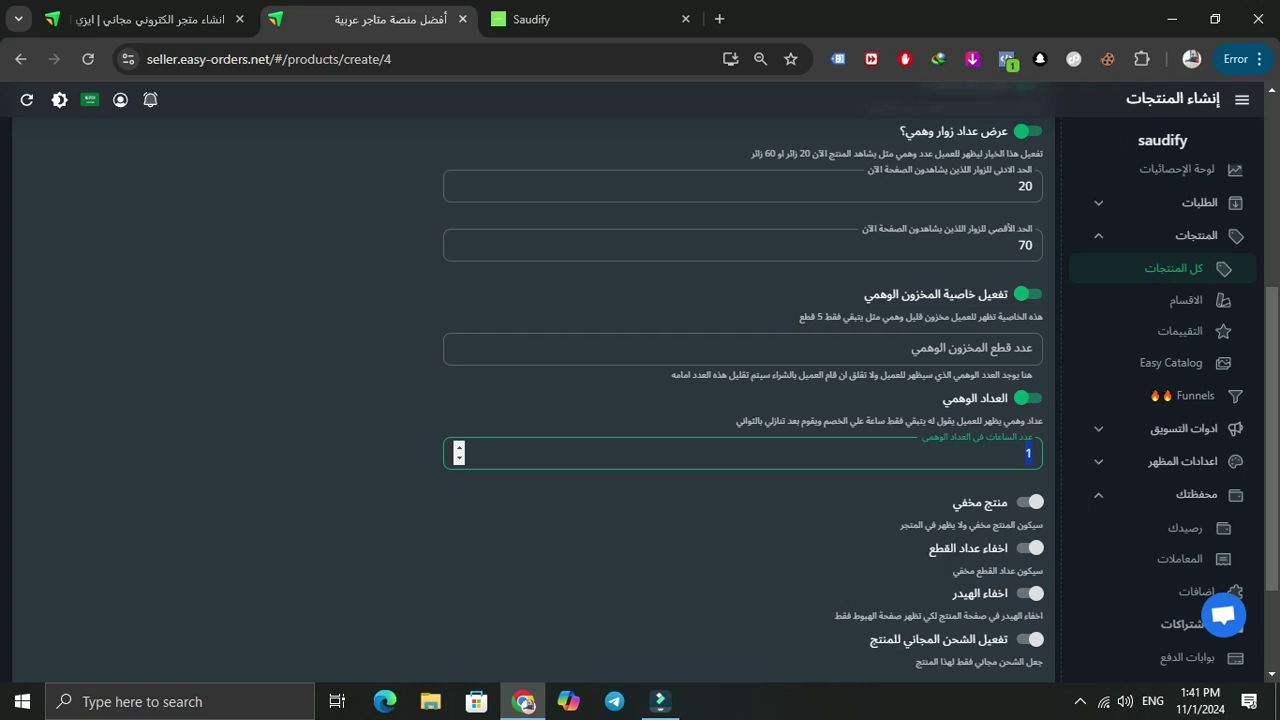
{"action": "scroll", "coordinate": [640, 380], "scroll_direction": "down", "scroll_amount": 1}
{"action": "type", "text": "0"}
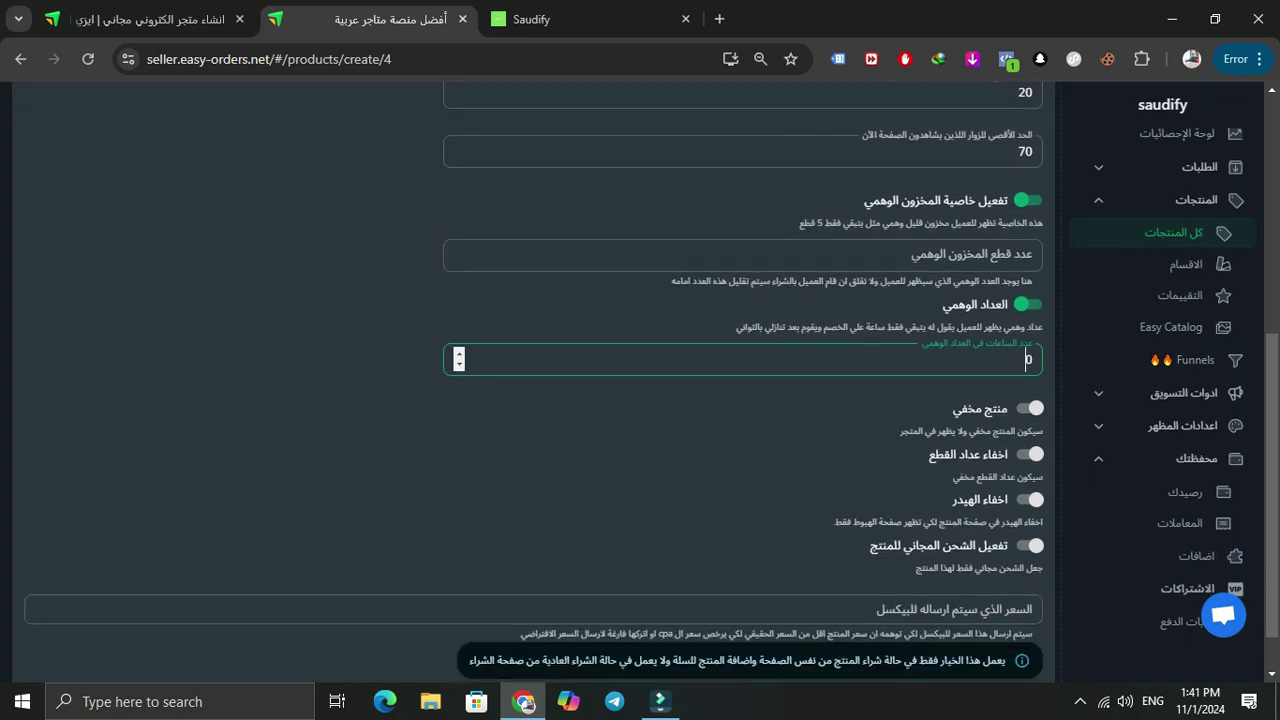
Try switching the hidden product and hide quantity counter options on and back off, and try the free shipping option
{"action": "scroll", "coordinate": [1033, 408], "scroll_direction": "down", "scroll_amount": 1}
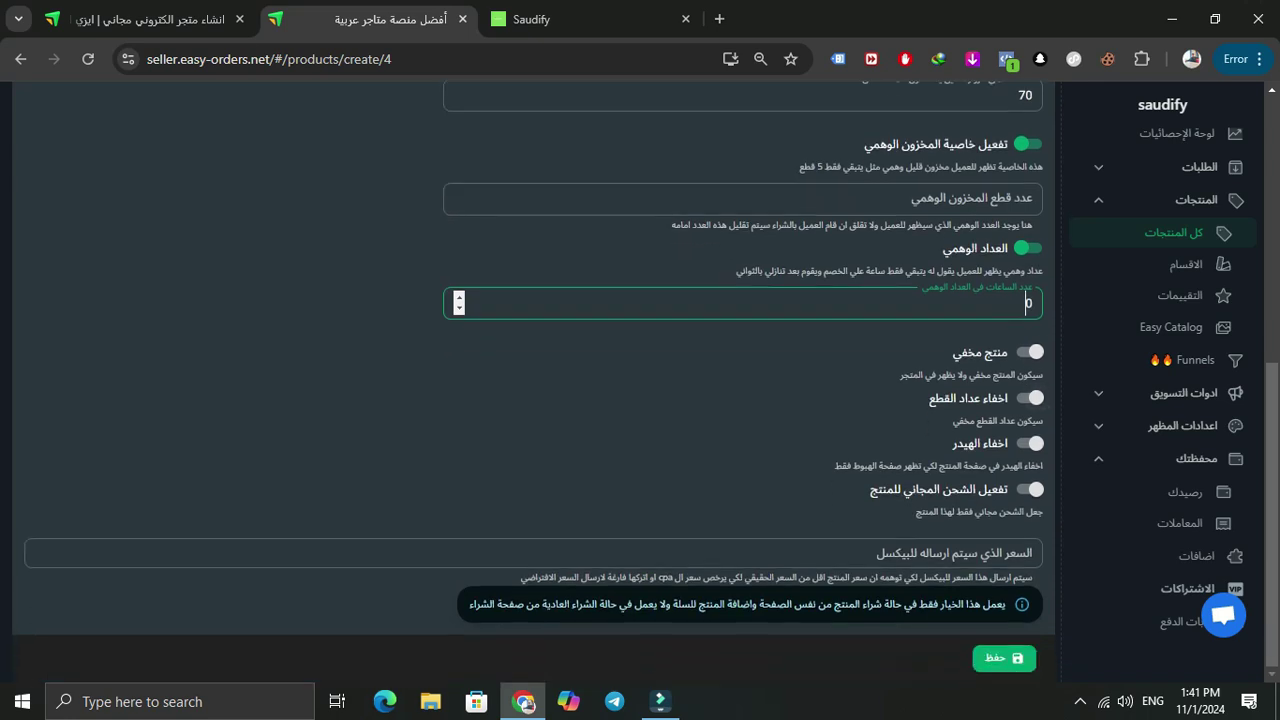
{"action": "left_click", "coordinate": [1031, 352]}
{"action": "left_click", "coordinate": [1031, 352]}
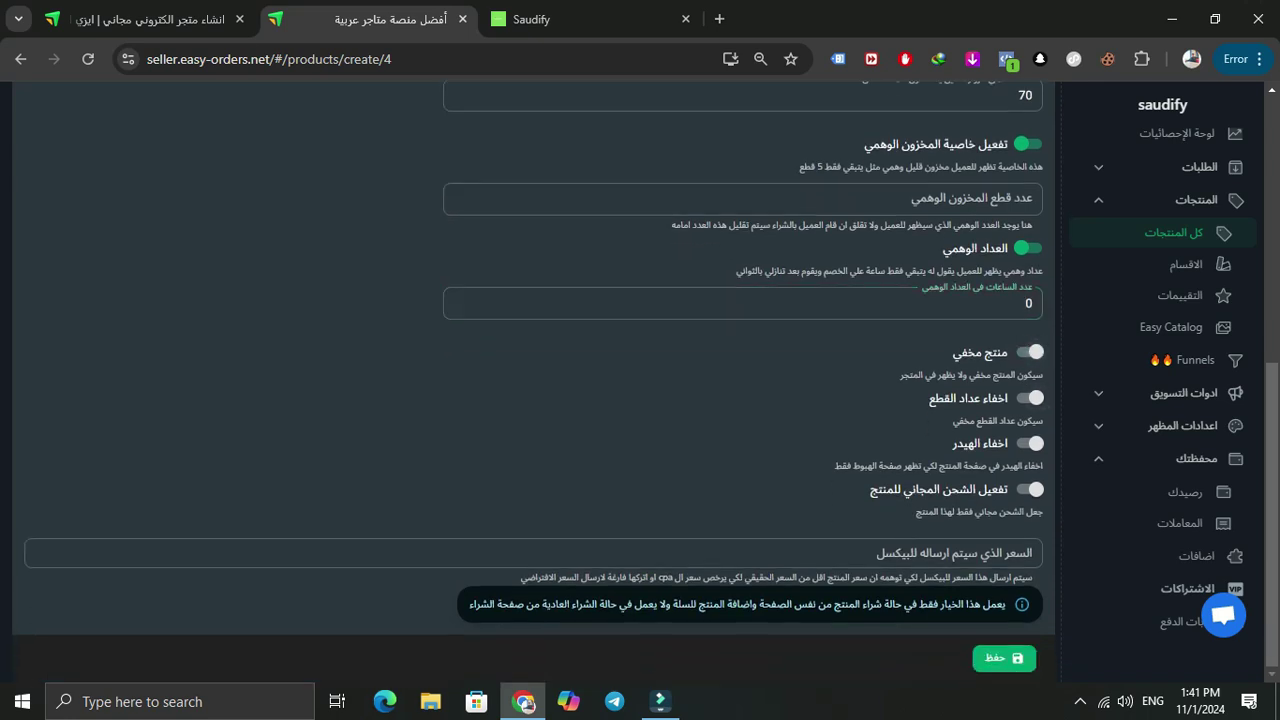
{"action": "left_click", "coordinate": [1031, 397]}
{"action": "left_click", "coordinate": [1031, 397]}
{"action": "left_click", "coordinate": [1028, 489]}
Look over the advanced settings from the skip-cart option down to the free shipping option
{"action": "scroll", "coordinate": [640, 380], "scroll_direction": "up", "scroll_amount": 5}
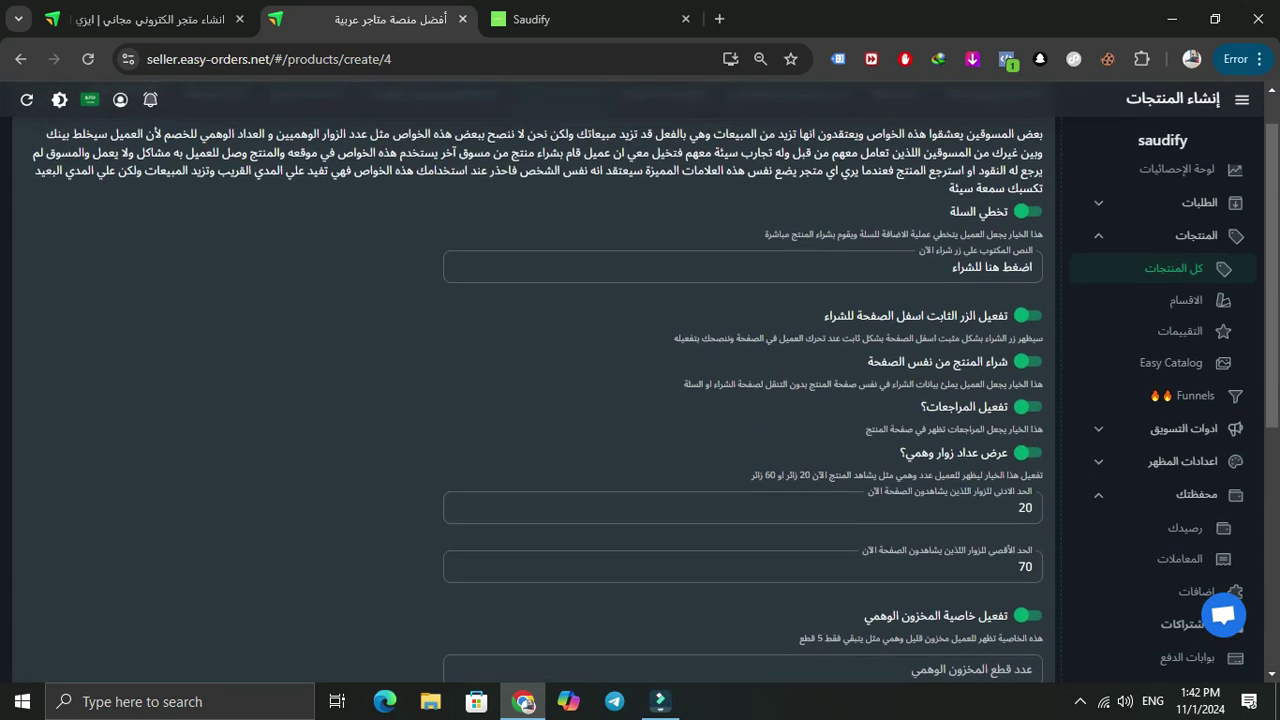
{"action": "scroll", "coordinate": [640, 390], "scroll_direction": "down", "scroll_amount": 2}
{"action": "scroll", "coordinate": [640, 390], "scroll_direction": "up", "scroll_amount": 2}
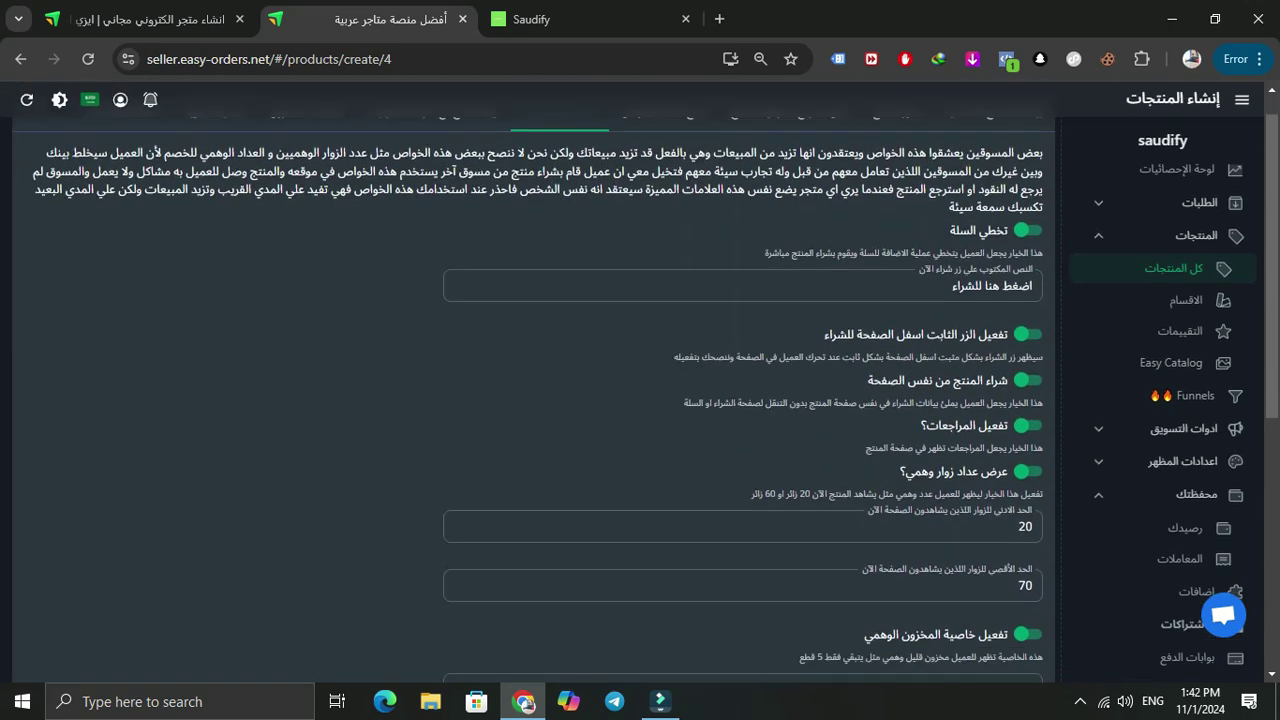
{"action": "scroll", "coordinate": [640, 390], "scroll_direction": "down", "scroll_amount": 5}
{"action": "scroll", "coordinate": [530, 380], "scroll_direction": "up", "scroll_amount": 4}
{"action": "scroll", "coordinate": [530, 380], "scroll_direction": "down", "scroll_amount": 4}
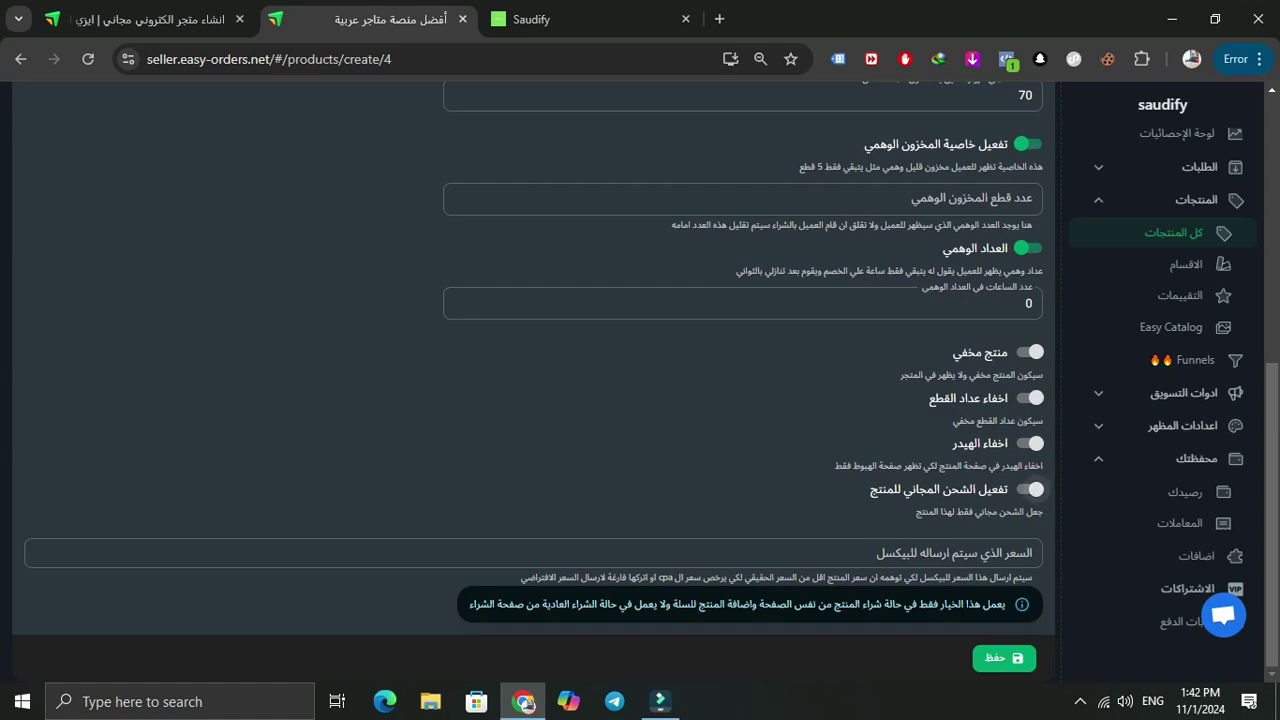
{"action": "scroll", "coordinate": [640, 380], "scroll_direction": "up", "scroll_amount": 3}
{"action": "scroll", "coordinate": [457, 329], "scroll_direction": "down", "scroll_amount": 3}
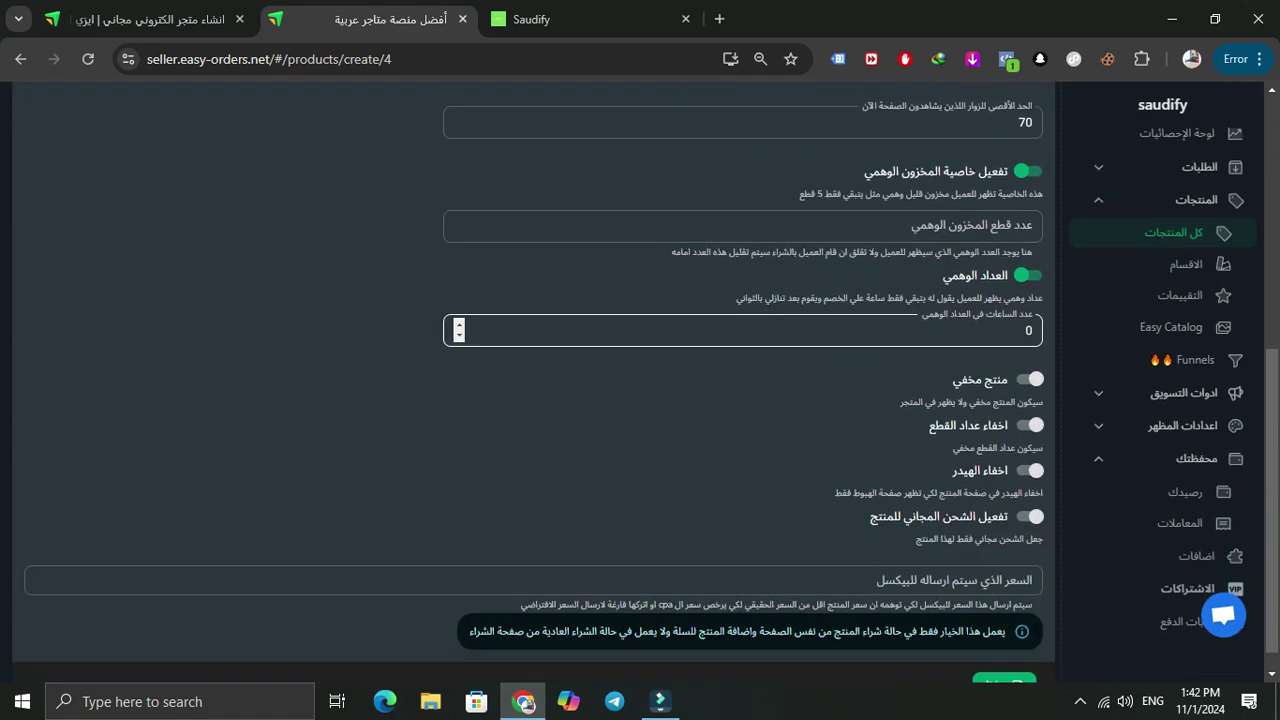
Set the price sent to the pixel to 350 and look over the advanced settings
{"action": "left_click", "coordinate": [36, 553]}
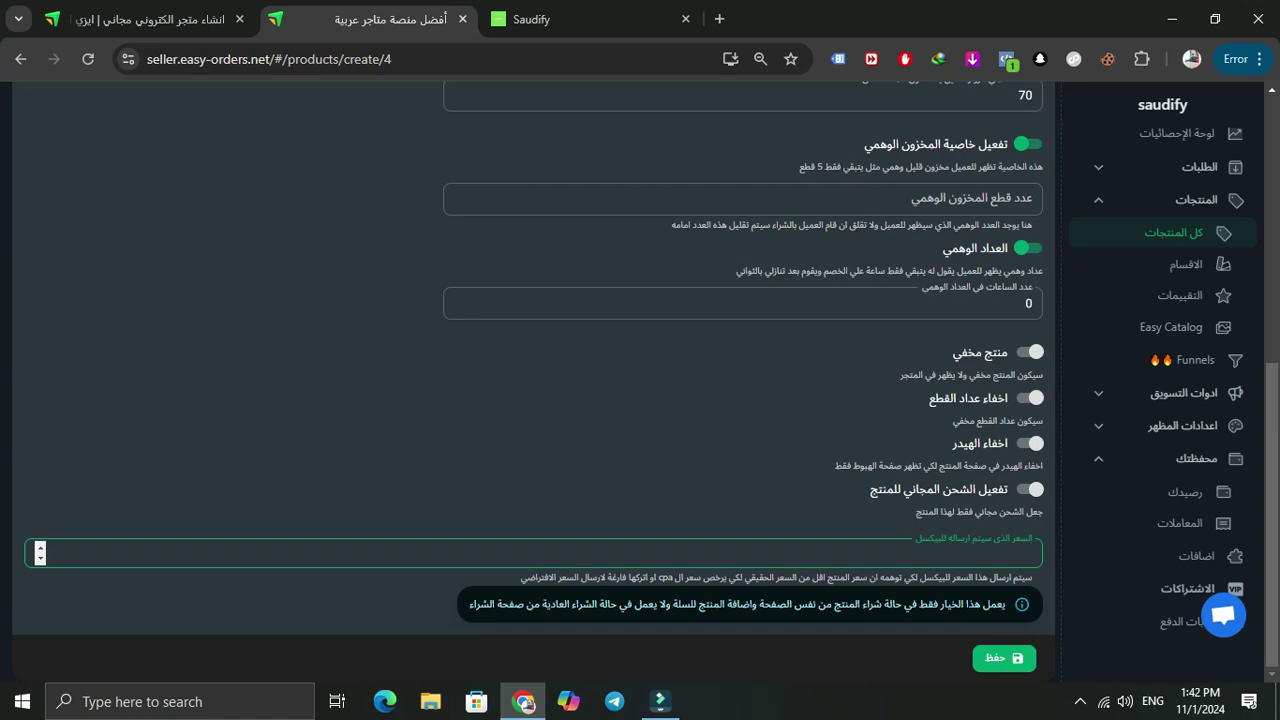
{"action": "scroll", "coordinate": [534, 382], "scroll_direction": "up", "scroll_amount": 5}
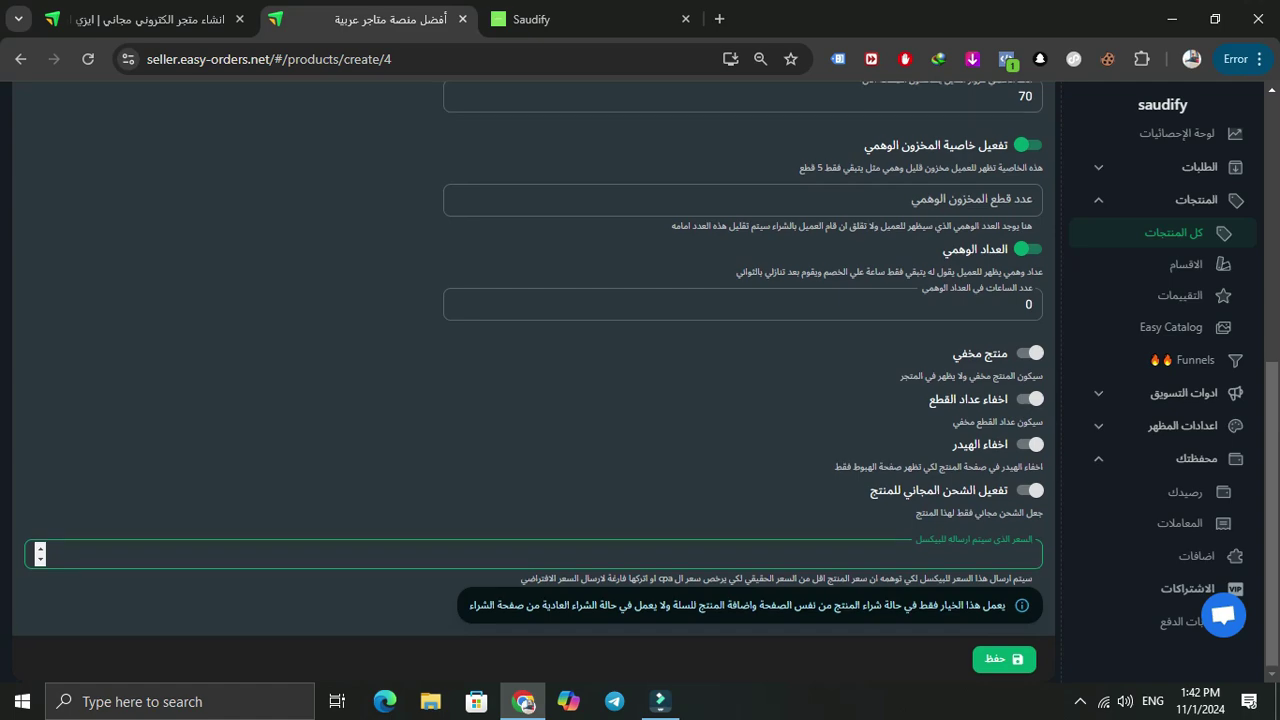
{"action": "scroll", "coordinate": [534, 382], "scroll_direction": "down", "scroll_amount": 4}
{"action": "scroll", "coordinate": [534, 382], "scroll_direction": "down", "scroll_amount": 1}
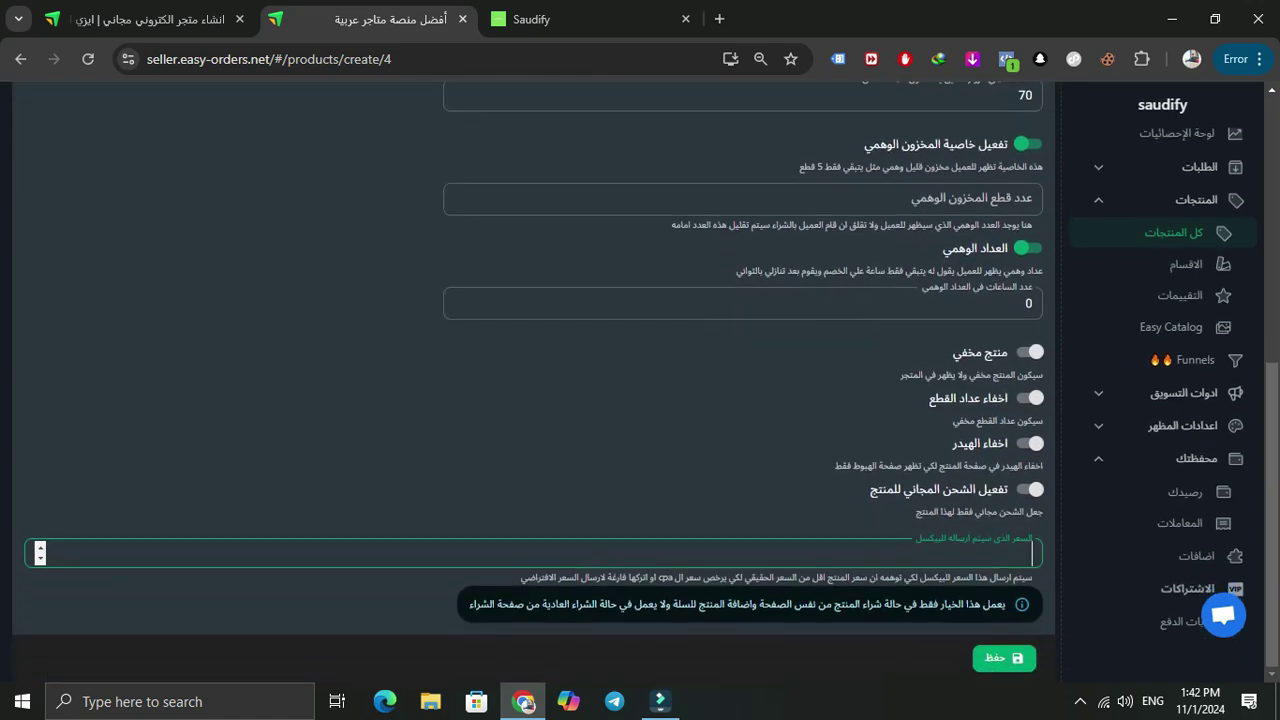
{"action": "type", "text": "350"}
{"action": "left_click", "coordinate": [1010, 553]}
{"action": "double_click", "coordinate": [1011, 553]}
{"action": "scroll", "coordinate": [740, 430], "scroll_direction": "up", "scroll_amount": 4}
{"action": "scroll", "coordinate": [740, 430], "scroll_direction": "down", "scroll_amount": 4}
{"action": "left_click", "coordinate": [740, 440]}
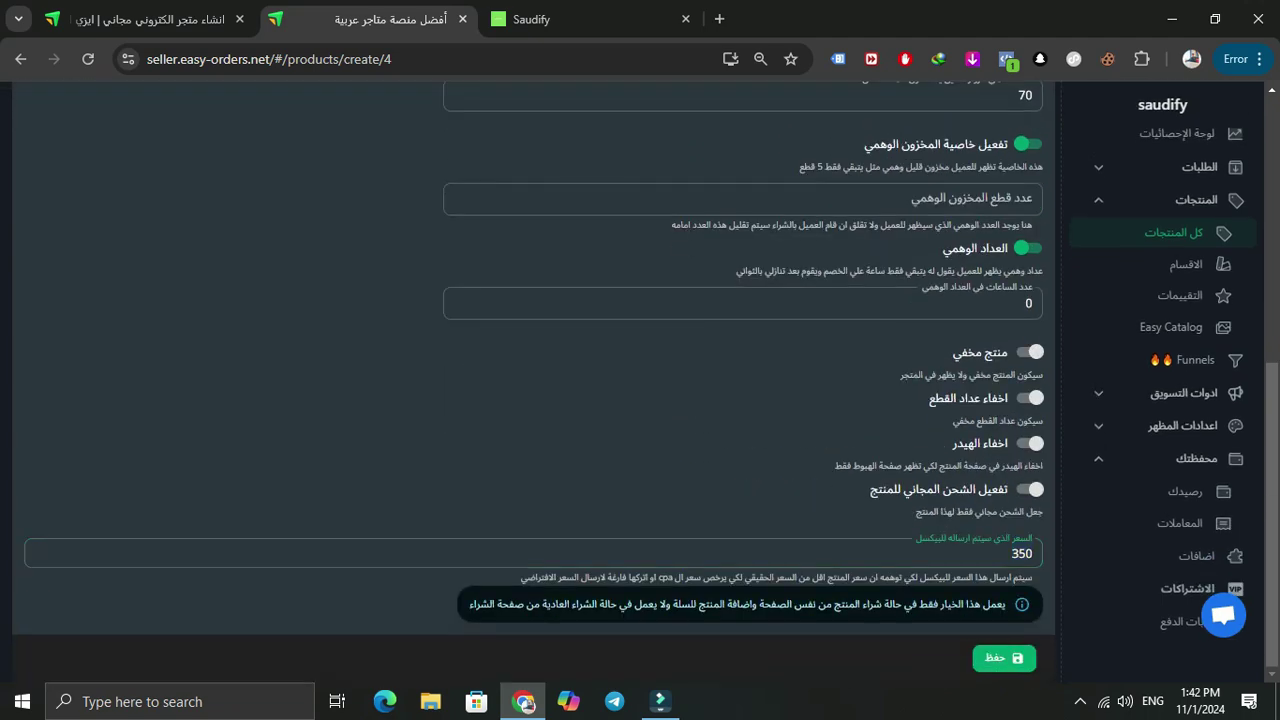
{"action": "scroll", "coordinate": [740, 400], "scroll_direction": "up", "scroll_amount": 5}
{"action": "scroll", "coordinate": [740, 400], "scroll_direction": "down", "scroll_amount": 5}
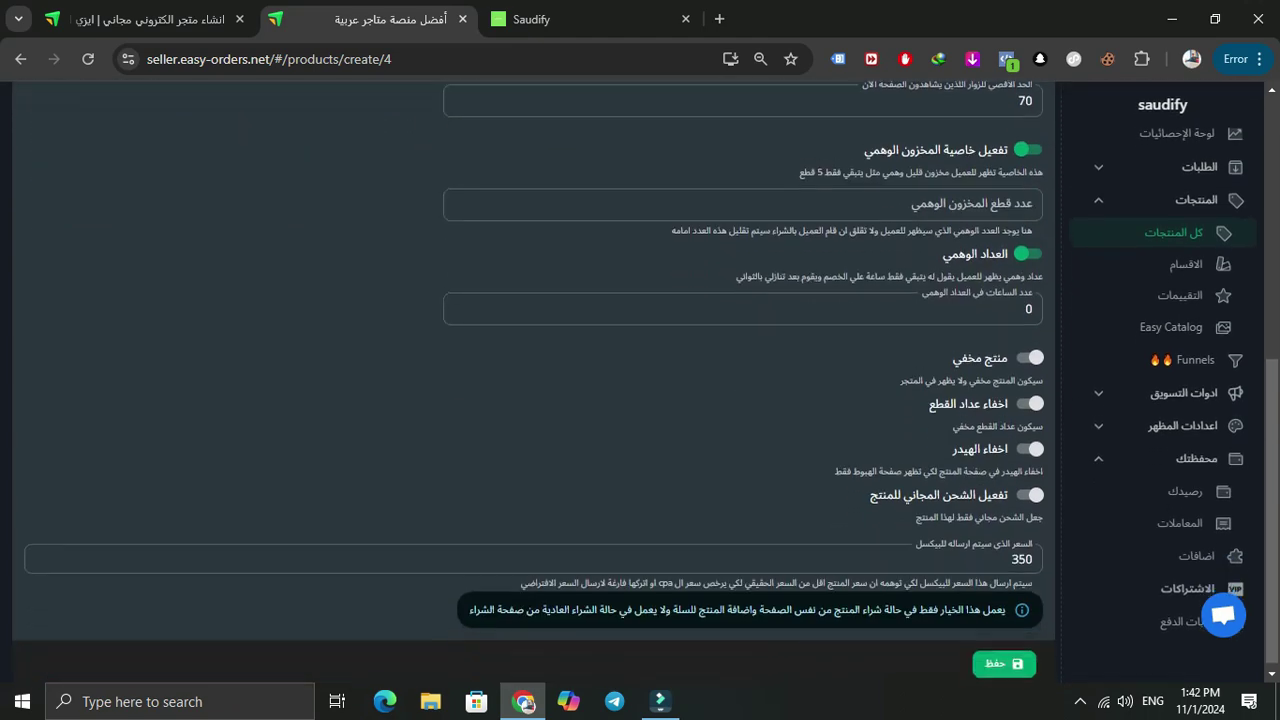
Look over the affiliate company linking options and the affiliate product code field
{"action": "scroll", "coordinate": [740, 400], "scroll_direction": "up", "scroll_amount": 5}
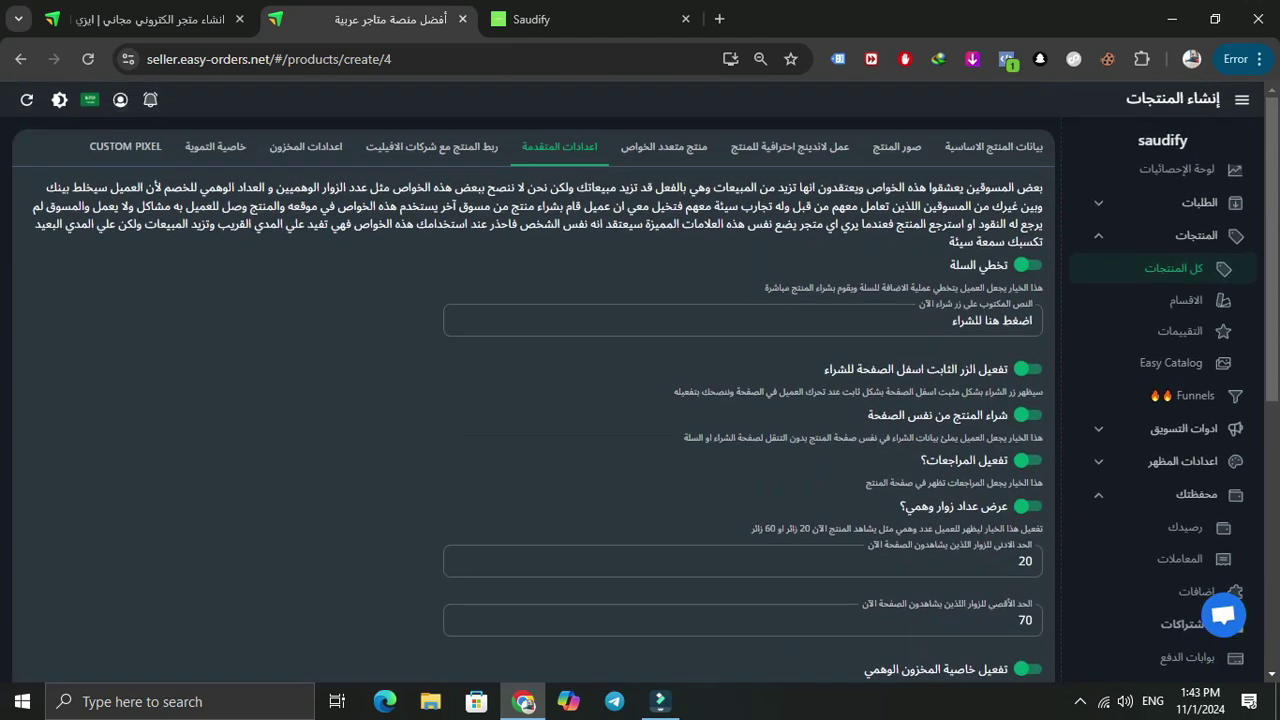
{"action": "left_click", "coordinate": [432, 146]}
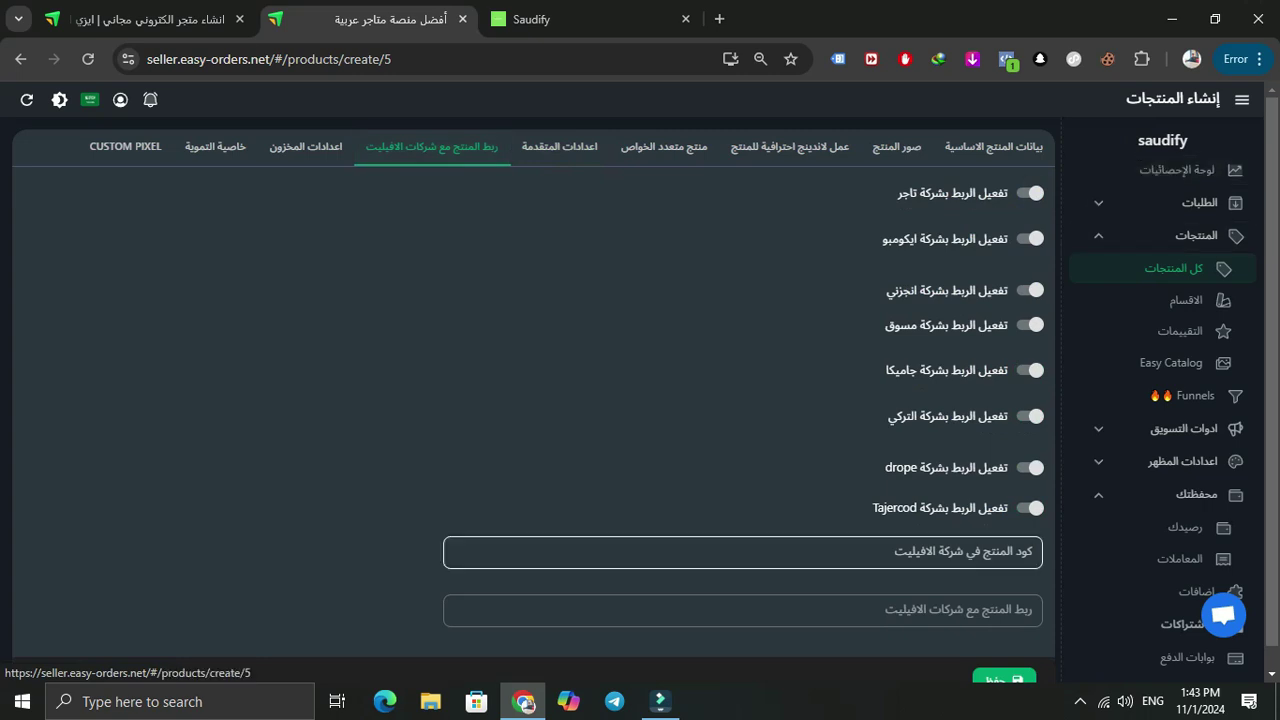
{"action": "left_click", "coordinate": [742, 552]}
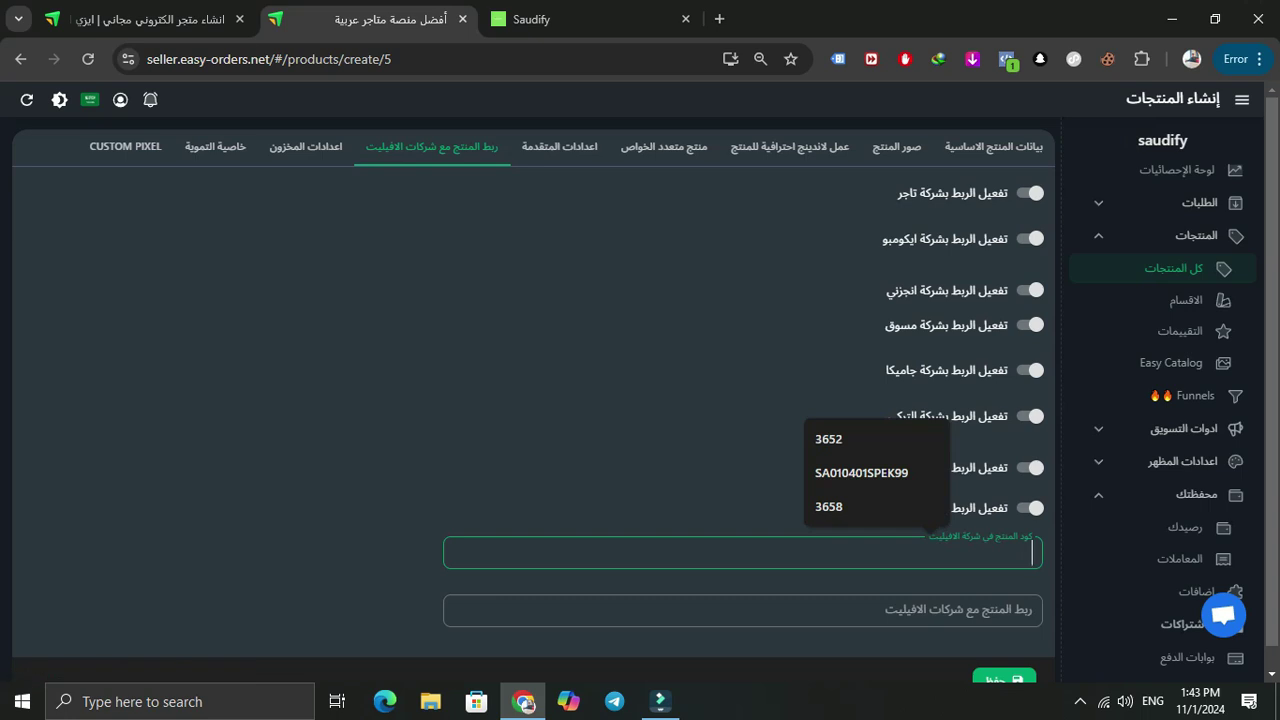
{"action": "left_click", "coordinate": [700, 430]}
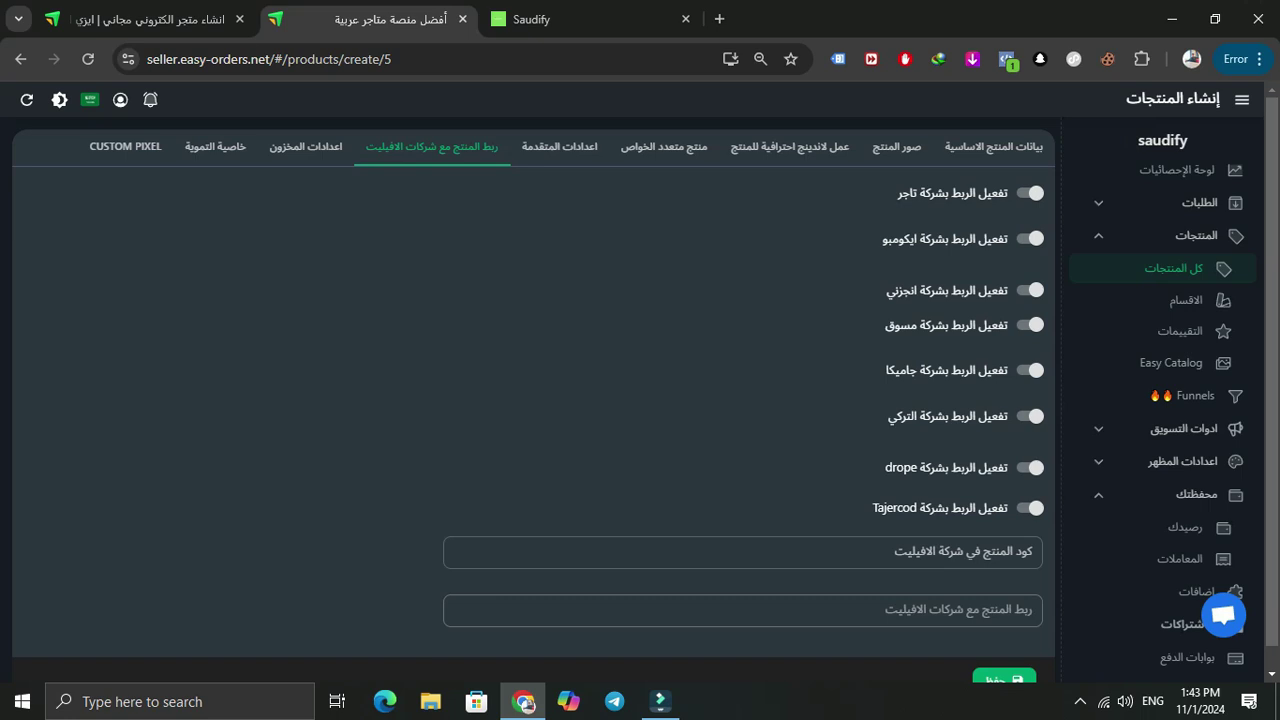
Enable stock tracking and disabling the product when stock runs out in the inventory settings
{"action": "left_click", "coordinate": [305, 146]}
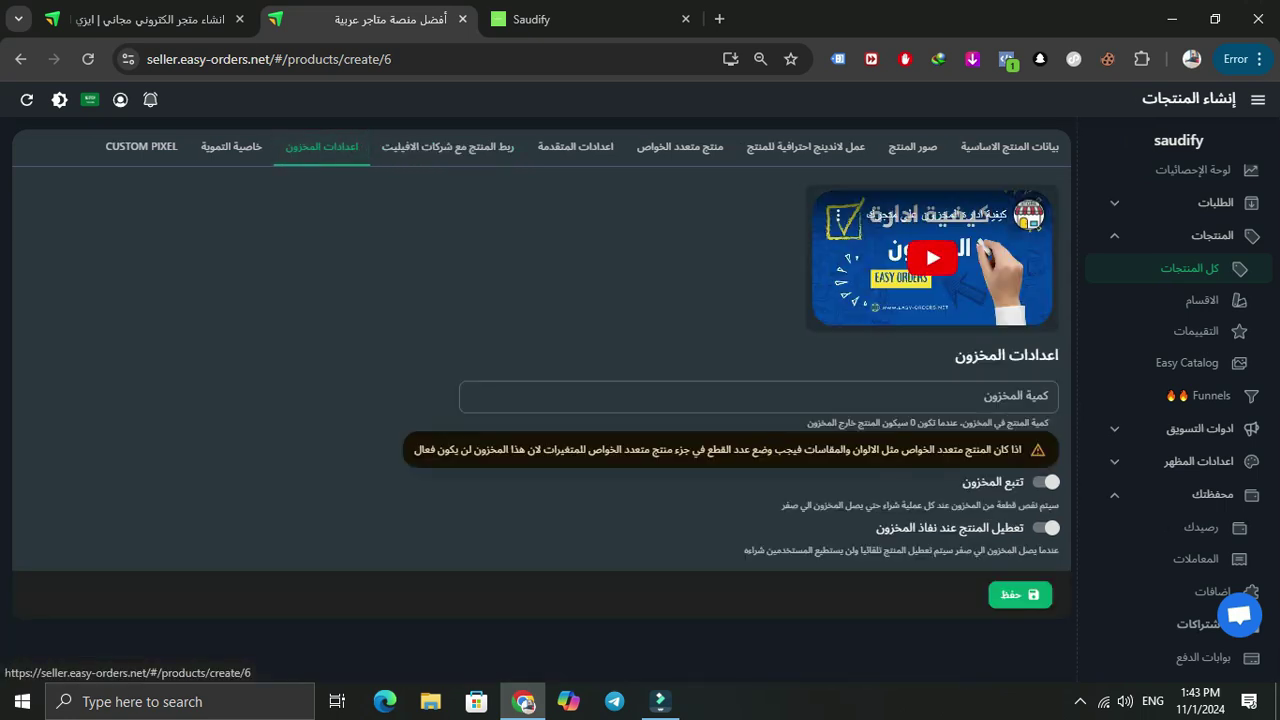
{"action": "left_click", "coordinate": [470, 397]}
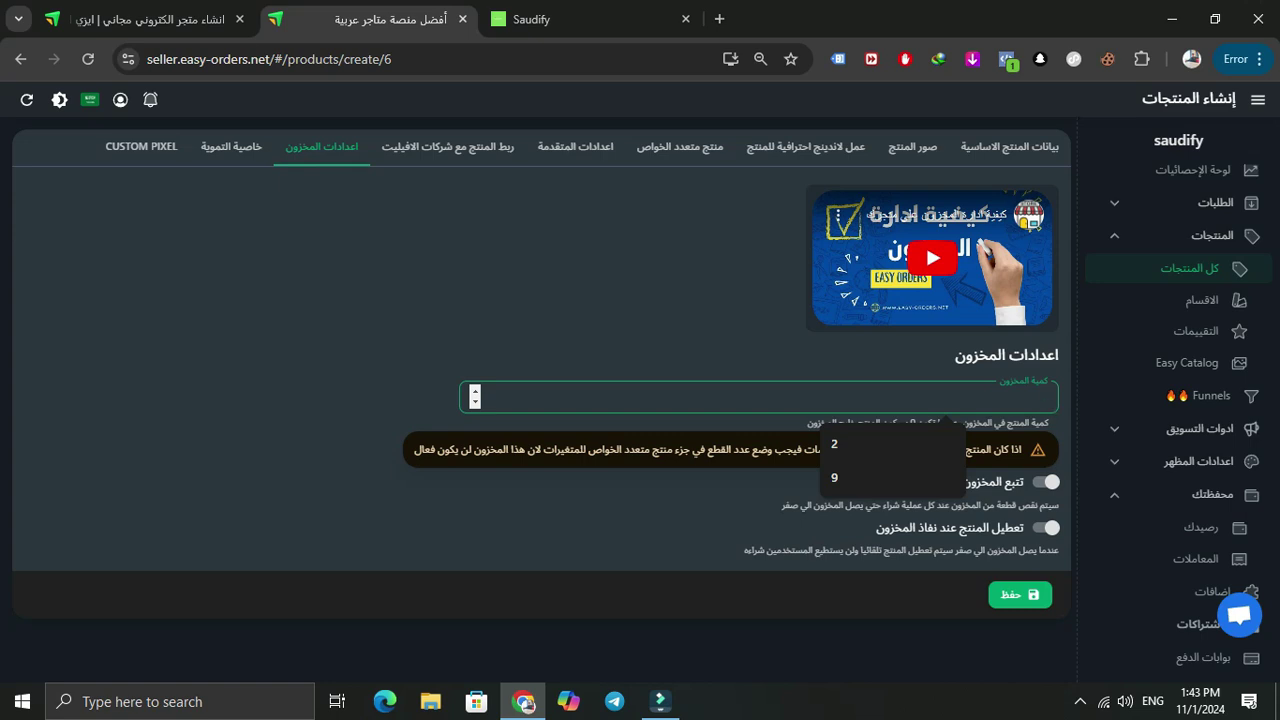
{"action": "left_click", "coordinate": [1045, 527]}
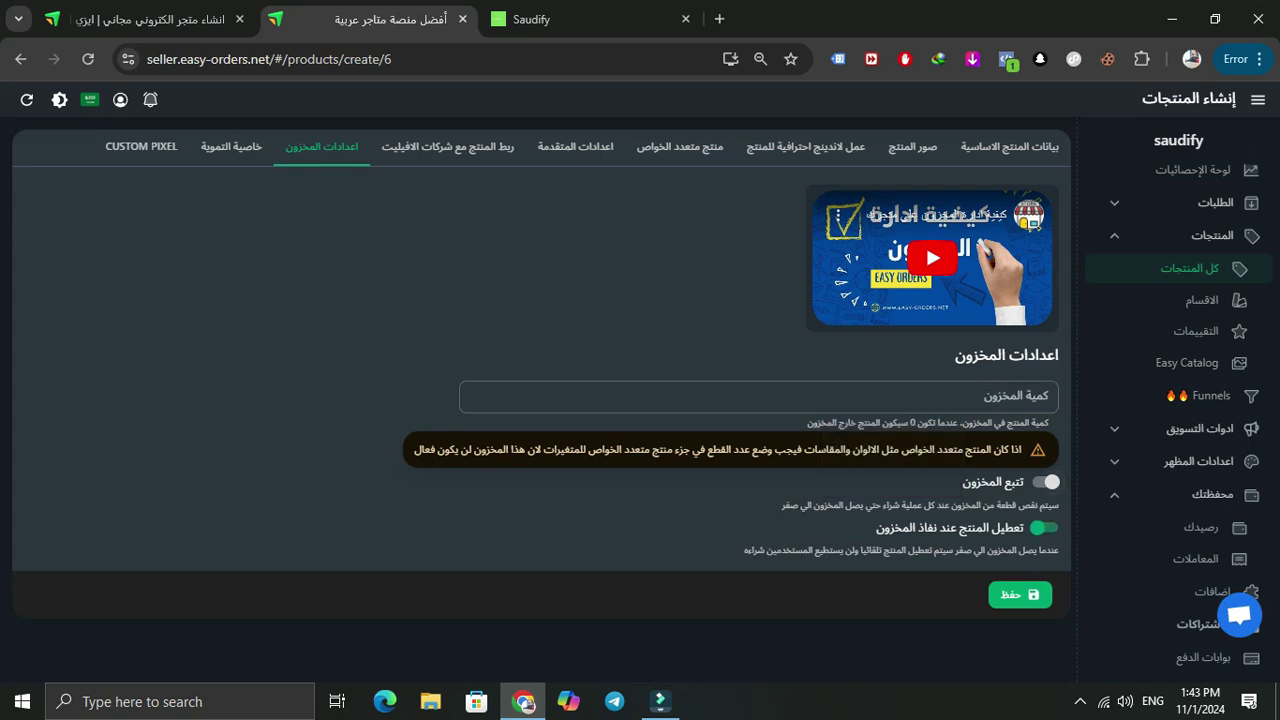
{"action": "left_click", "coordinate": [1047, 482]}
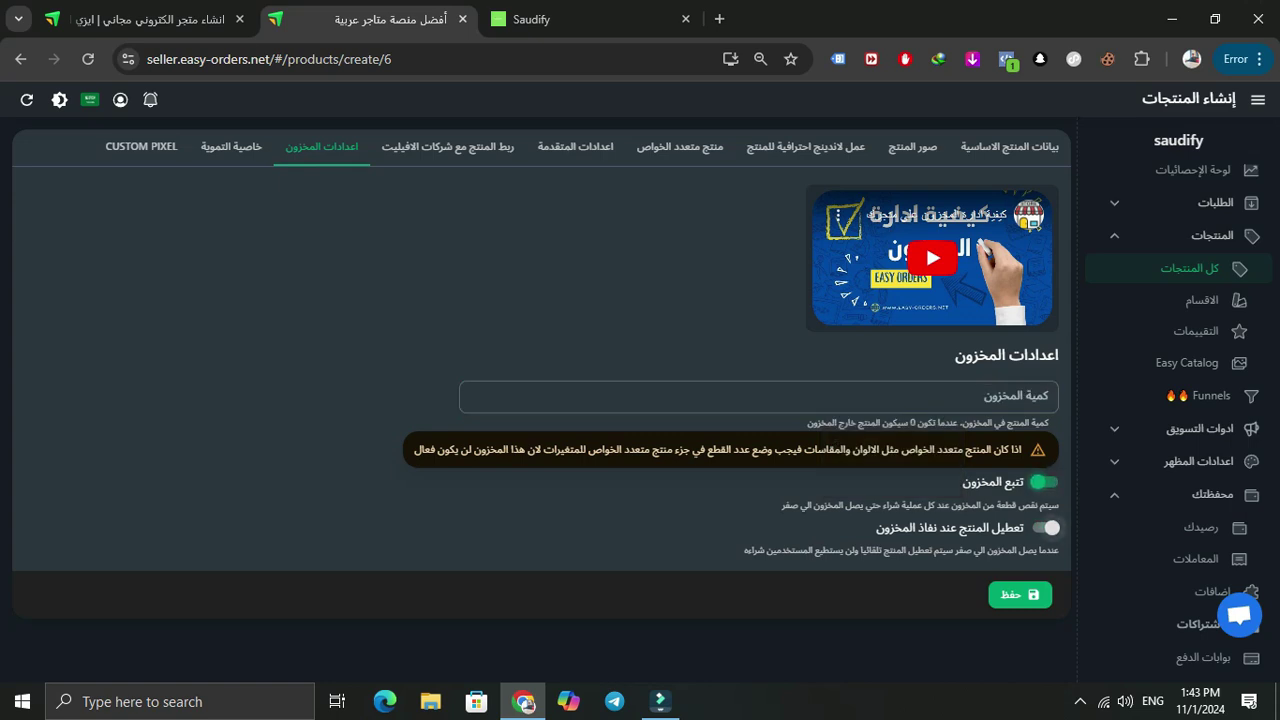
{"action": "left_click", "coordinate": [1049, 528]}
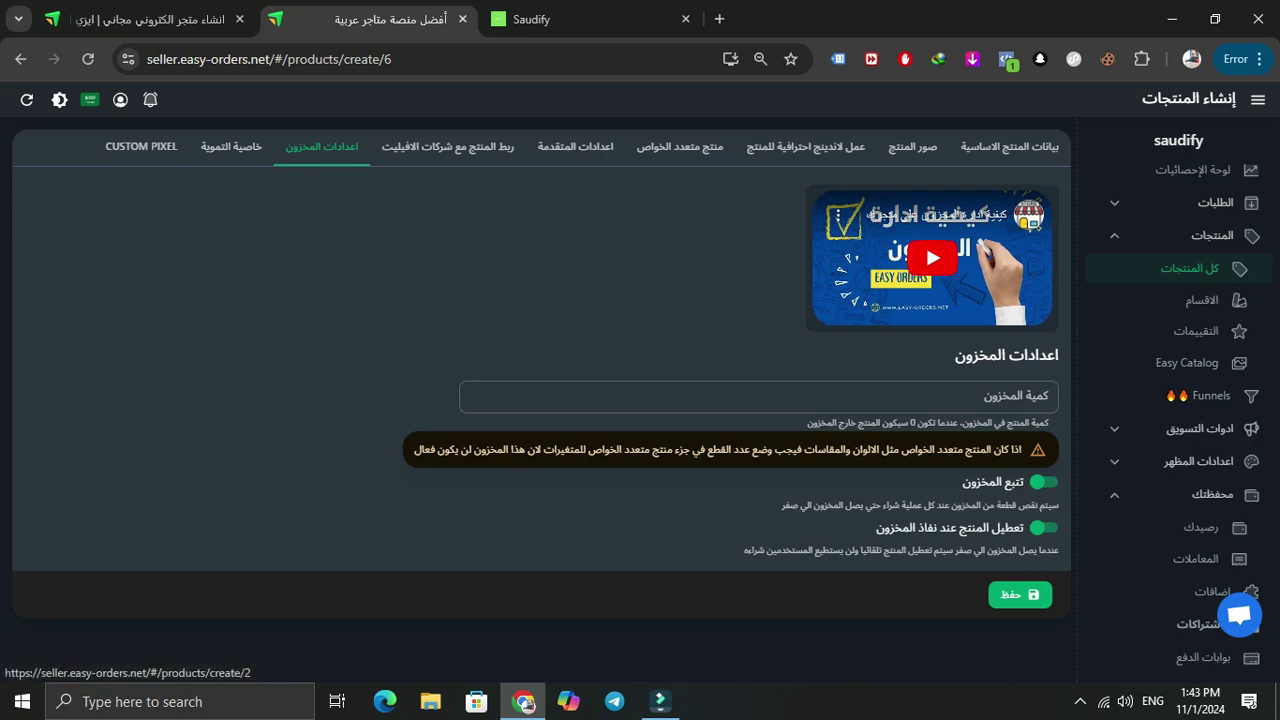
Set the piece count of the black 2xl variant to 3 in the product's variant list
{"action": "left_click", "coordinate": [780, 397]}
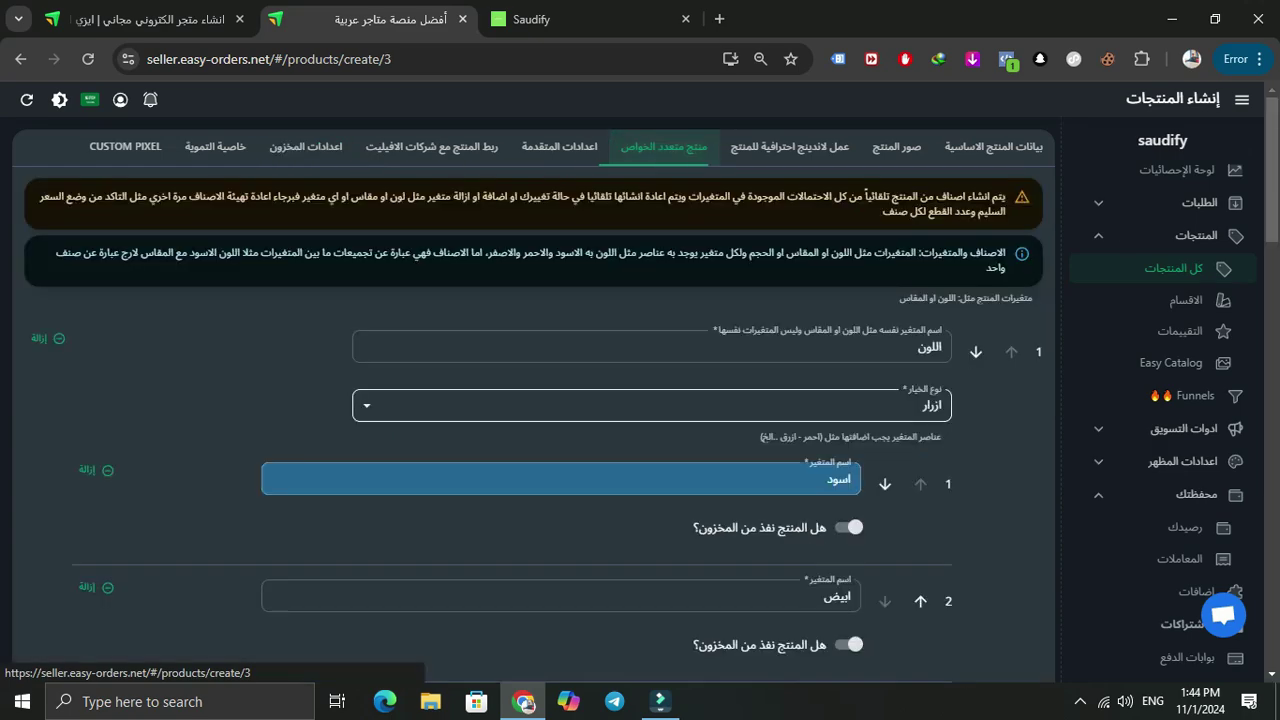
{"action": "scroll", "coordinate": [540, 400], "scroll_direction": "down", "scroll_amount": 3}
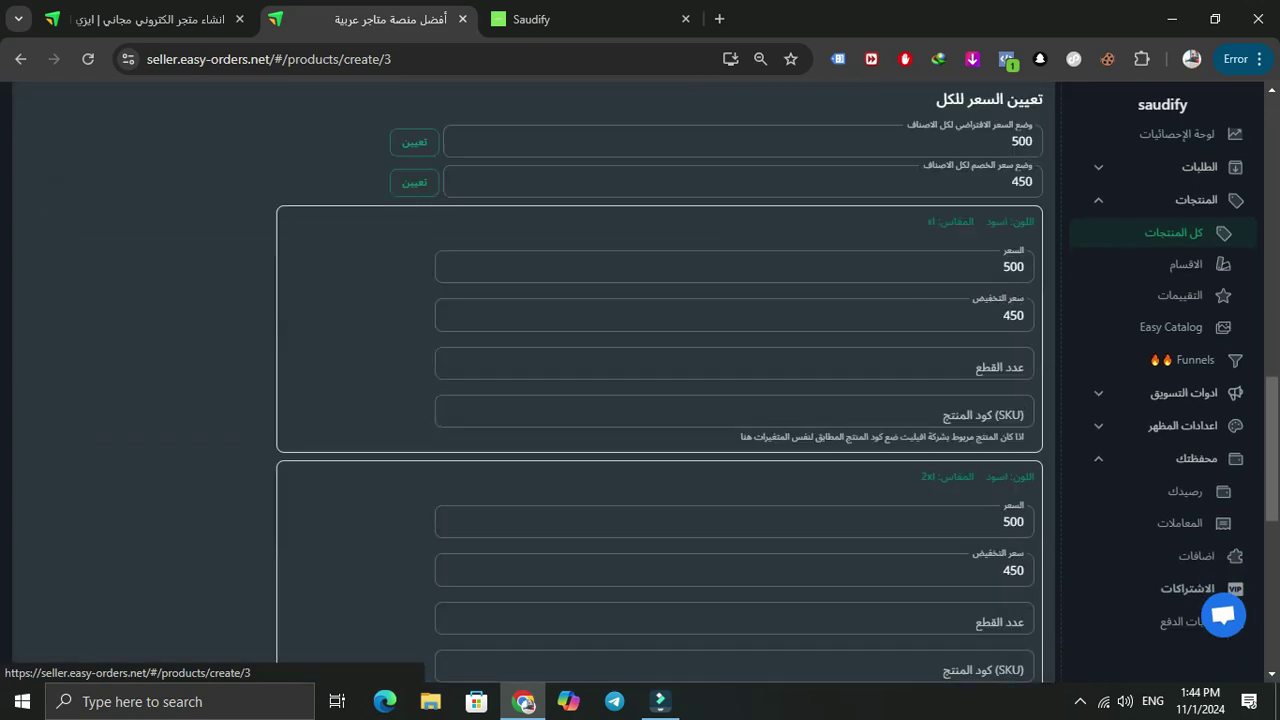
{"action": "scroll", "coordinate": [735, 440], "scroll_direction": "down", "scroll_amount": 5}
{"action": "left_click", "coordinate": [735, 287]}
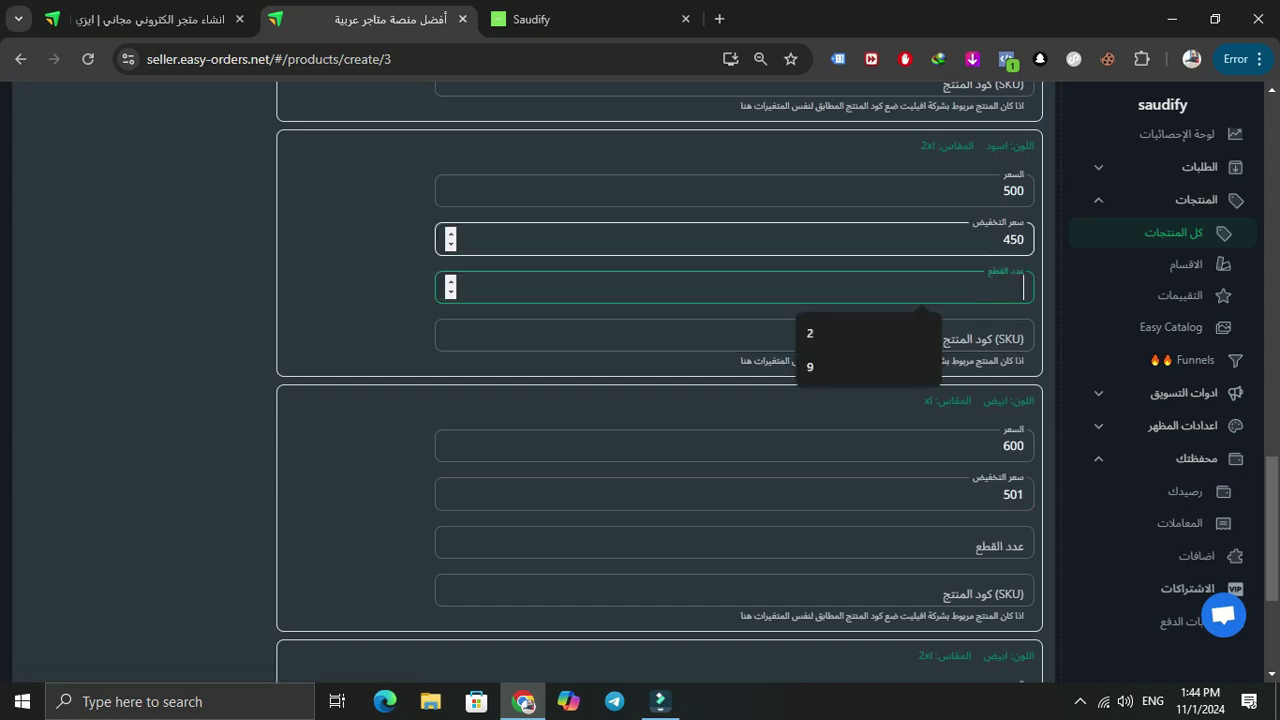
{"action": "left_click", "coordinate": [735, 150]}
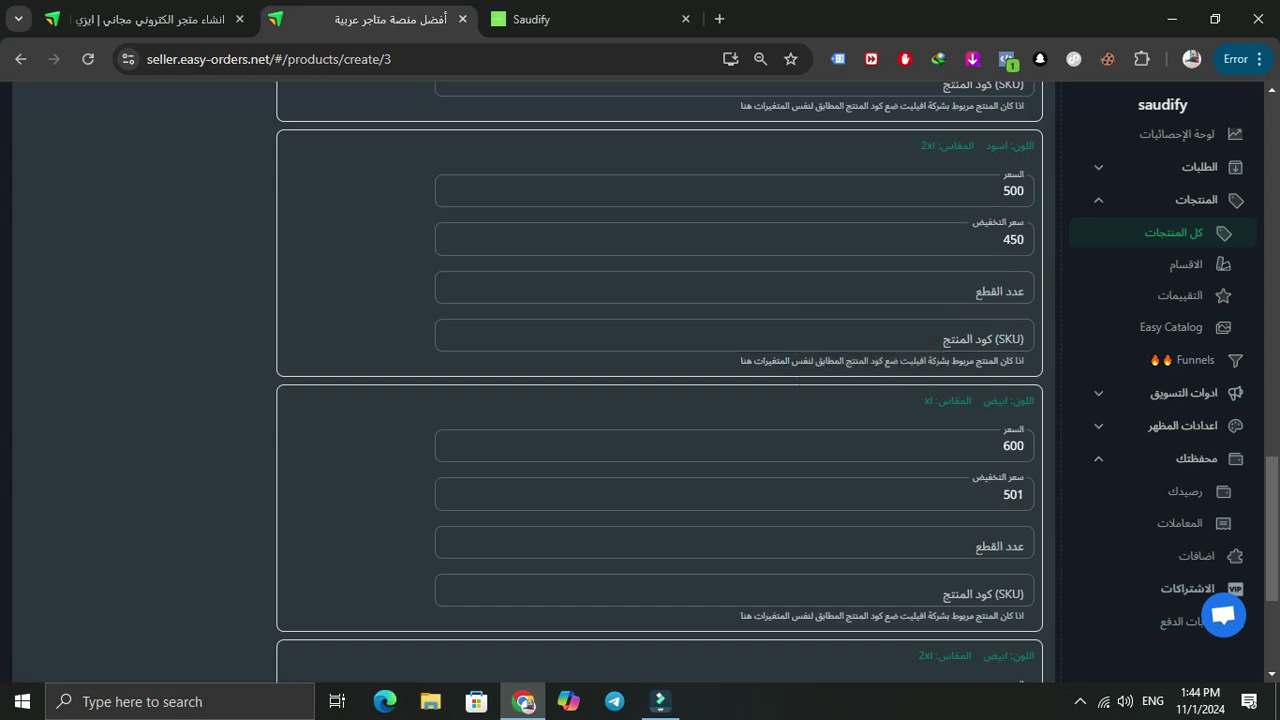
{"action": "mouse_move", "coordinate": [920, 146]}
{"action": "left_mouse_down"}
{"action": "mouse_move", "coordinate": [954, 147]}
{"action": "mouse_move", "coordinate": [938, 146]}
{"action": "left_mouse_up"}
{"action": "left_click", "coordinate": [370, 250]}
{"action": "left_click", "coordinate": [923, 287]}
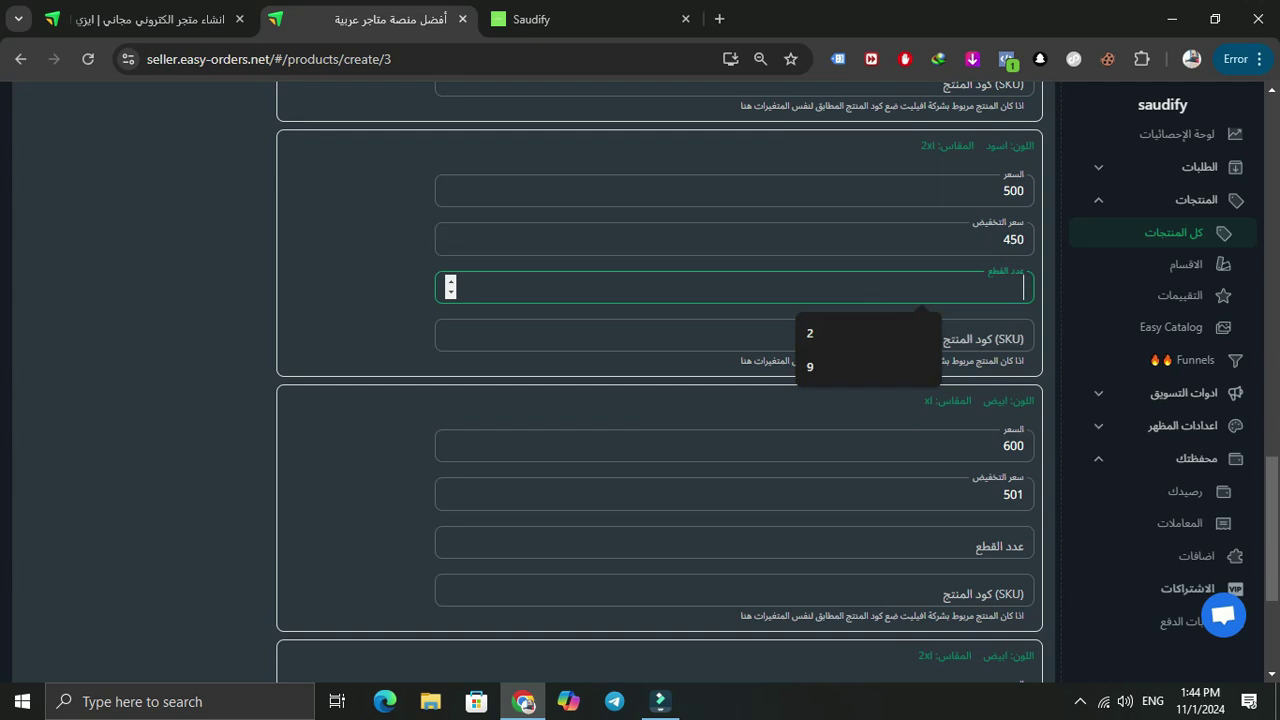
{"action": "left_click", "coordinate": [810, 333]}
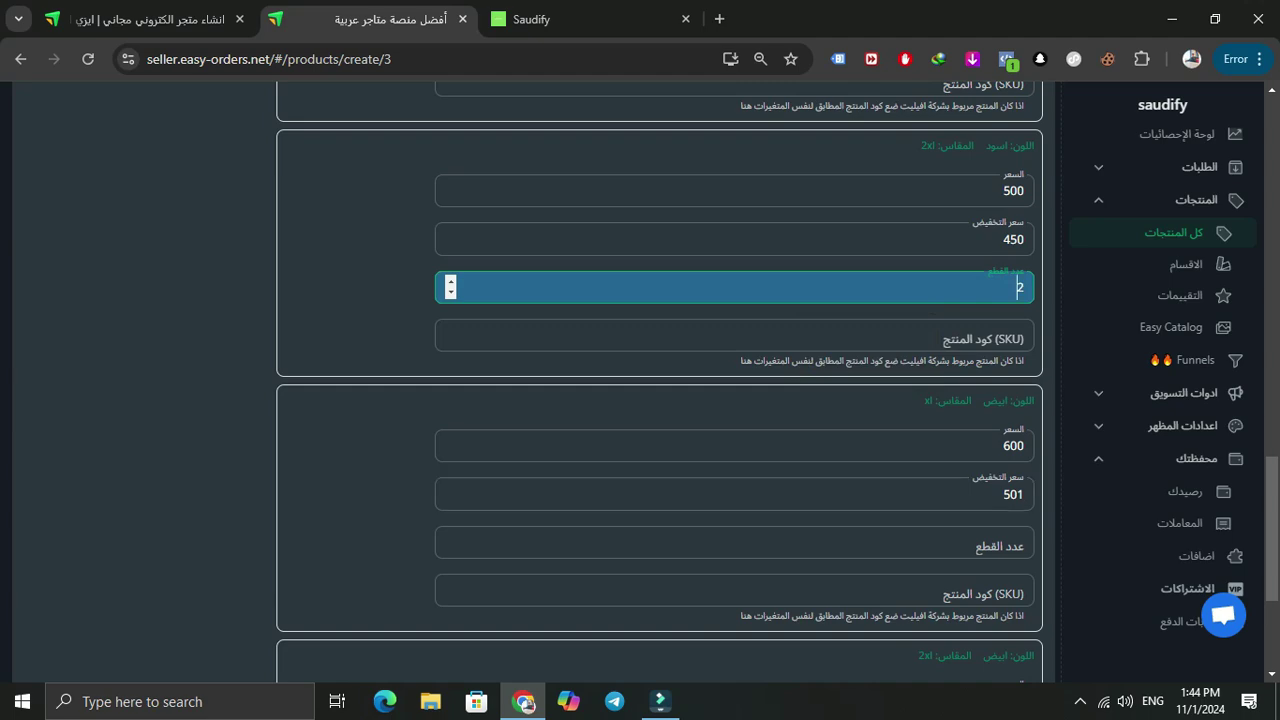
{"action": "scroll", "coordinate": [810, 287], "scroll_direction": "up", "scroll_amount": 2}
{"action": "scroll", "coordinate": [810, 287], "scroll_direction": "down", "scroll_amount": 2}
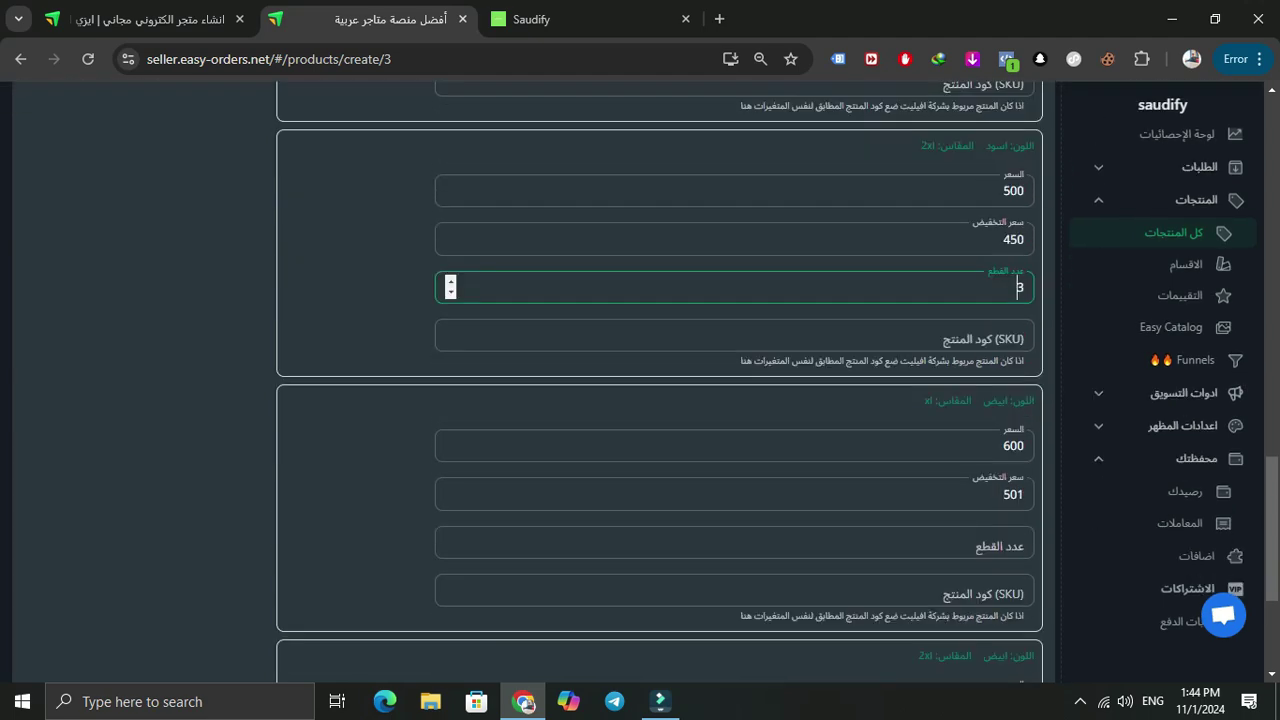
View the cloaking feature, and add a blank custom pixel entry and display its pixel type choices
{"action": "scroll", "coordinate": [660, 380], "scroll_direction": "up", "scroll_amount": 12}
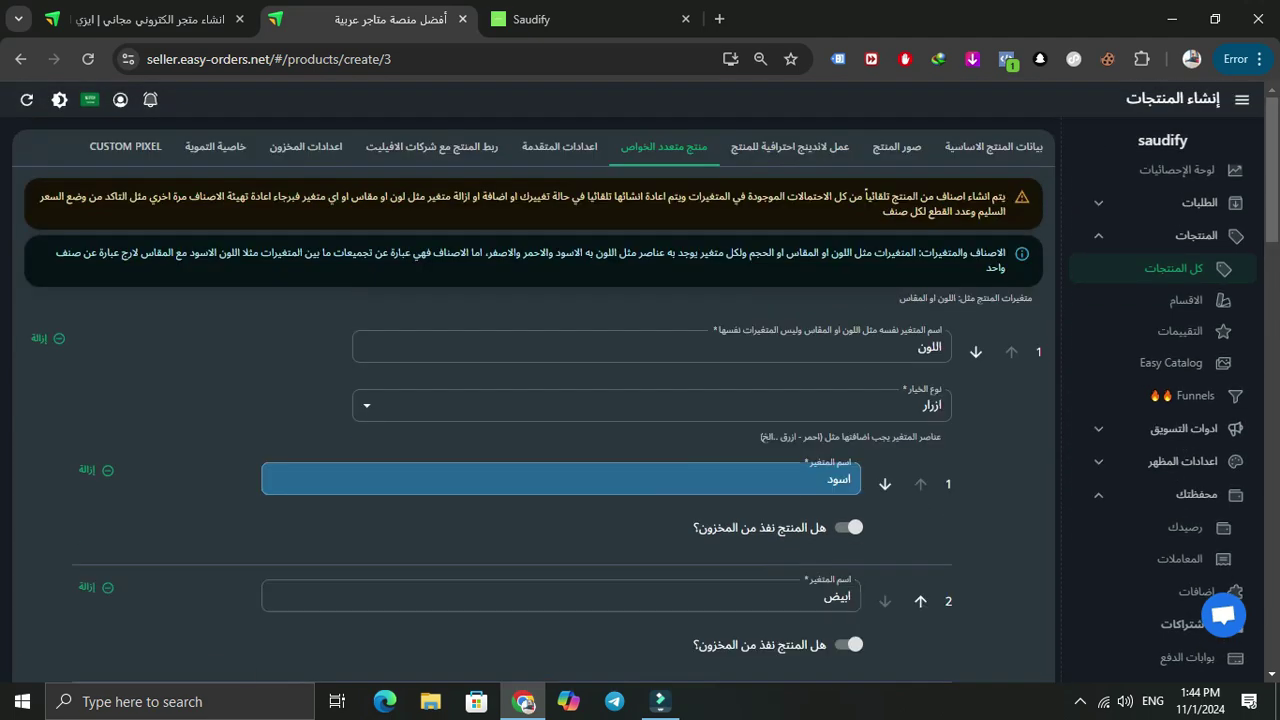
{"action": "left_click", "coordinate": [216, 146]}
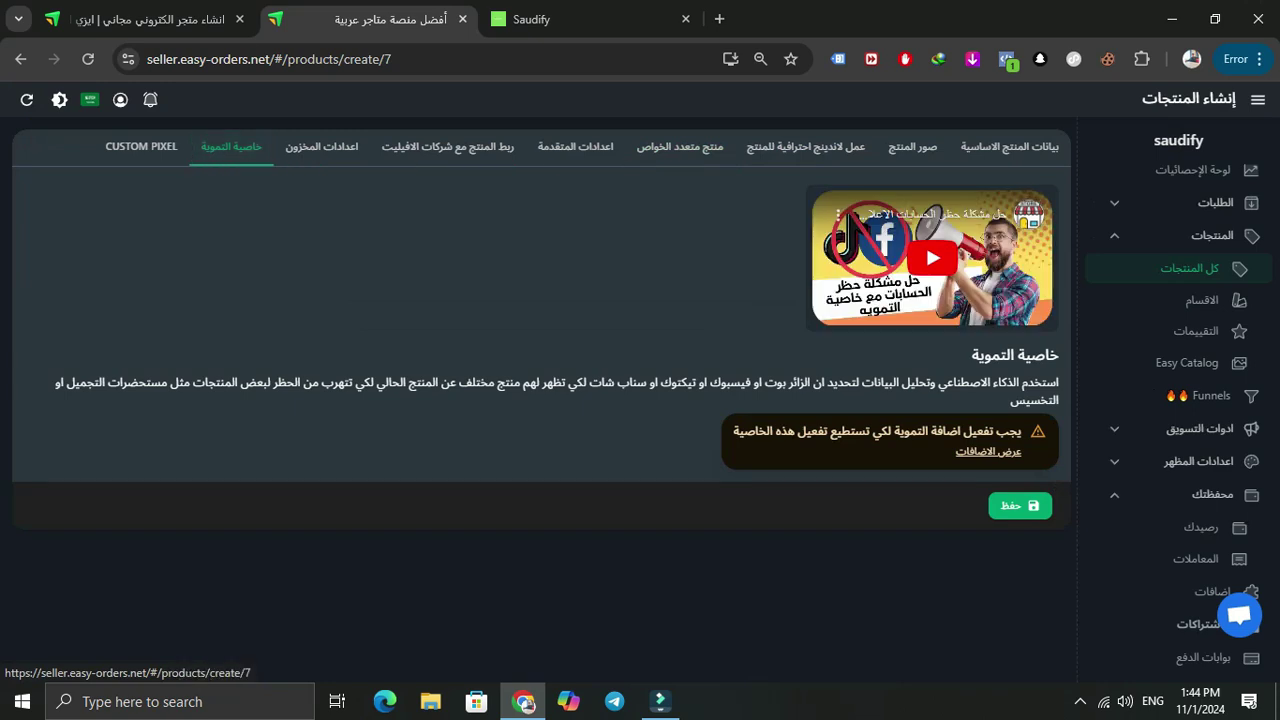
{"action": "left_click", "coordinate": [141, 146]}
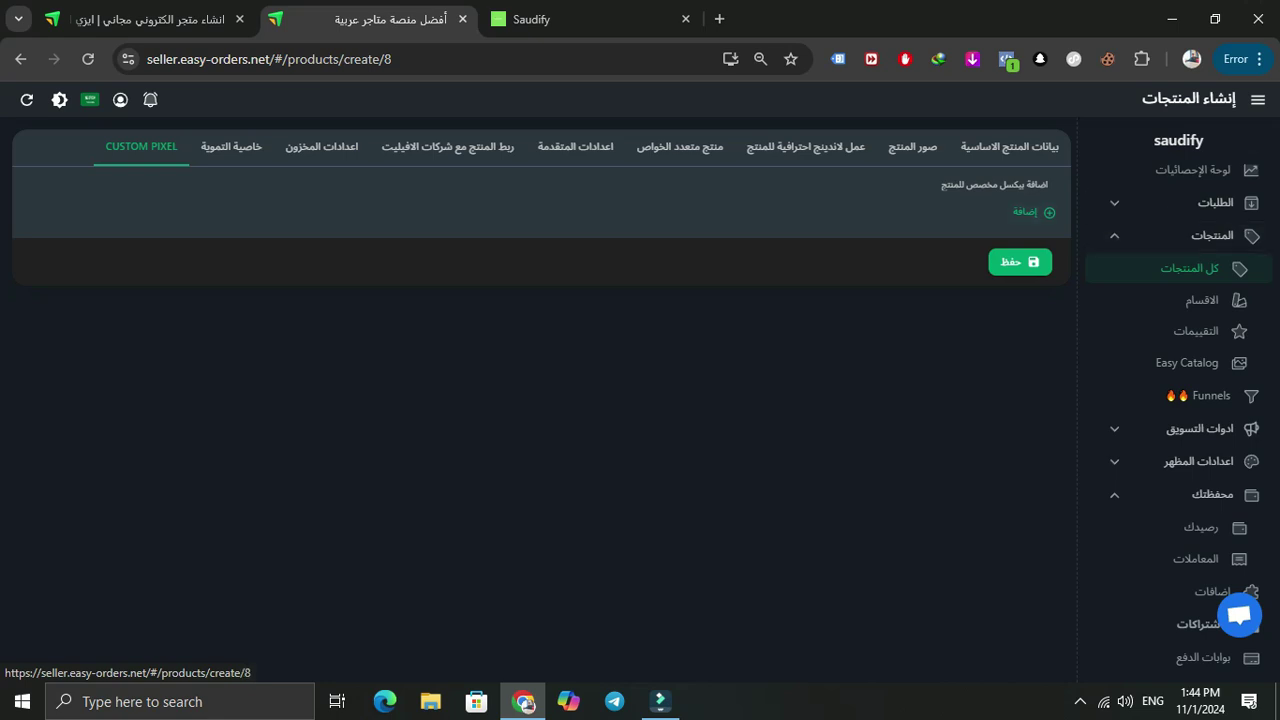
{"action": "left_click", "coordinate": [1028, 212]}
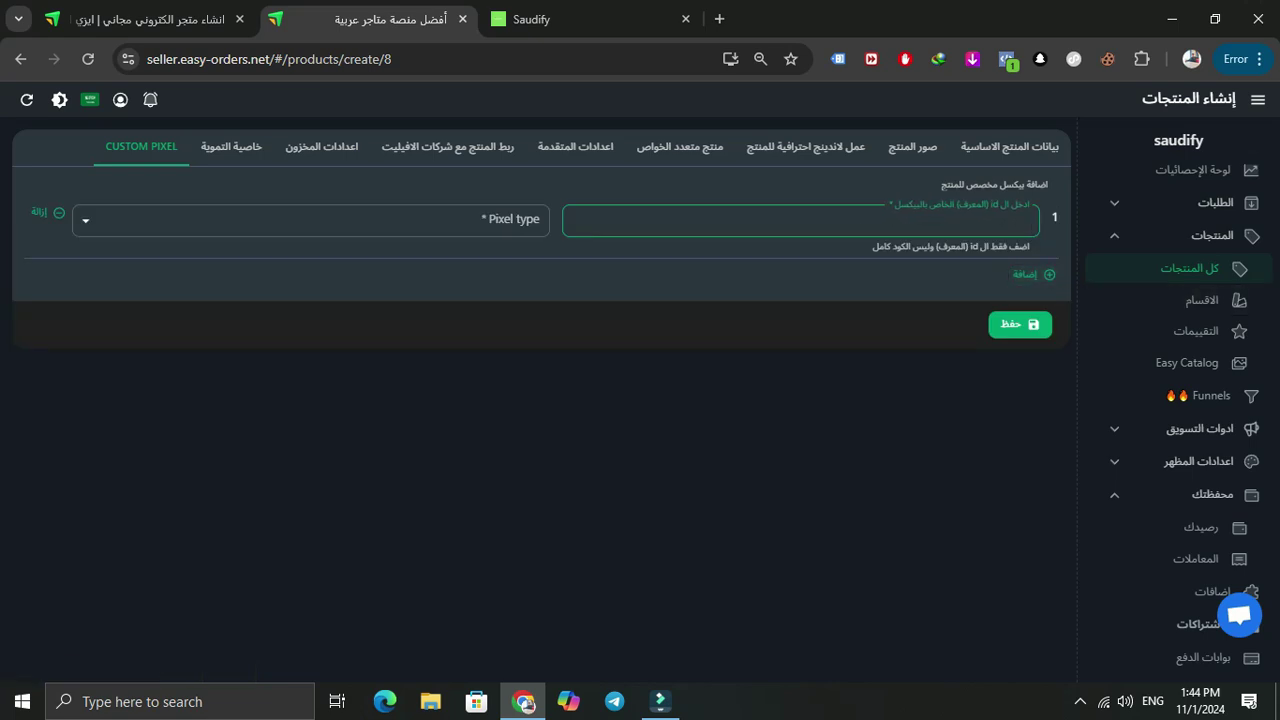
{"action": "left_click", "coordinate": [430, 220]}
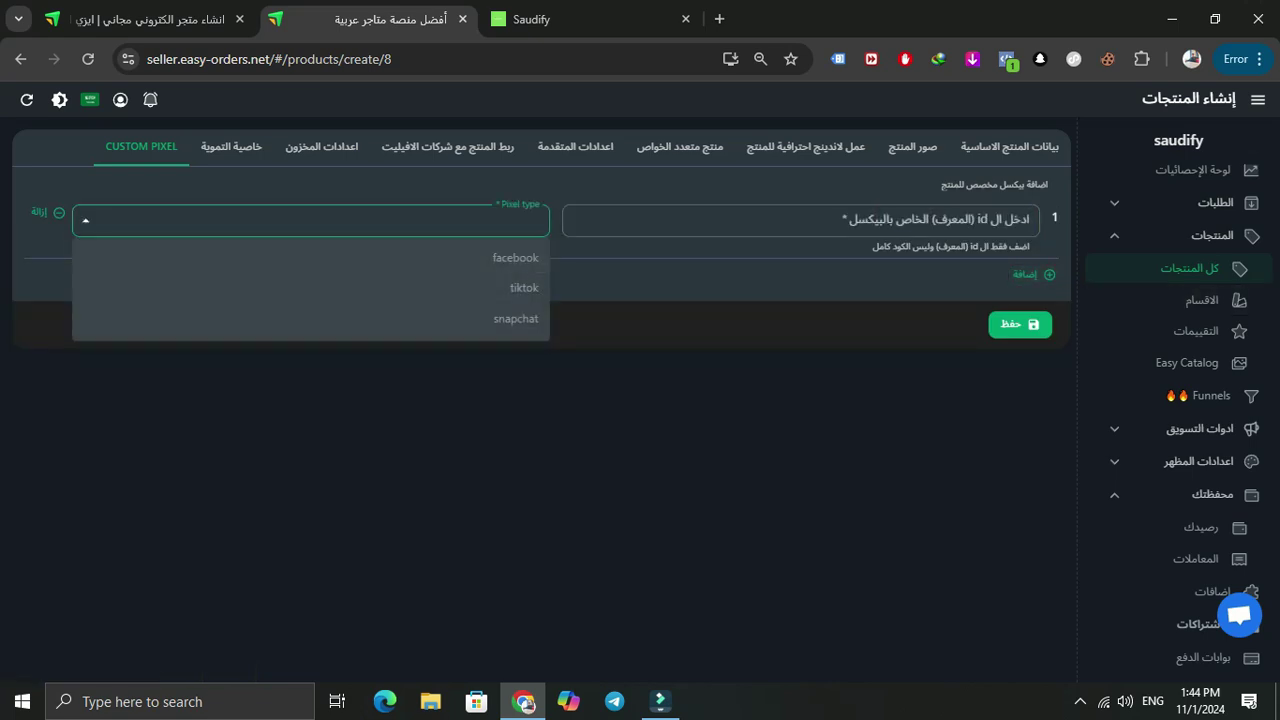
Return to the basic product data and try to save the product
{"action": "left_click", "coordinate": [1010, 146]}
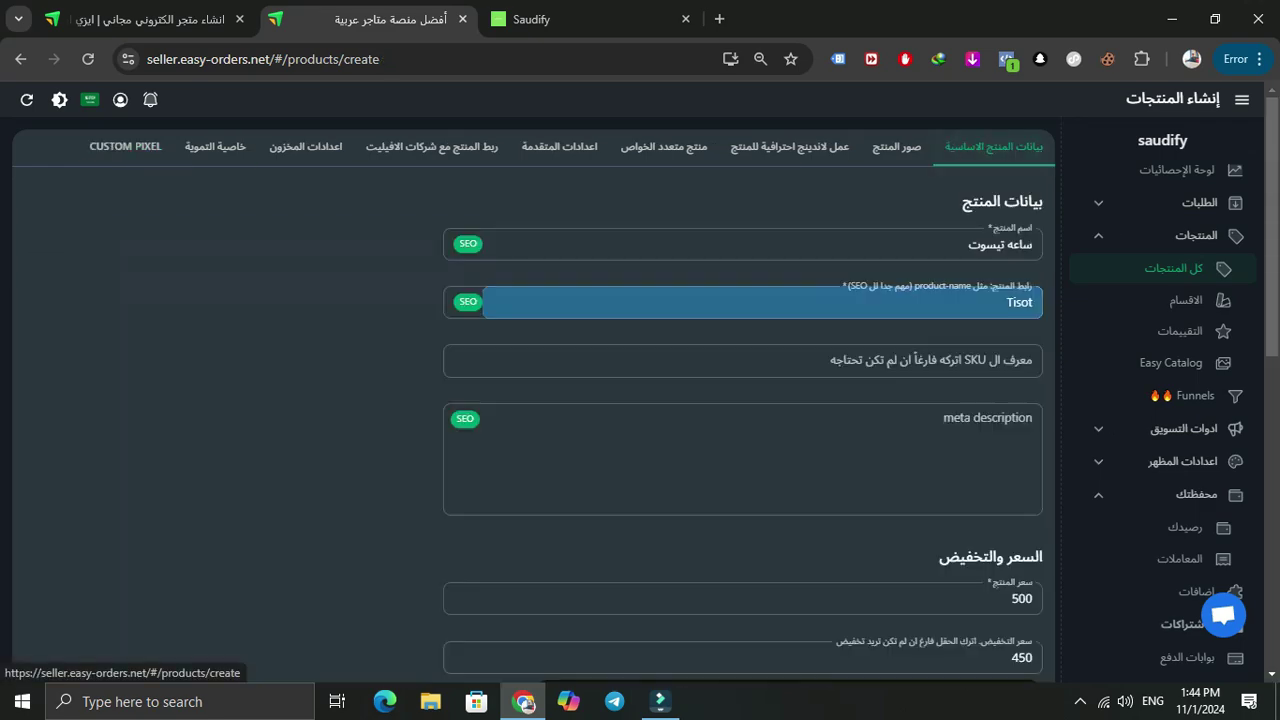
{"action": "scroll", "coordinate": [533, 400], "scroll_direction": "down", "scroll_amount": 7}
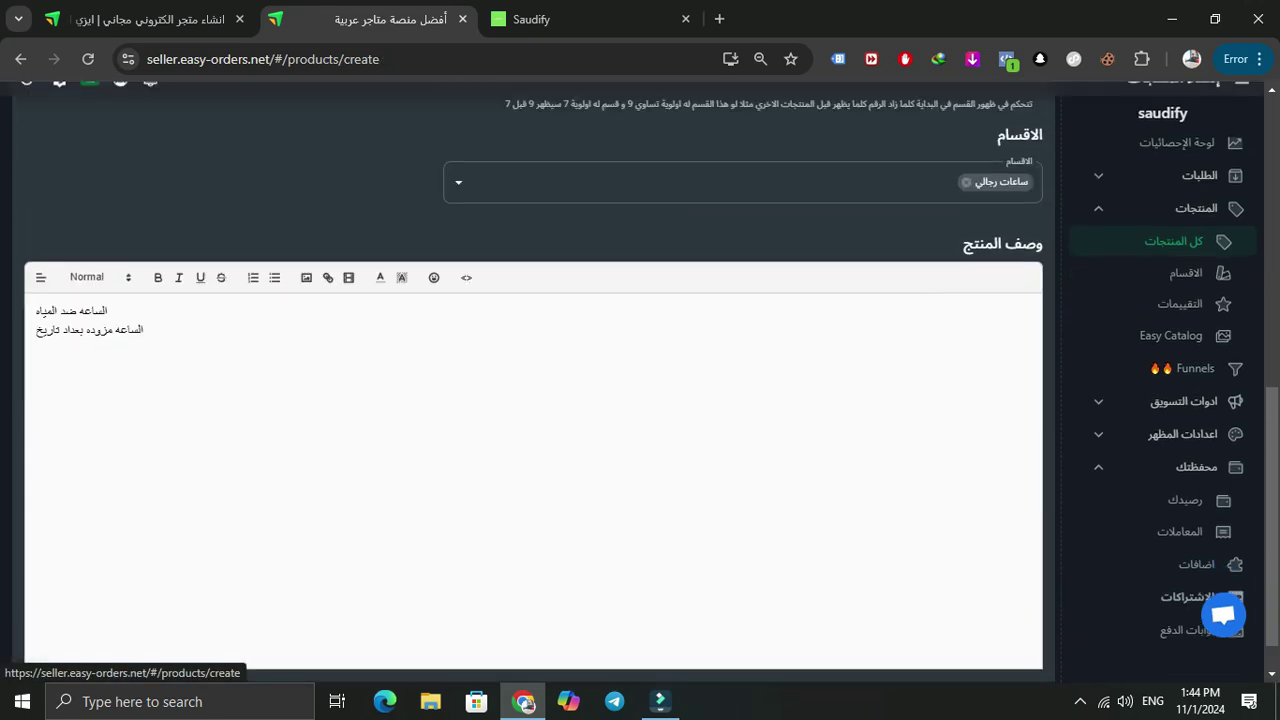
{"action": "scroll", "coordinate": [533, 400], "scroll_direction": "up", "scroll_amount": 2}
{"action": "scroll", "coordinate": [533, 400], "scroll_direction": "down", "scroll_amount": 3}
{"action": "left_click", "coordinate": [1004, 658]}
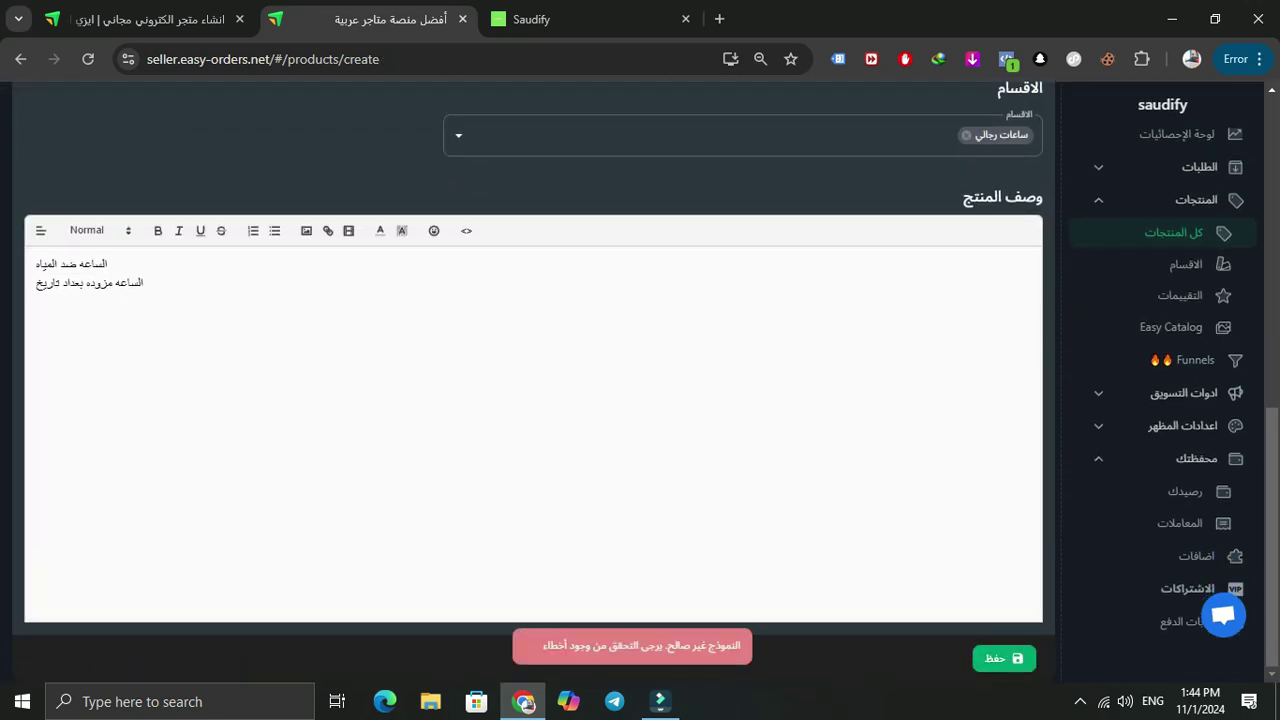
Examine the basic product data and the section headings for the source of the form error
{"action": "scroll", "coordinate": [533, 400], "scroll_direction": "up", "scroll_amount": 8}
{"action": "scroll", "coordinate": [533, 400], "scroll_direction": "down", "scroll_amount": 3}
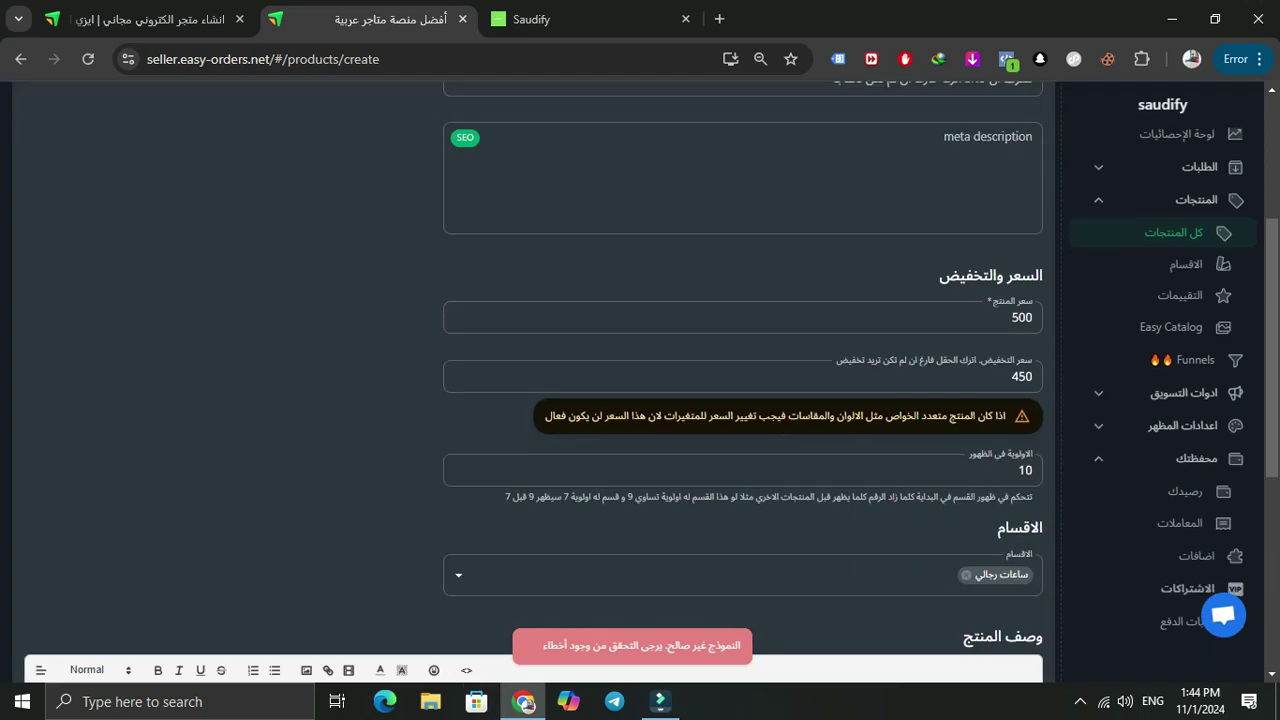
{"action": "left_click_drag", "start_coordinate": [542, 647], "coordinate": [741, 647]}
{"action": "scroll", "coordinate": [743, 484], "scroll_direction": "up", "scroll_amount": 3}
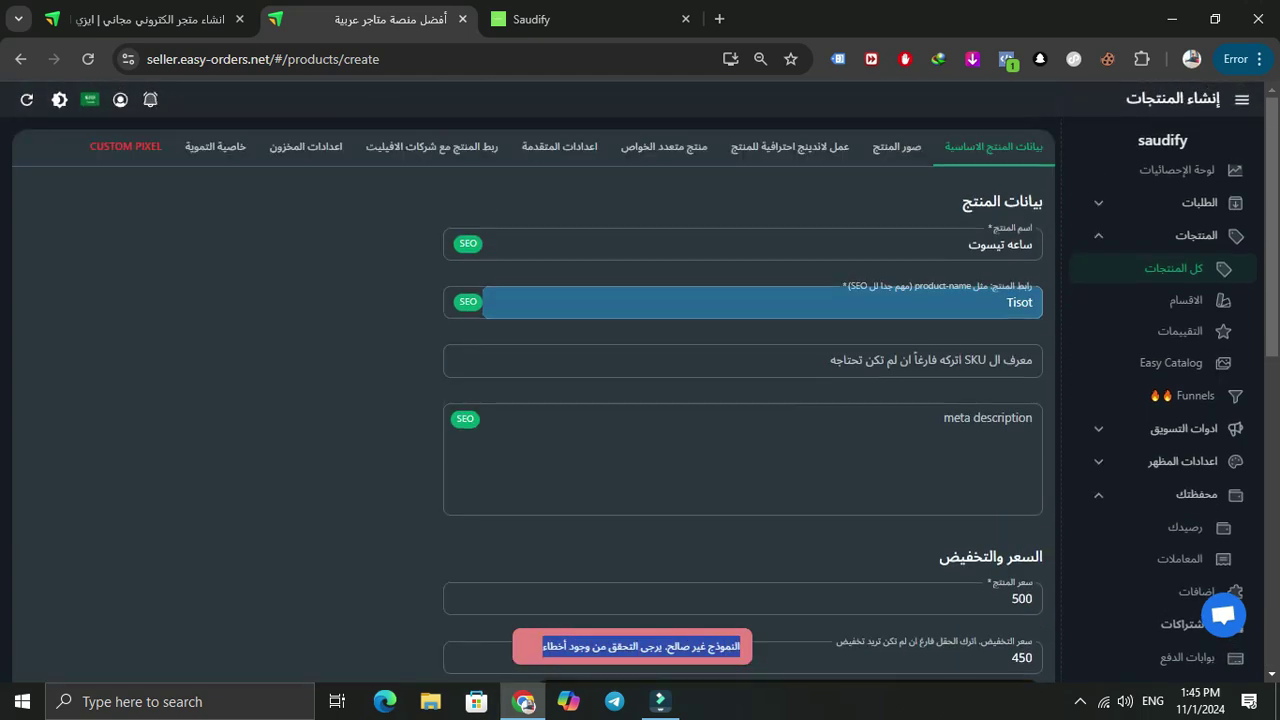
{"action": "left_click", "coordinate": [743, 484]}
{"action": "scroll", "coordinate": [743, 484], "scroll_direction": "down", "scroll_amount": 2}
{"action": "scroll", "coordinate": [743, 400], "scroll_direction": "down", "scroll_amount": 5}
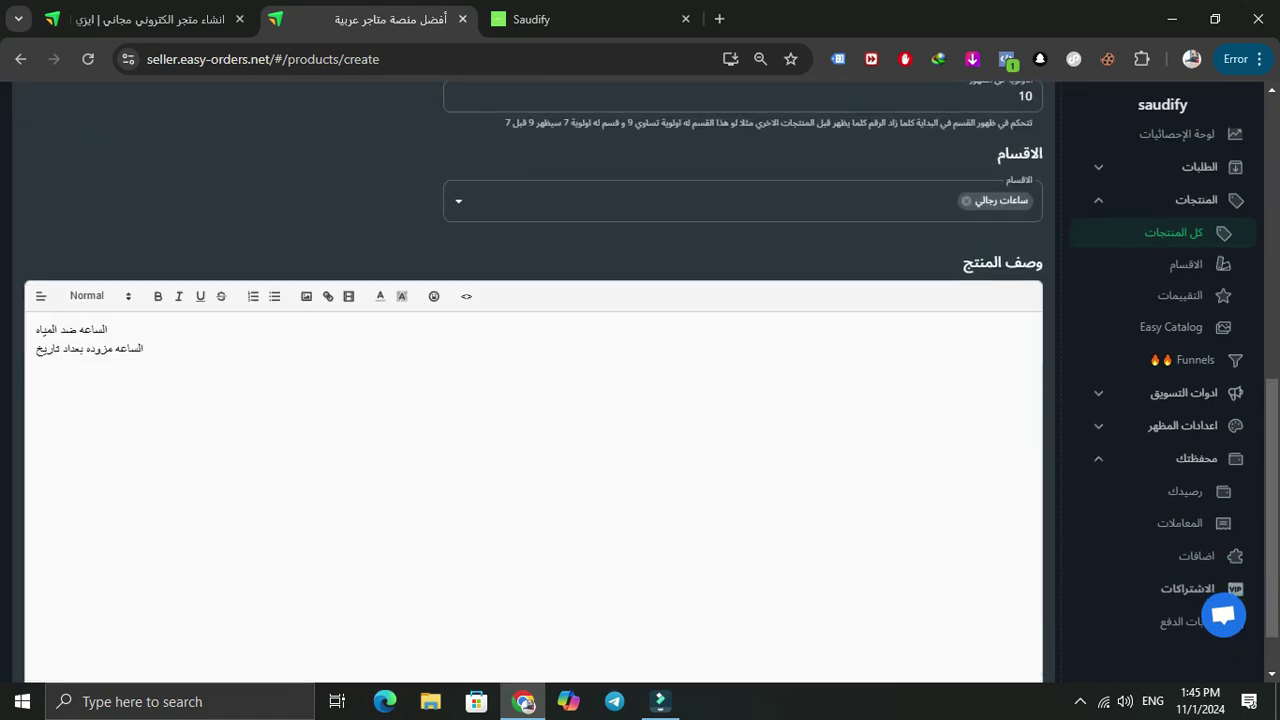
{"action": "scroll", "coordinate": [743, 400], "scroll_direction": "up", "scroll_amount": 8}
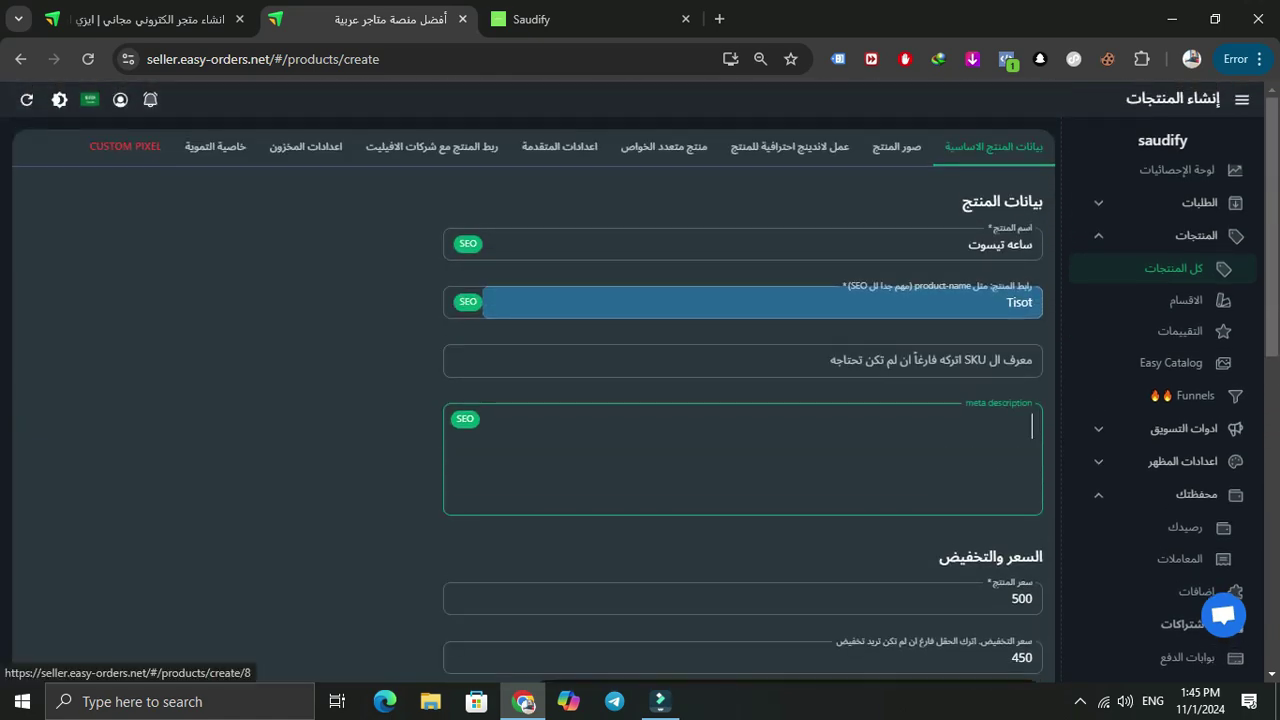
Remove the blank custom pixel entry and save the product from its basic data section
{"action": "left_click", "coordinate": [125, 147]}
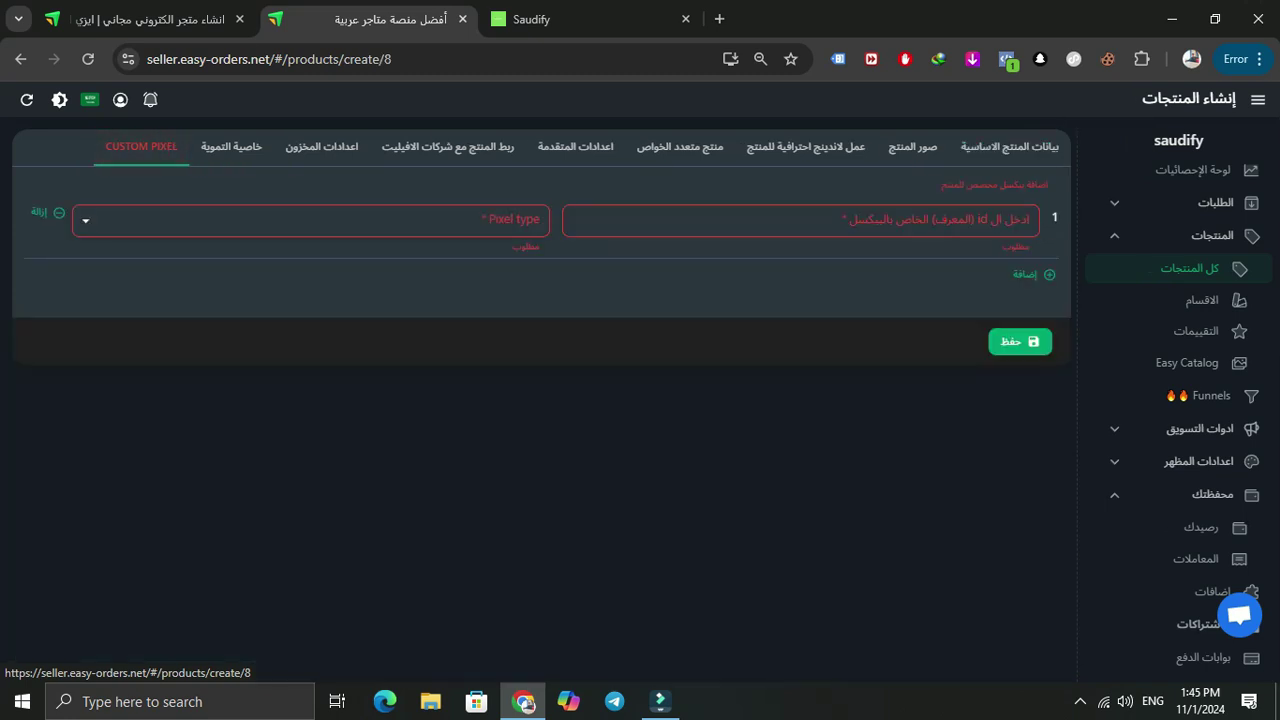
{"action": "left_click", "coordinate": [47, 212]}
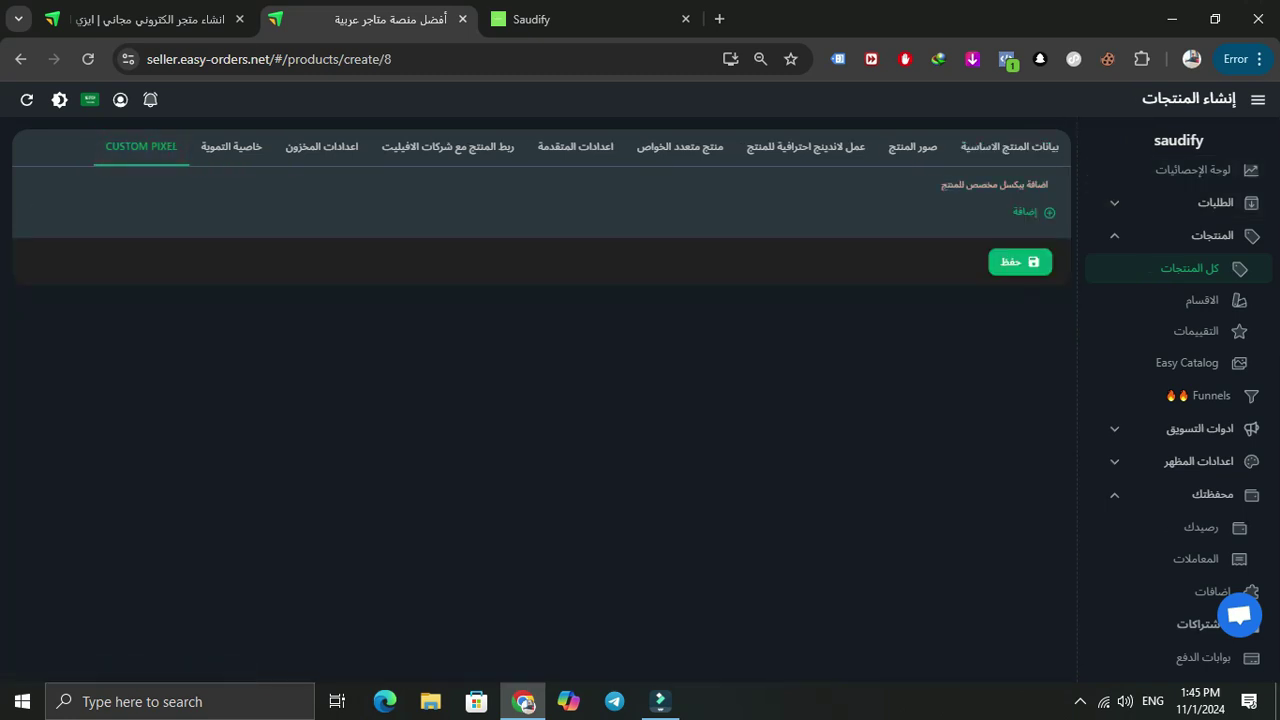
{"action": "left_click", "coordinate": [1010, 147]}
{"action": "scroll", "coordinate": [1000, 160], "scroll_direction": "down", "scroll_amount": 1}
{"action": "scroll", "coordinate": [1000, 640], "scroll_direction": "down", "scroll_amount": 9}
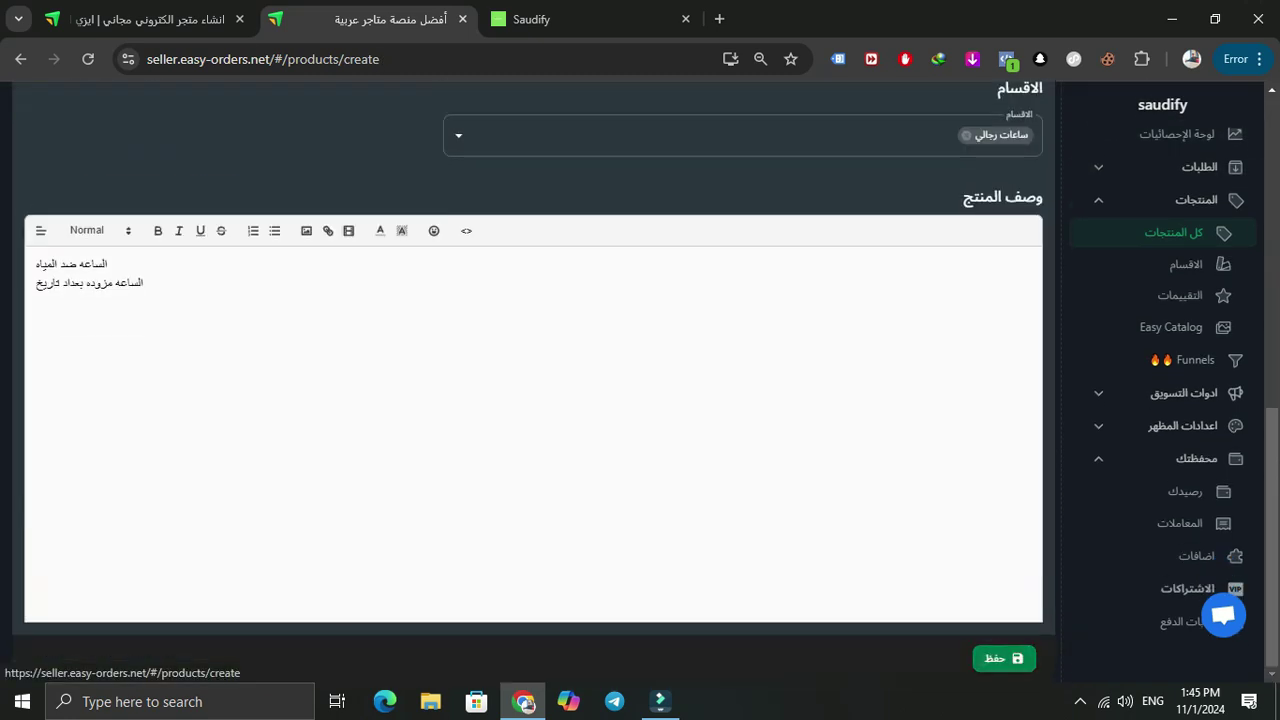
{"action": "left_click", "coordinate": [1004, 658]}
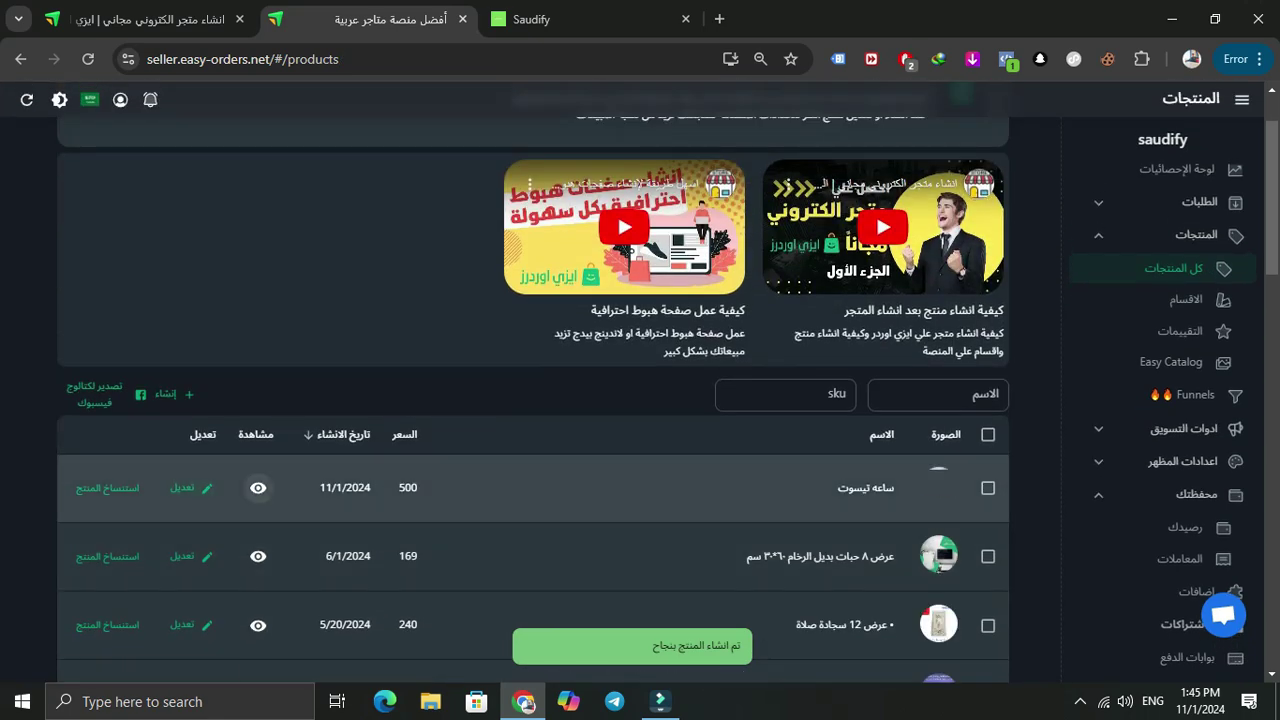
Open the store page of the new Tissot watch product in a separate browser tab and switch to it
{"action": "right_click", "coordinate": [258, 487]}
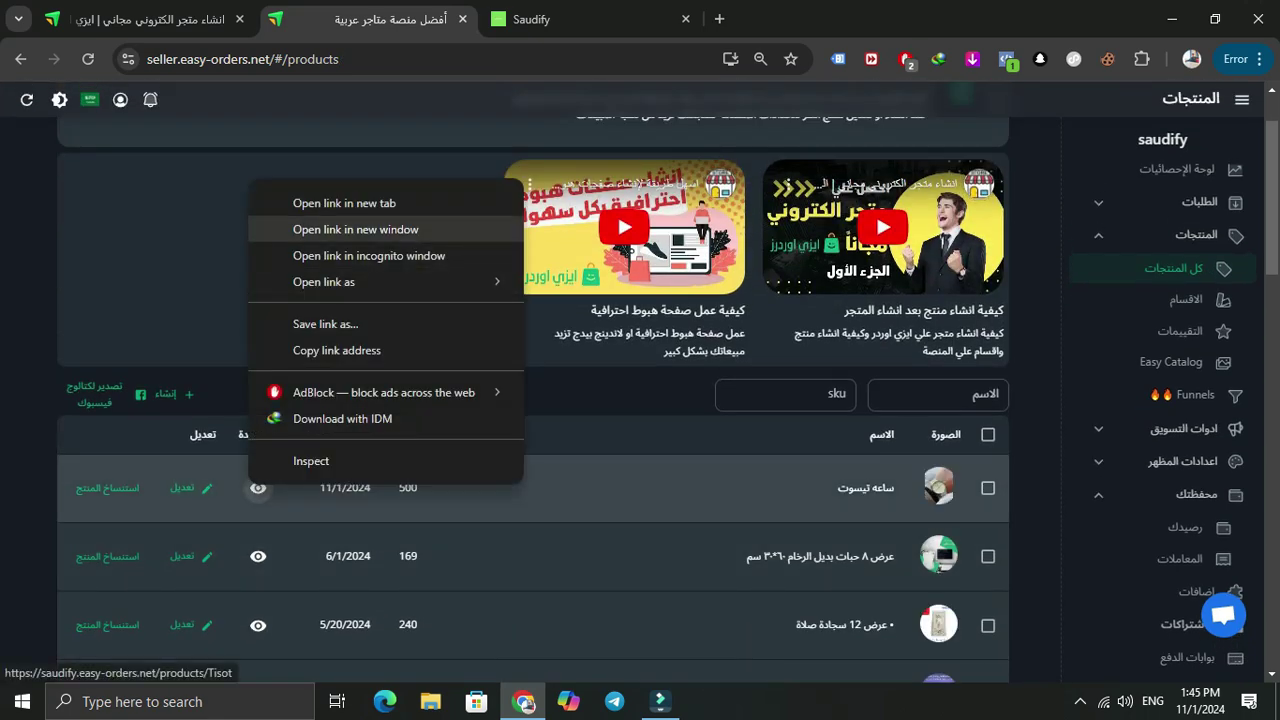
{"action": "left_click", "coordinate": [344, 203]}
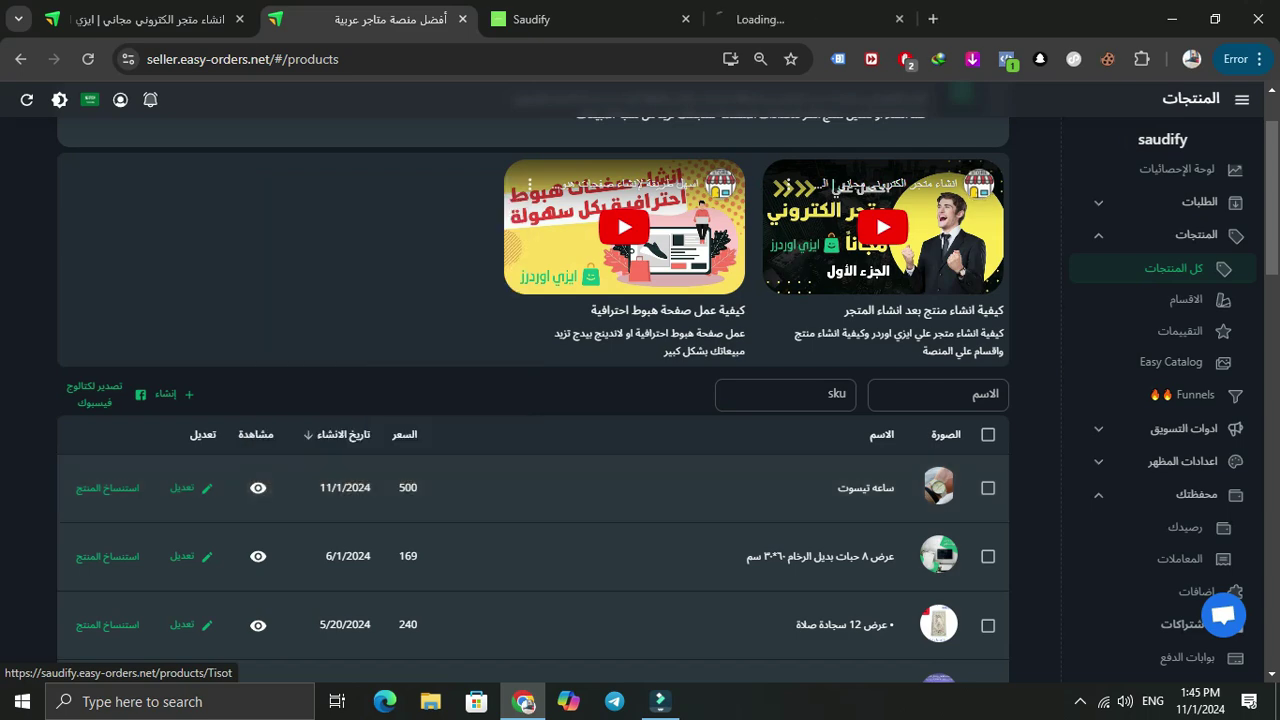
{"action": "left_click", "coordinate": [760, 19]}
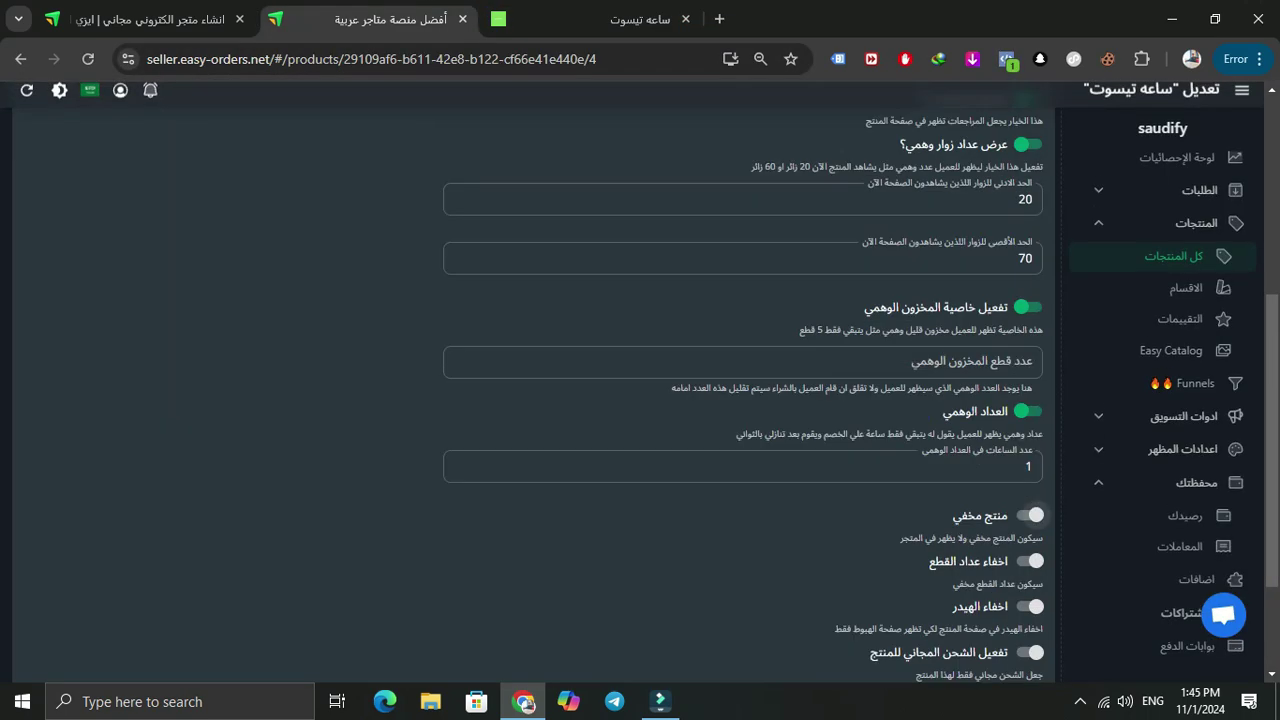
Turn off the fixed buy button at the bottom of the page in the product's advanced settings and save the product
{"action": "scroll", "coordinate": [640, 400], "scroll_direction": "up", "scroll_amount": 4}
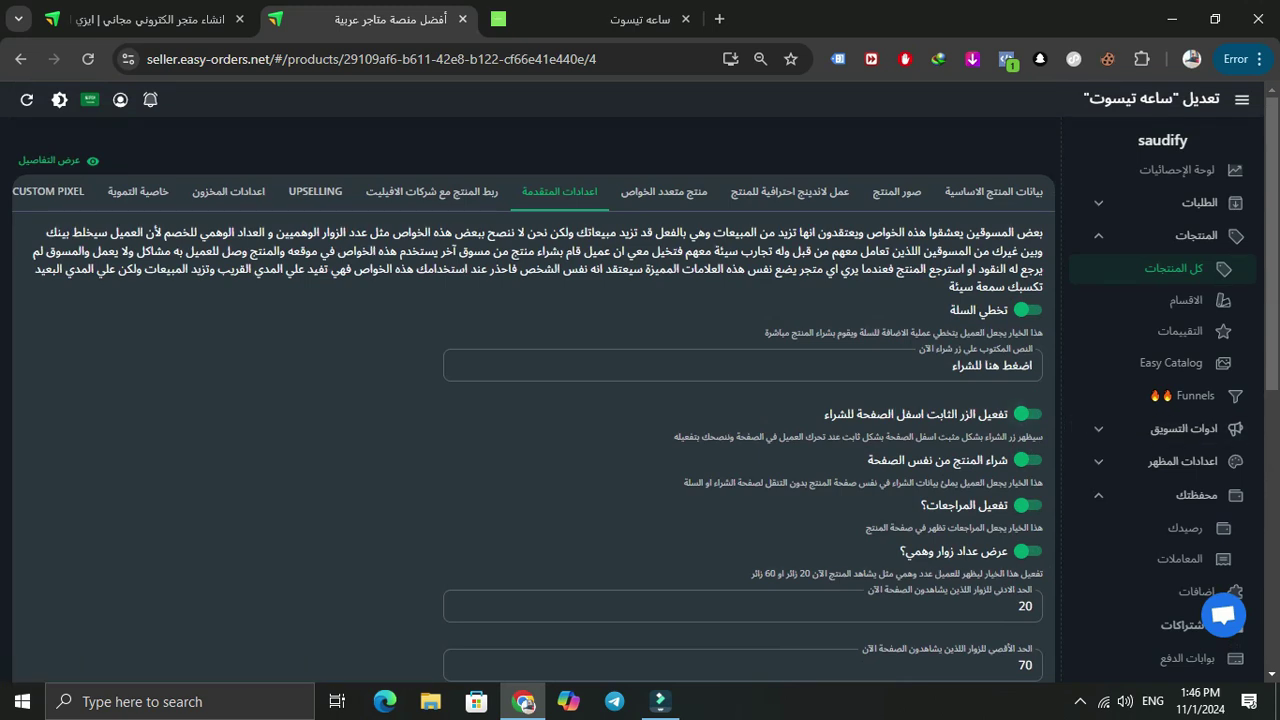
{"action": "key", "text": "ctrl+Tab"}
{"action": "key", "text": "ctrl+shift+Tab"}
{"action": "scroll", "coordinate": [1030, 414], "scroll_direction": "down", "scroll_amount": 6}
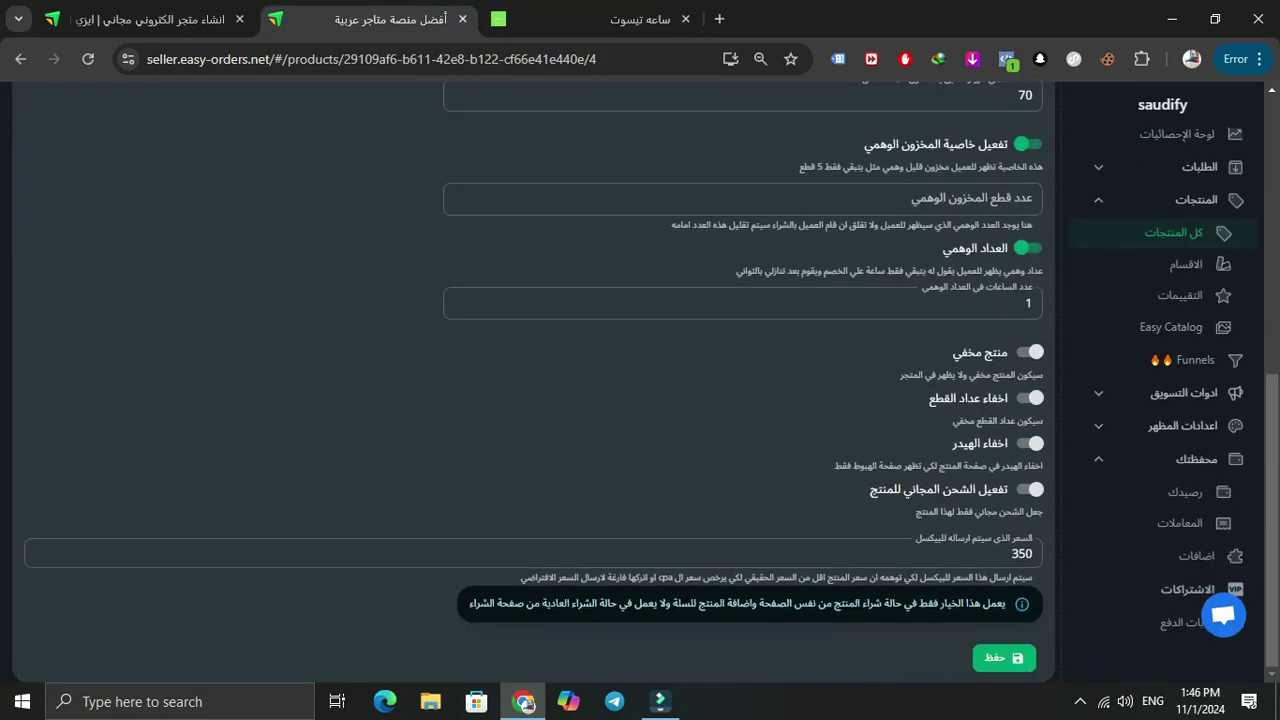
{"action": "left_click", "coordinate": [1004, 658]}
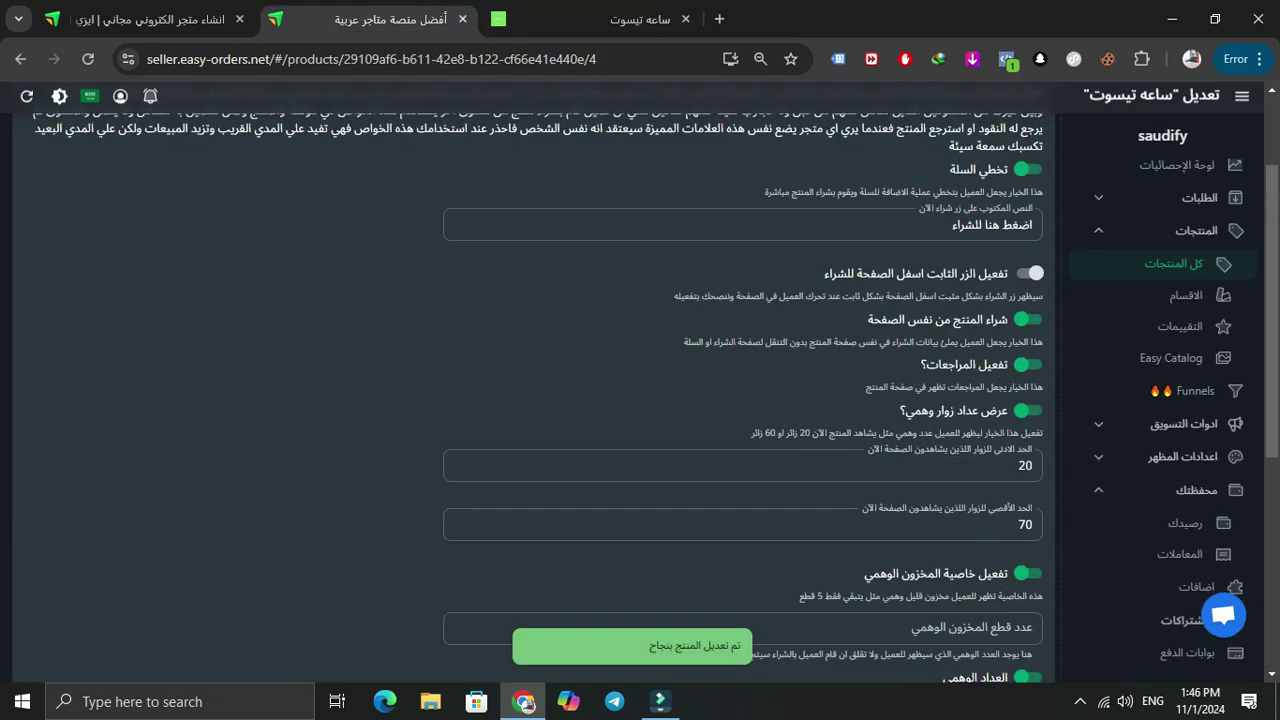
Reload the Tissot watch's store page and inspect the buy button and order form
{"action": "key", "text": "ctrl+Tab"}
{"action": "key", "text": "F5"}
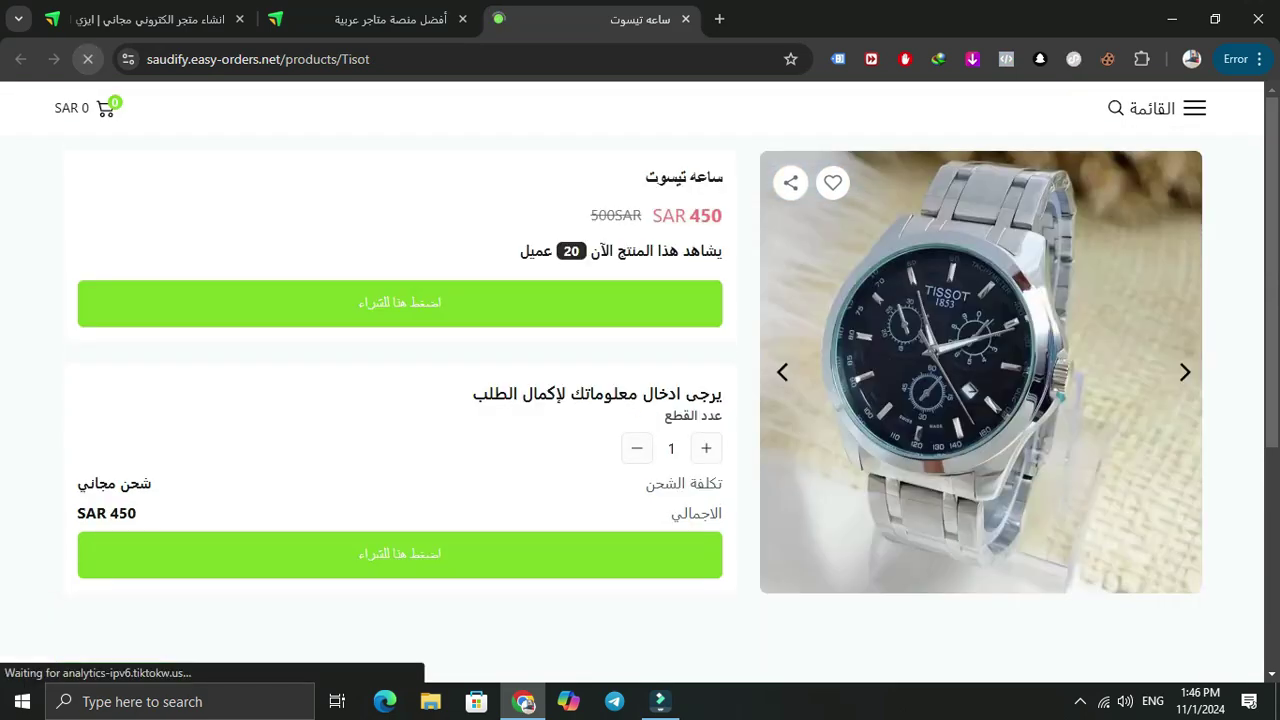
{"action": "scroll", "coordinate": [640, 400], "scroll_direction": "down", "scroll_amount": 3}
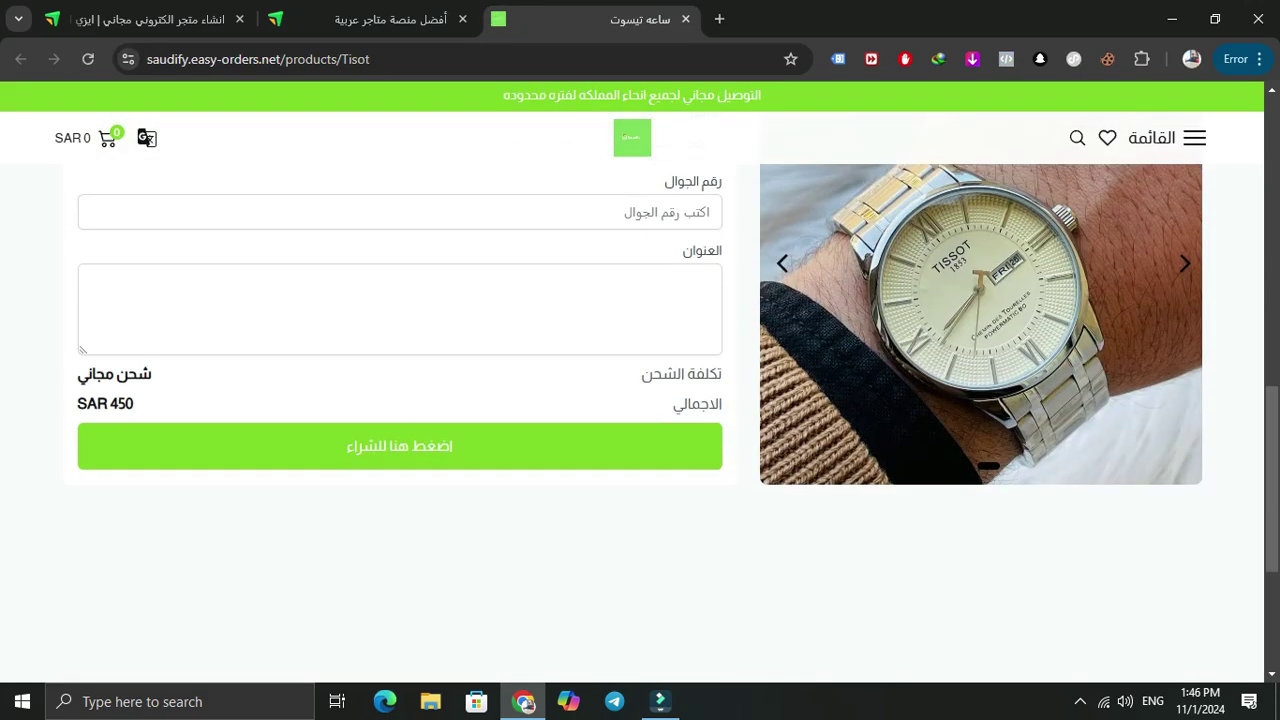
{"action": "scroll", "coordinate": [640, 400], "scroll_direction": "up", "scroll_amount": 2}
Turn off buying from the same page for the product, save it and check the purchase flow in the store
{"action": "key", "text": "ctrl+Tab"}
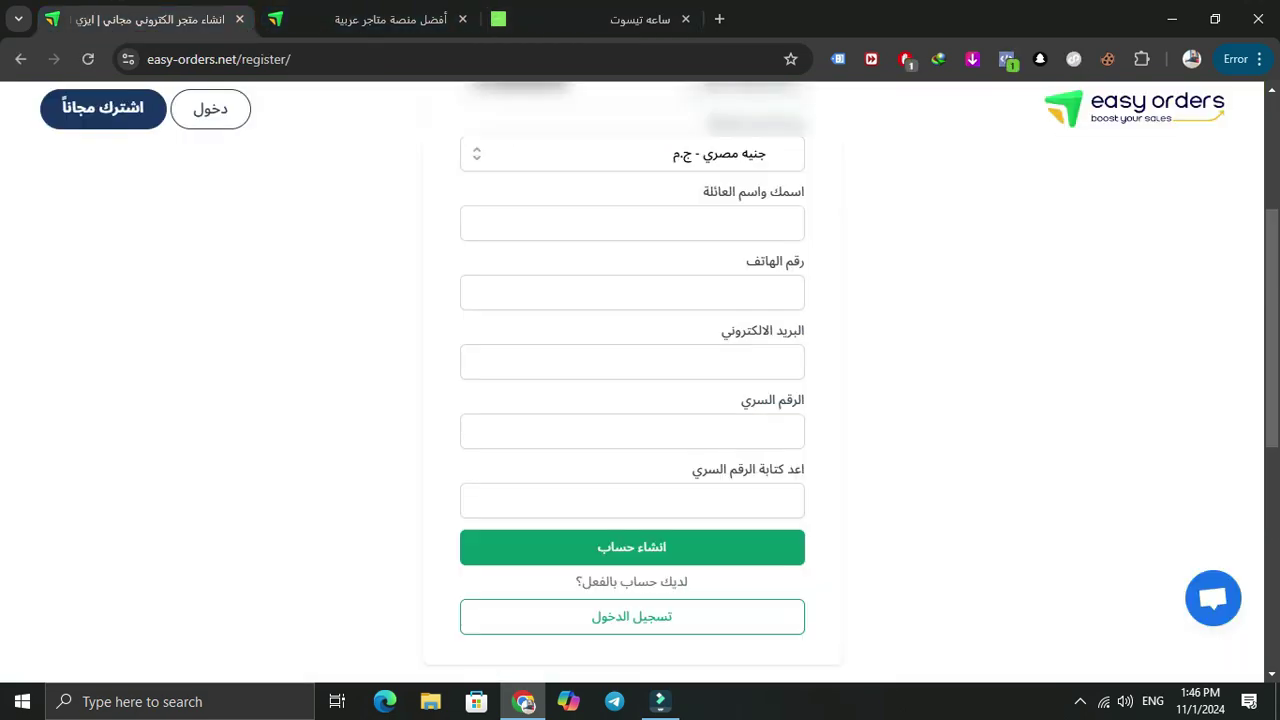
{"action": "key", "text": "ctrl+Tab"}
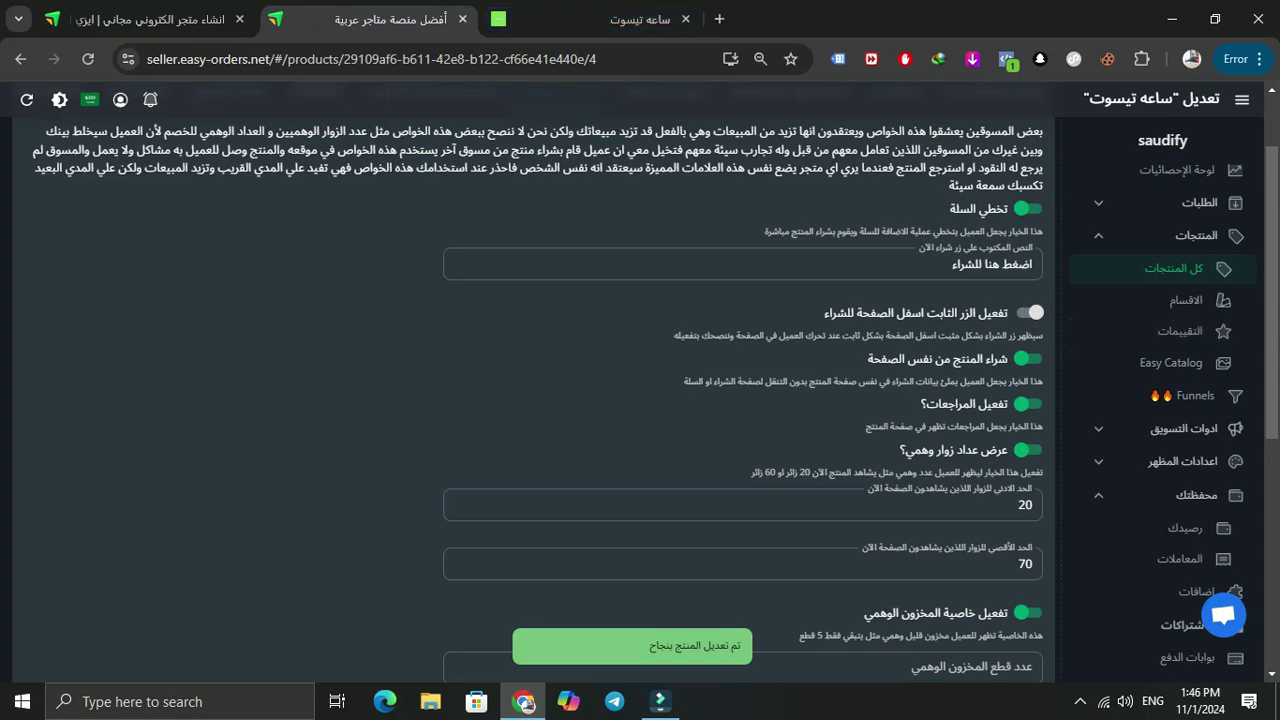
{"action": "left_click", "coordinate": [1030, 359]}
{"action": "scroll", "coordinate": [742, 400], "scroll_direction": "down", "scroll_amount": 3}
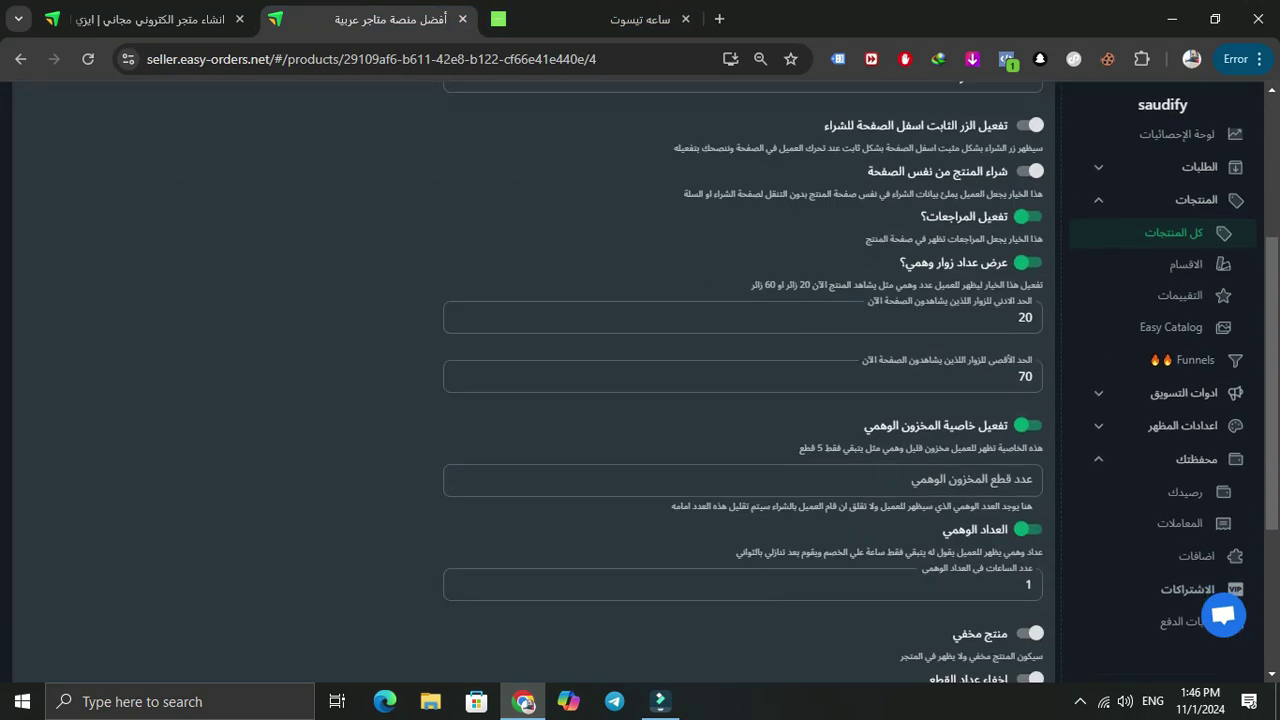
{"action": "scroll", "coordinate": [742, 400], "scroll_direction": "down", "scroll_amount": 5}
{"action": "left_click", "coordinate": [1004, 658]}
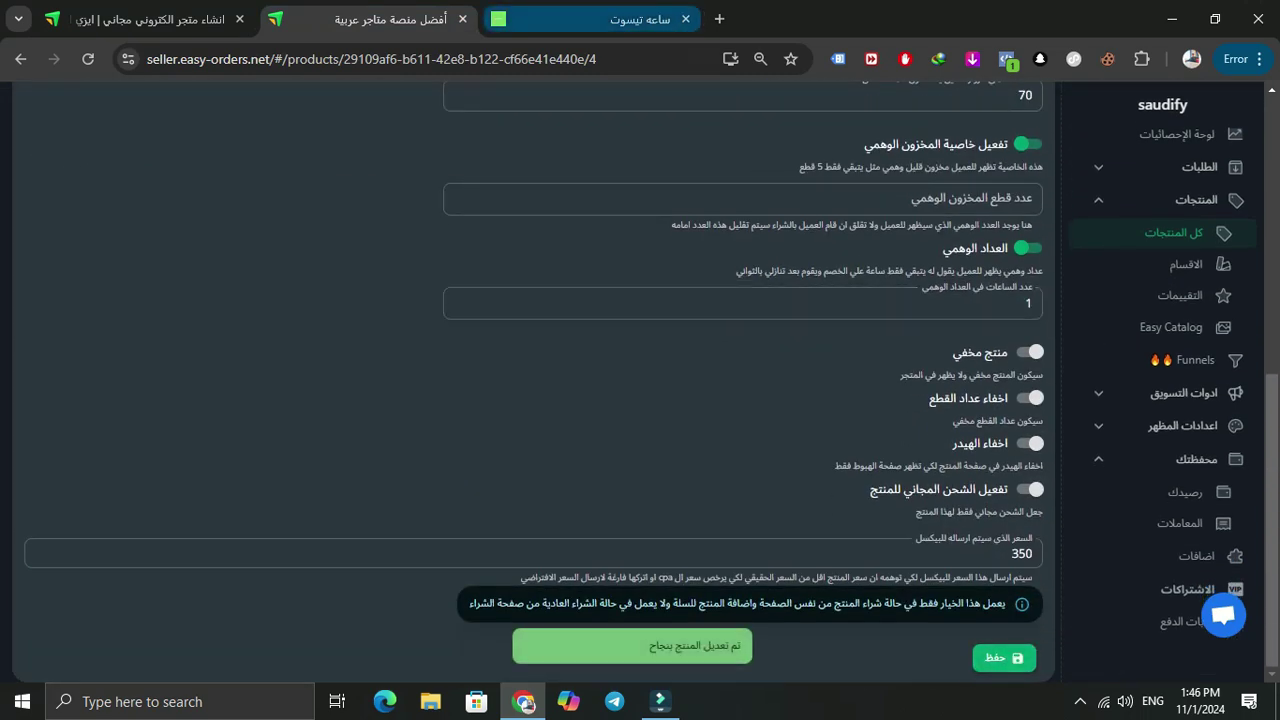
{"action": "key", "text": "ctrl+Tab"}
{"action": "key", "text": "F5"}
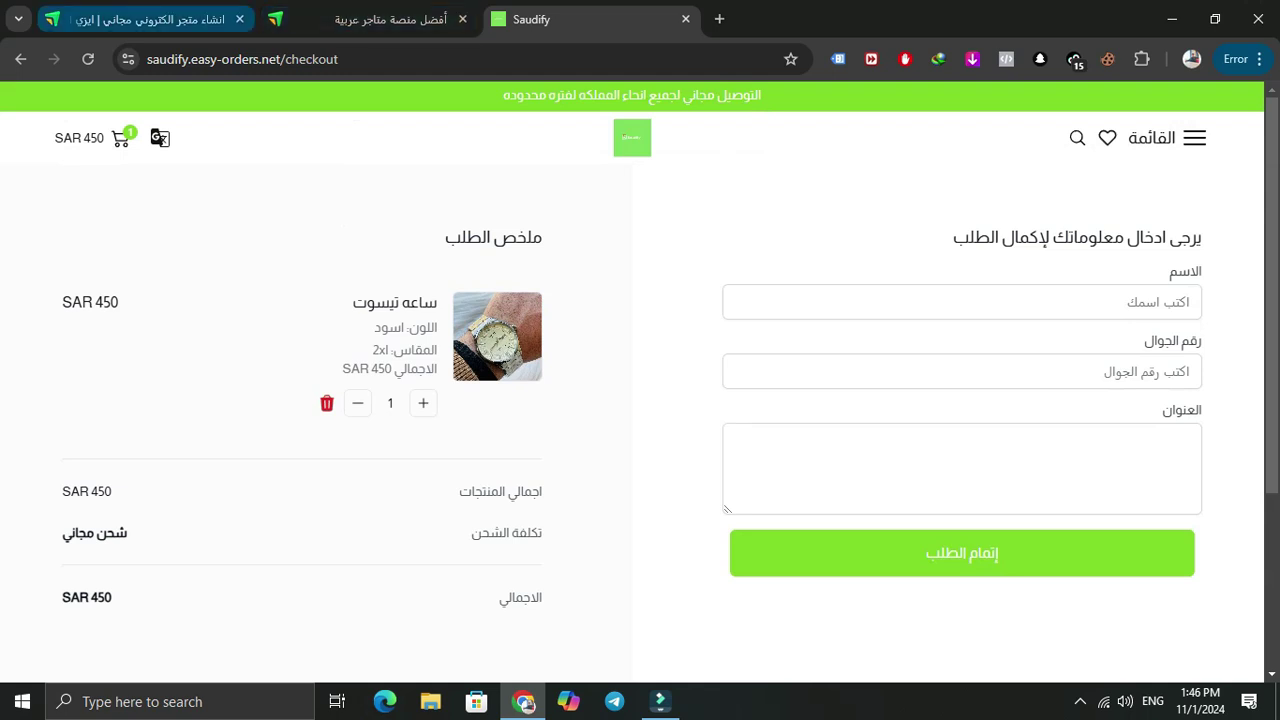
Turn on hiding the header for the product, save it and reload the store's checkout page
{"action": "left_click", "coordinate": [390, 19]}
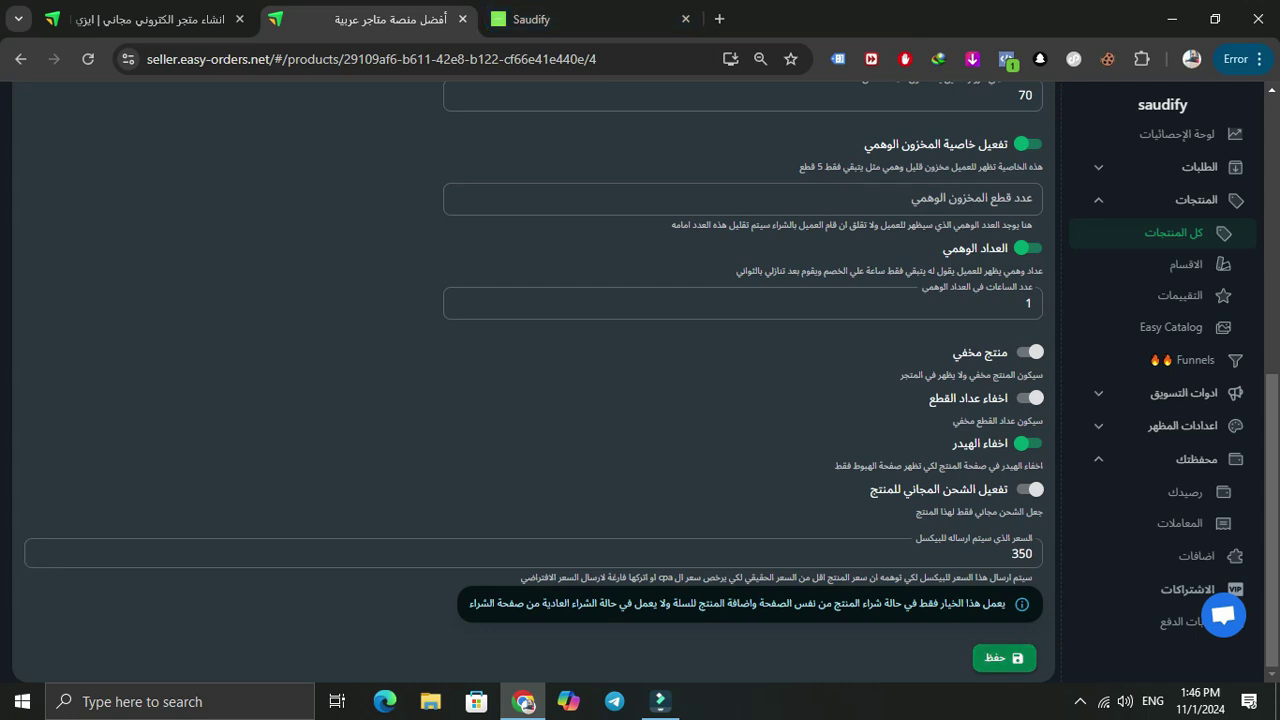
{"action": "left_click", "coordinate": [996, 656]}
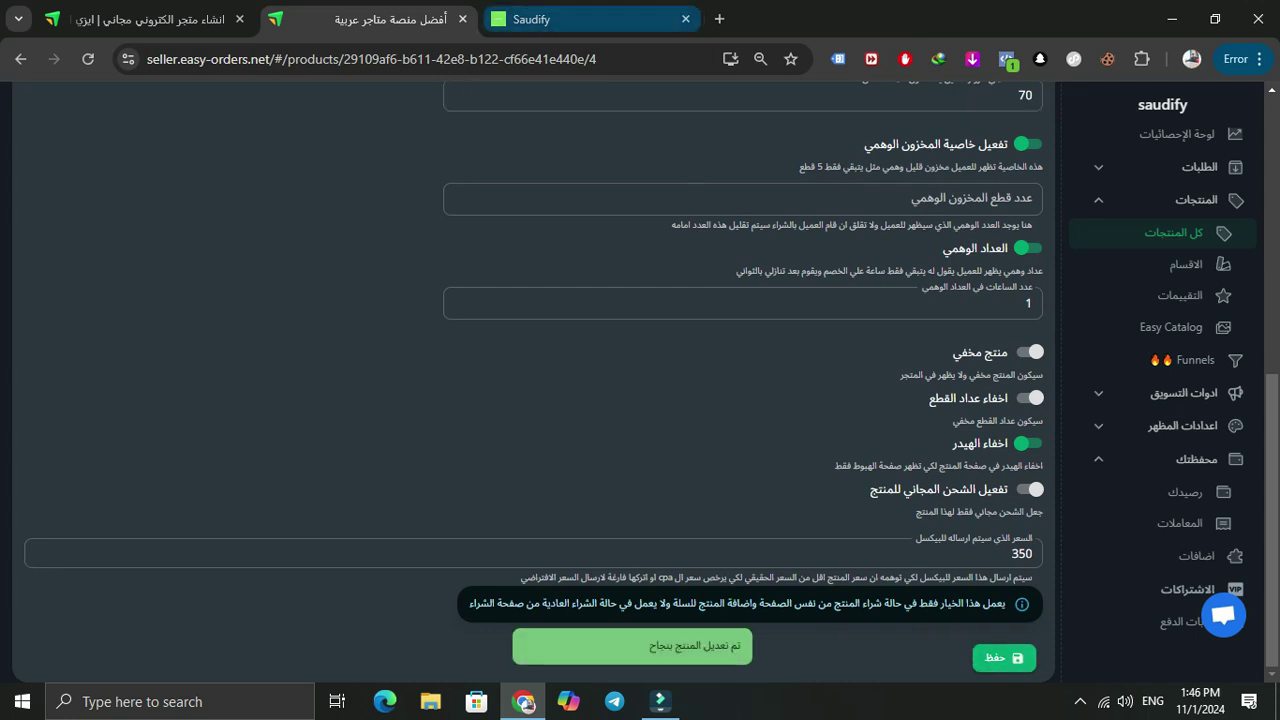
{"action": "left_click", "coordinate": [560, 19]}
{"action": "left_click", "coordinate": [88, 59]}
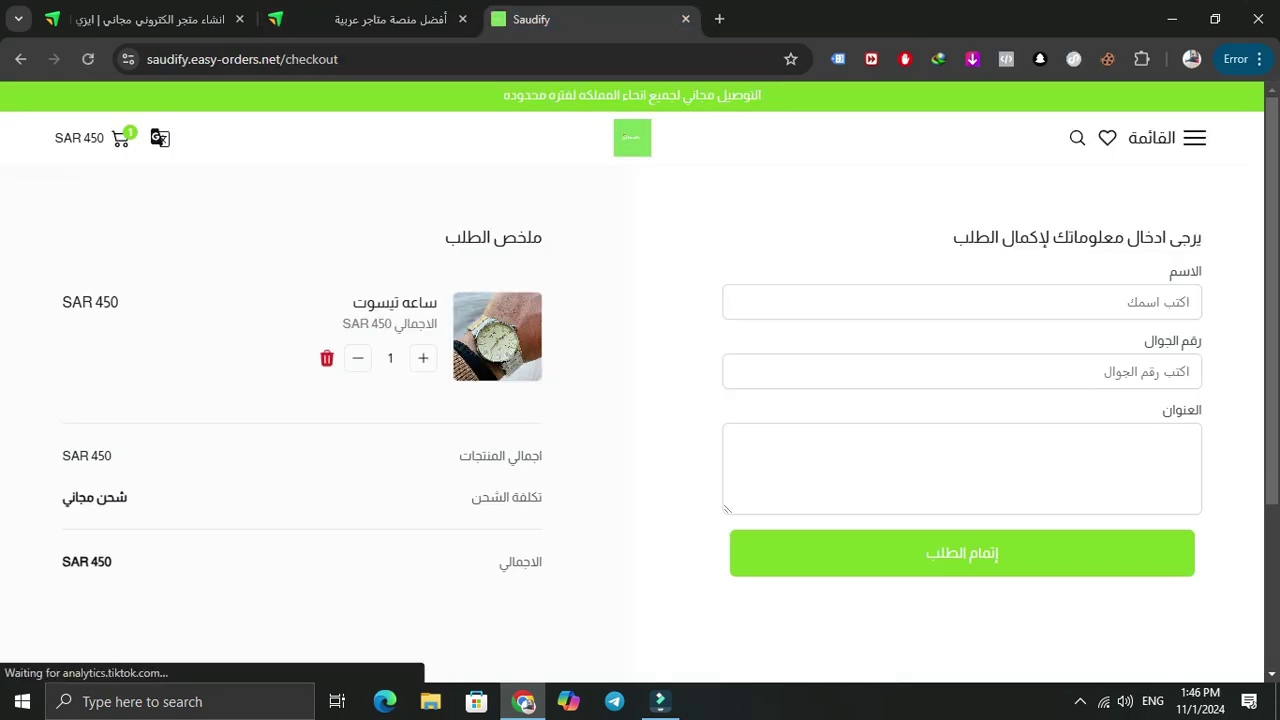
Look over the checkout page's order summary and customer form and go back to the Tissot product page
{"action": "scroll", "coordinate": [632, 400], "scroll_direction": "down", "scroll_amount": 1}
{"action": "scroll", "coordinate": [632, 400], "scroll_direction": "up", "scroll_amount": 1}
{"action": "scroll", "coordinate": [632, 400], "scroll_direction": "down", "scroll_amount": 1}
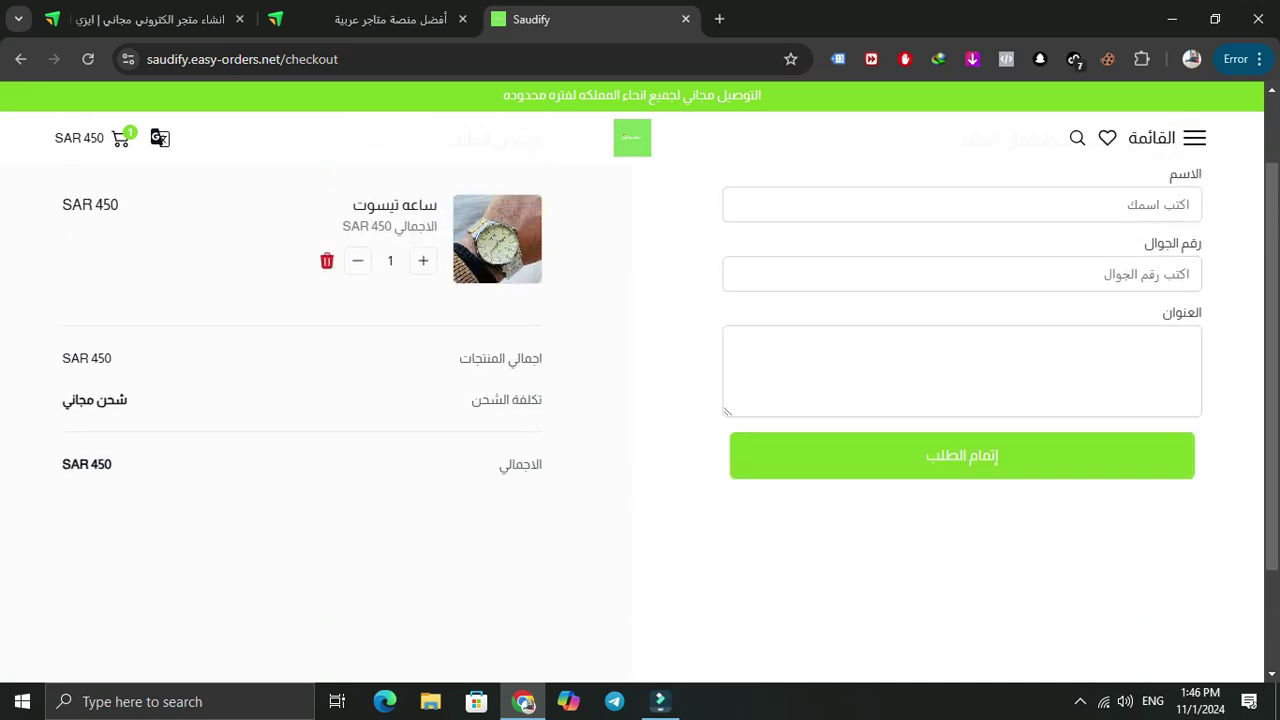
{"action": "scroll", "coordinate": [632, 400], "scroll_direction": "up", "scroll_amount": 1}
{"action": "key", "text": "alt+Left"}
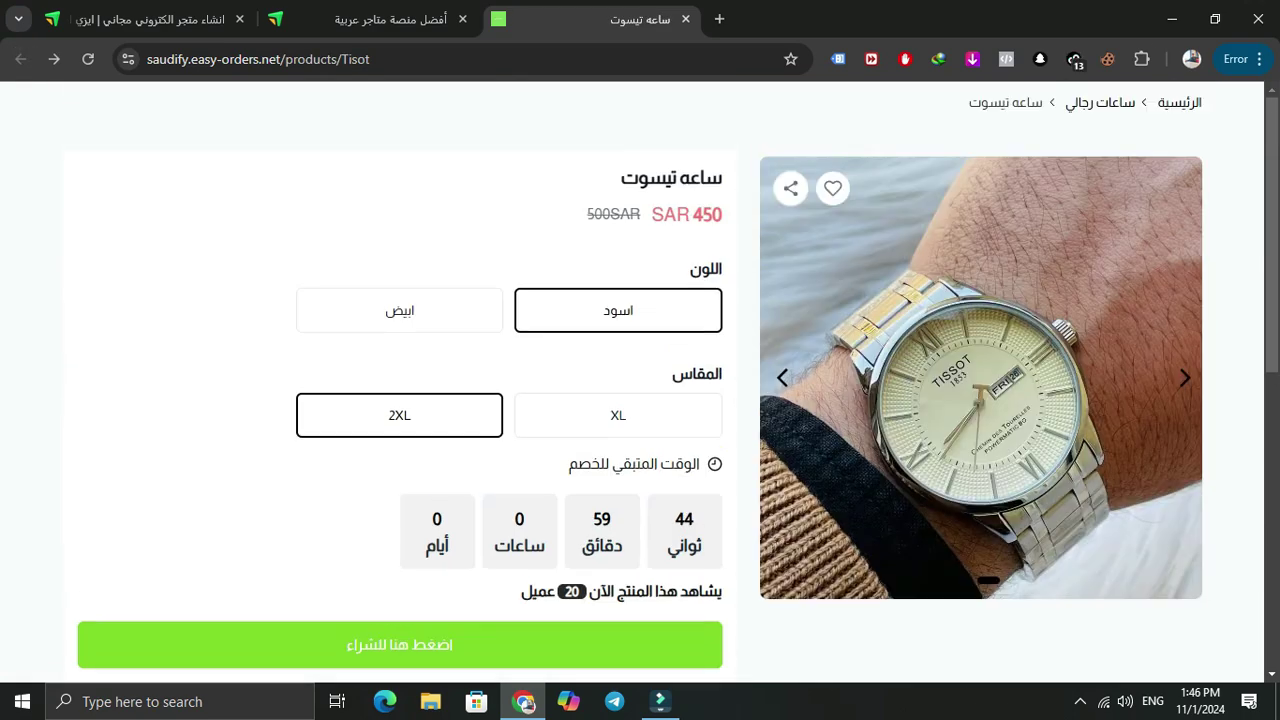
Examine the Tissot product page without its header, from the colour and size options down to the footer
{"action": "scroll", "coordinate": [640, 380], "scroll_direction": "down", "scroll_amount": 3}
{"action": "scroll", "coordinate": [640, 380], "scroll_direction": "up", "scroll_amount": 3}
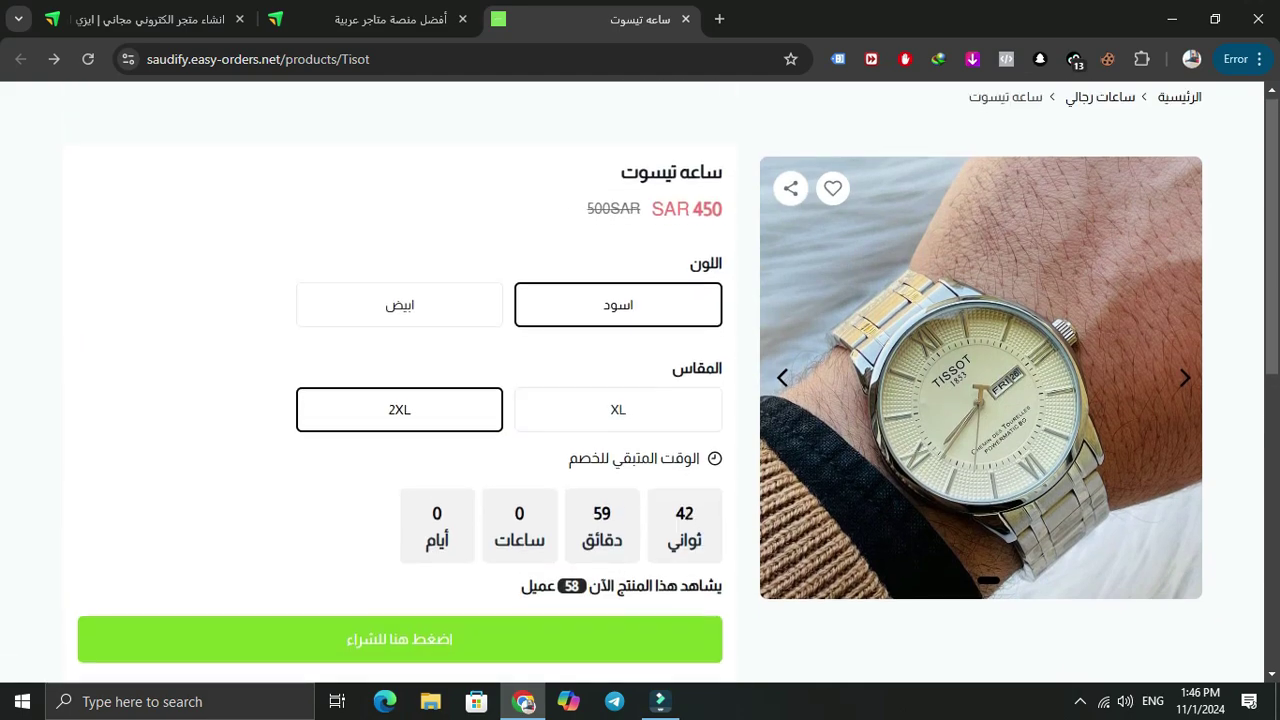
{"action": "scroll", "coordinate": [640, 380], "scroll_direction": "down", "scroll_amount": 3}
{"action": "scroll", "coordinate": [640, 380], "scroll_direction": "up", "scroll_amount": 3}
{"action": "scroll", "coordinate": [640, 380], "scroll_direction": "down", "scroll_amount": 2}
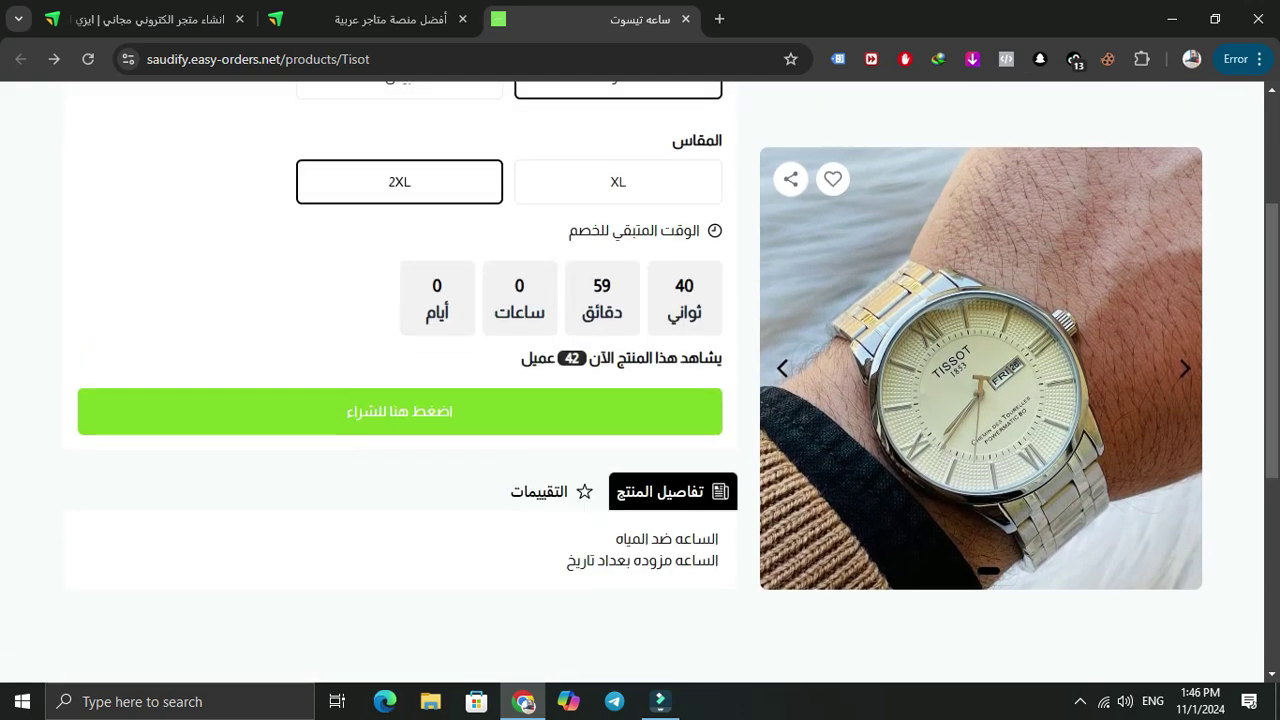
{"action": "scroll", "coordinate": [640, 380], "scroll_direction": "up", "scroll_amount": 2}
{"action": "scroll", "coordinate": [640, 380], "scroll_direction": "down", "scroll_amount": 5}
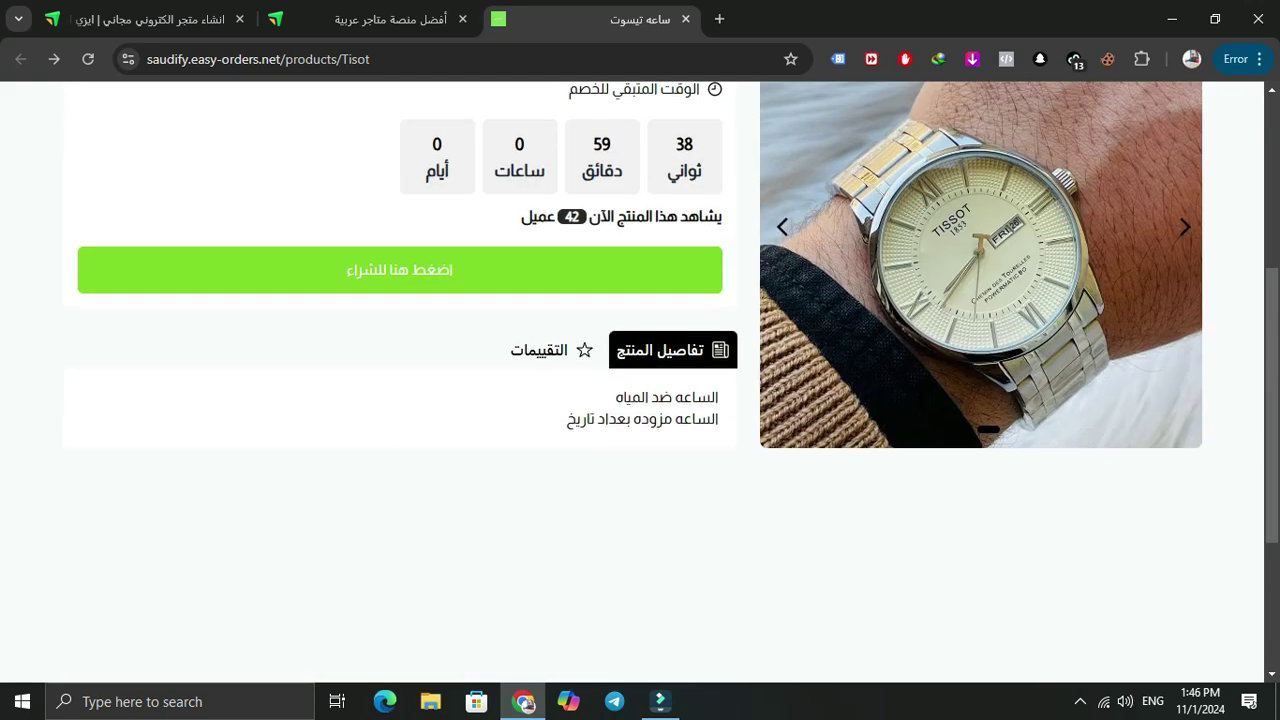
{"action": "scroll", "coordinate": [640, 380], "scroll_direction": "up", "scroll_amount": 4}
{"action": "scroll", "coordinate": [640, 380], "scroll_direction": "down", "scroll_amount": 4}
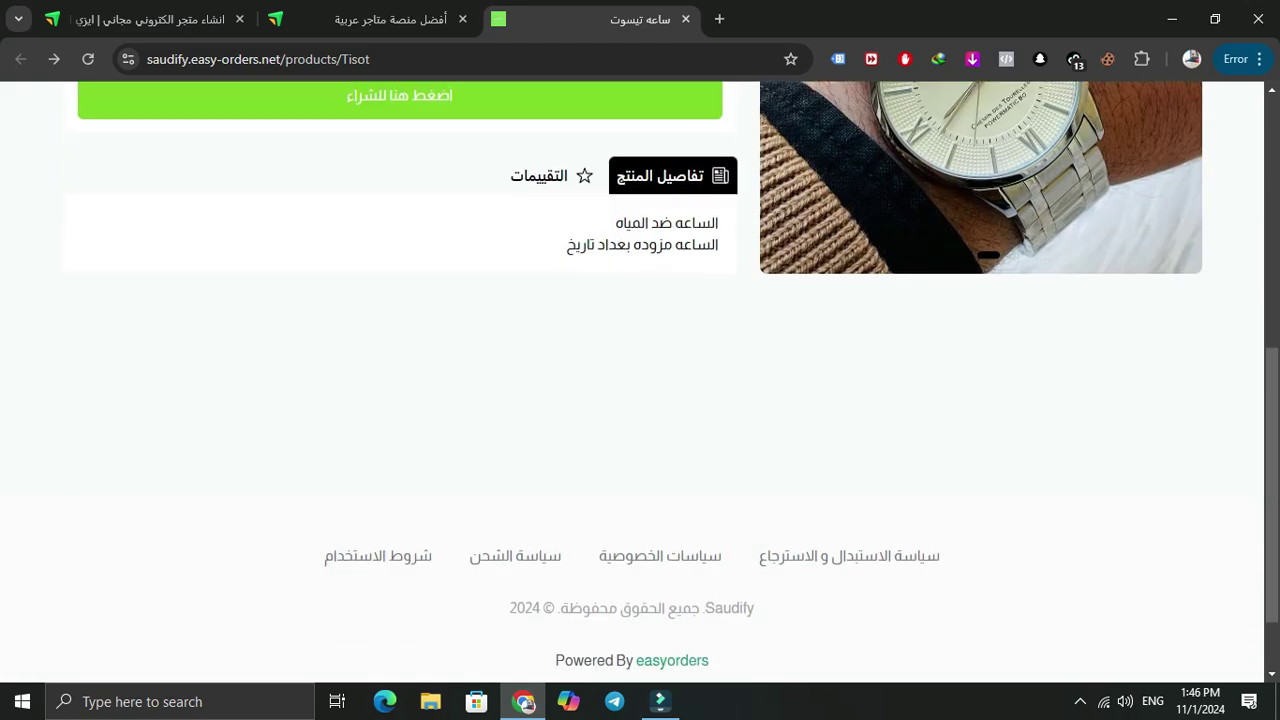
{"action": "scroll", "coordinate": [640, 380], "scroll_direction": "up", "scroll_amount": 5}
{"action": "scroll", "coordinate": [400, 380], "scroll_direction": "down", "scroll_amount": 2}
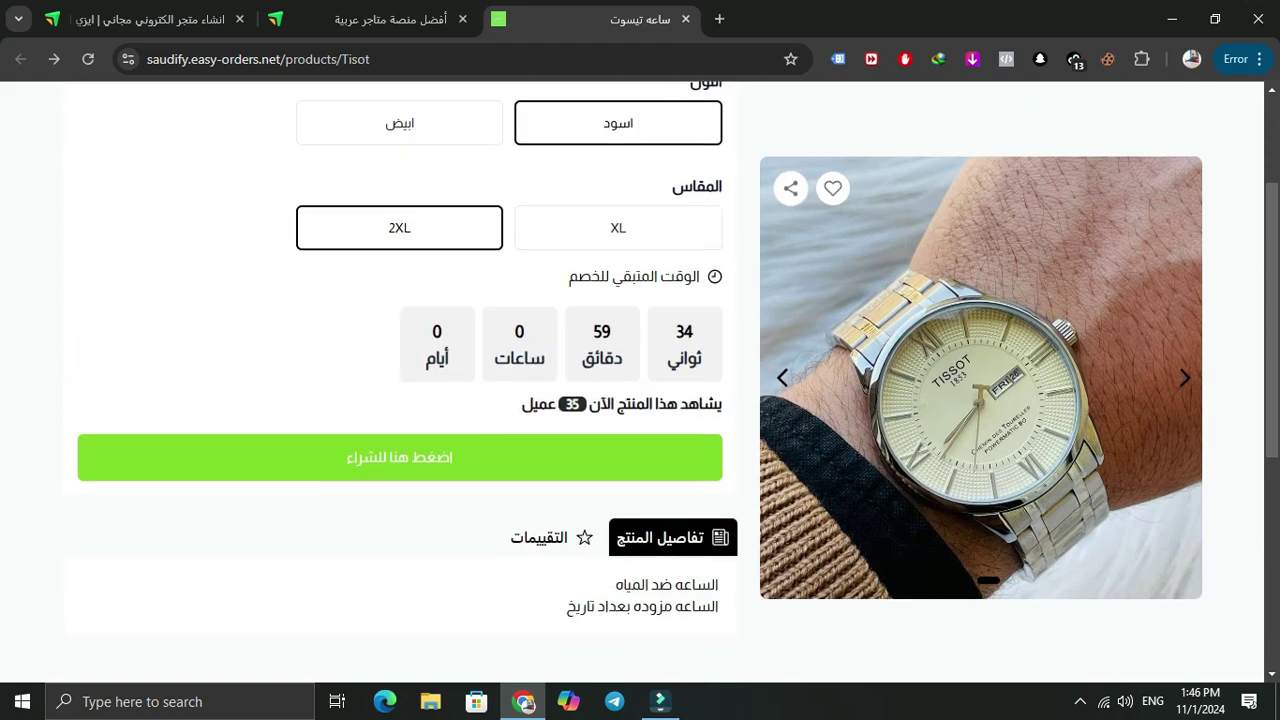
{"action": "scroll", "coordinate": [400, 380], "scroll_direction": "up", "scroll_amount": 2}
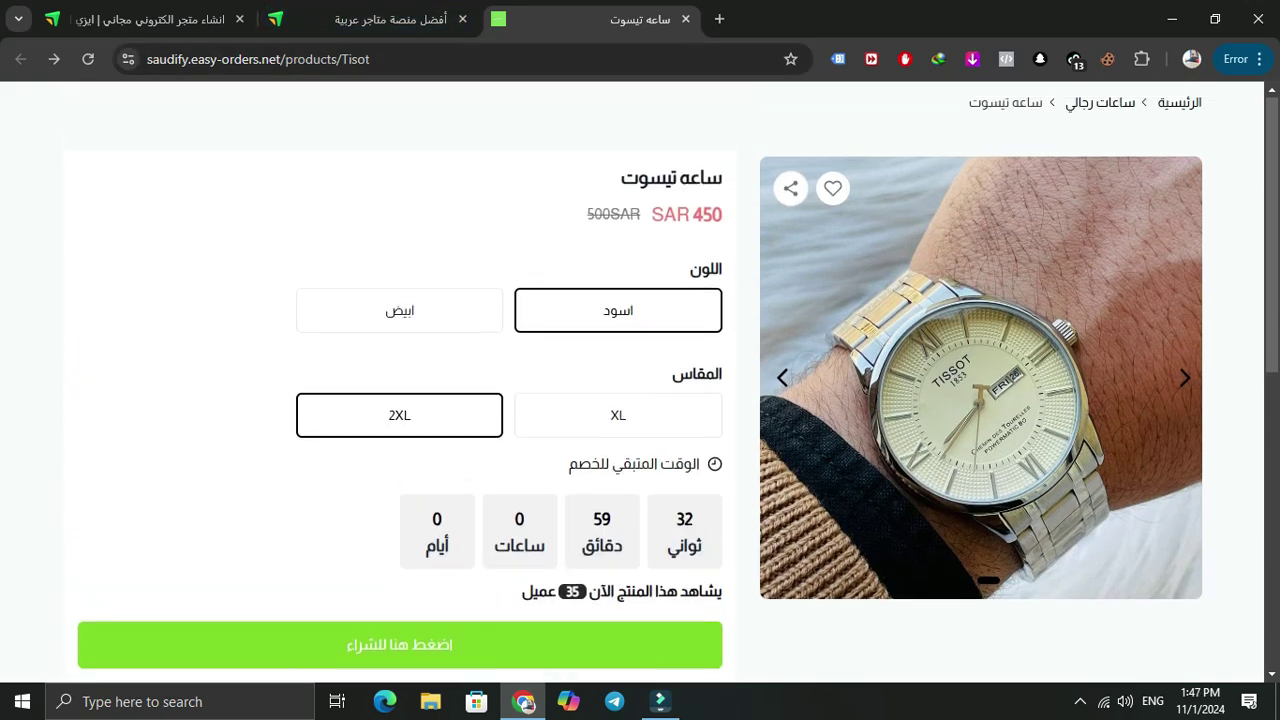
Turn on hiding the piece counter while leaving the product itself visible, save it and check its store page
{"action": "left_click", "coordinate": [366, 19]}
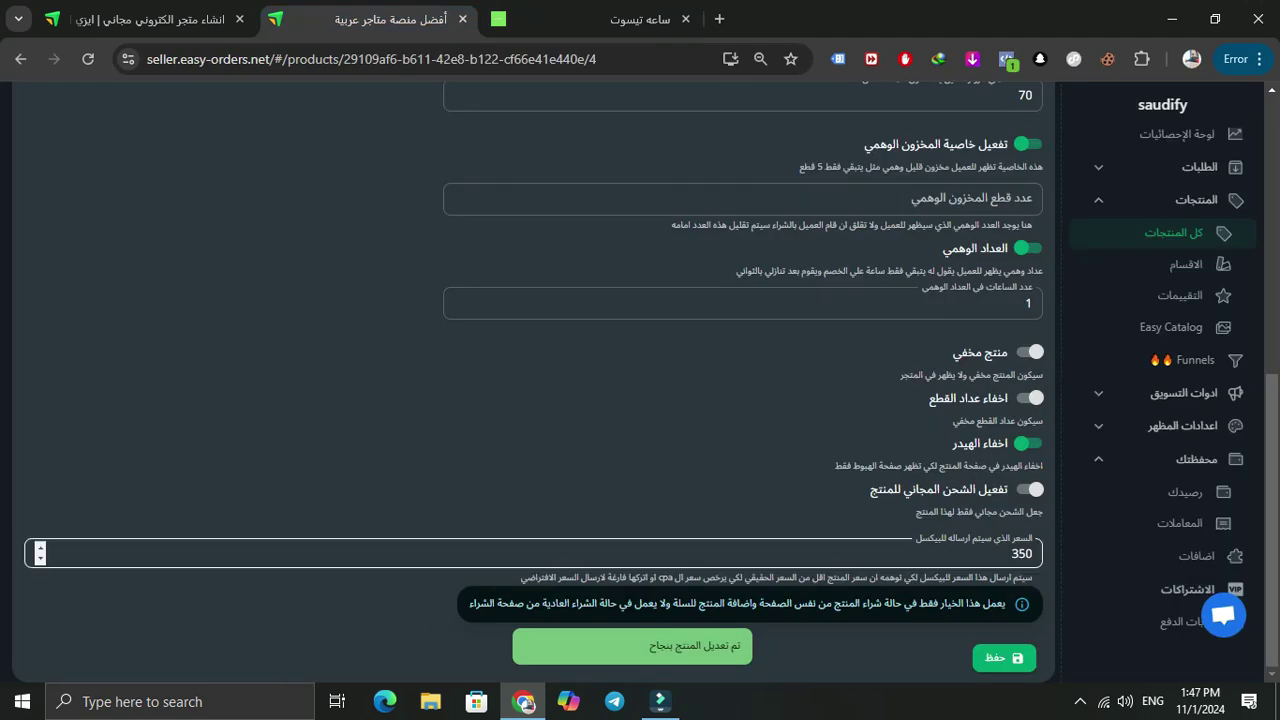
{"action": "left_click", "coordinate": [1034, 352]}
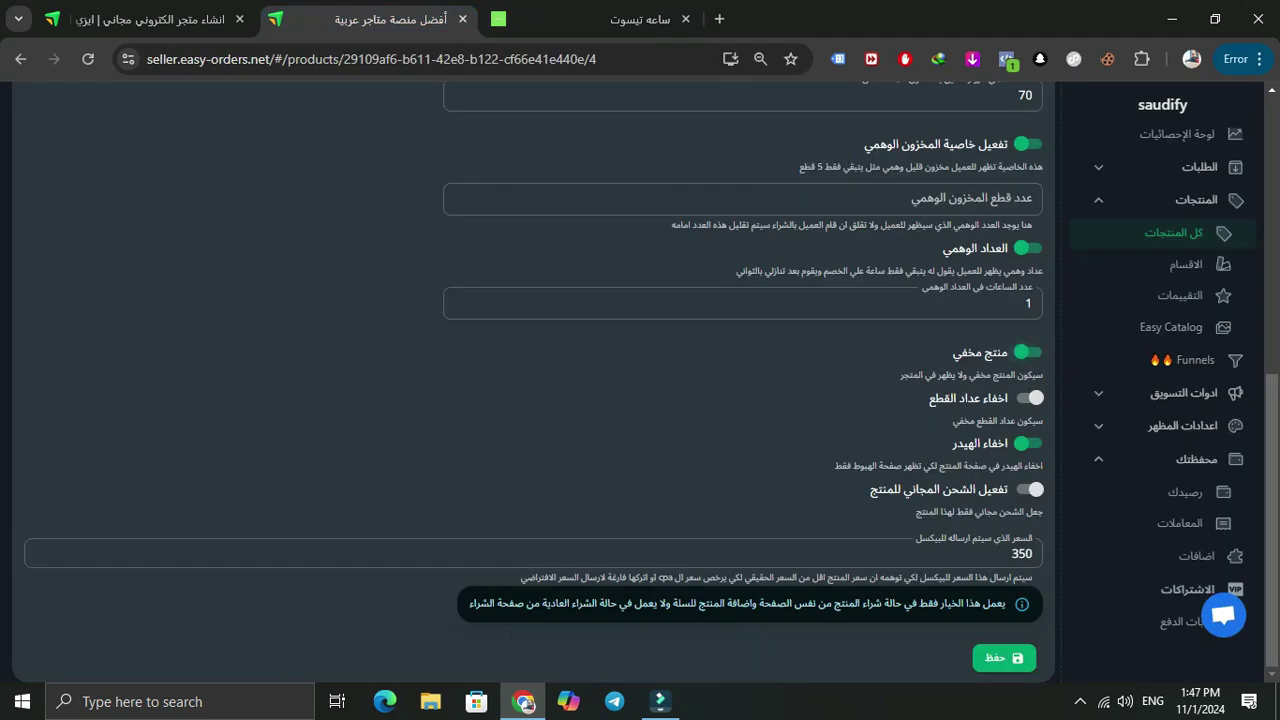
{"action": "left_click", "coordinate": [1028, 352]}
{"action": "left_click", "coordinate": [1028, 398]}
{"action": "left_click", "coordinate": [1004, 658]}
{"action": "left_click", "coordinate": [598, 19]}
{"action": "scroll", "coordinate": [600, 380], "scroll_direction": "down", "scroll_amount": 2}
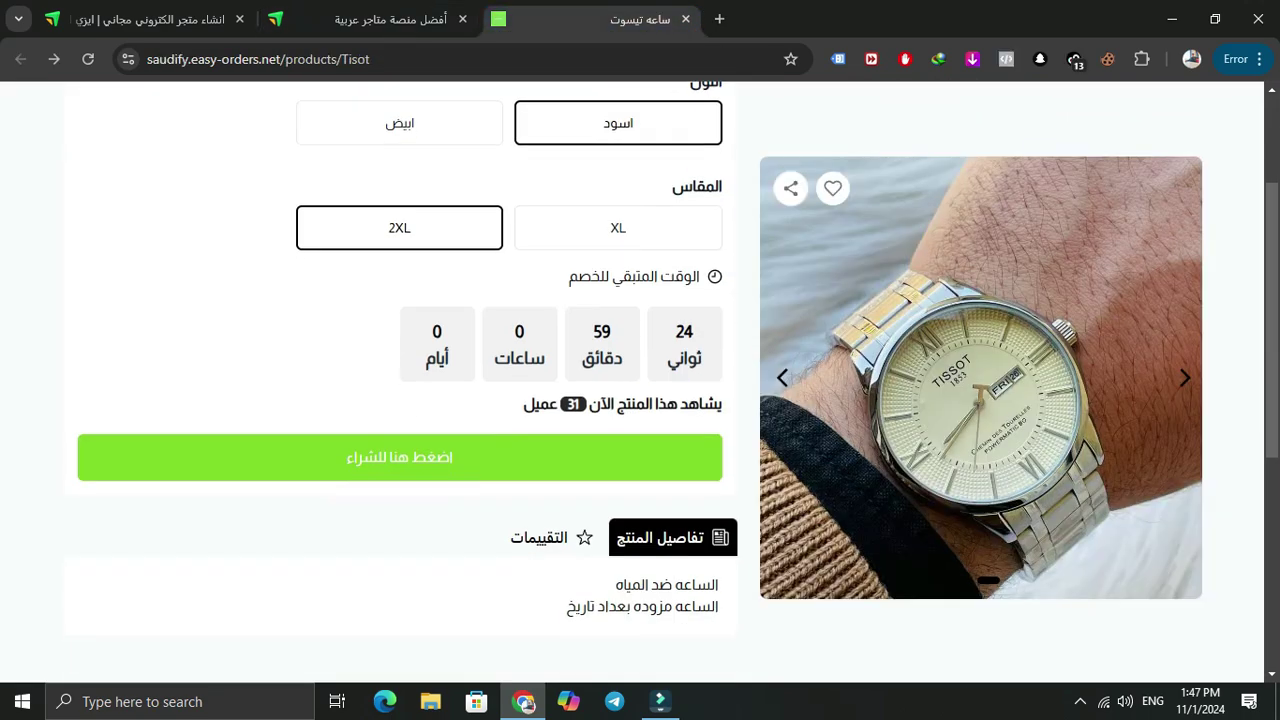
{"action": "scroll", "coordinate": [600, 380], "scroll_direction": "down", "scroll_amount": 4}
{"action": "scroll", "coordinate": [600, 380], "scroll_direction": "up", "scroll_amount": 4}
Turn buying from the same page back on in the product's advanced settings and save the product
{"action": "left_click", "coordinate": [370, 19]}
{"action": "scroll", "coordinate": [700, 310], "scroll_direction": "up", "scroll_amount": 2}
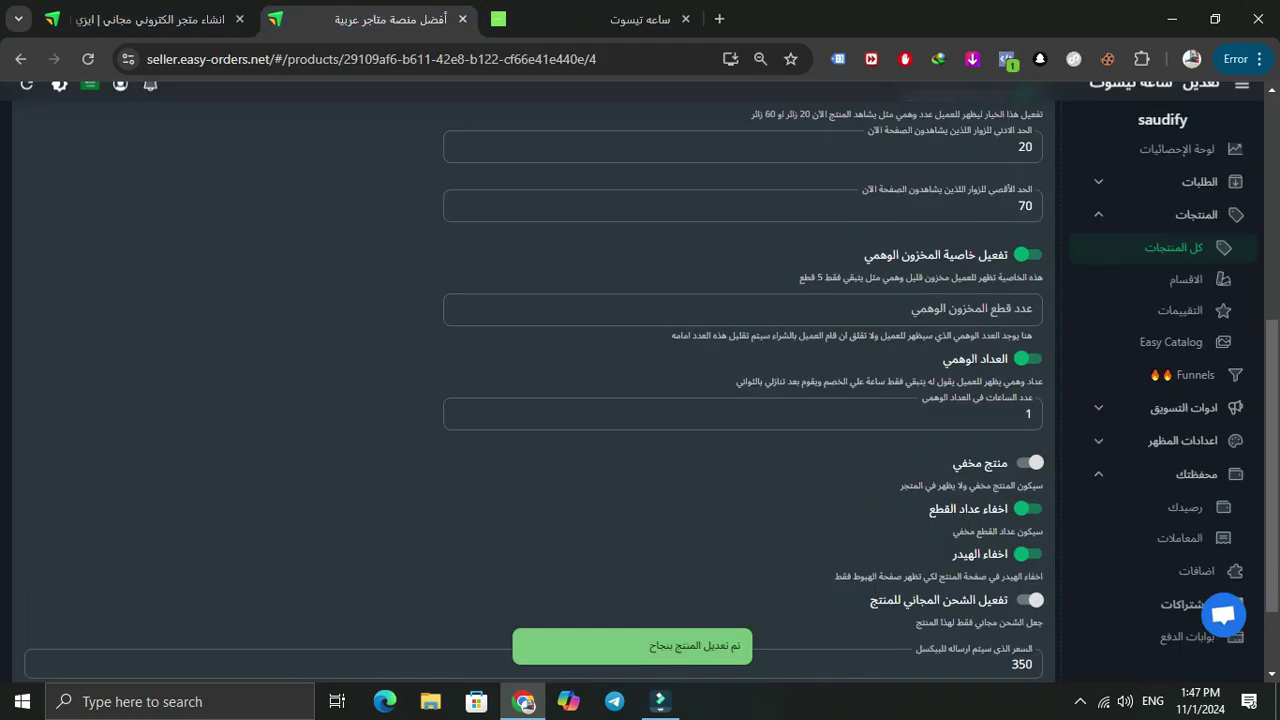
{"action": "scroll", "coordinate": [700, 400], "scroll_direction": "up", "scroll_amount": 3}
{"action": "scroll", "coordinate": [700, 400], "scroll_direction": "down", "scroll_amount": 4}
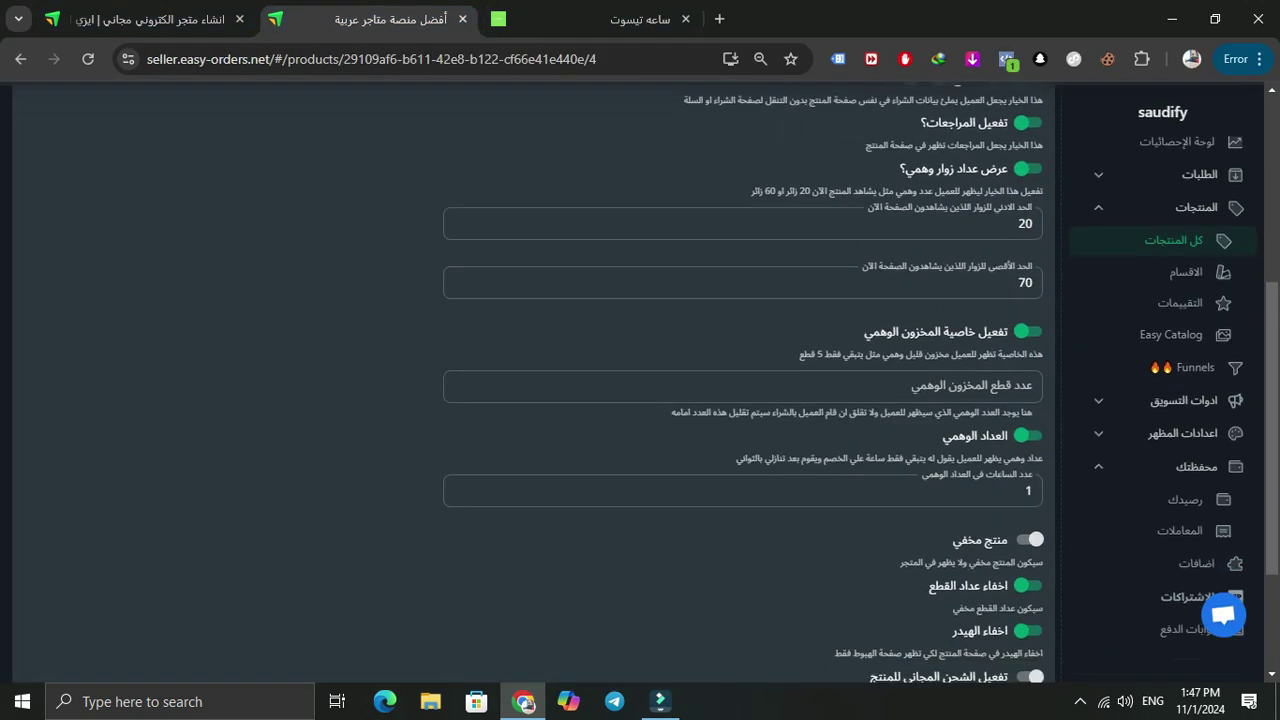
Reload the Tissot store page and examine the order form below the product details for a piece counter
{"action": "left_click", "coordinate": [600, 19]}
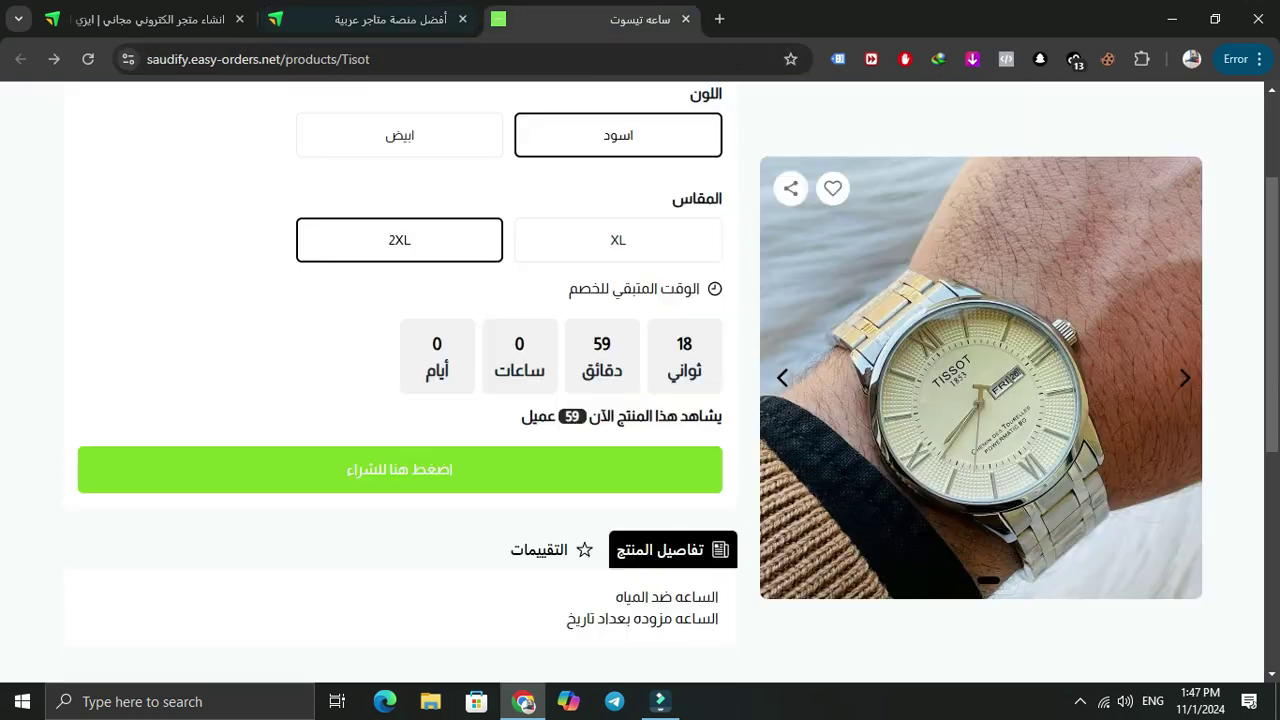
{"action": "left_click", "coordinate": [88, 59]}
{"action": "scroll", "coordinate": [640, 400], "scroll_direction": "down", "scroll_amount": 7}
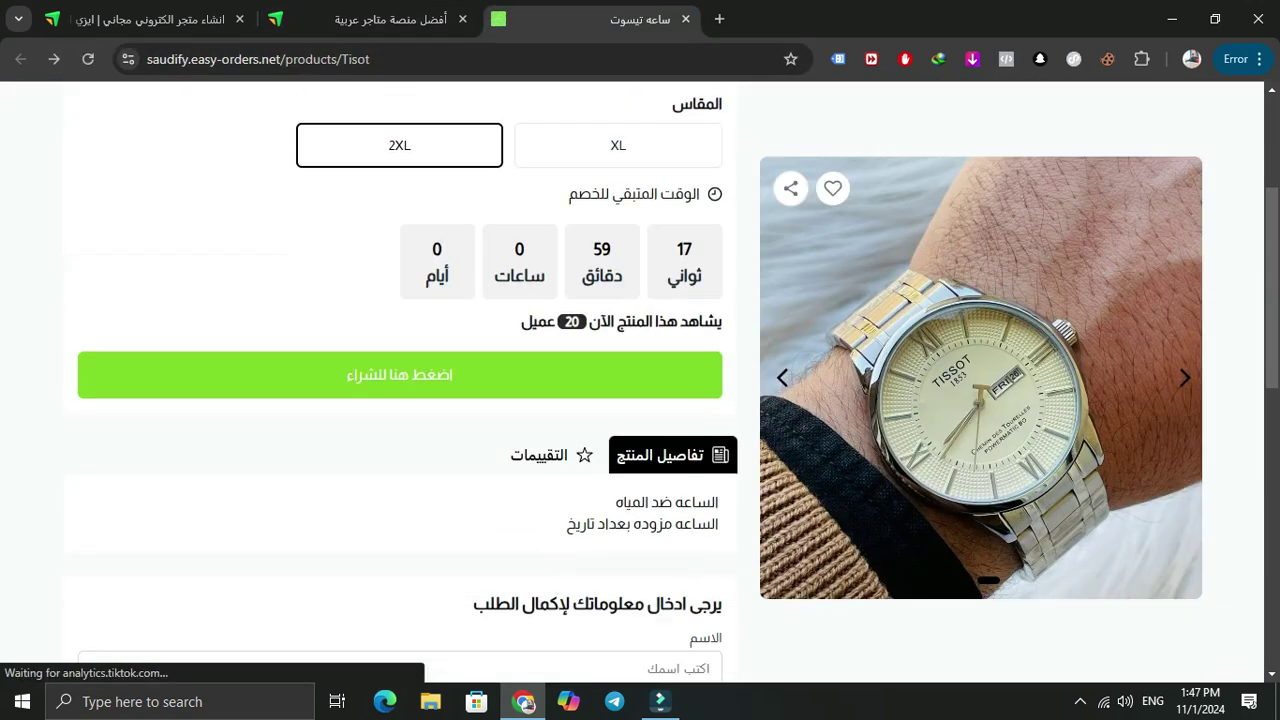
{"action": "scroll", "coordinate": [640, 400], "scroll_direction": "up", "scroll_amount": 5}
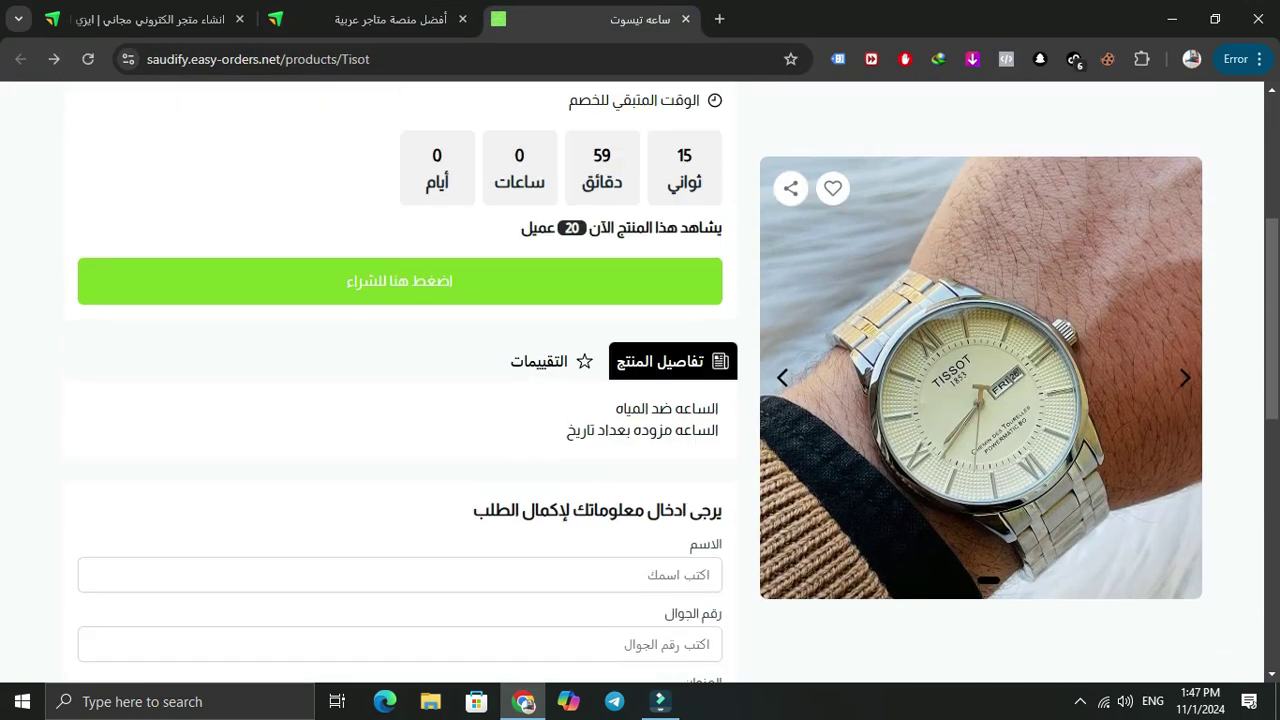
{"action": "scroll", "coordinate": [640, 400], "scroll_direction": "down", "scroll_amount": 3}
{"action": "scroll", "coordinate": [640, 400], "scroll_direction": "up", "scroll_amount": 1}
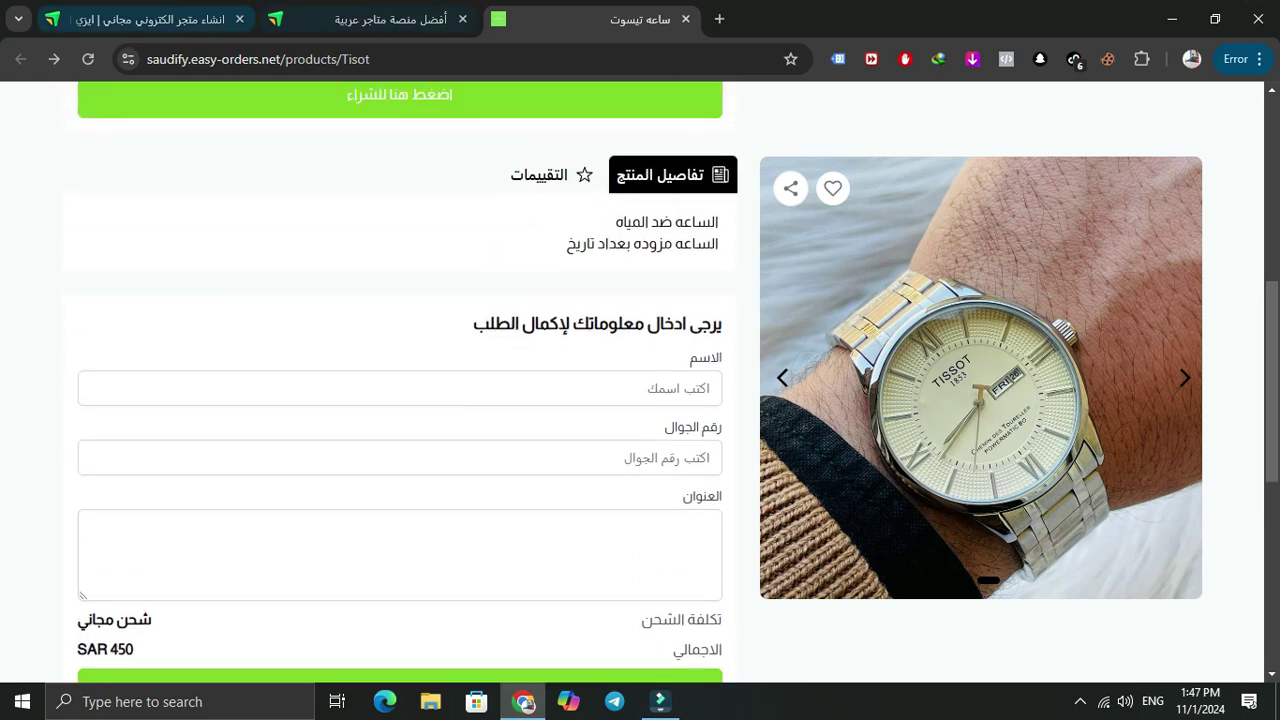
Turn off hiding the piece counter, save the product and try a quantity of 4 on its reloaded store page
{"action": "left_click", "coordinate": [390, 19]}
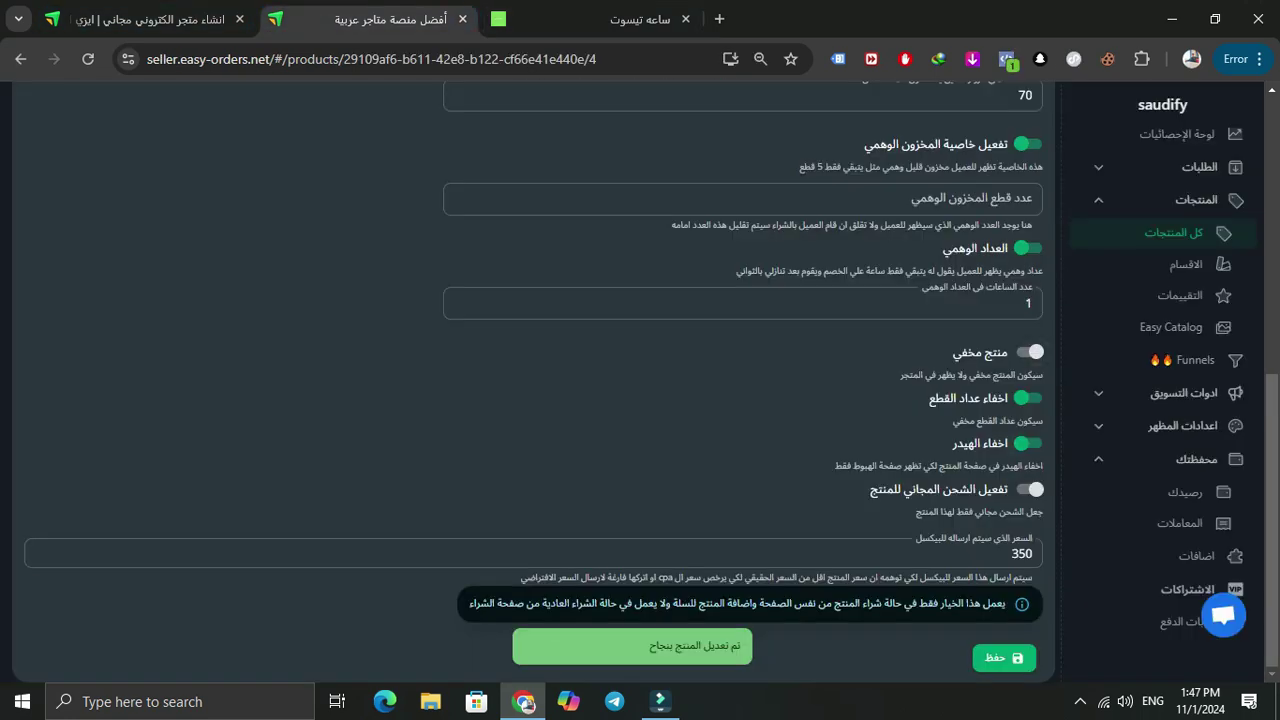
{"action": "left_click", "coordinate": [1029, 398]}
{"action": "left_click", "coordinate": [1004, 658]}
{"action": "left_click", "coordinate": [610, 19]}
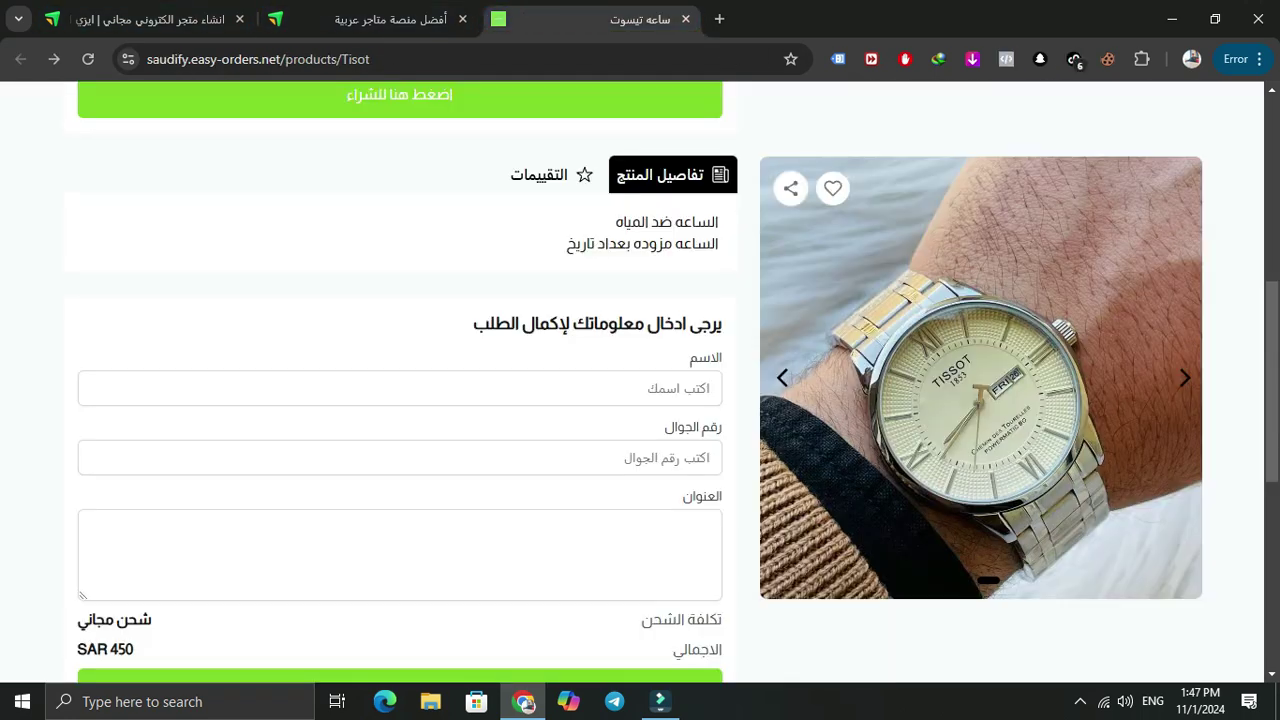
{"action": "left_click", "coordinate": [88, 59]}
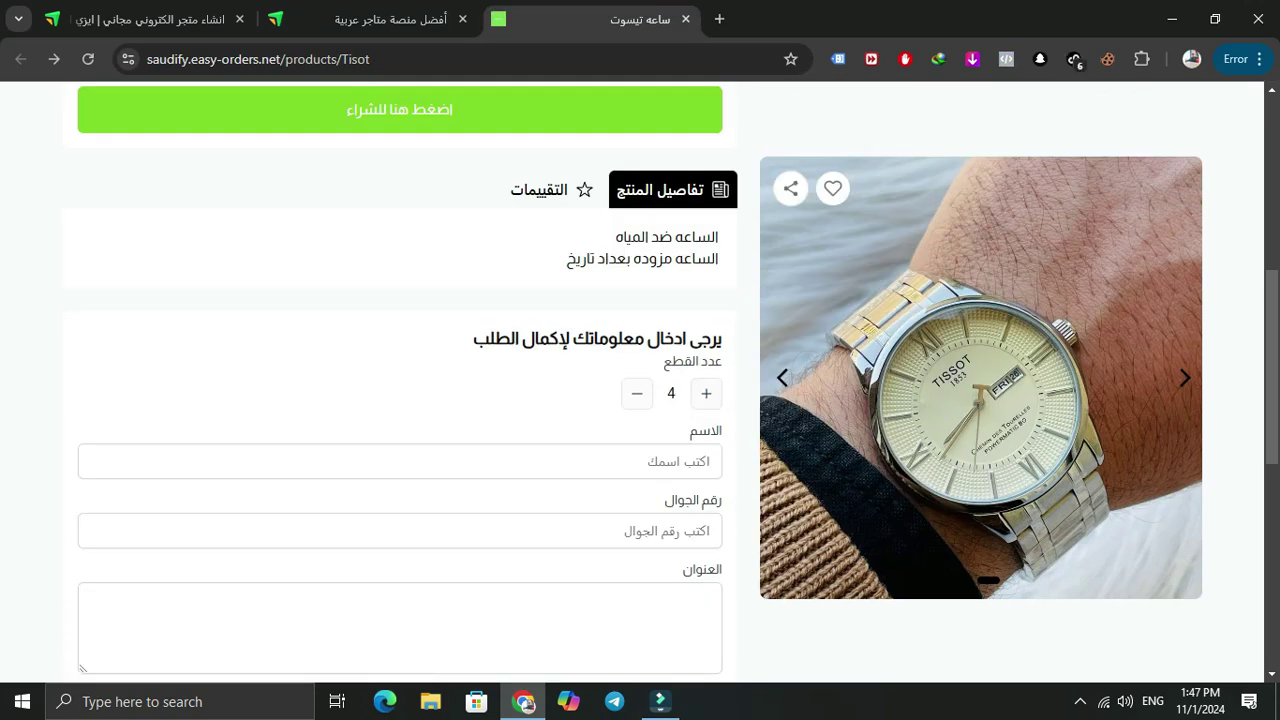
Hide the piece counter again, save the product and reload its store page
{"action": "left_click", "coordinate": [390, 19]}
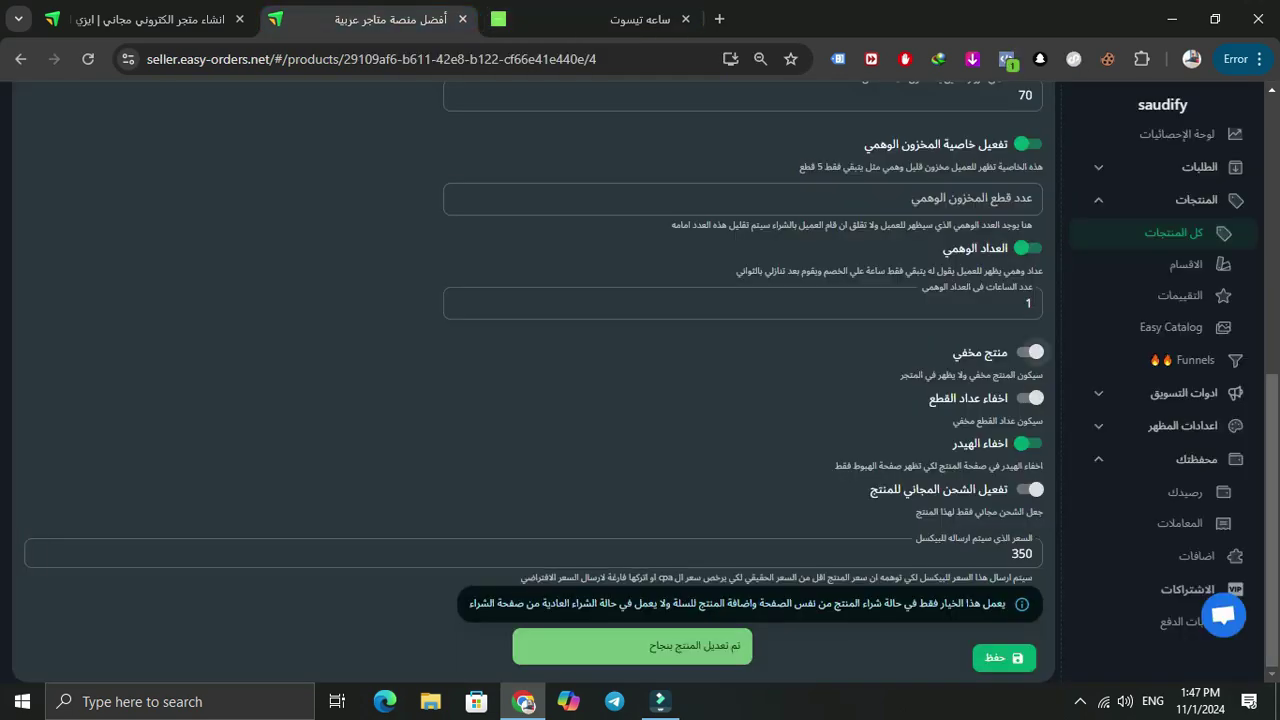
{"action": "left_click", "coordinate": [1030, 398]}
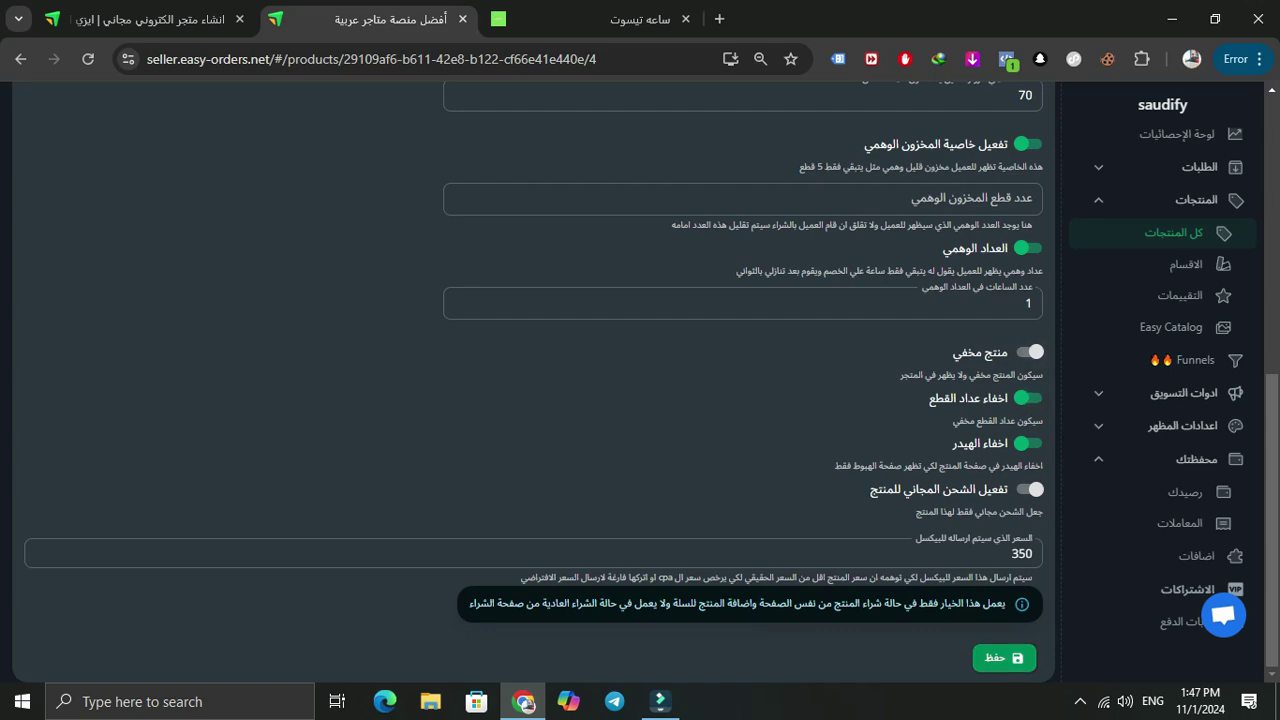
{"action": "left_click", "coordinate": [1004, 658]}
{"action": "left_click", "coordinate": [640, 19]}
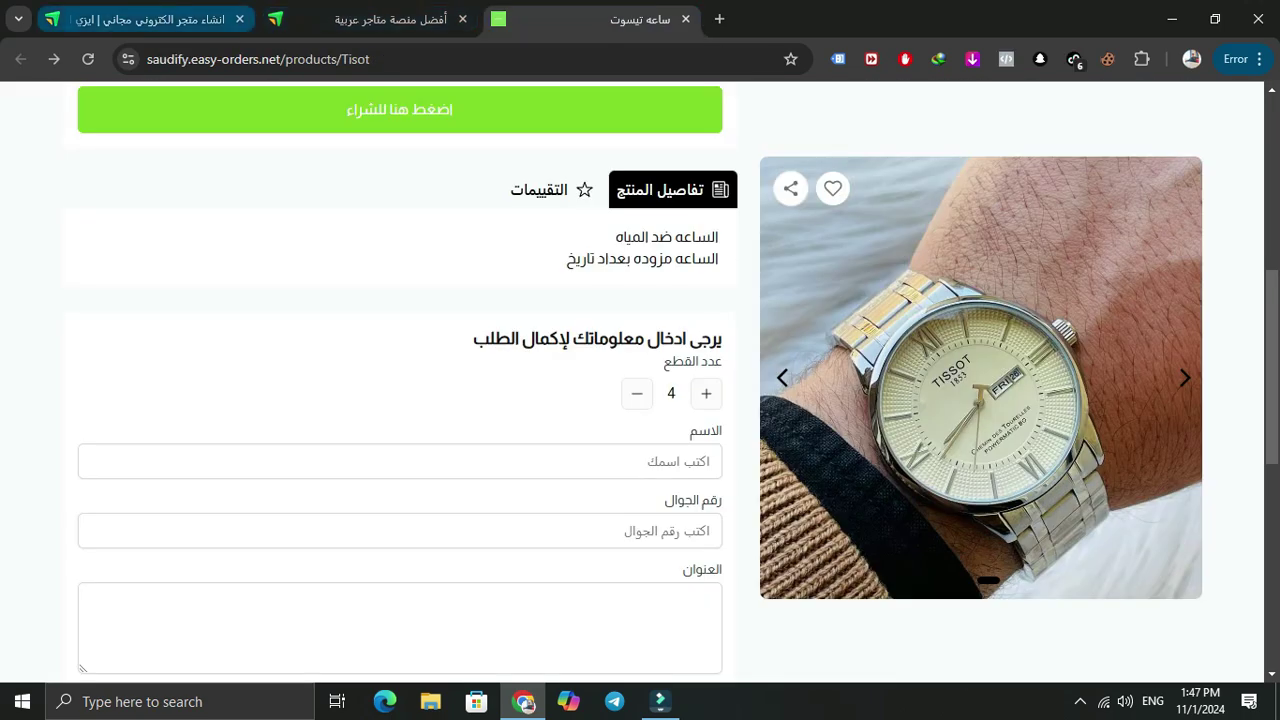
{"action": "key", "text": "F5"}
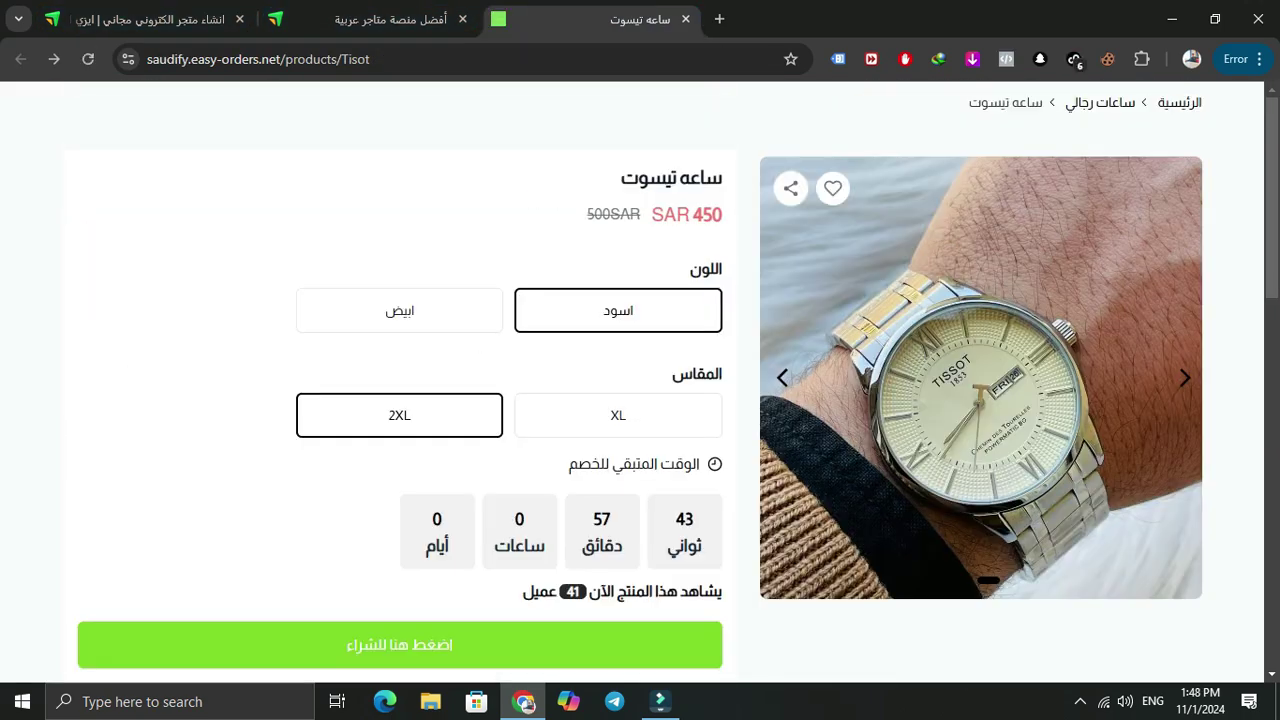